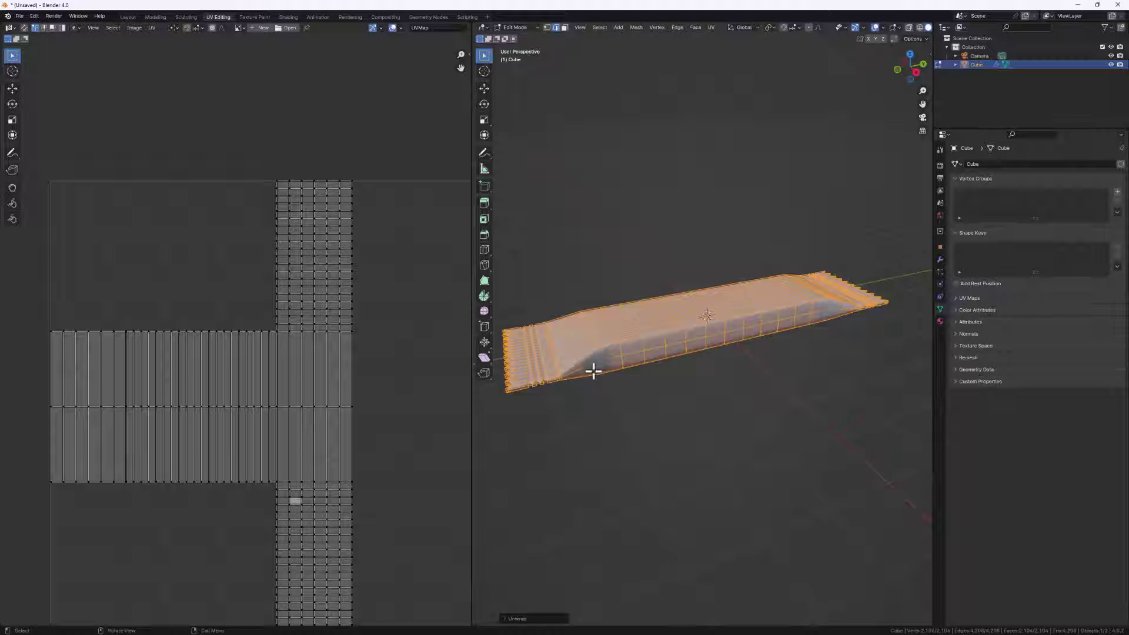
Start a new General file and delete the default light.
click(128, 17)
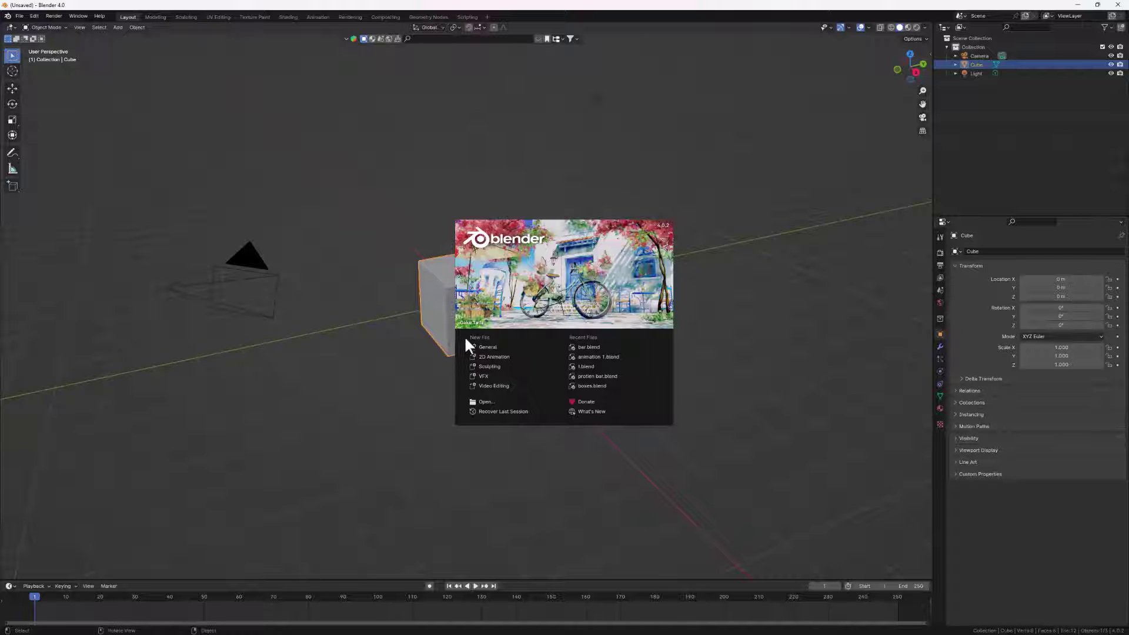
click(486, 348)
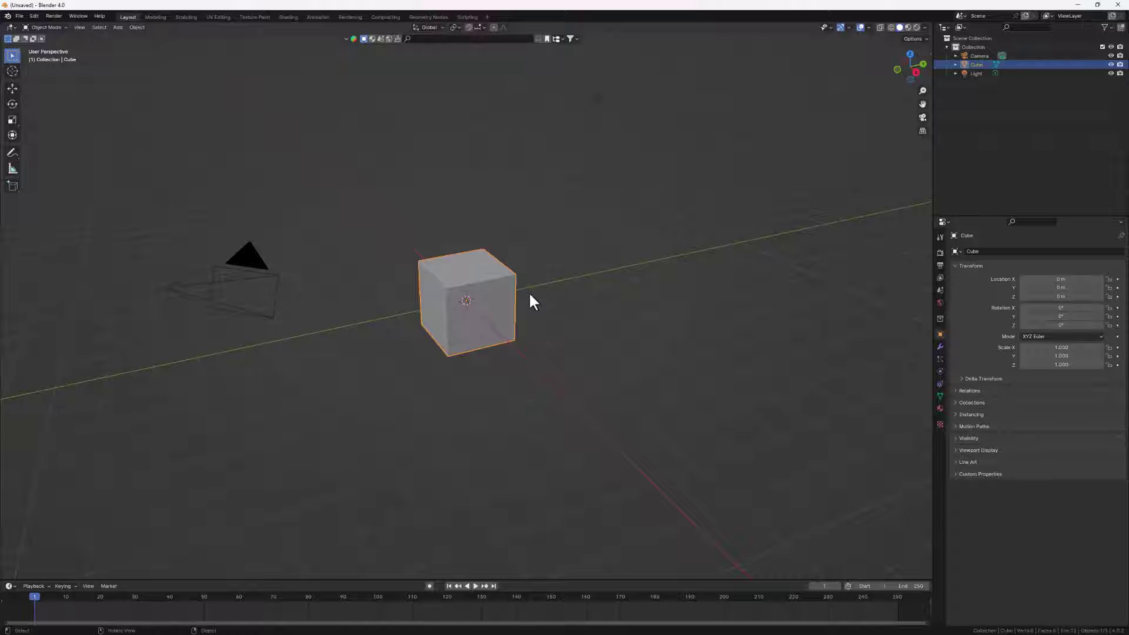
drag(683, 71, 566, 142)
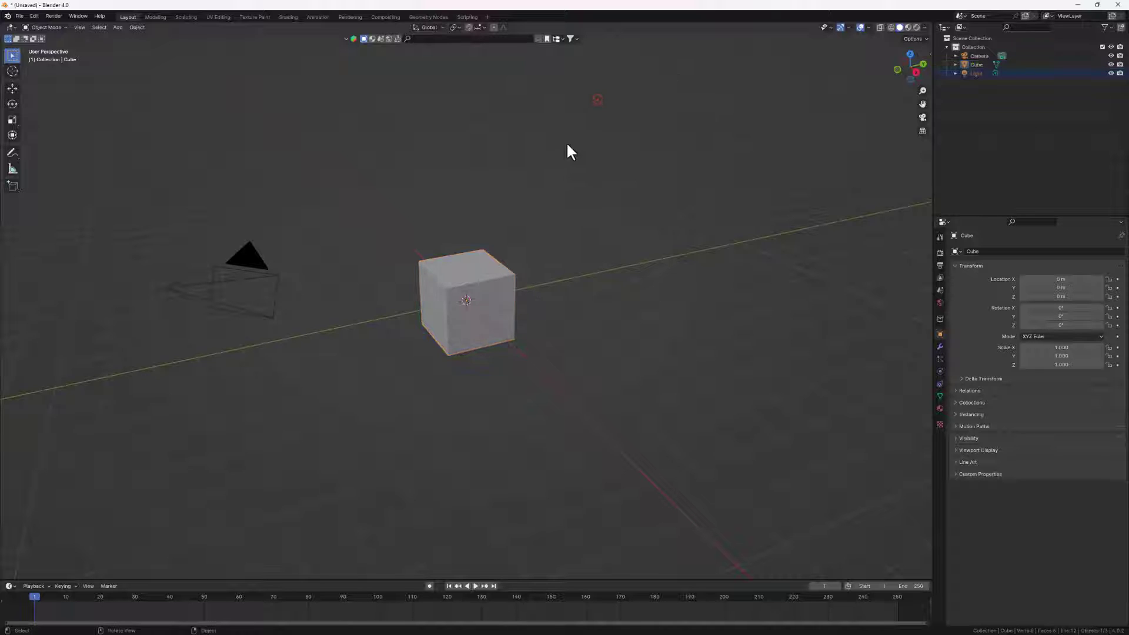
key(x)
click(616, 151)
Flatten the default cube by scaling it along Z to about 0.33.
middle_drag(603, 260, 476, 281)
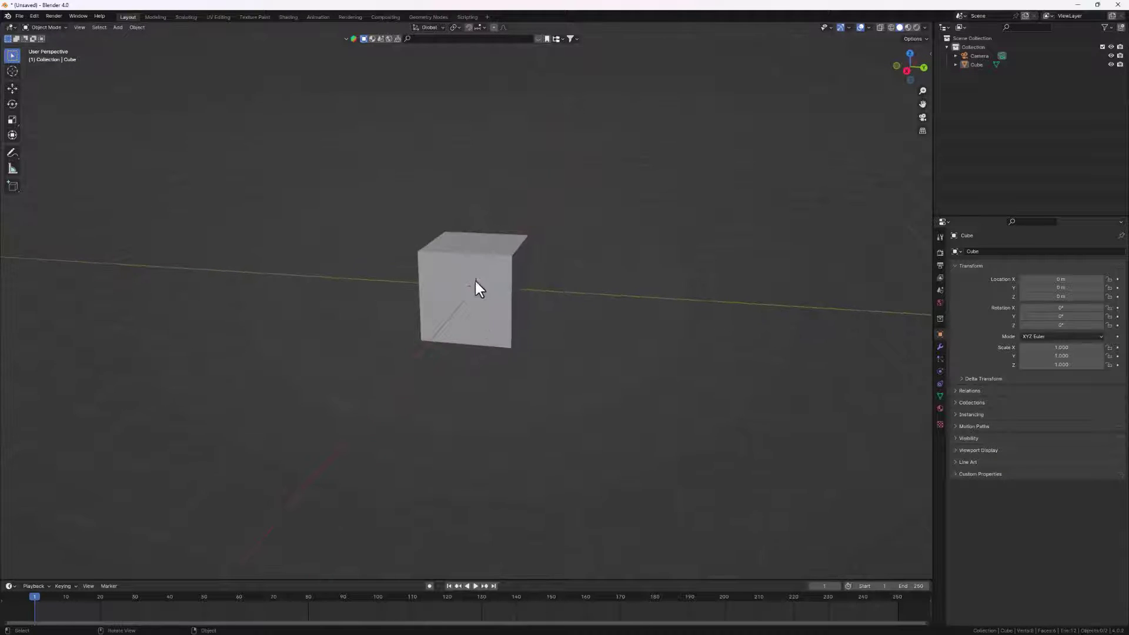
click(499, 329)
key(s)
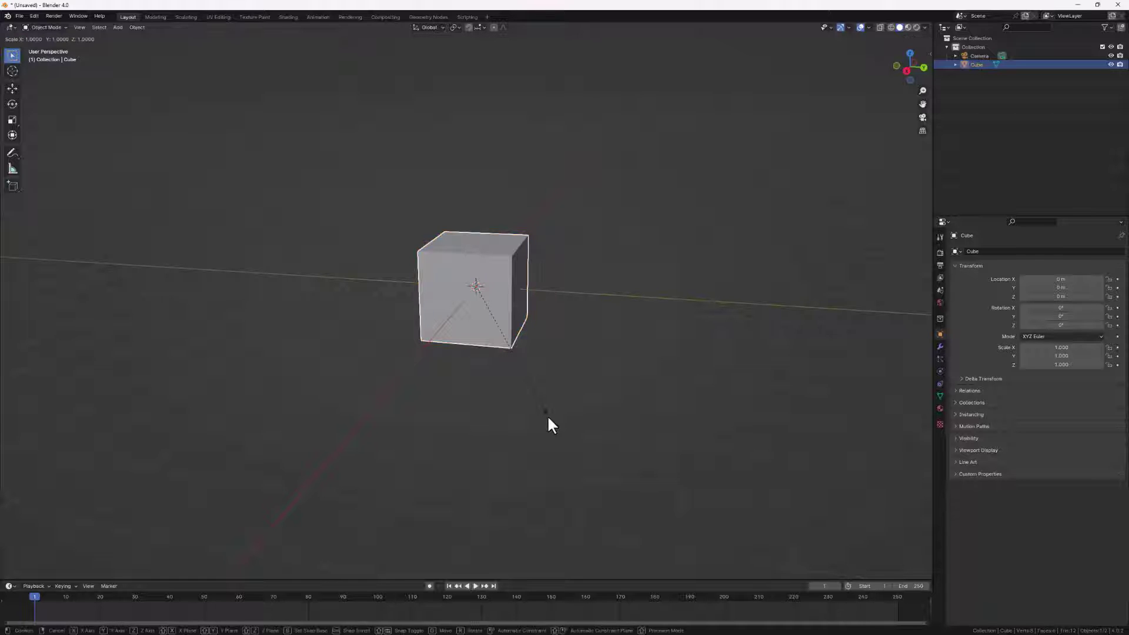
key(z)
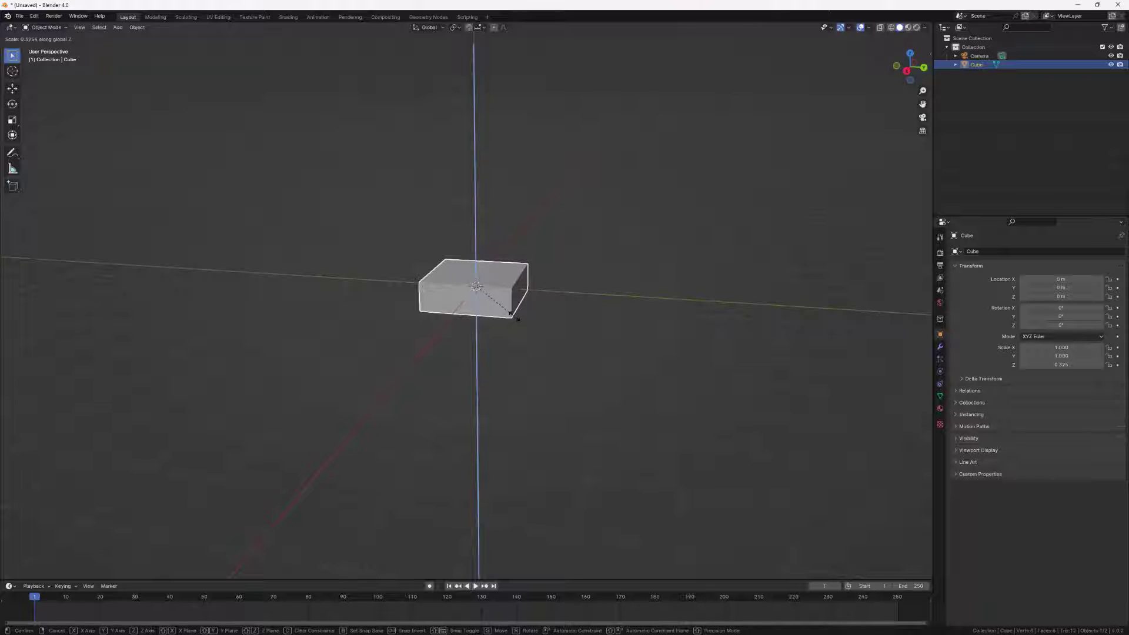
click(518, 323)
Enter Edit Mode on the flattened cube and add one centred loop cut that divides it across the Y axis.
middle_drag(517, 314, 484, 294)
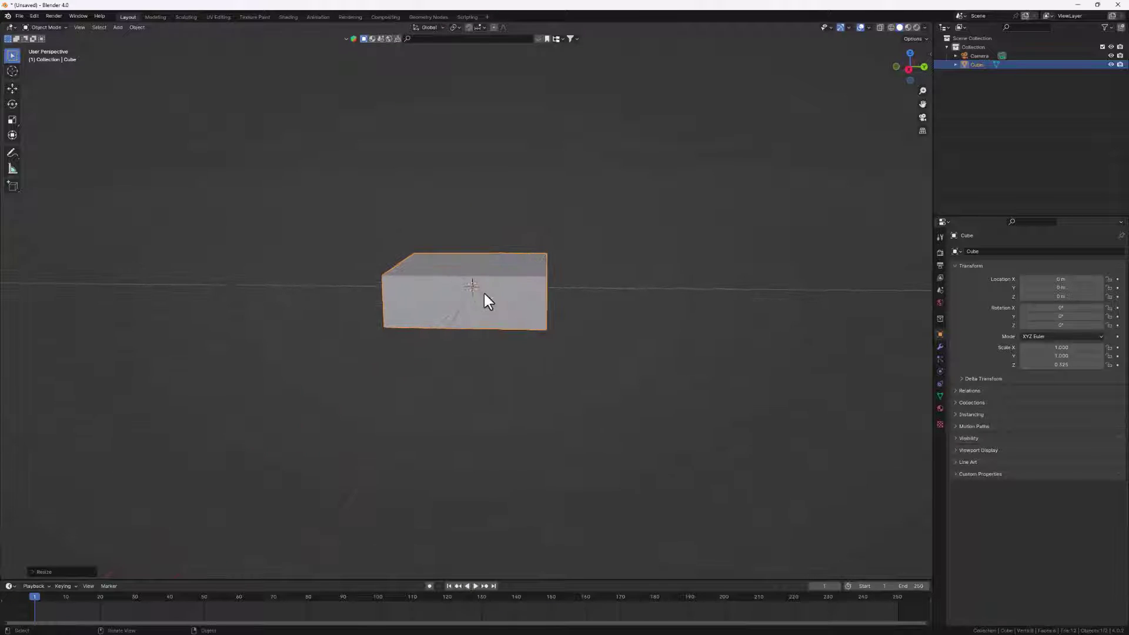
middle_drag(486, 171, 450, 336)
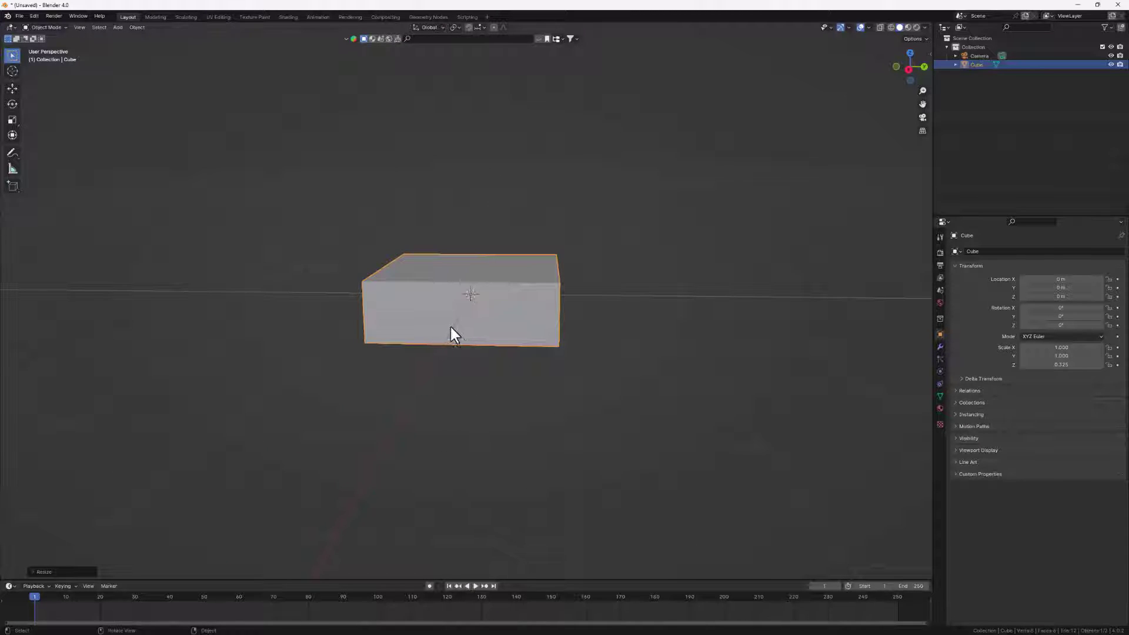
key(Tab)
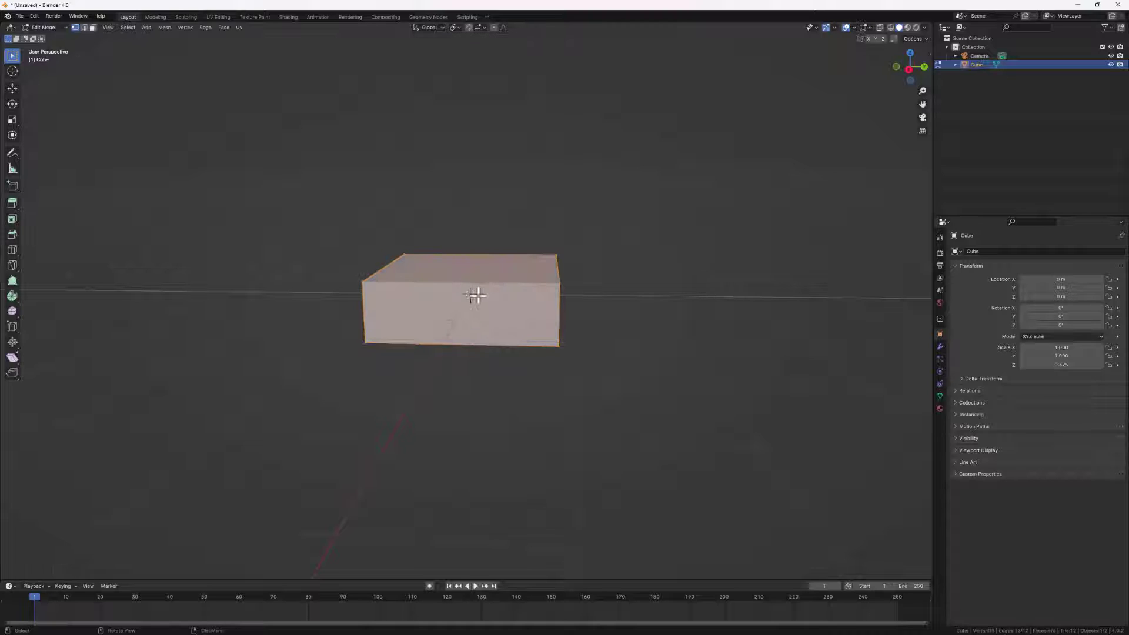
middle_drag(476, 292, 483, 316)
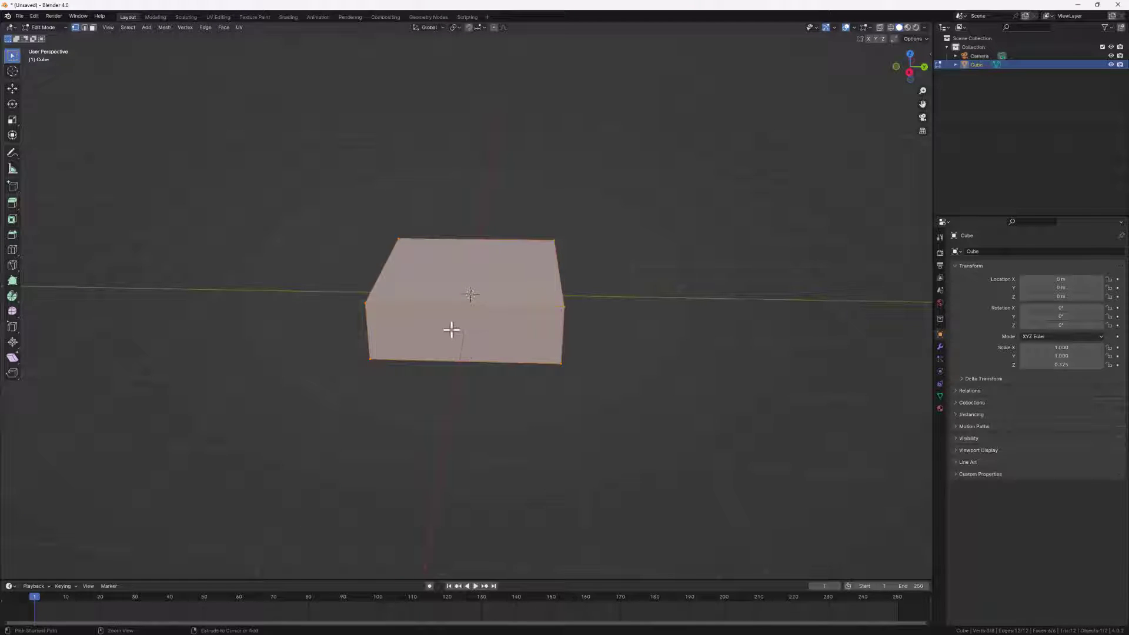
key(ctrl+r)
click(472, 290)
right_click(473, 291)
Select the end face on the negative Y side and delete its vertices, leaving half of the box.
scroll(467, 343, up, 3)
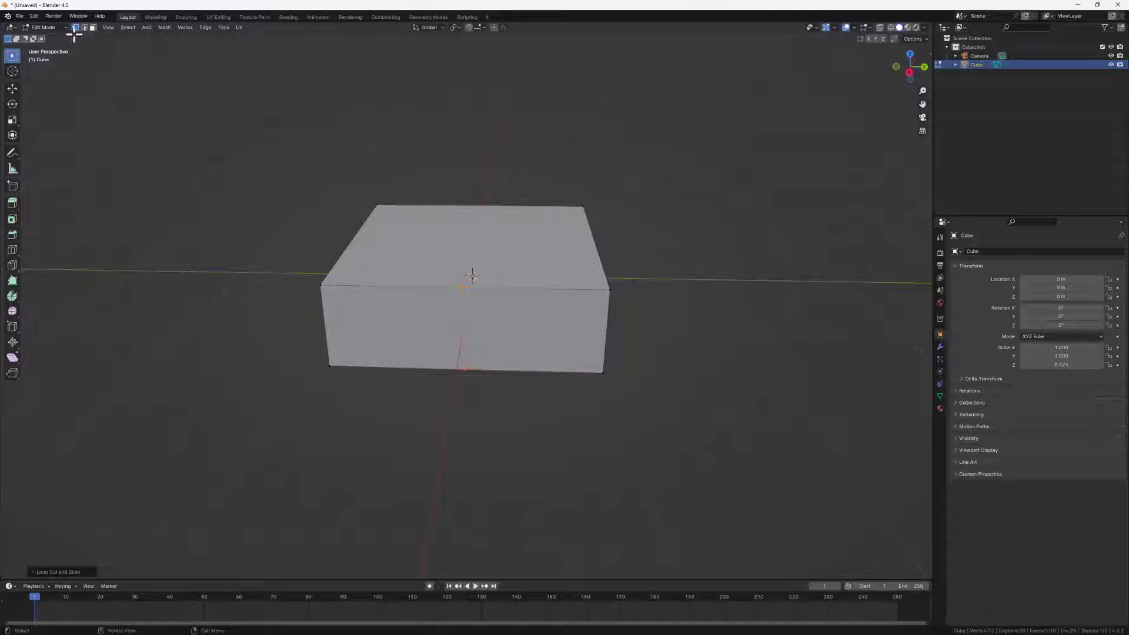
click(93, 27)
middle_drag(302, 228, 338, 234)
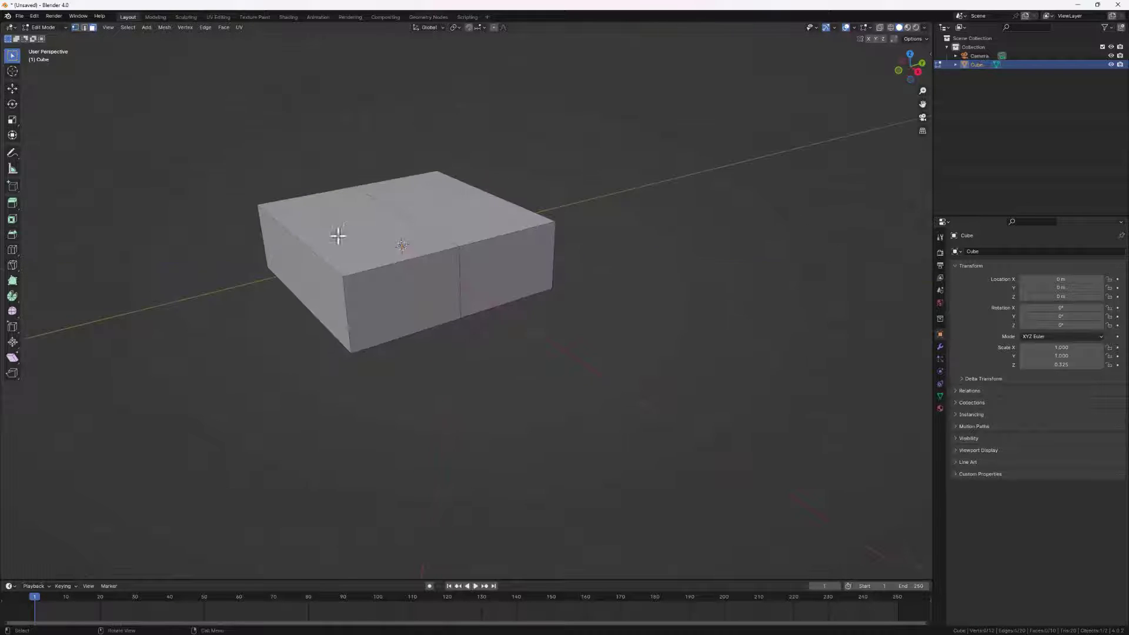
click(313, 273)
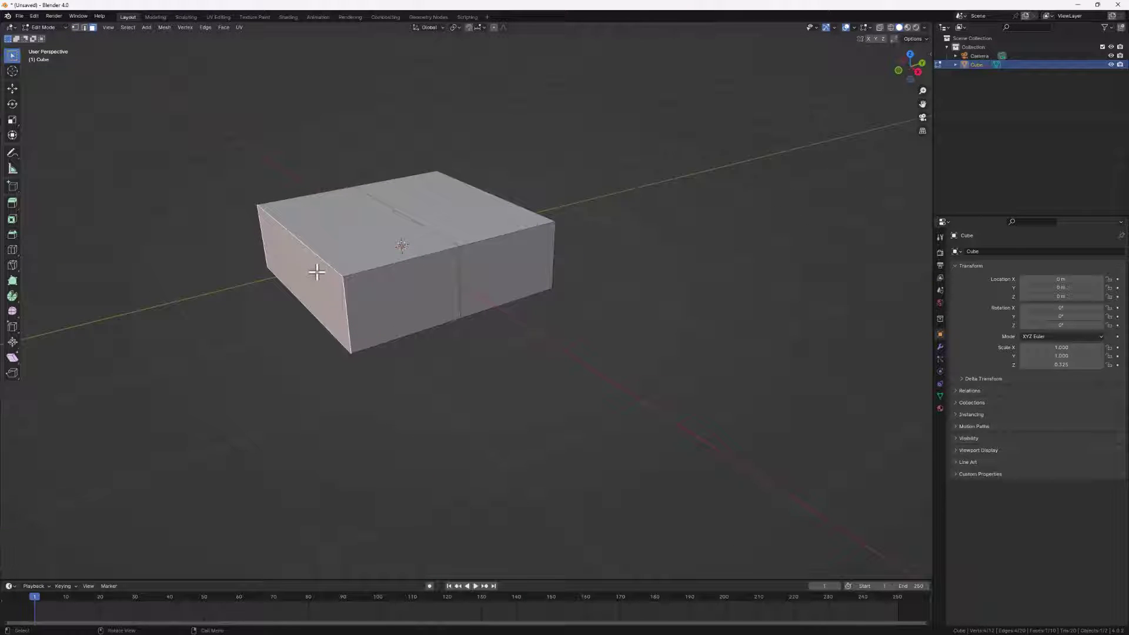
key(x)
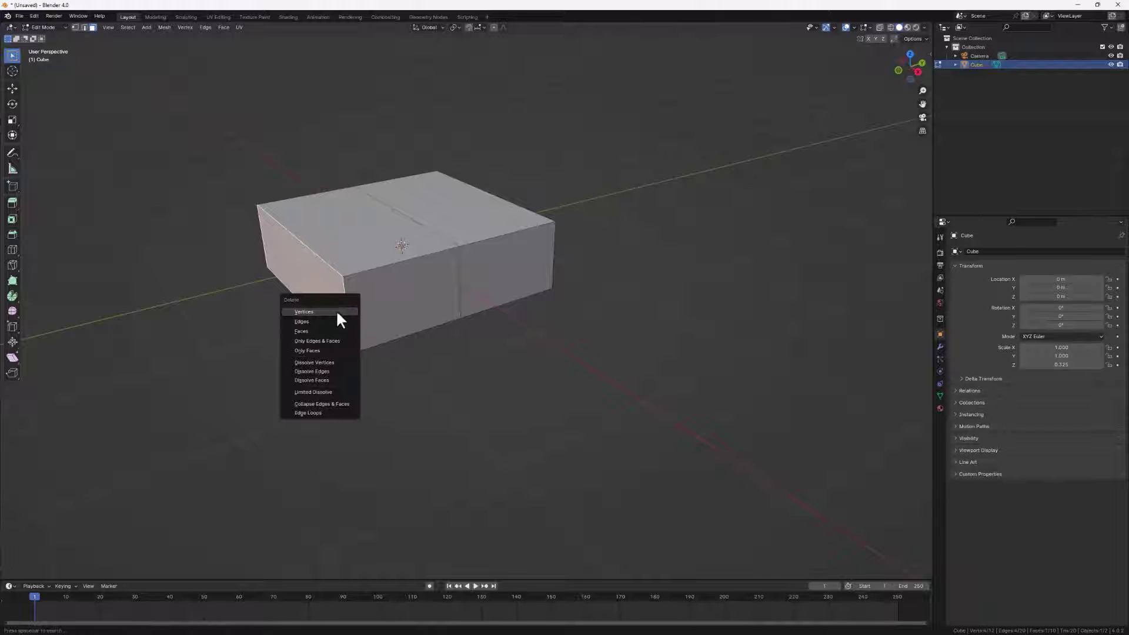
click(303, 311)
Add a Mirror modifier to the half box and mirror it on the Y axis instead of X.
middle_drag(312, 310, 542, 247)
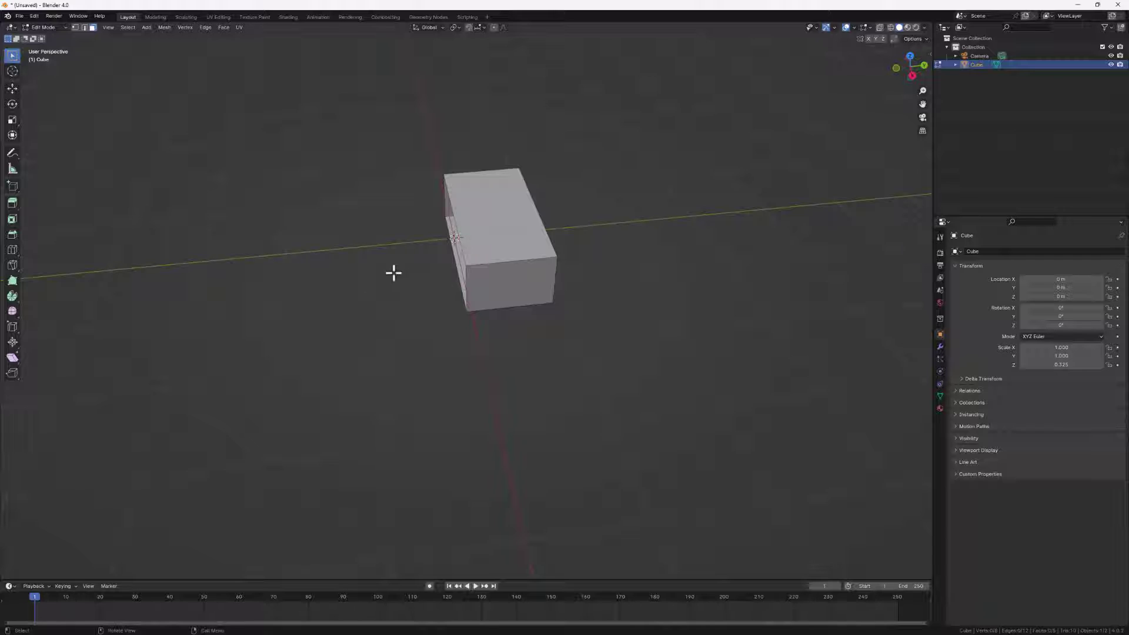
click(940, 347)
click(1035, 252)
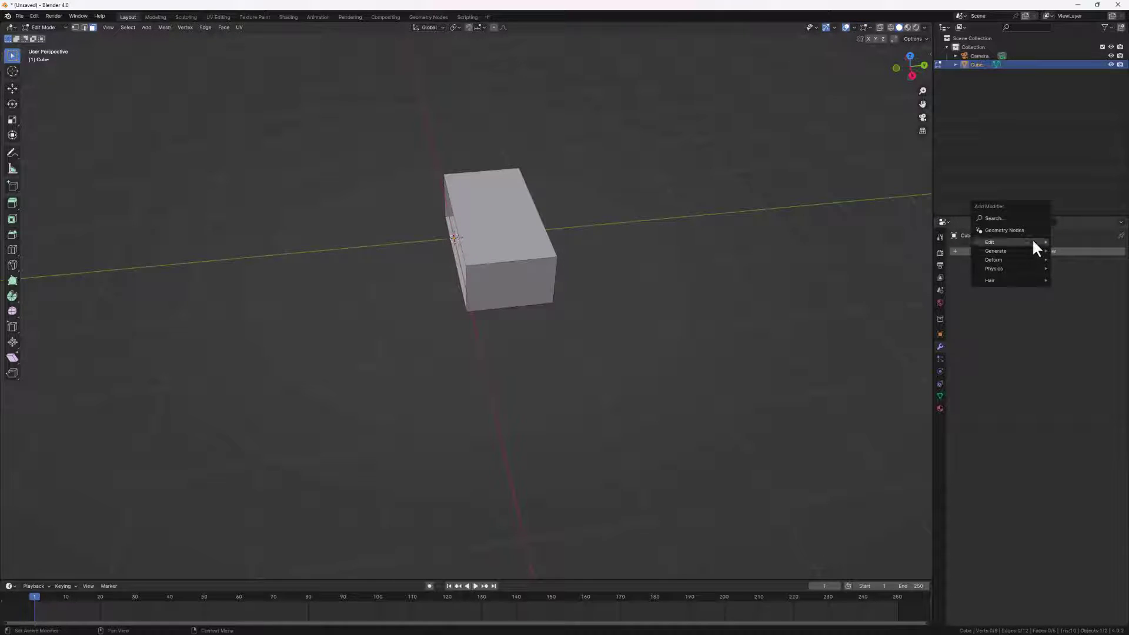
mouse_move(1017, 247)
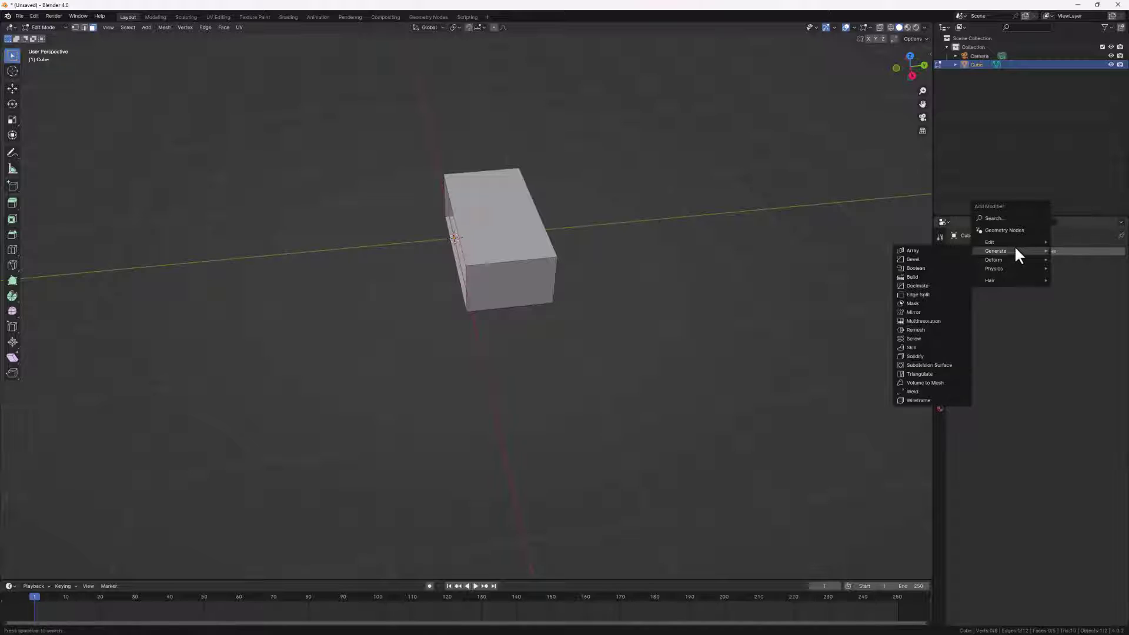
click(921, 312)
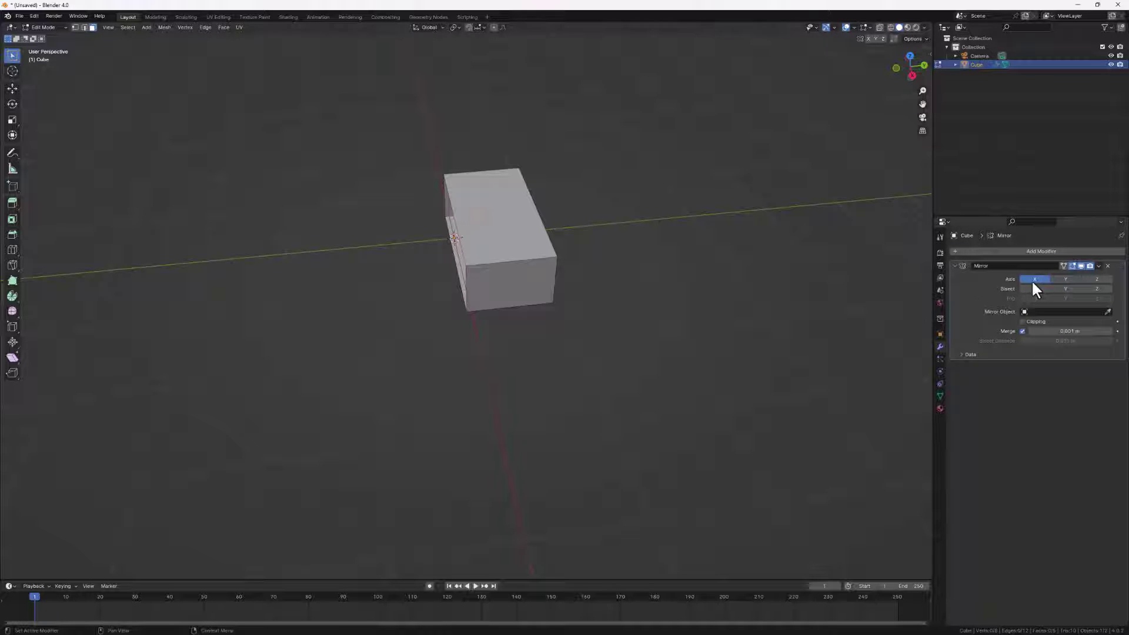
click(1067, 279)
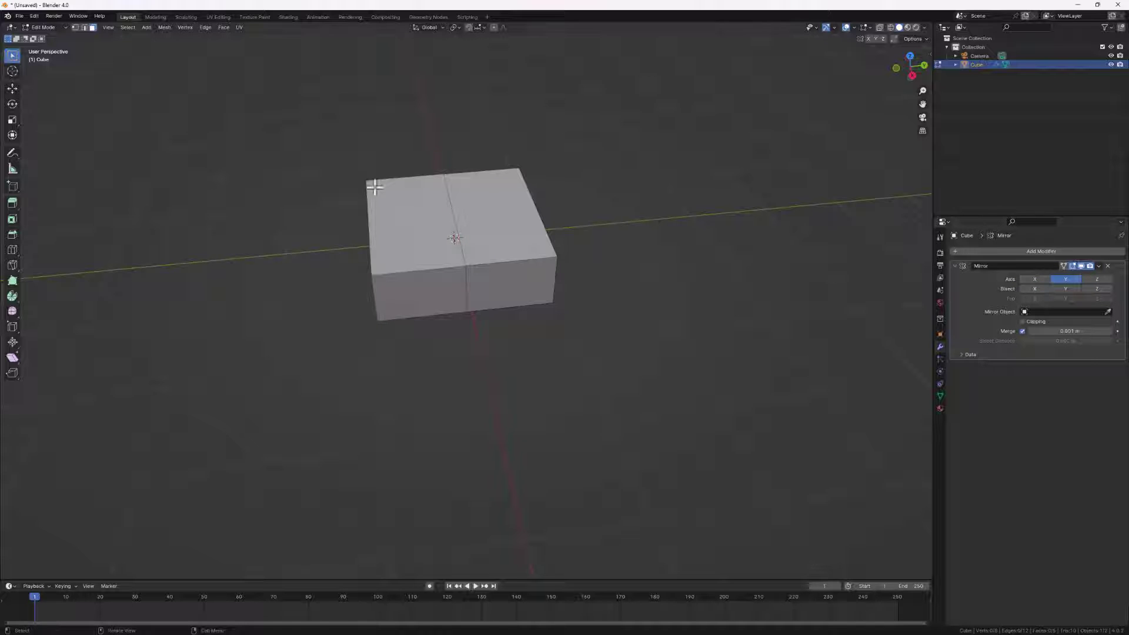
Lengthen the bar by moving its positive Y end face outwards along Y by about 2 m.
middle_drag(376, 187, 468, 250)
scroll(468, 250, down, 4)
middle_drag(522, 280, 440, 251)
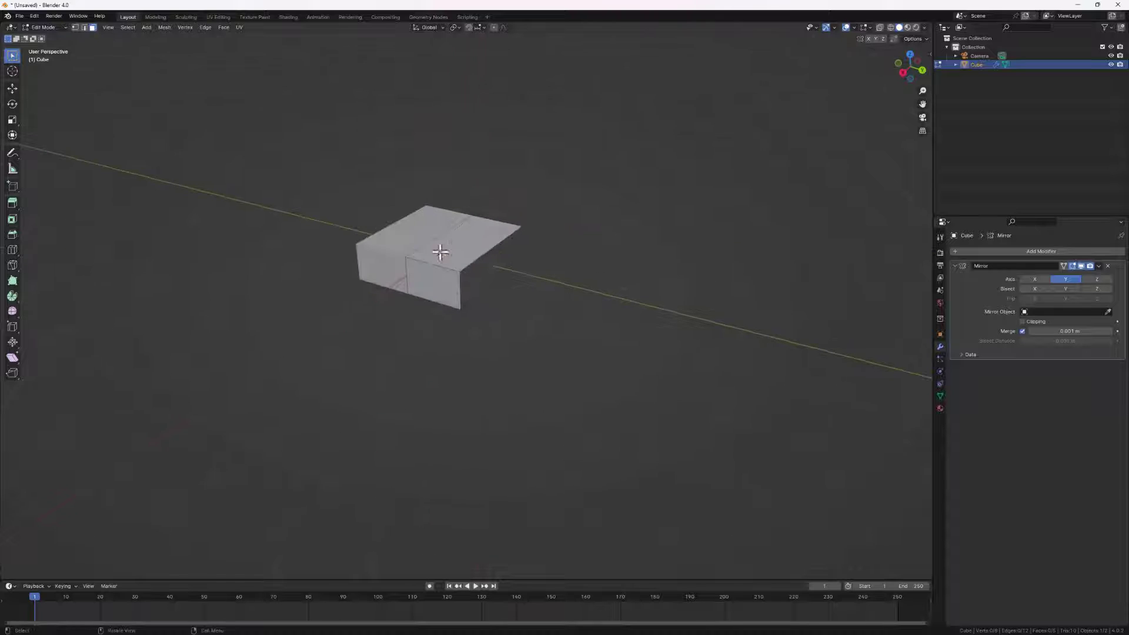
click(501, 268)
middle_drag(487, 273, 537, 270)
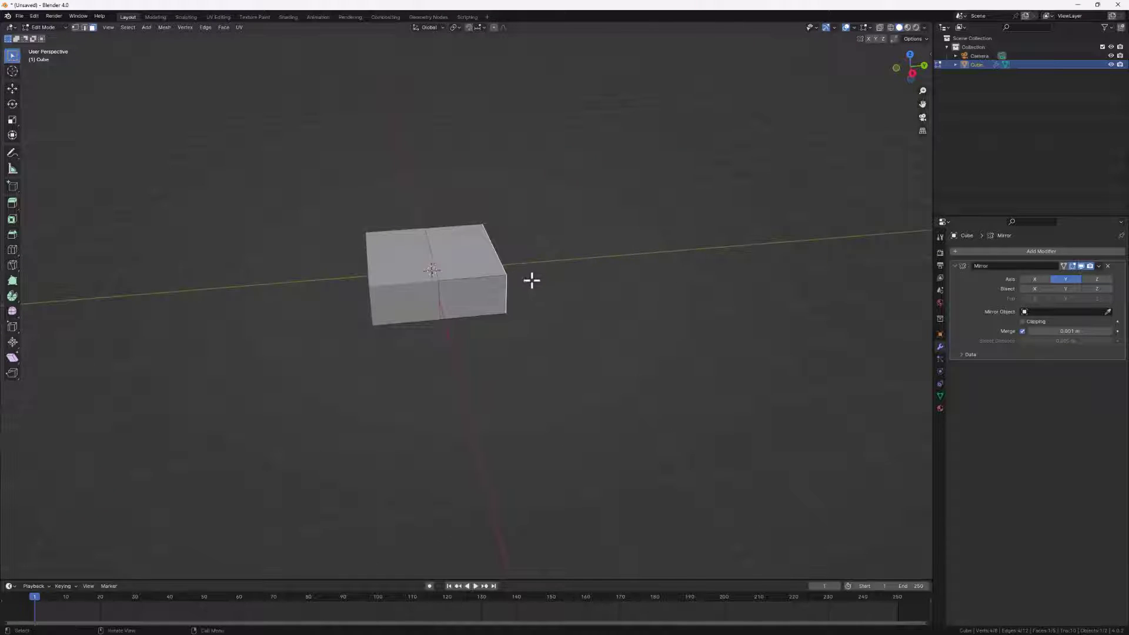
key(g)
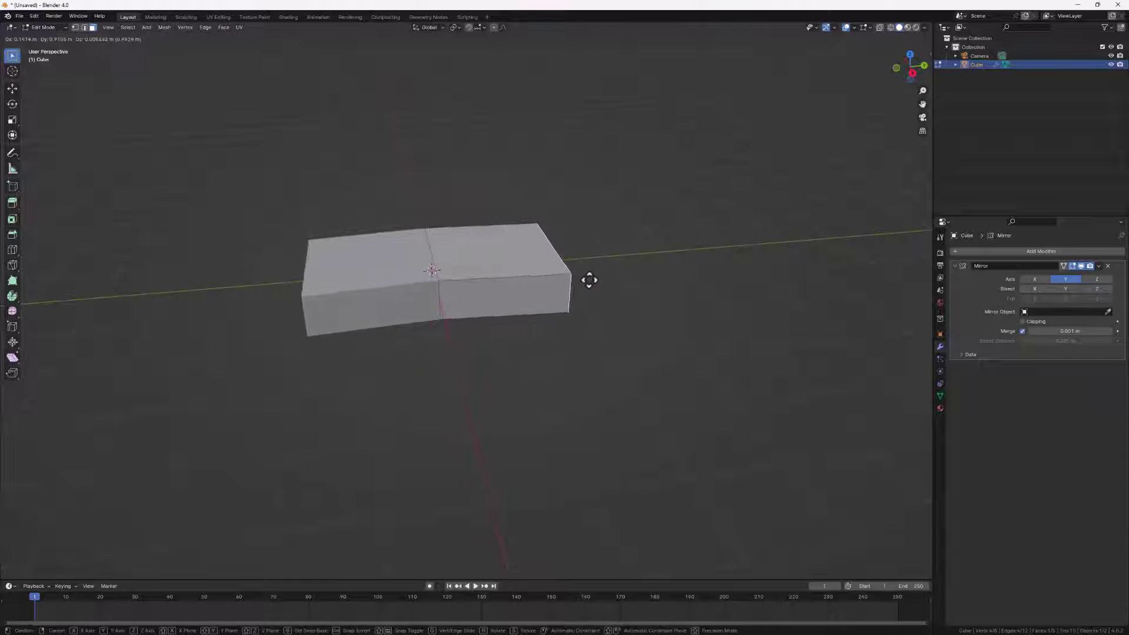
key(y)
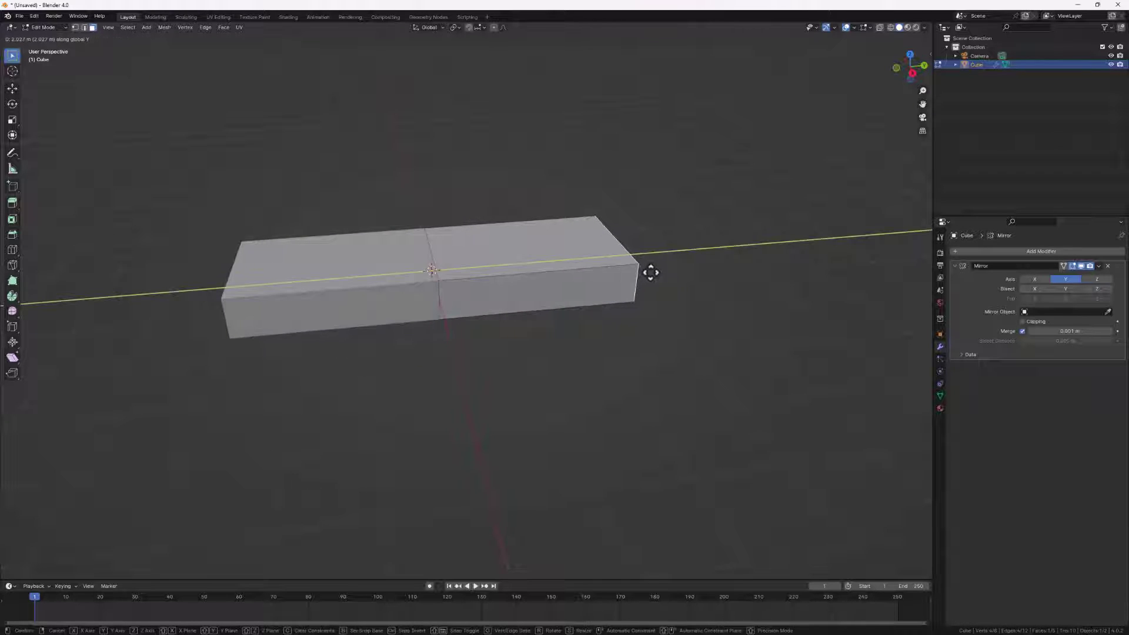
click(662, 270)
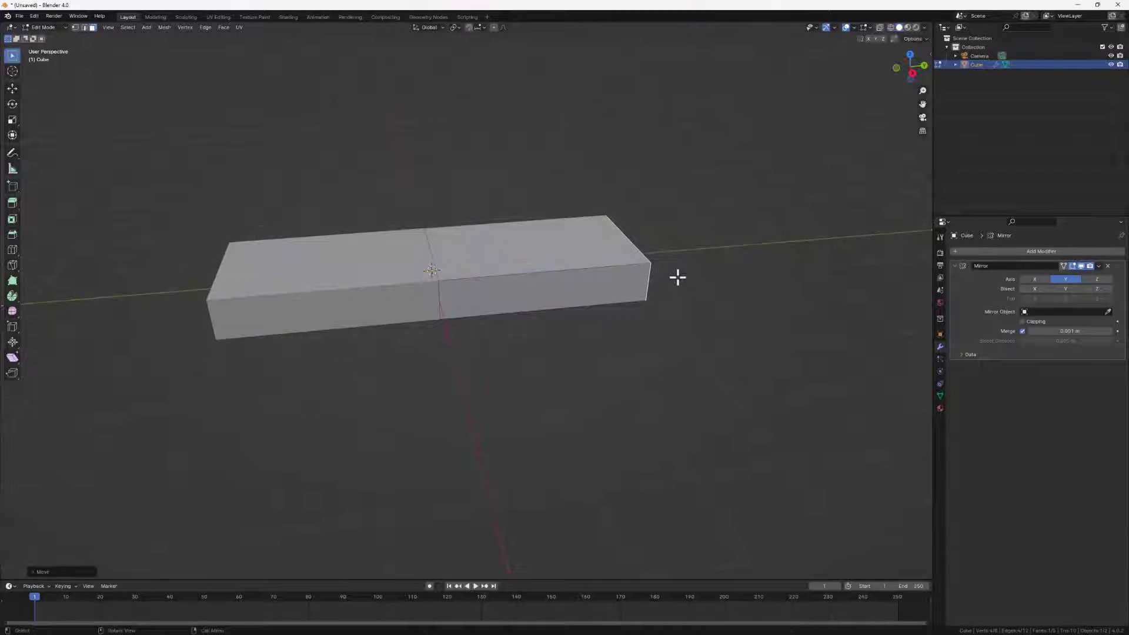
Shorten the bar slightly by moving the end face back along Y by about 0.2 m.
middle_drag(678, 274, 655, 265)
scroll(633, 254, up, 3)
key(g)
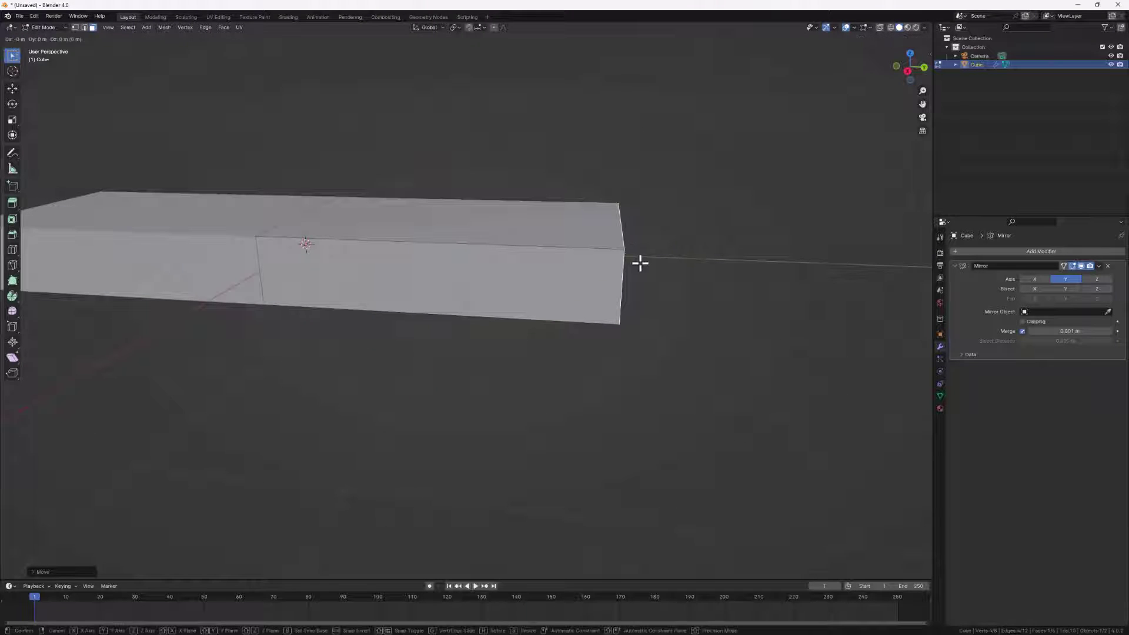
key(y)
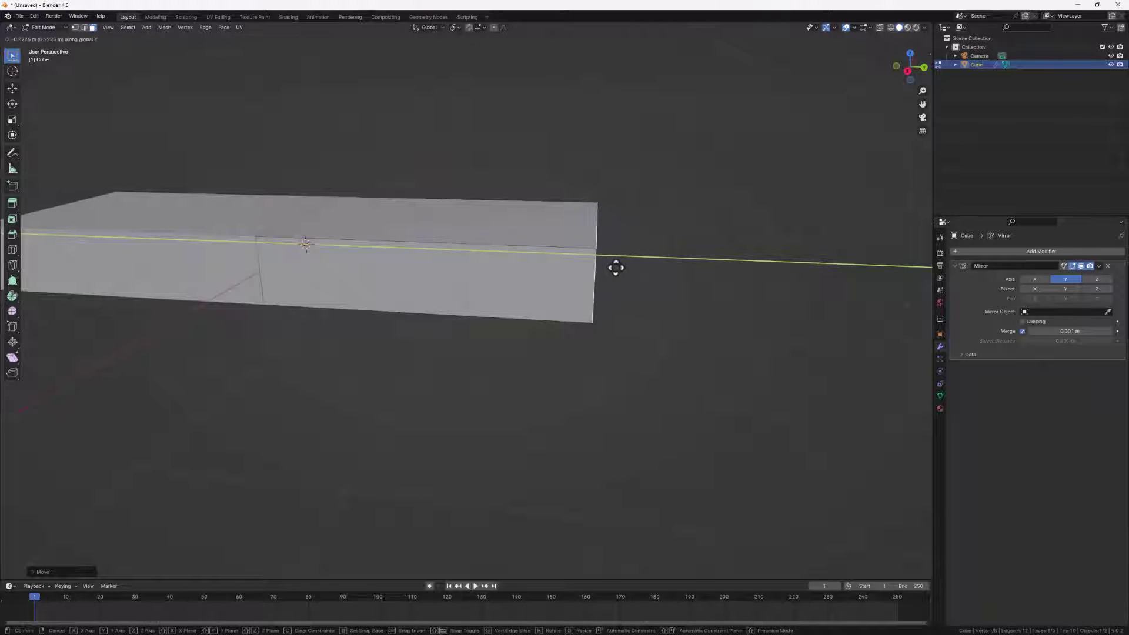
click(612, 266)
Extrude the end face outwards into a short end section and move it a little further out along Y.
scroll(599, 273, down, 3)
mouse_move(600, 273)
middle_down()
mouse_move(549, 320)
mouse_move(559, 284)
mouse_move(584, 272)
middle_up()
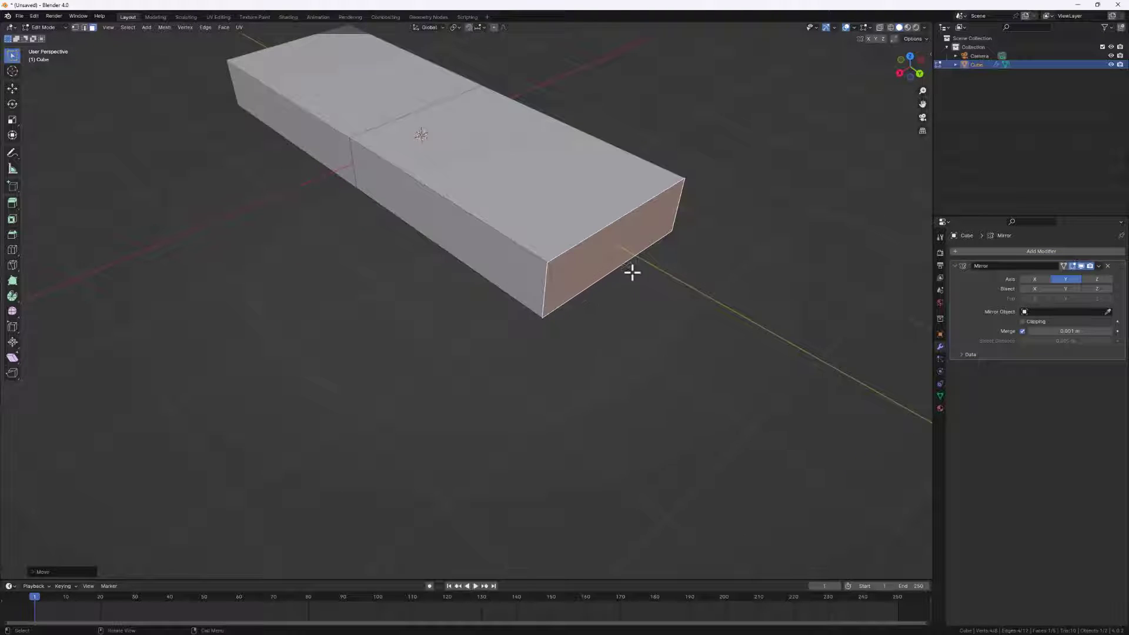
scroll(635, 290, down, 2)
middle_drag(610, 308, 607, 284)
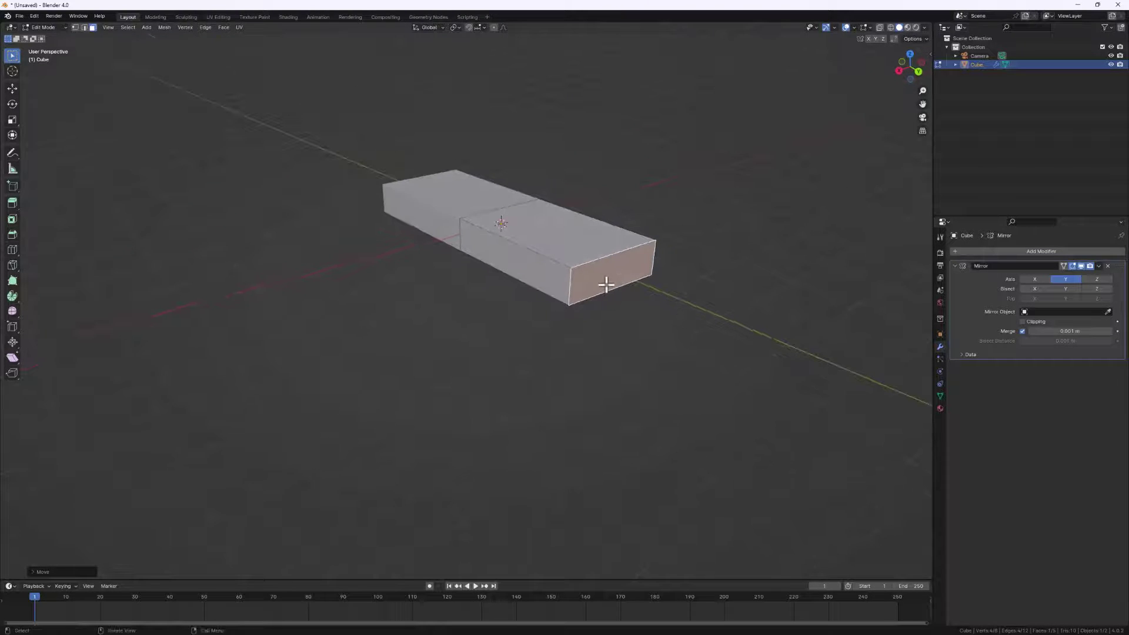
key(e)
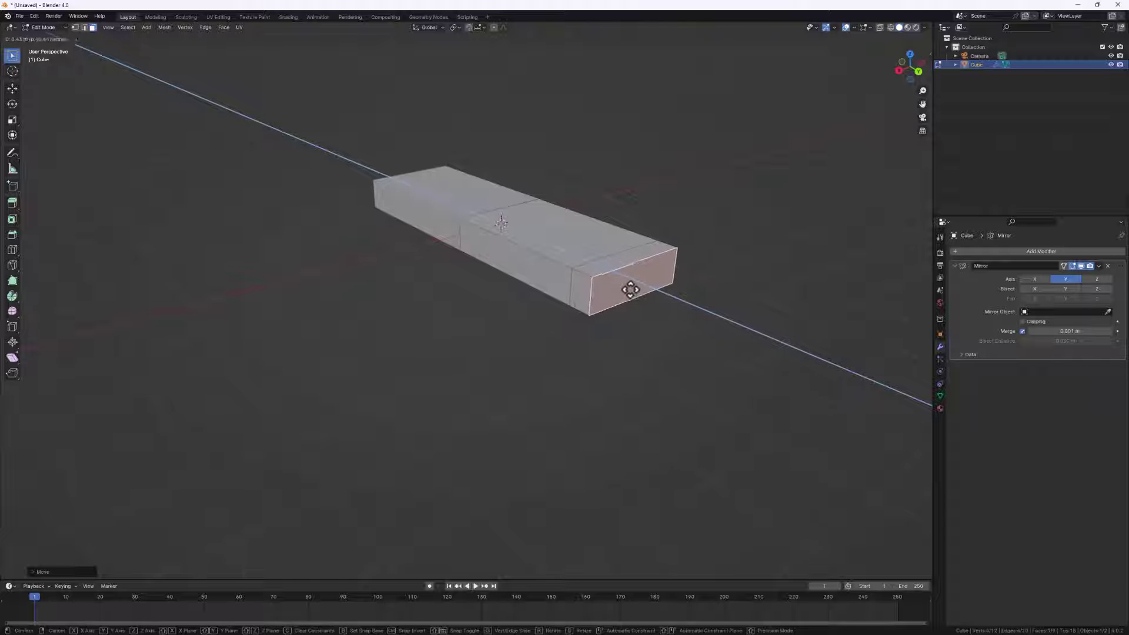
click(647, 294)
middle_drag(643, 295, 645, 322)
key(g)
key(y)
click(669, 315)
Scale the extruded end face down along Z so the end section tapers to a thin edge.
key(s)
key(z)
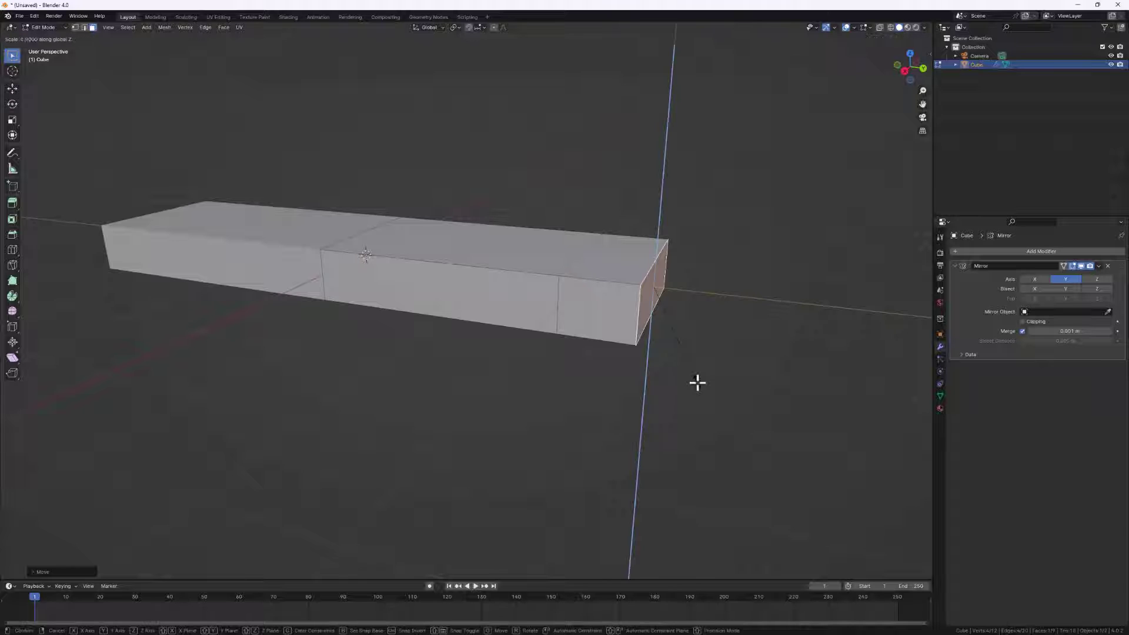
click(658, 302)
Scale the thin end face up uniformly to about 1.37 so the wrapper end flares out.
mouse_move(654, 304)
middle_down()
mouse_move(587, 298)
mouse_move(662, 312)
middle_up()
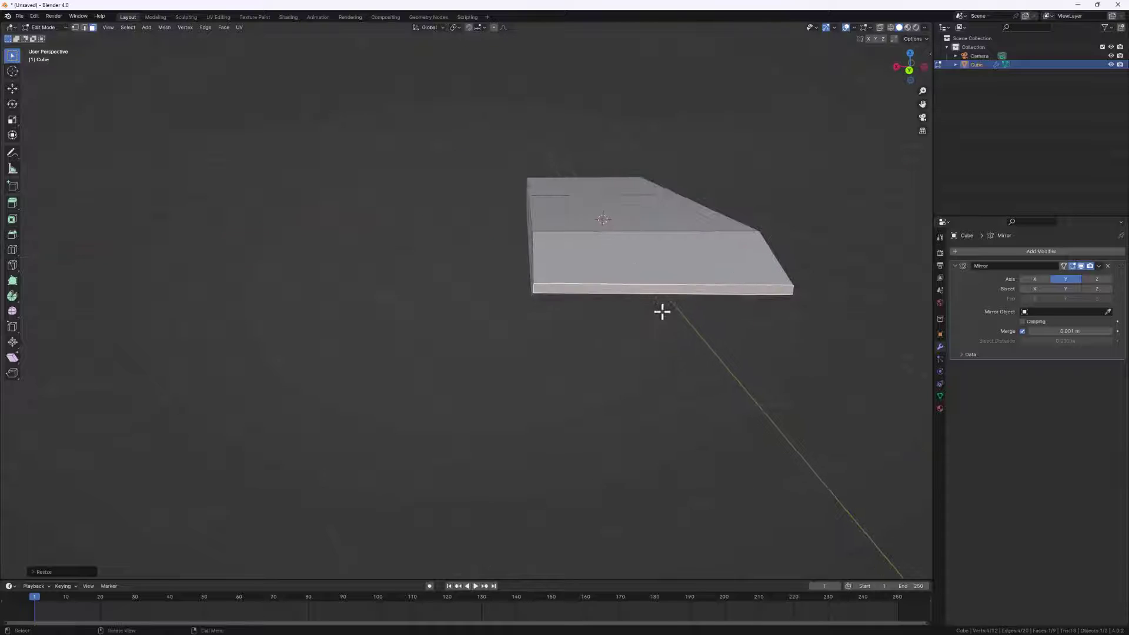
key(s)
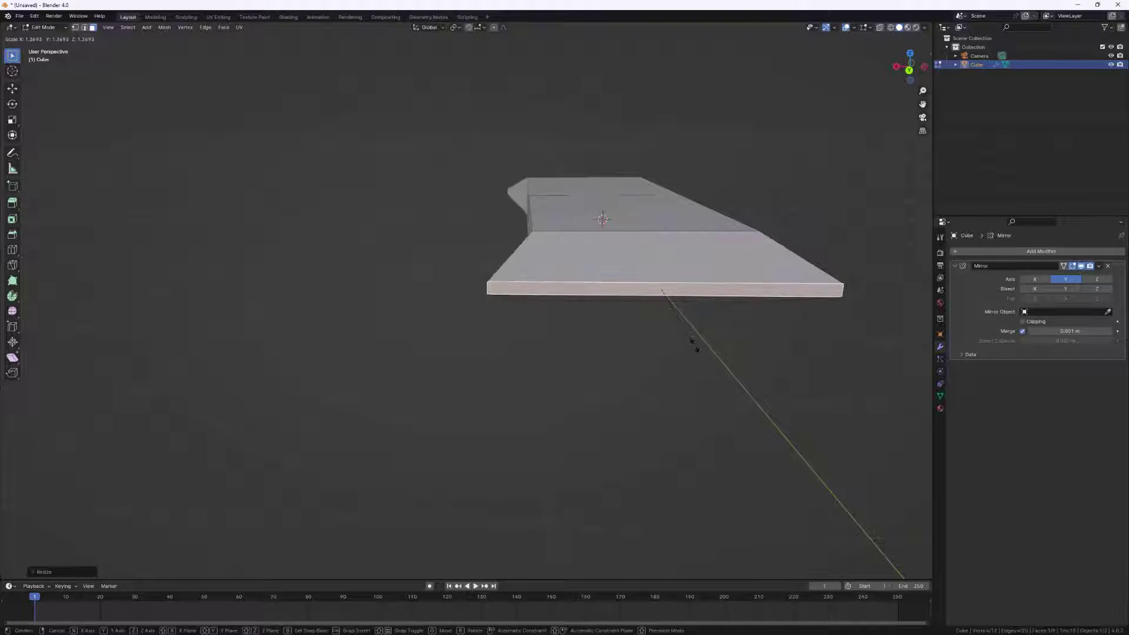
click(694, 346)
Extrude the thin flared end face outwards by about 0.96 m to form a flat end flap on the wrapper.
middle_drag(527, 282, 469, 357)
scroll(417, 320, down, 3)
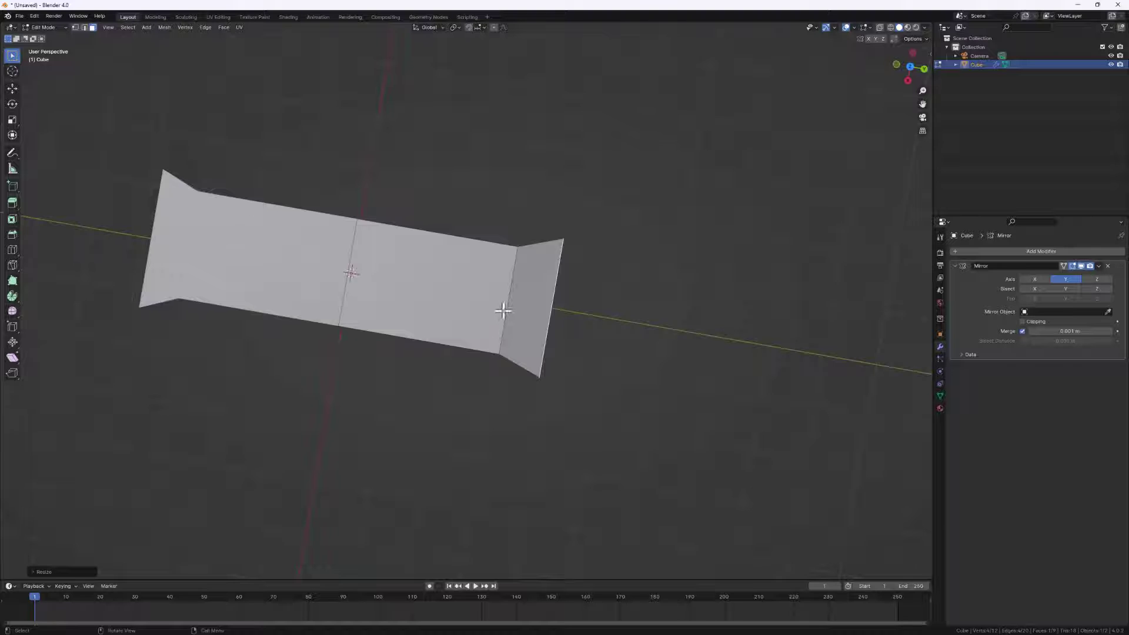
middle_drag(504, 312, 584, 311)
scroll(554, 318, up, 2)
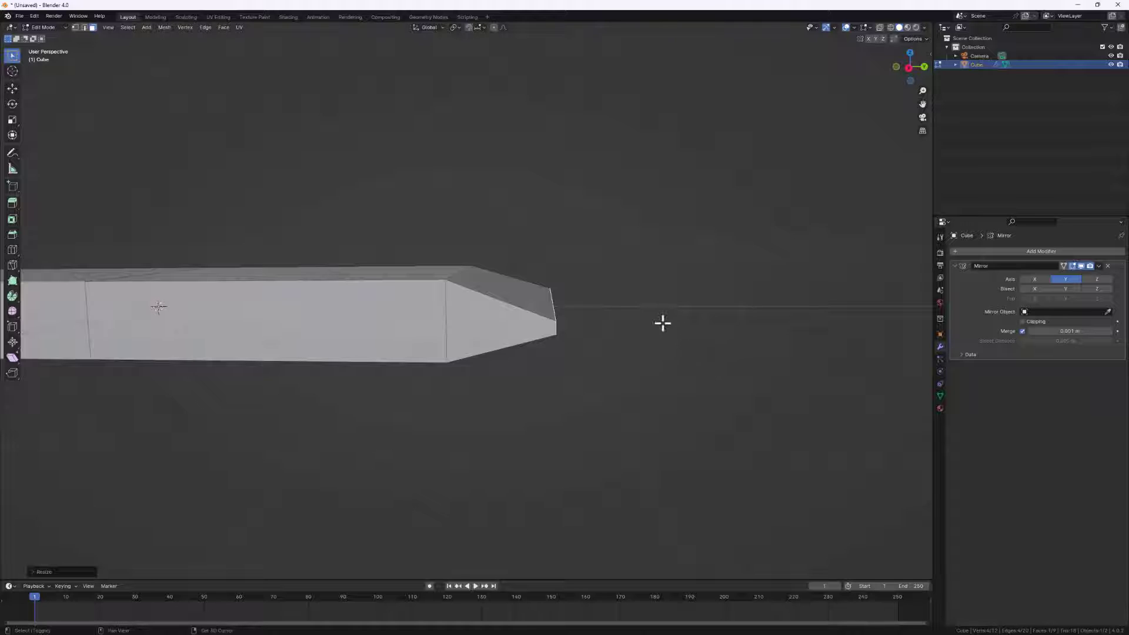
shift+middle_drag(663, 323, 511, 326)
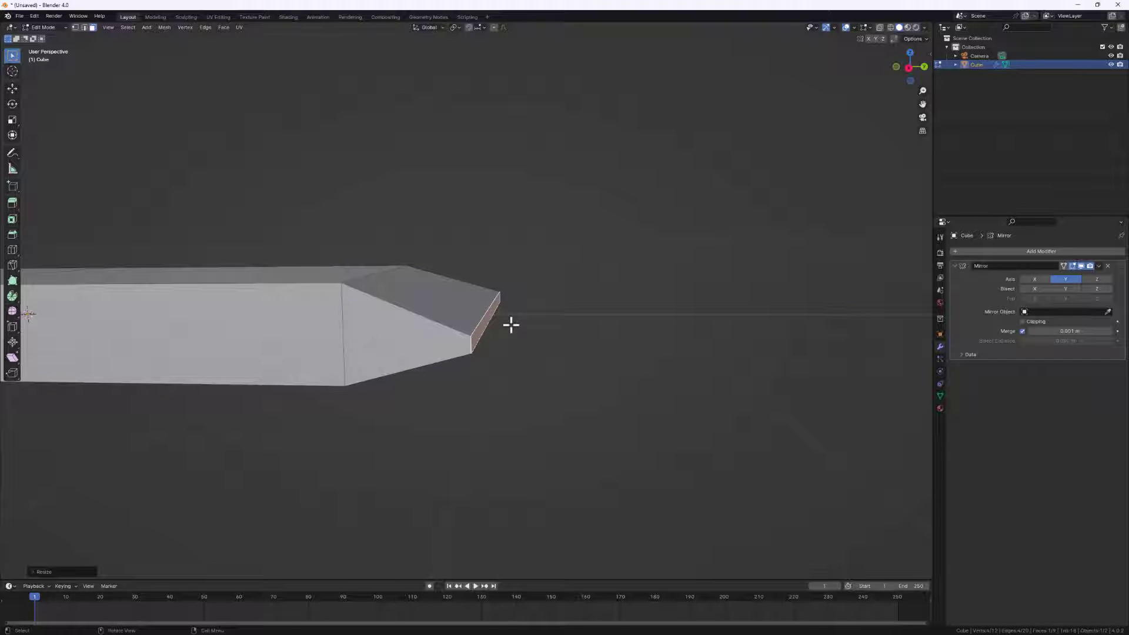
key(e)
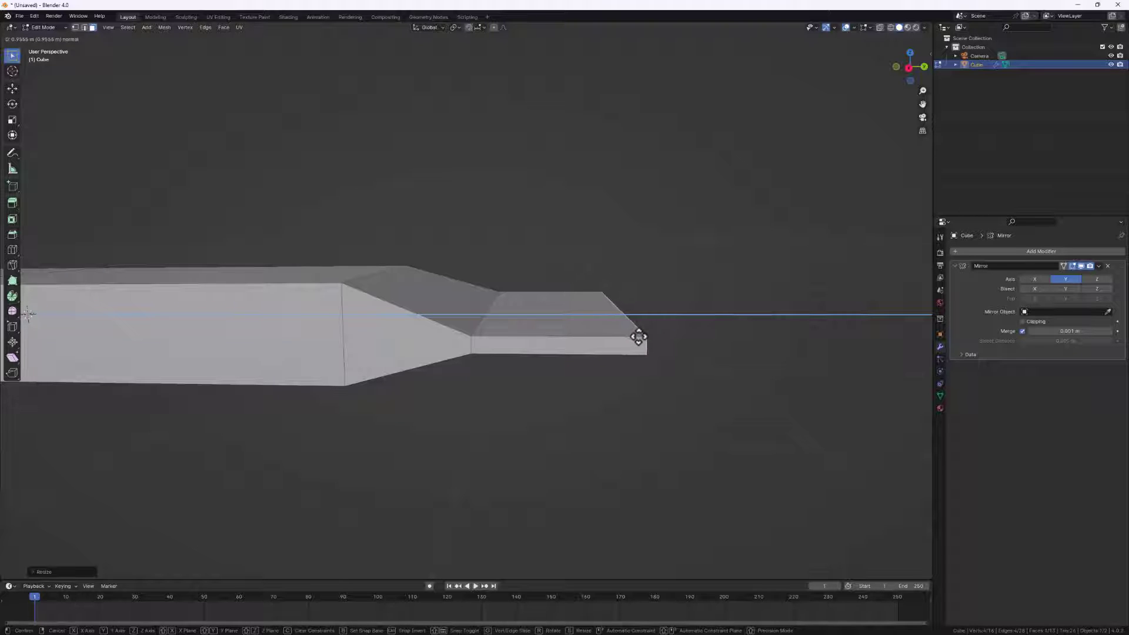
click(638, 337)
middle_drag(630, 335, 510, 370)
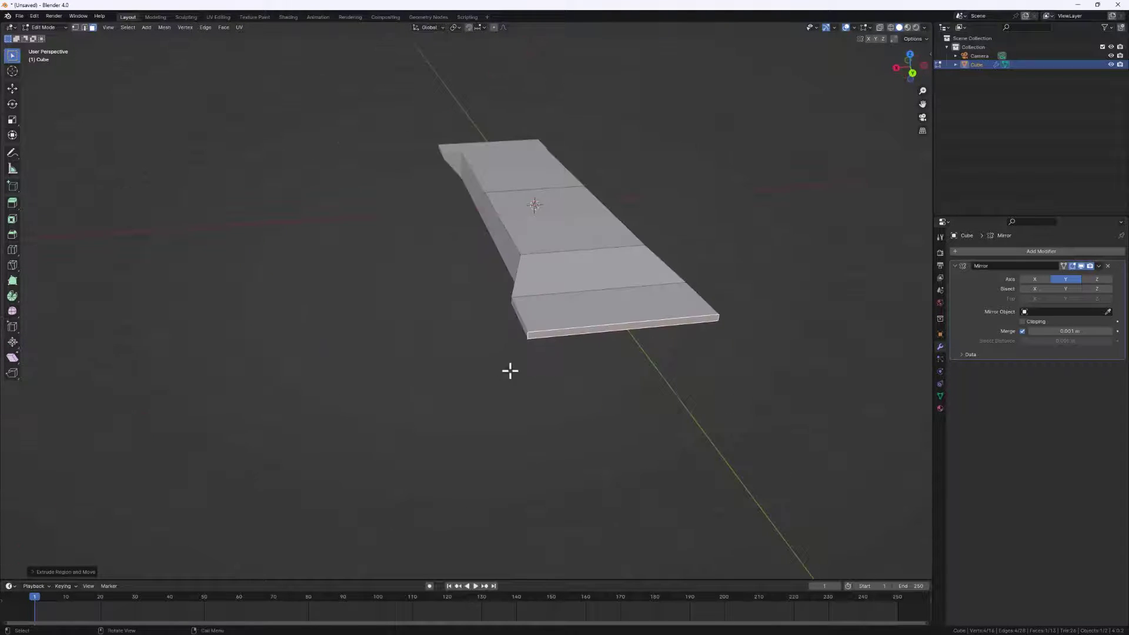
Add 19 evenly spaced lengthwise loop cuts across the width of the wrapper, leaving them centred.
scroll(542, 328, up, 5)
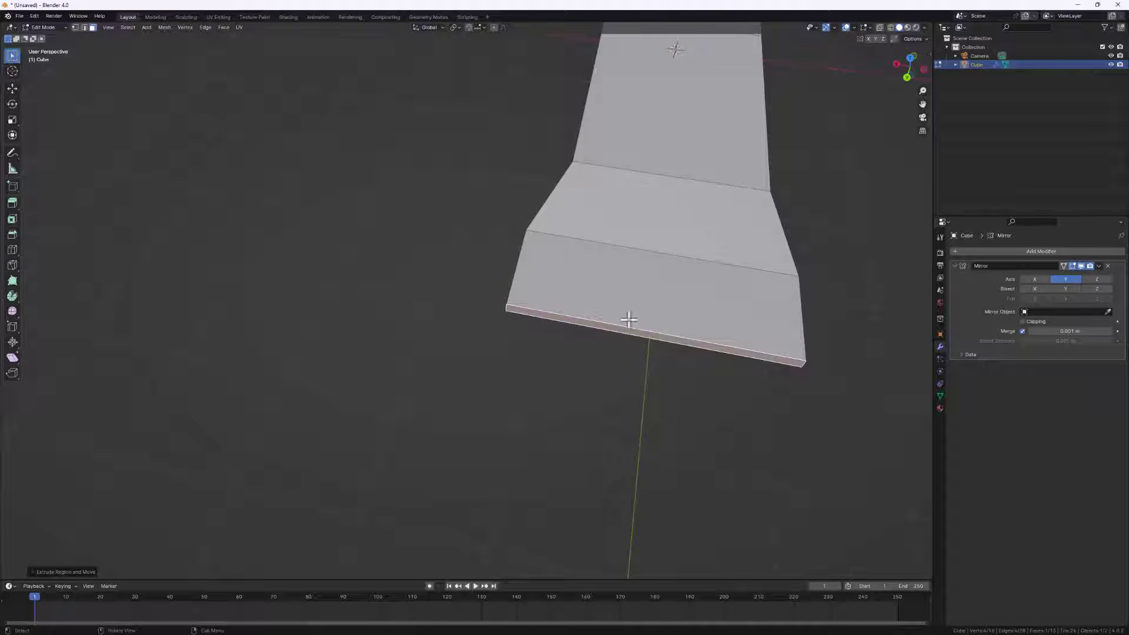
scroll(652, 325, down, 2)
scroll(653, 325, down, 3)
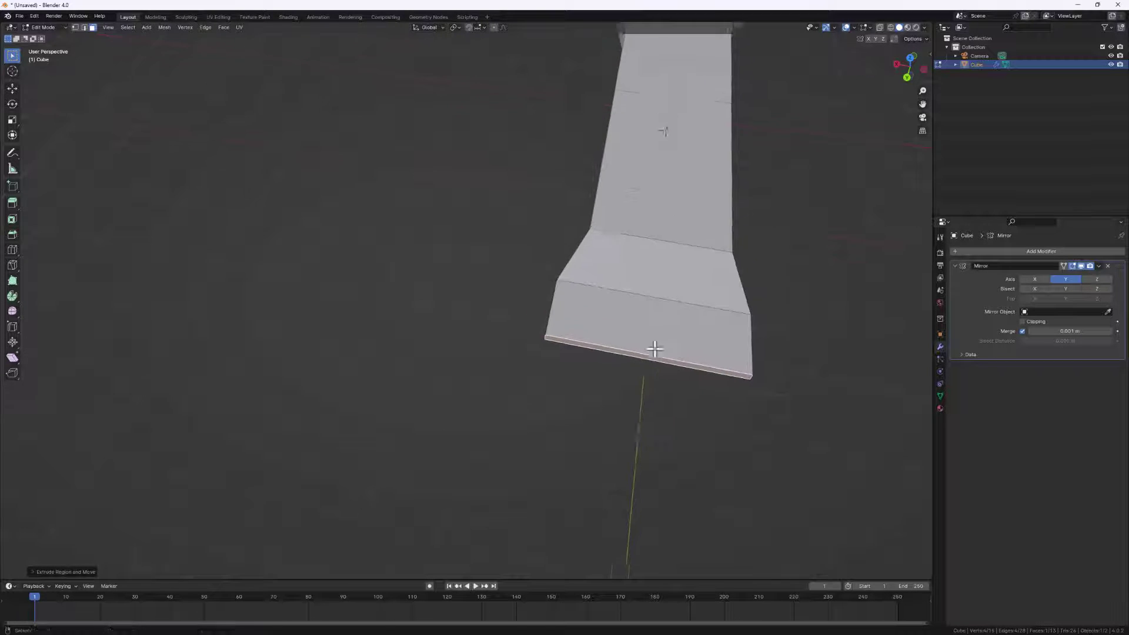
key(ctrl+r)
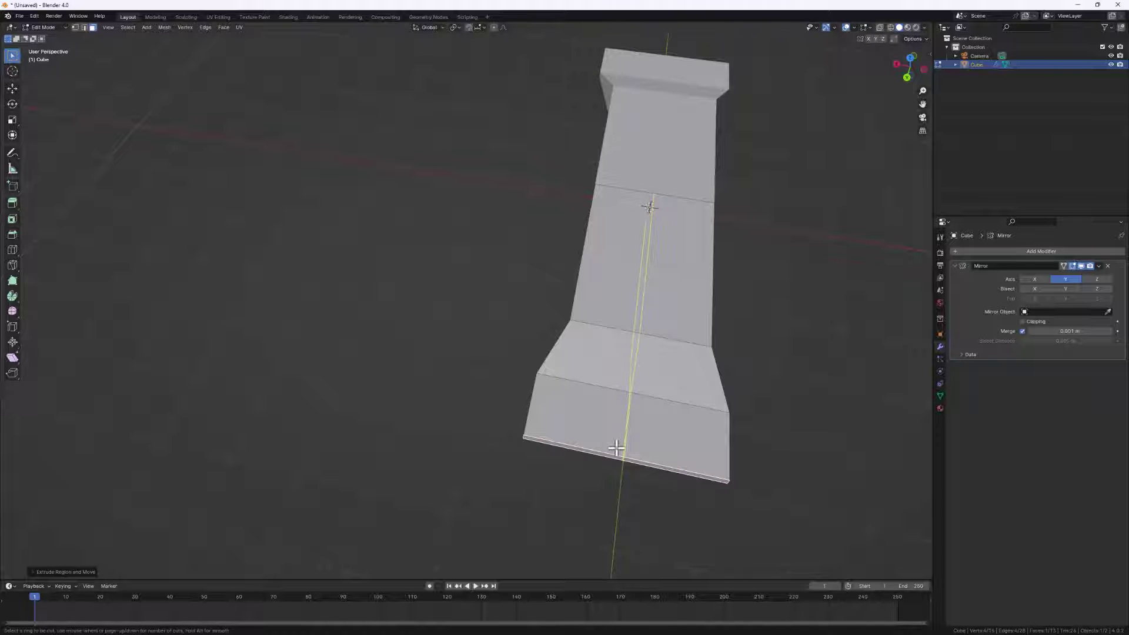
scroll(616, 447, up, 14)
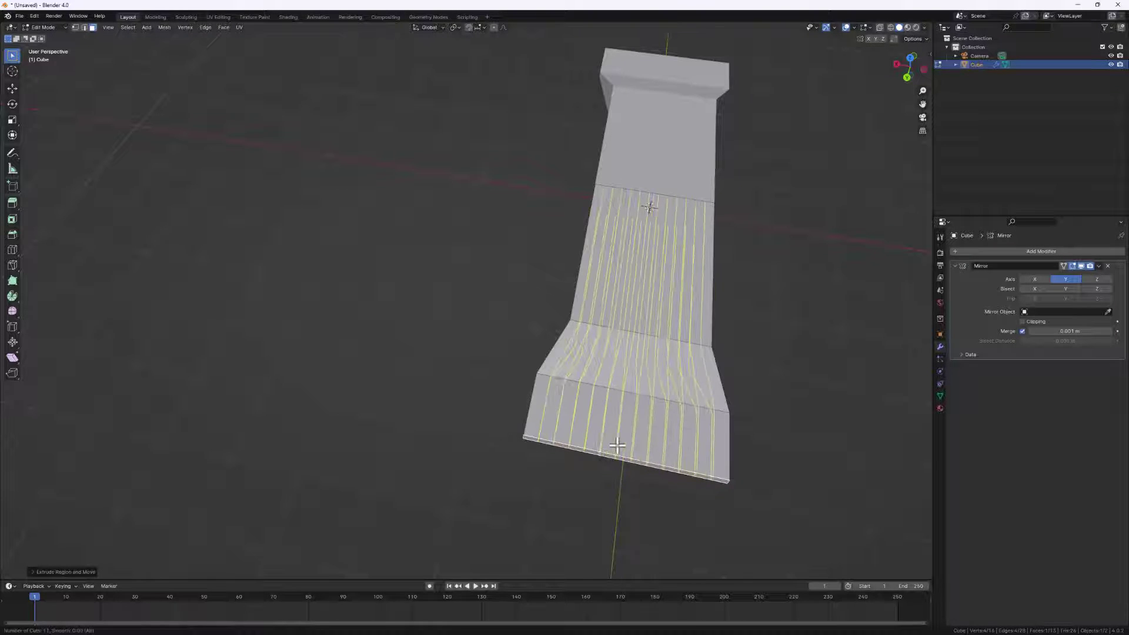
click(616, 447)
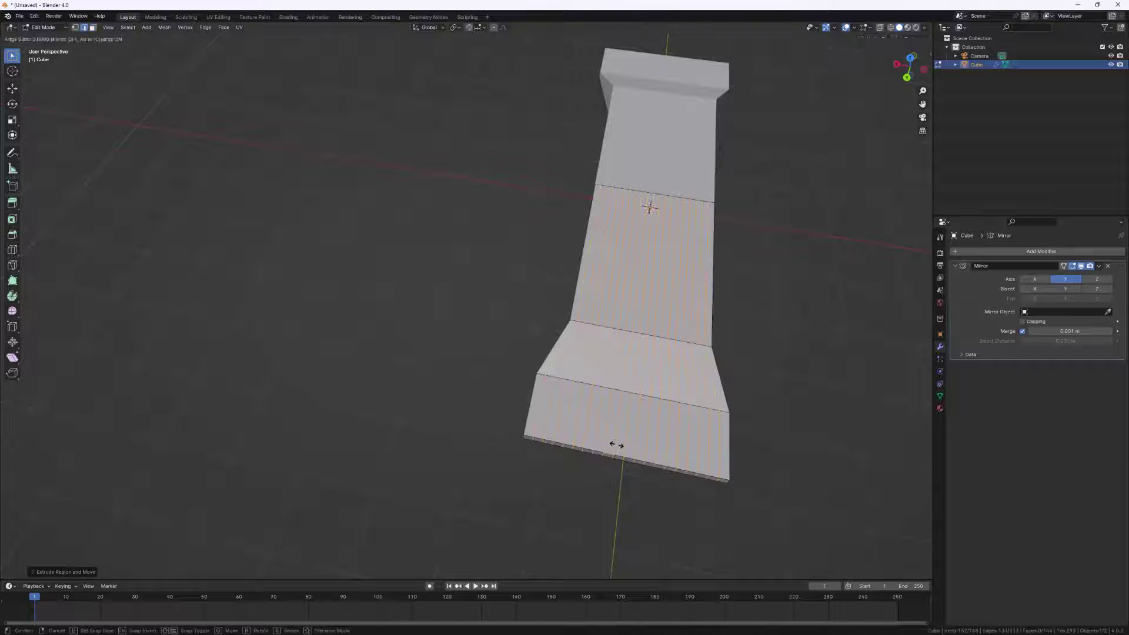
scroll(669, 465, up, 1)
Select every other short vertical edge along the flap's outer end and move them inwards along Y about 0.19 m to form a zigzag.
middle_drag(669, 465, 628, 399)
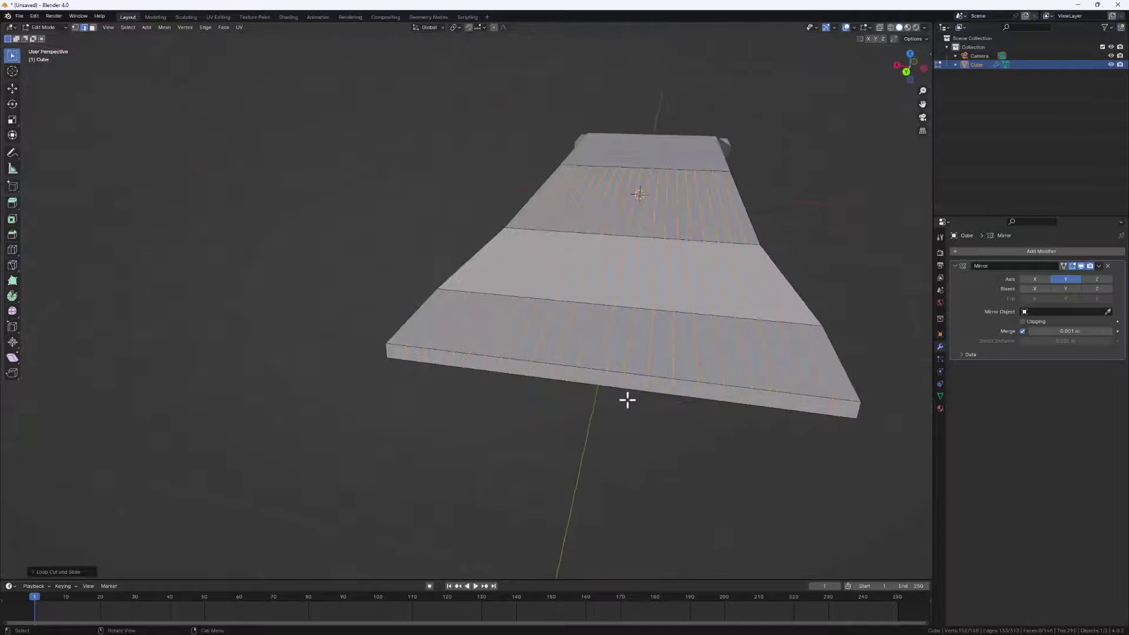
scroll(398, 366, up, 2)
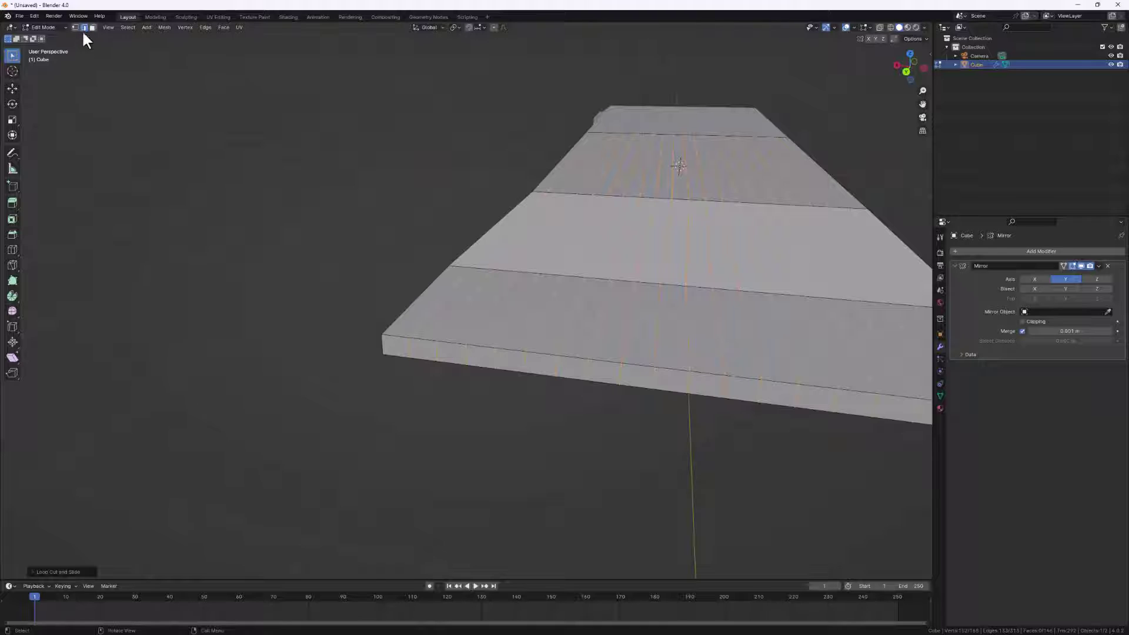
click(413, 344)
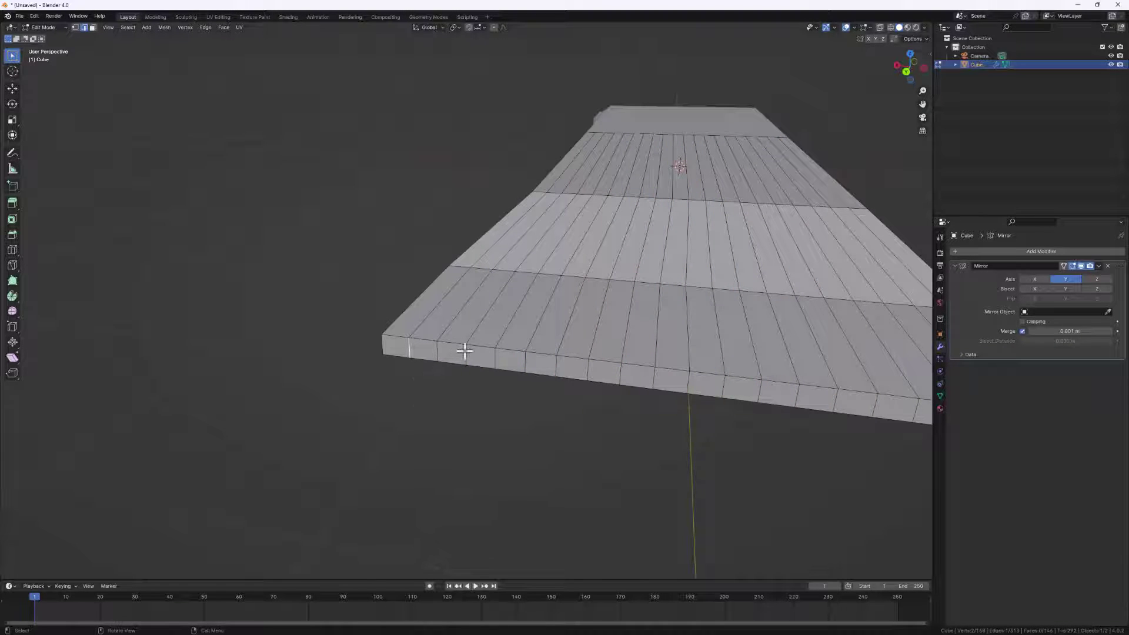
scroll(565, 358, down, 2)
scroll(390, 352, up, 2)
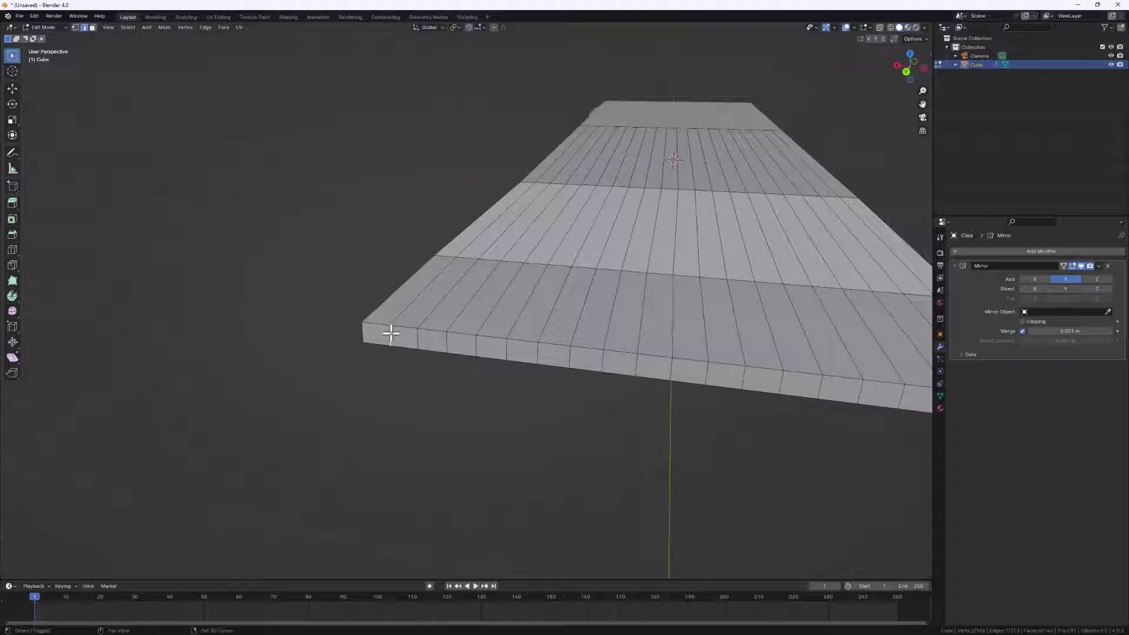
shift+click(447, 345)
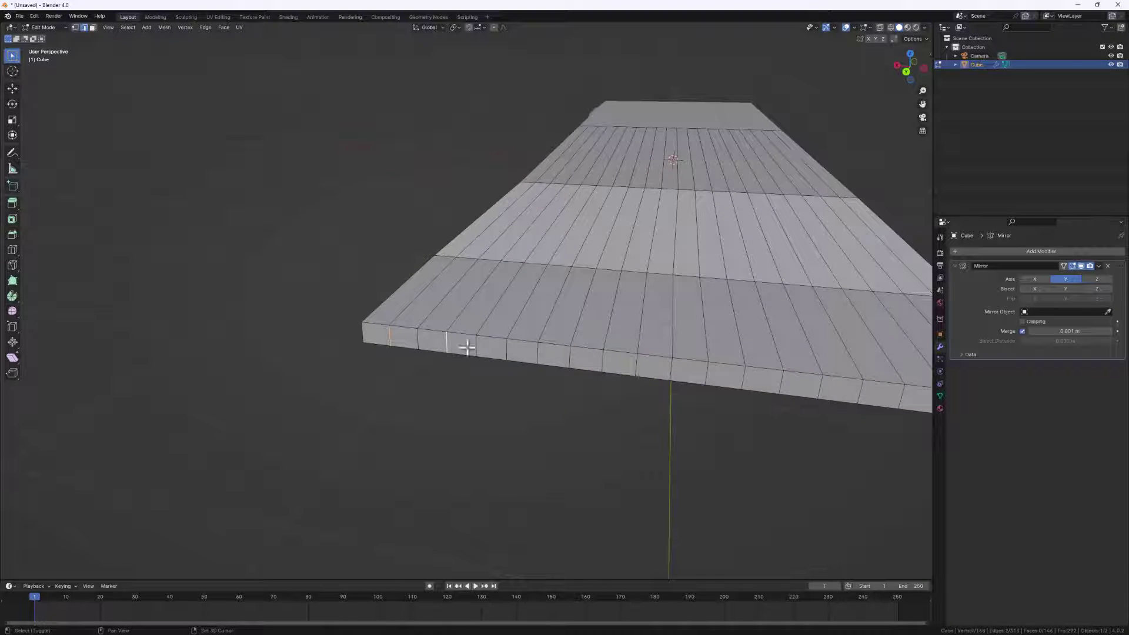
shift+click(507, 351)
shift+click(570, 357)
shift+click(637, 363)
shift+click(706, 375)
shift+click(823, 382)
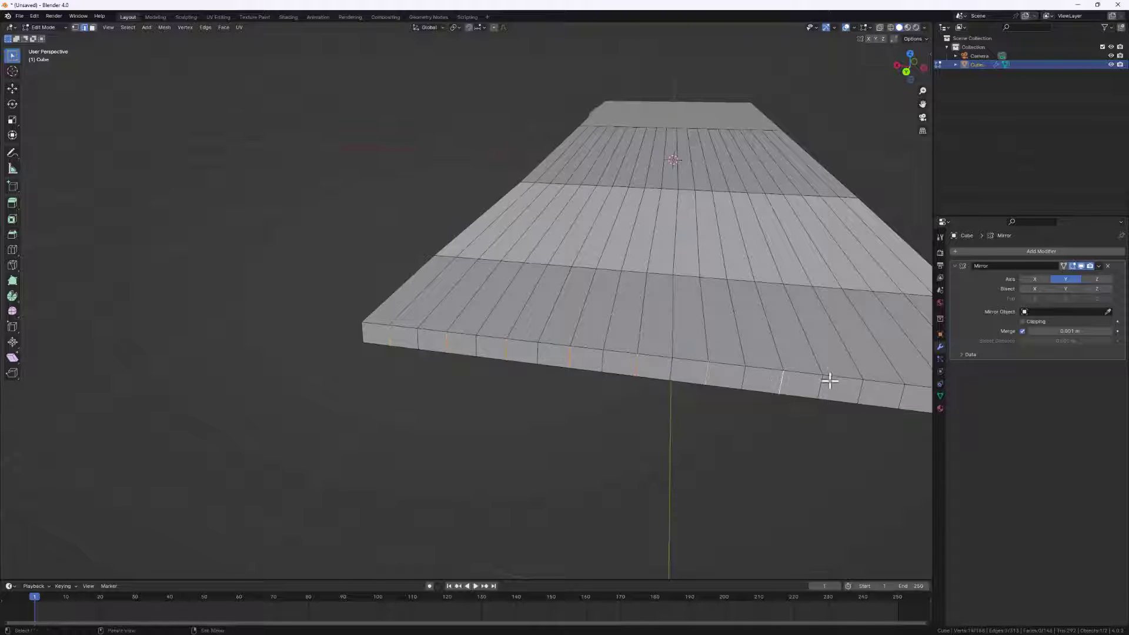
middle_drag(830, 378, 746, 383)
shift+click(742, 379)
shift+click(823, 382)
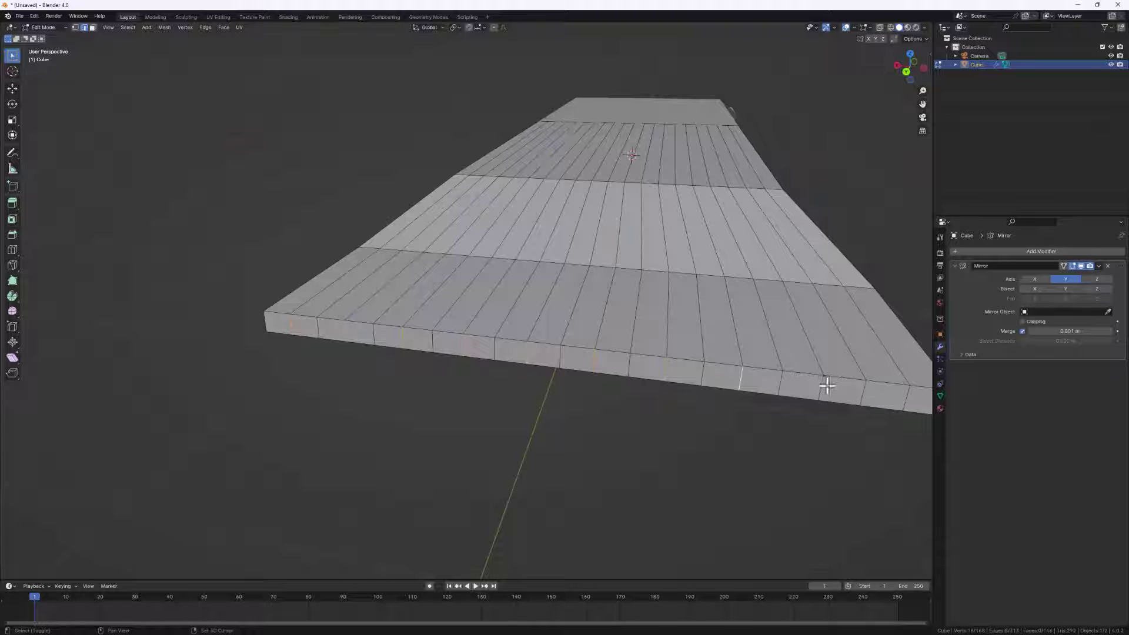
shift+click(911, 398)
middle_drag(911, 398, 595, 312)
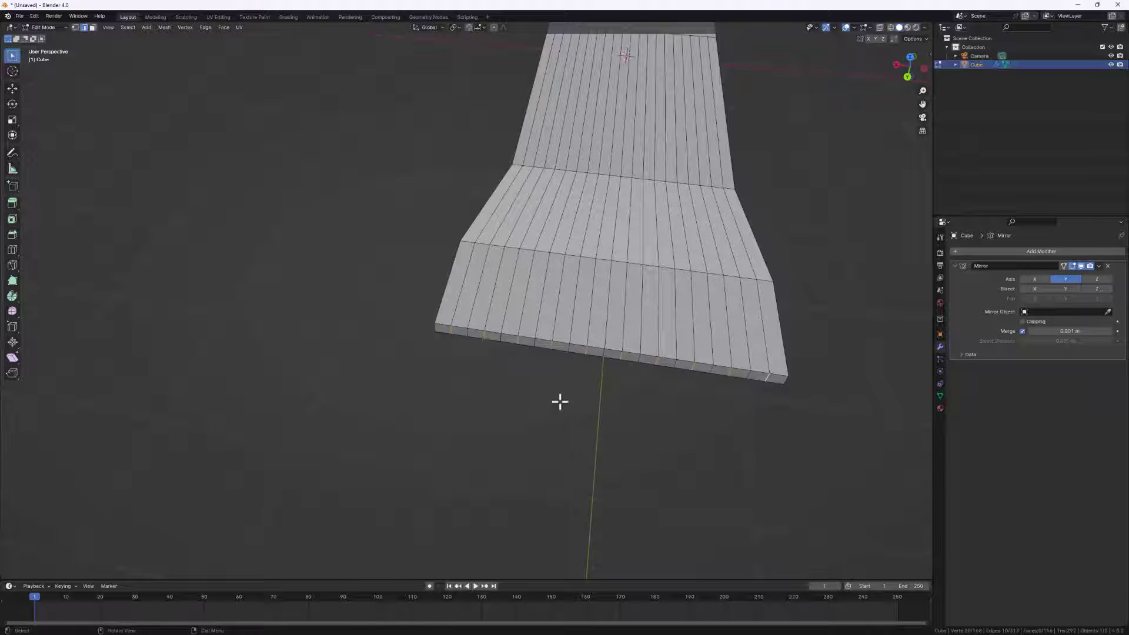
key(g)
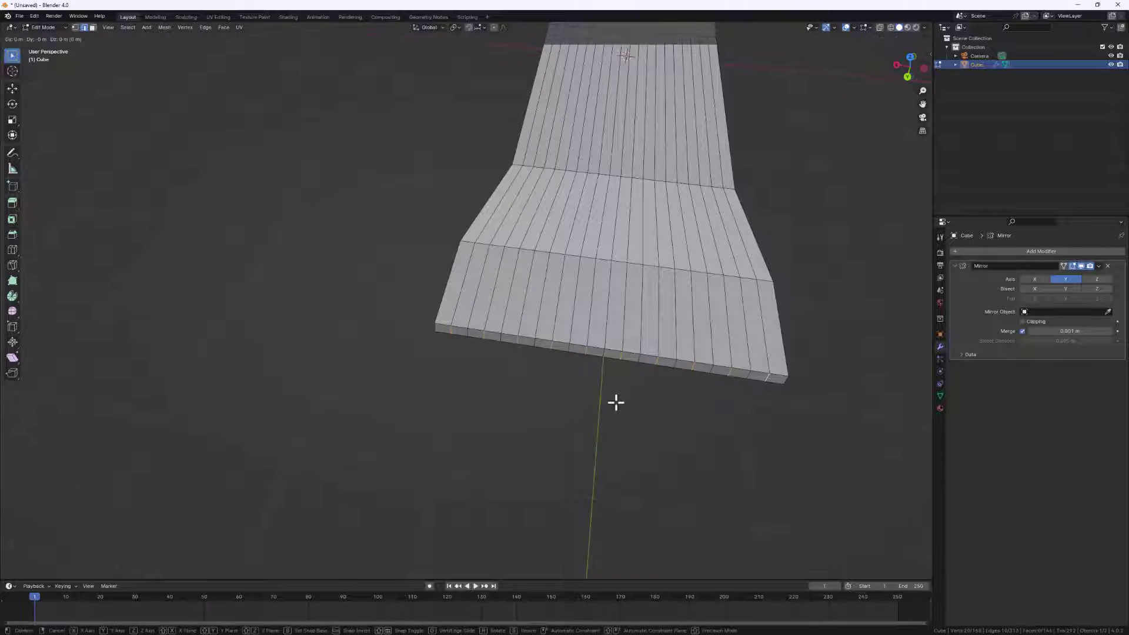
key(y)
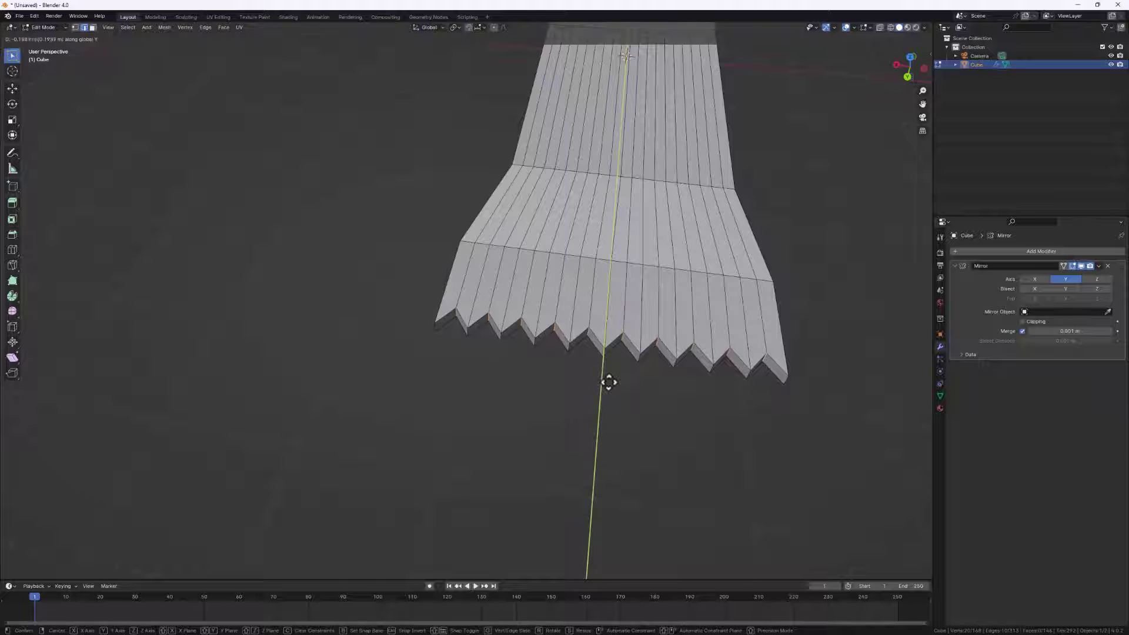
click(609, 382)
middle_drag(434, 330, 472, 337)
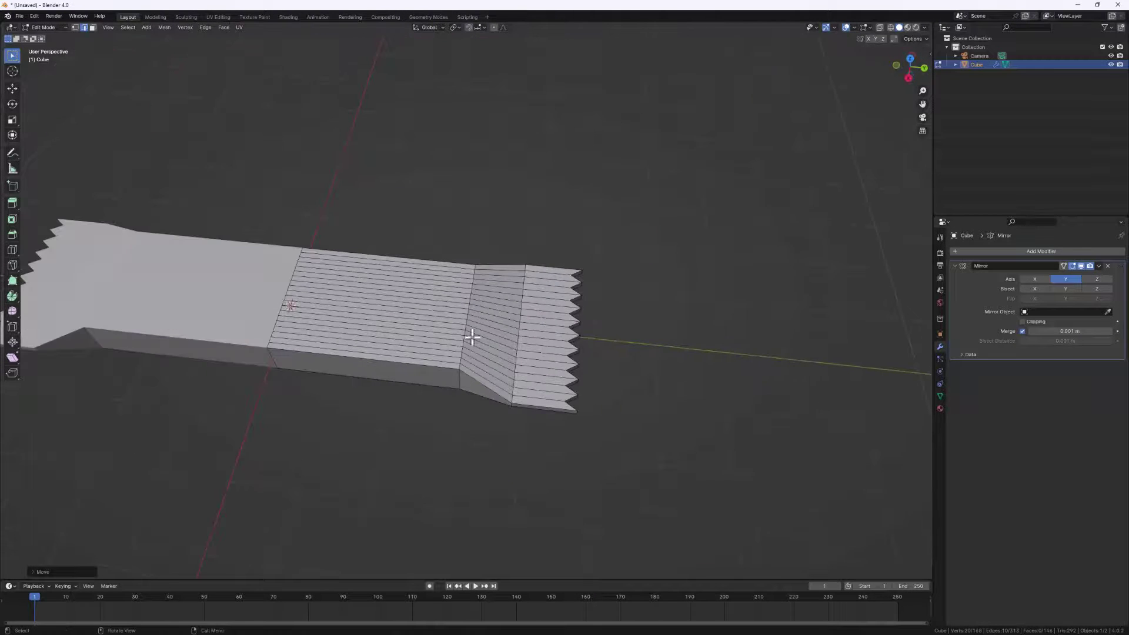
middle_drag(380, 310, 497, 310)
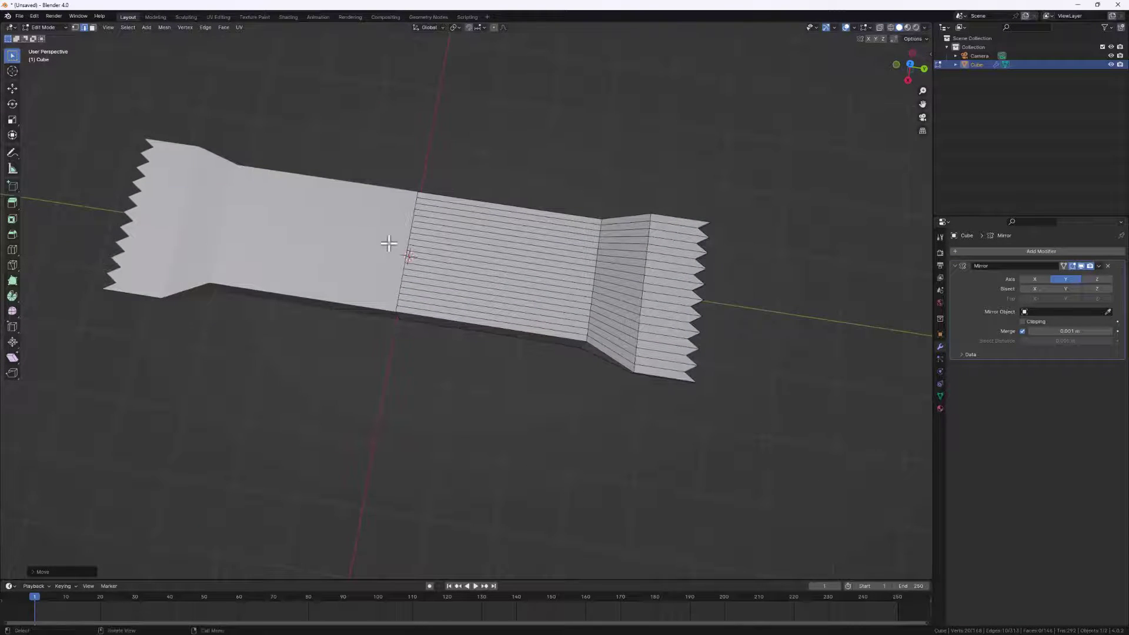
Return to Object Mode and add a Subdivision Surface modifier to the wrapper.
key(Tab)
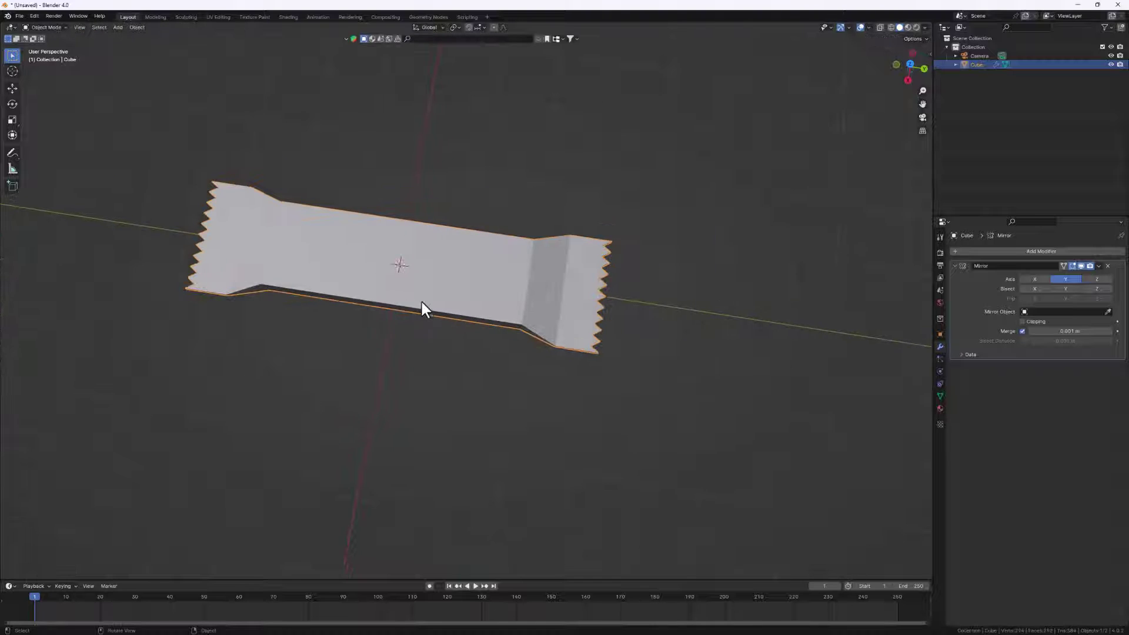
middle_drag(422, 303, 424, 266)
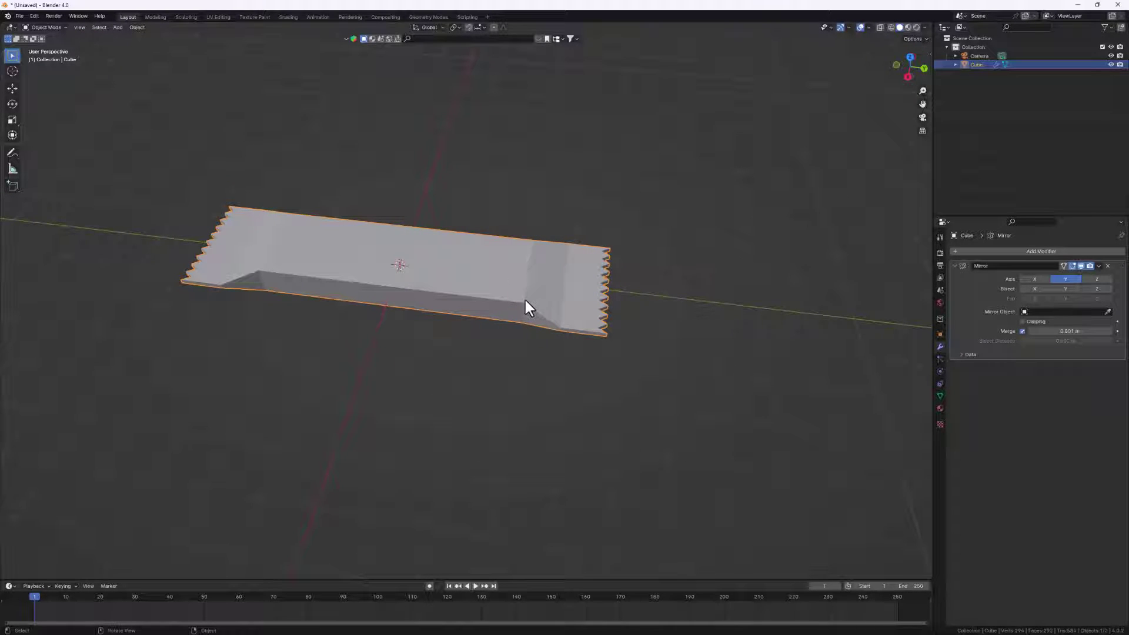
click(1017, 250)
mouse_move(1001, 247)
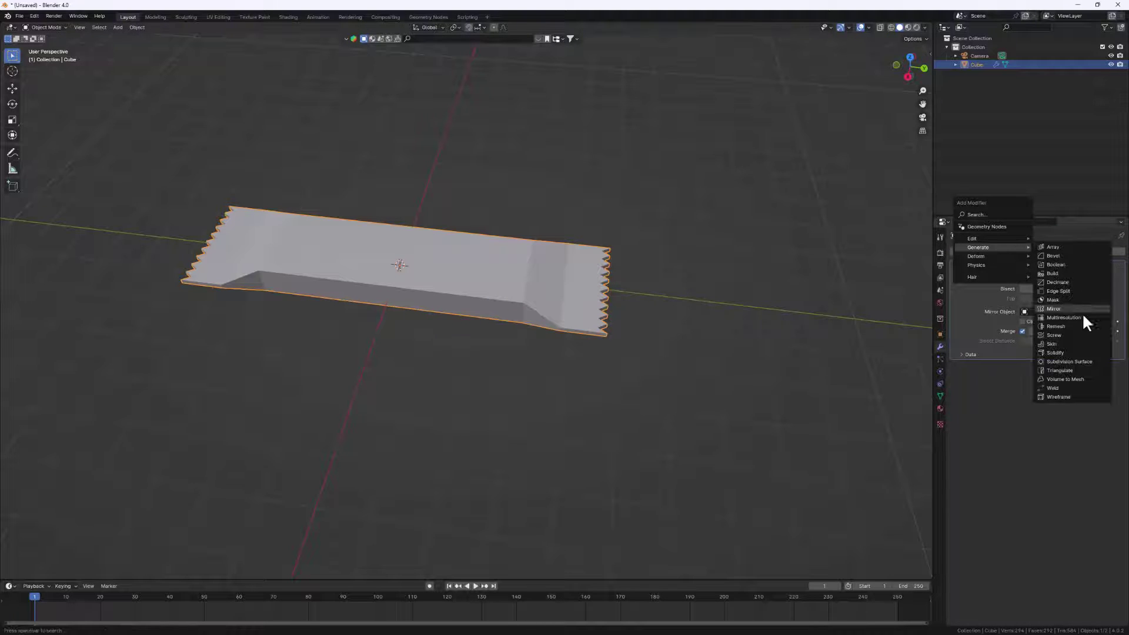
click(1073, 362)
middle_drag(586, 318, 555, 357)
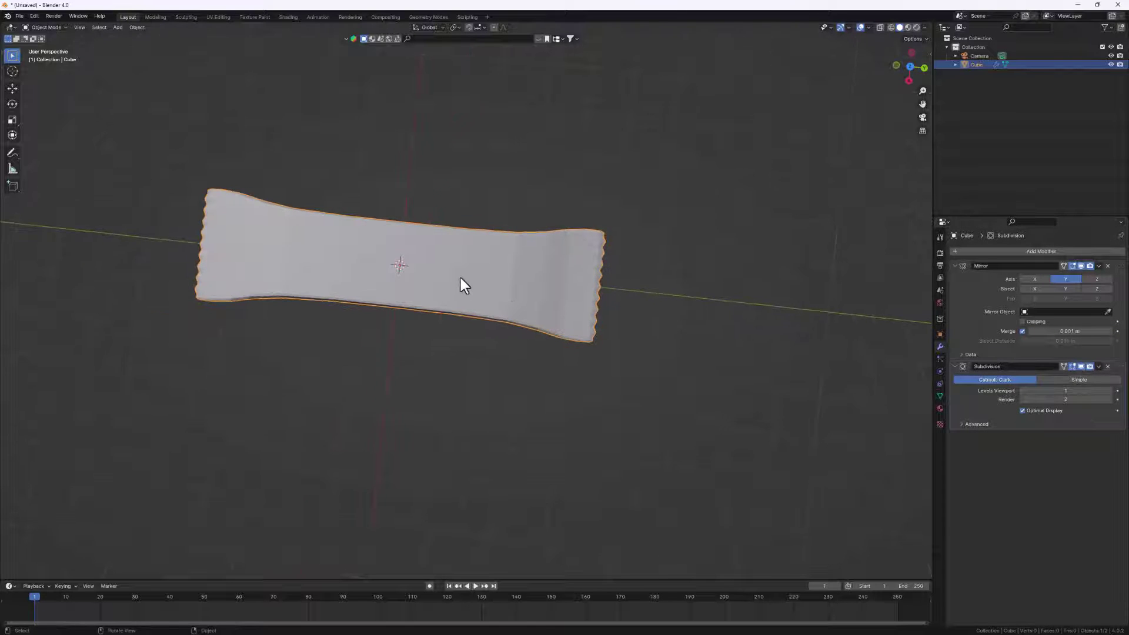
Apply Shade Smooth to the wrapper.
scroll(483, 267, up, 3)
right_click(492, 254)
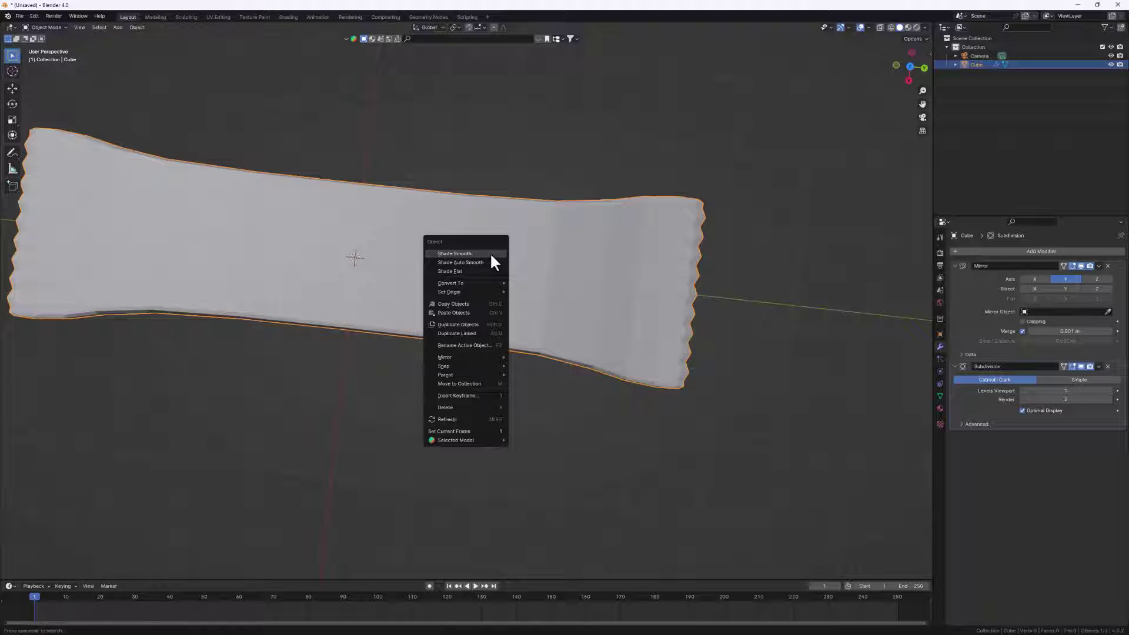
click(491, 255)
scroll(497, 260, down, 2)
middle_drag(498, 260, 546, 238)
In Edit Mode, add five evenly spaced crosswise loop cuts along the main body section of the wrapper.
key(Tab)
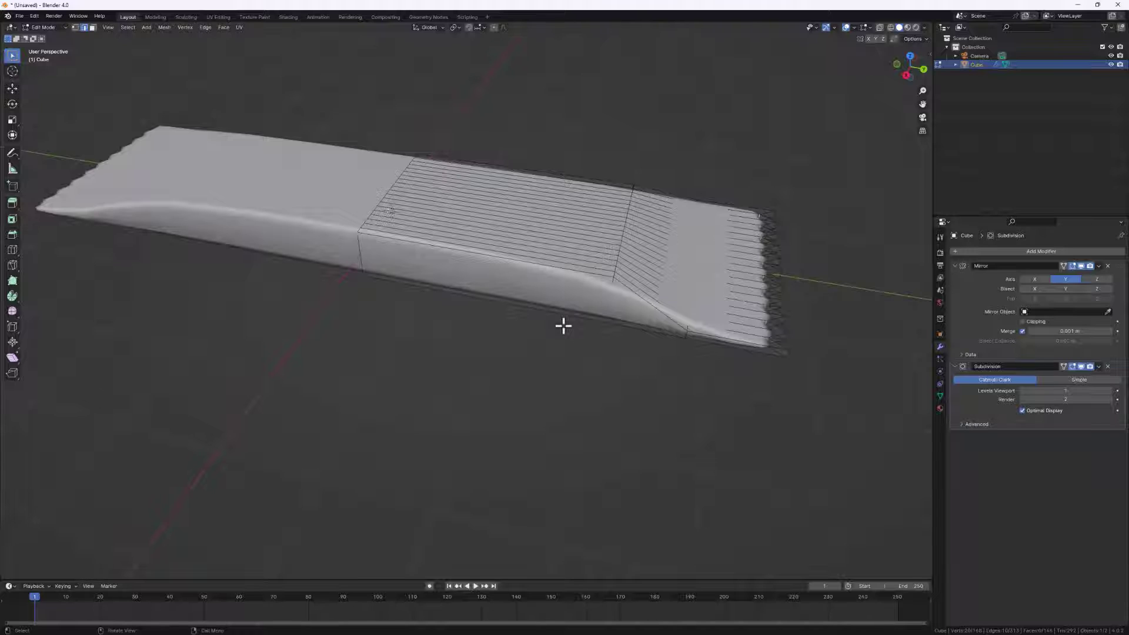
key(ctrl+r)
scroll(546, 262, up, 1)
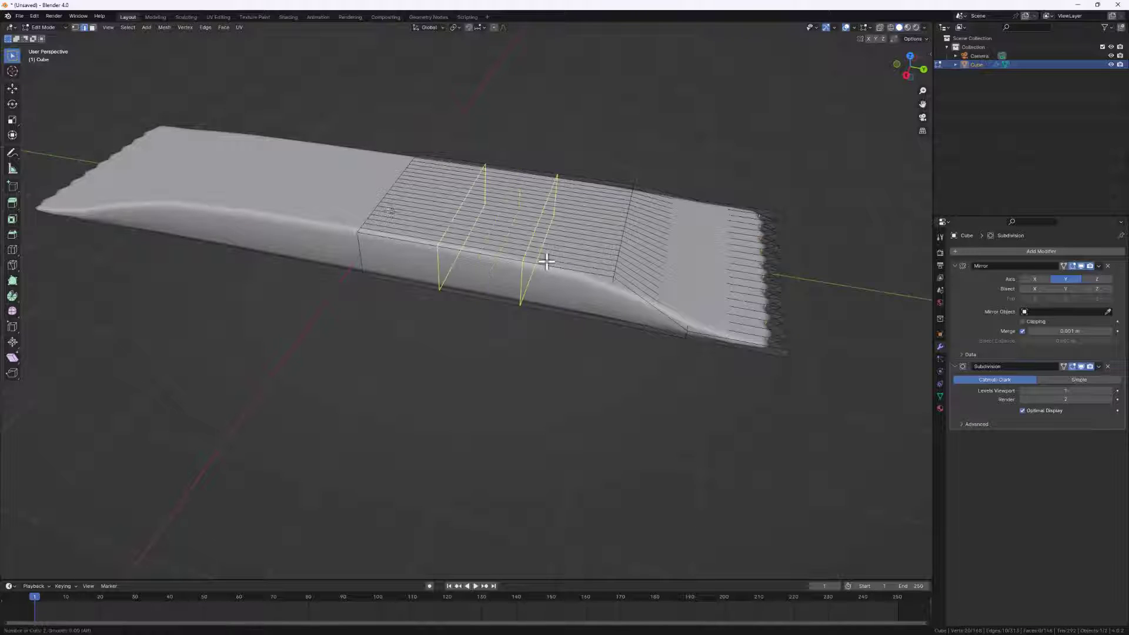
scroll(546, 262, up, 2)
scroll(546, 262, up, 1)
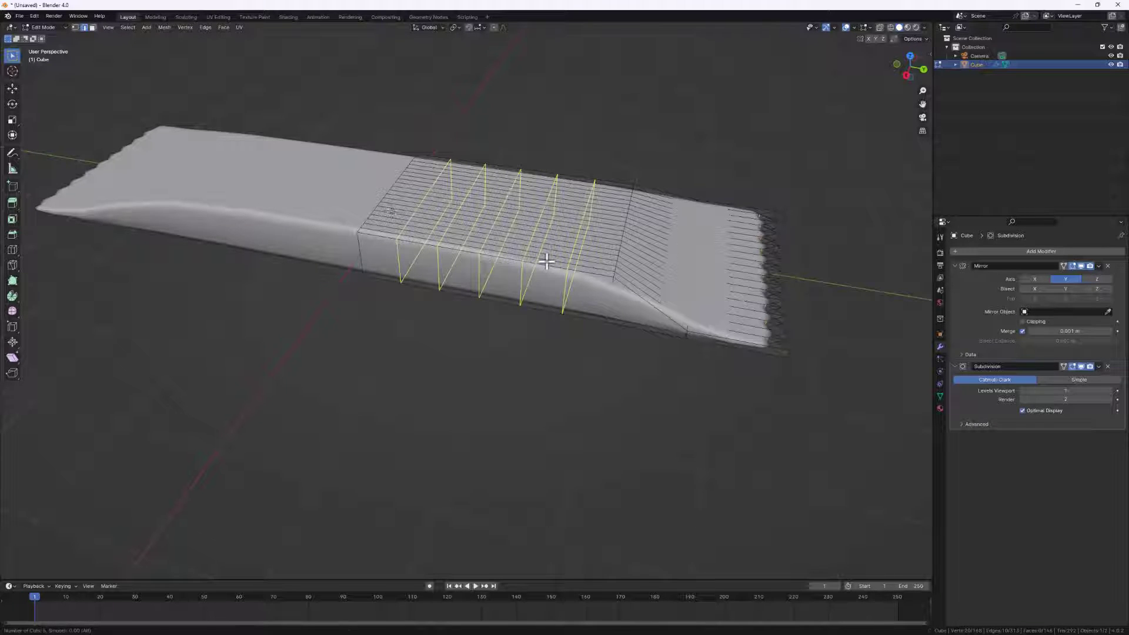
click(546, 262)
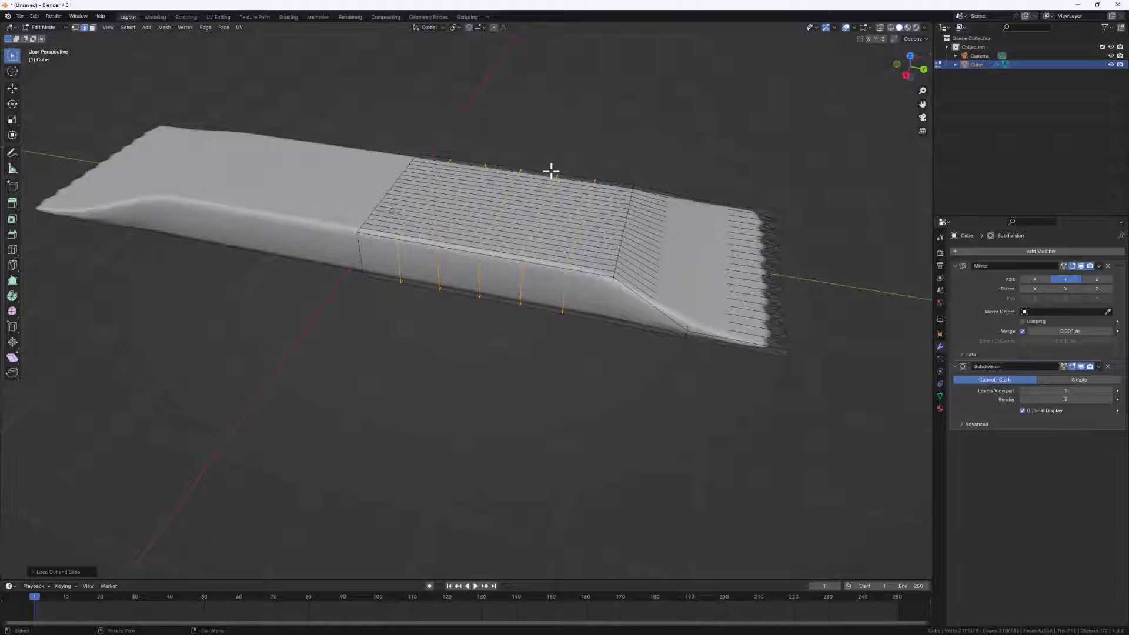
Add a crosswise loop cut in the tapered section and slide it close to the crease where the flat end flap begins.
scroll(535, 260, down, 2)
shift+middle_drag(592, 263, 543, 263)
scroll(541, 280, up, 2)
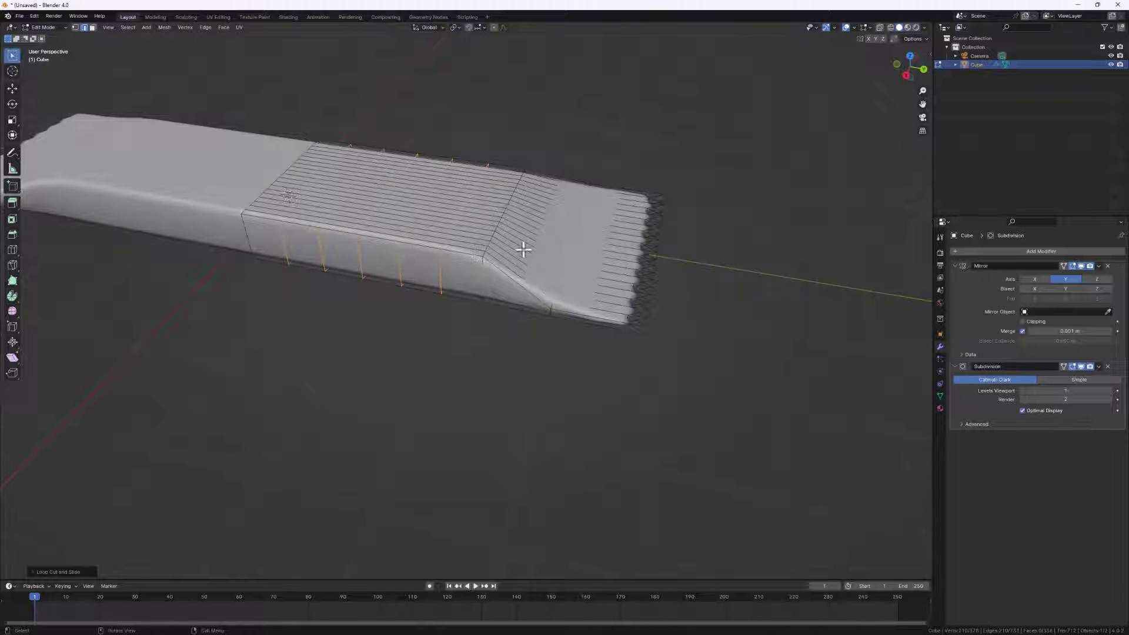
key(g)
key(g)
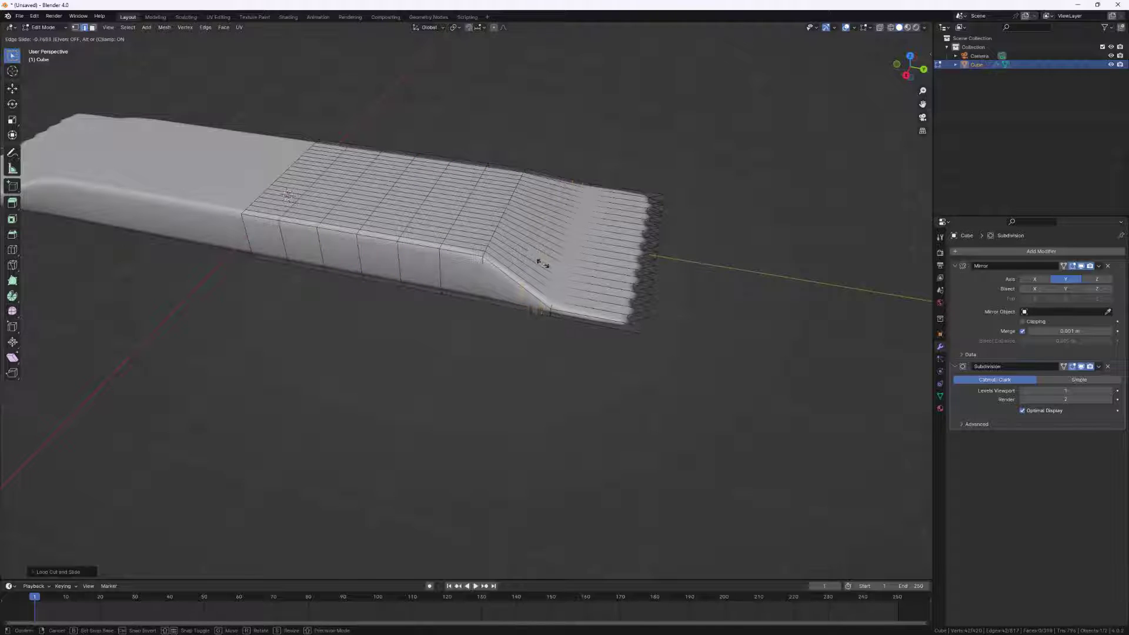
click(552, 273)
Add a crosswise loop cut on the flat end flap and slide it close to the crease next to the tapered section.
key(ctrl+r)
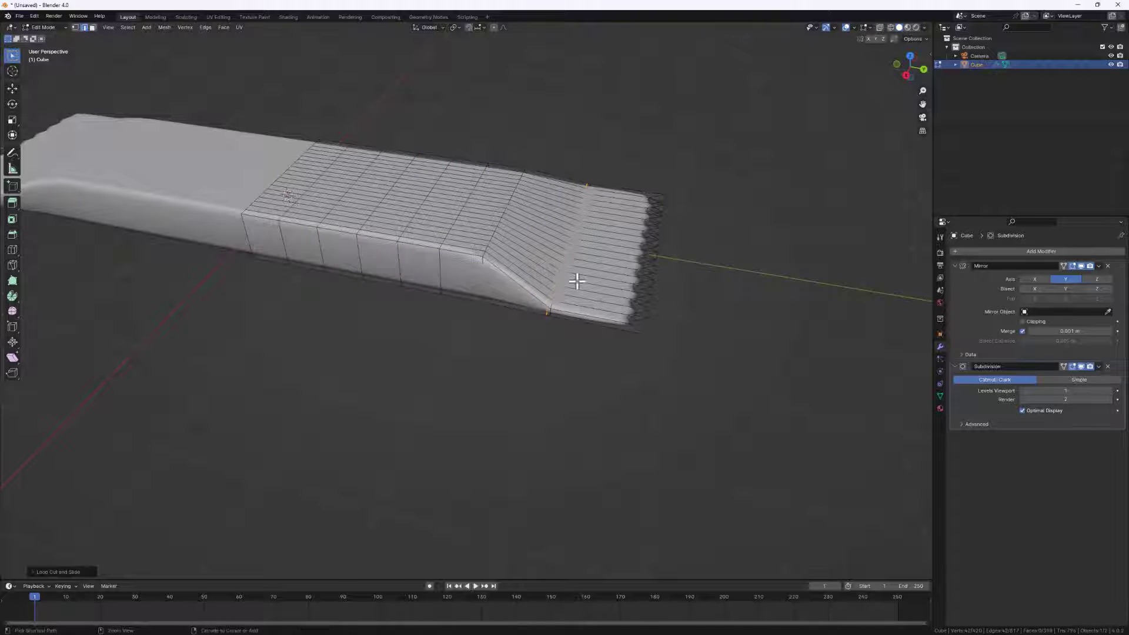
click(576, 281)
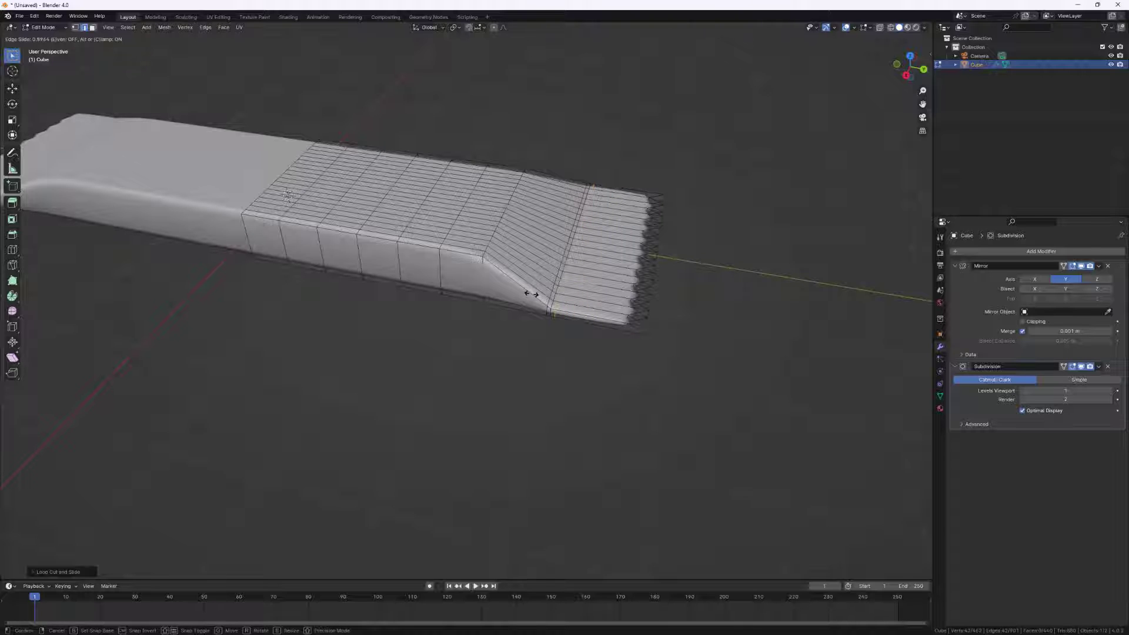
click(573, 280)
key(Tab)
scroll(573, 281, down, 2)
middle_drag(517, 277, 636, 190)
scroll(510, 330, up, 3)
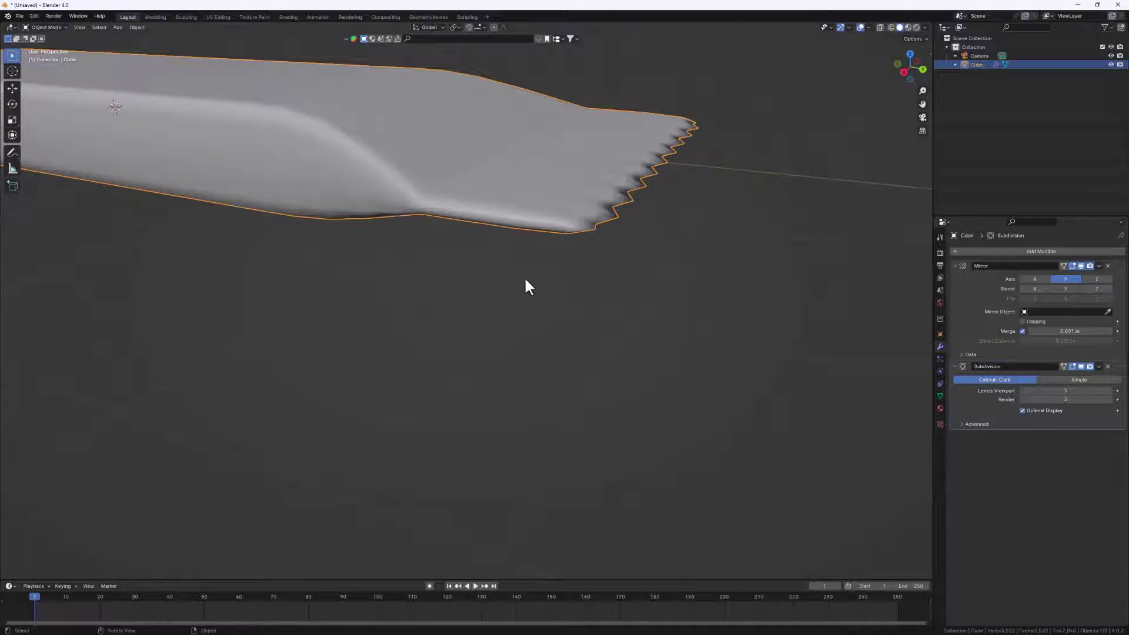
Add another crosswise loop cut on the end flap and slide it close to the zigzag edge to sharpen the teeth.
key(Tab)
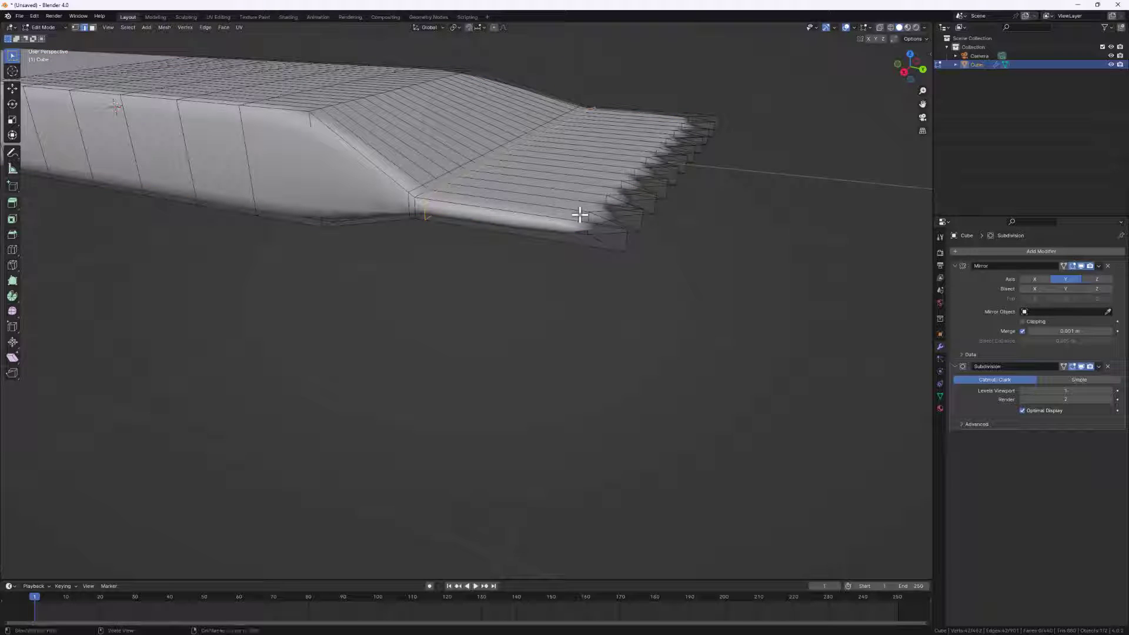
alt+click(580, 215)
key(g)
key(g)
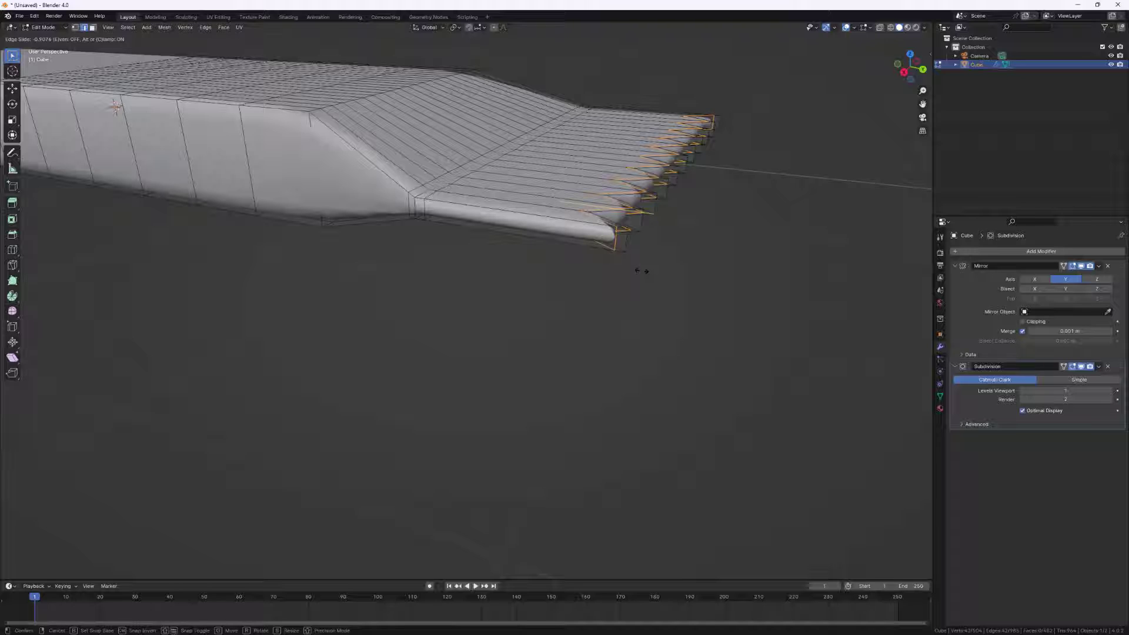
click(641, 272)
middle_drag(641, 271, 542, 249)
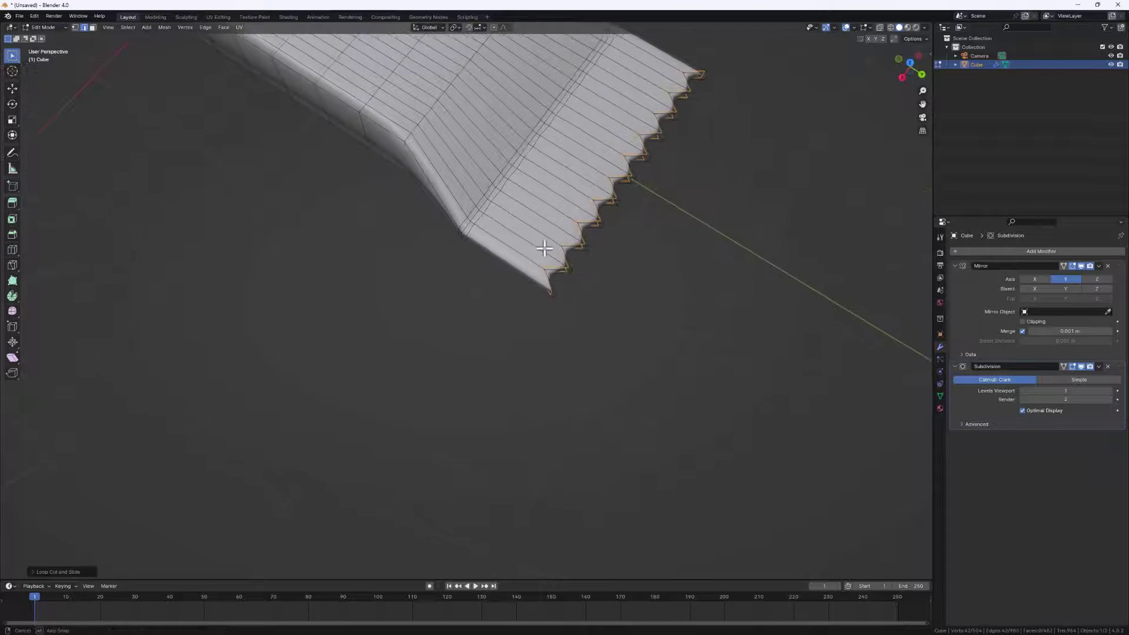
scroll(536, 251, up, 3)
key(Tab)
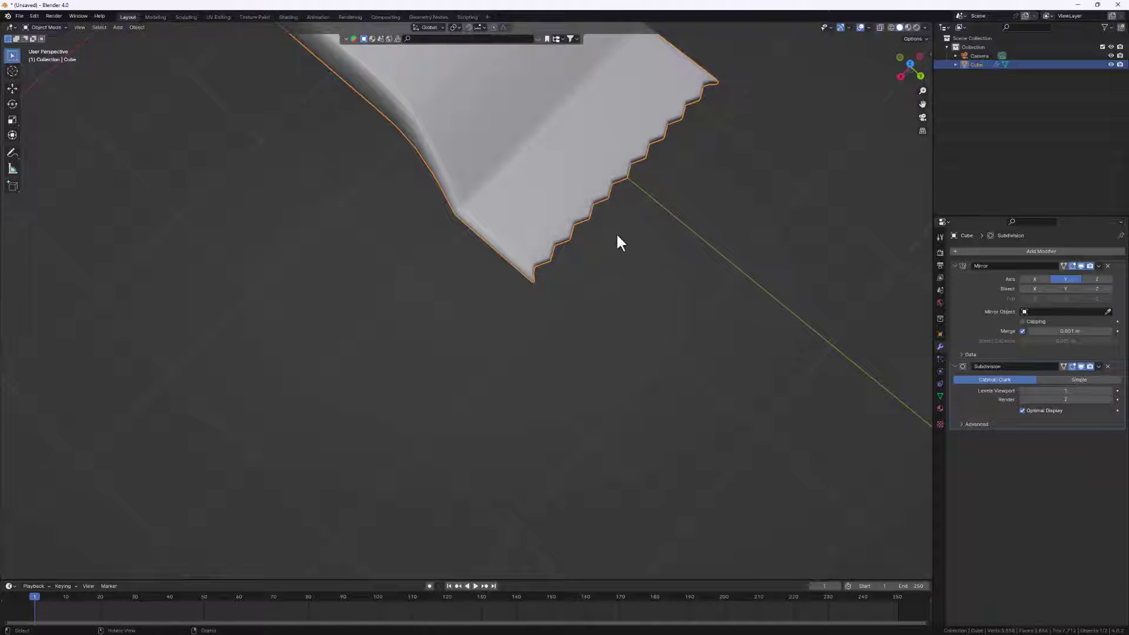
middle_drag(547, 241, 476, 165)
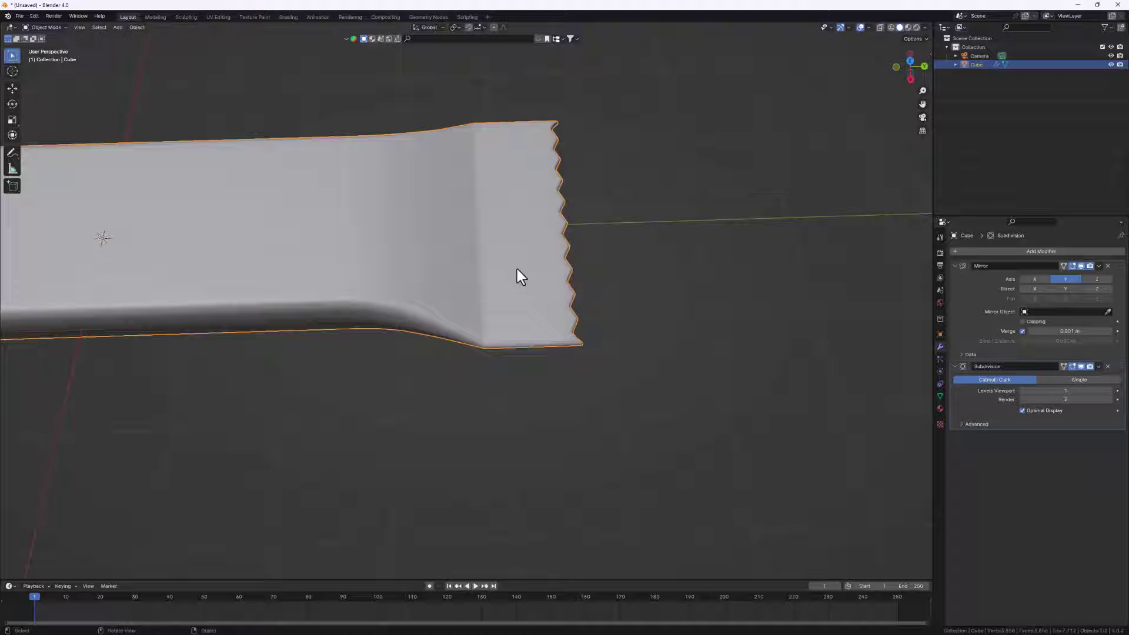
middle_drag(517, 288, 518, 267)
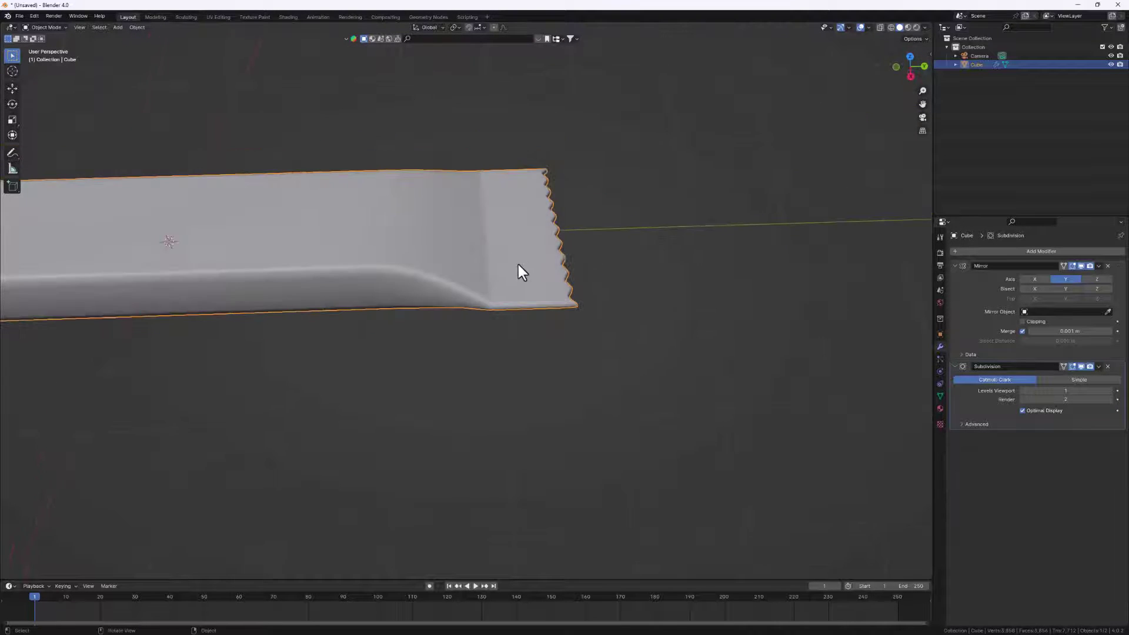
Add a crosswise loop cut across the middle of the end flap, using the Even option to keep it straight.
key(Tab)
scroll(517, 290, up, 3)
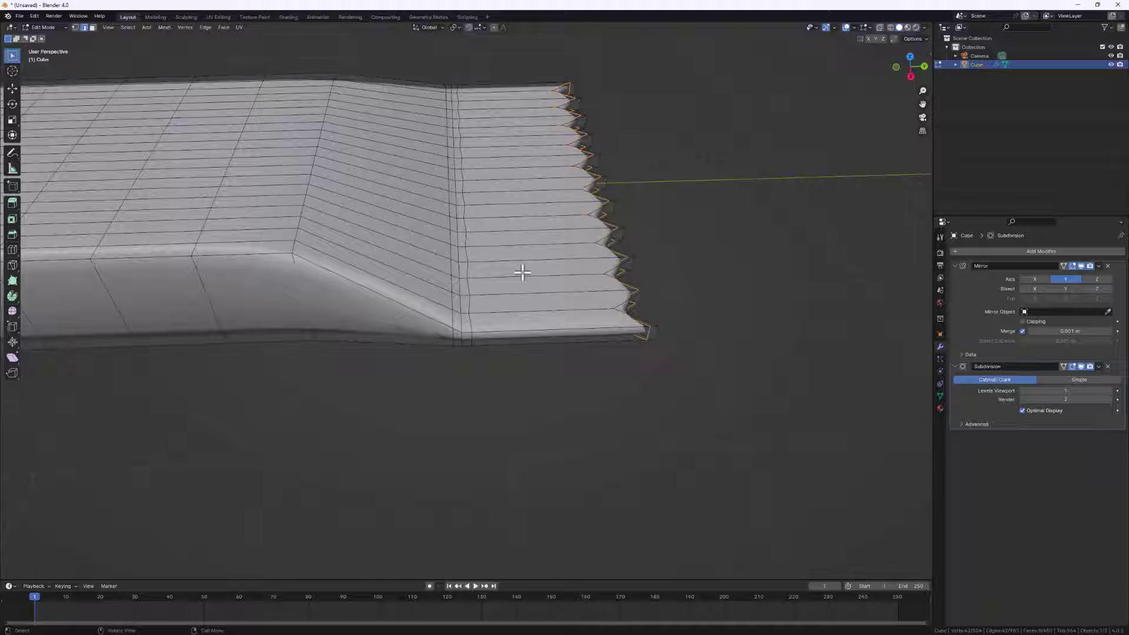
key(ctrl+r)
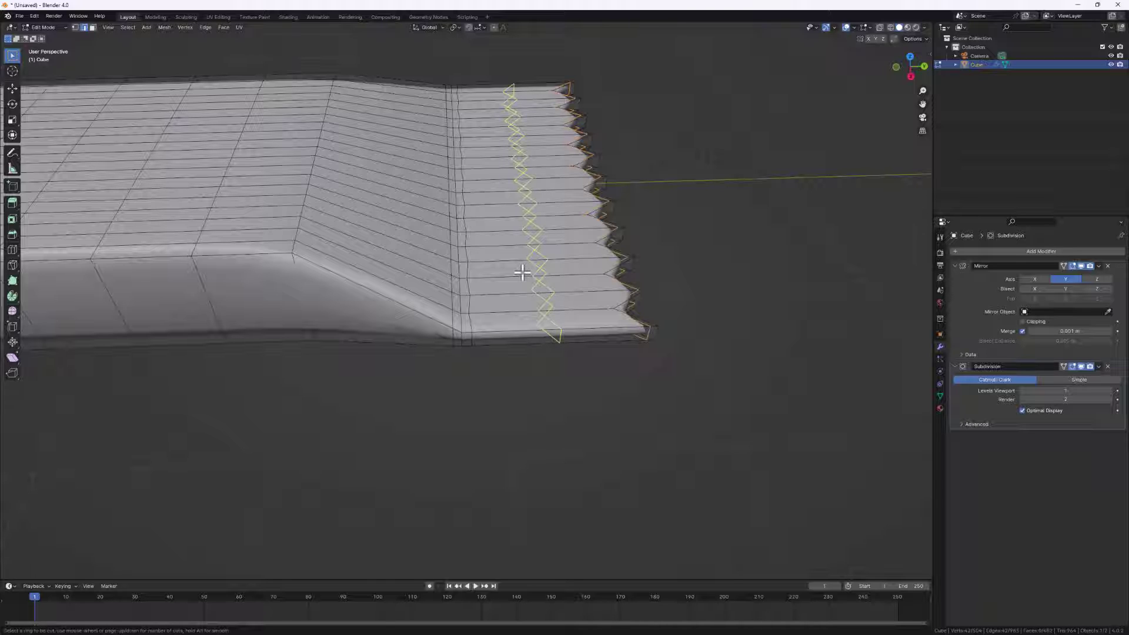
click(522, 273)
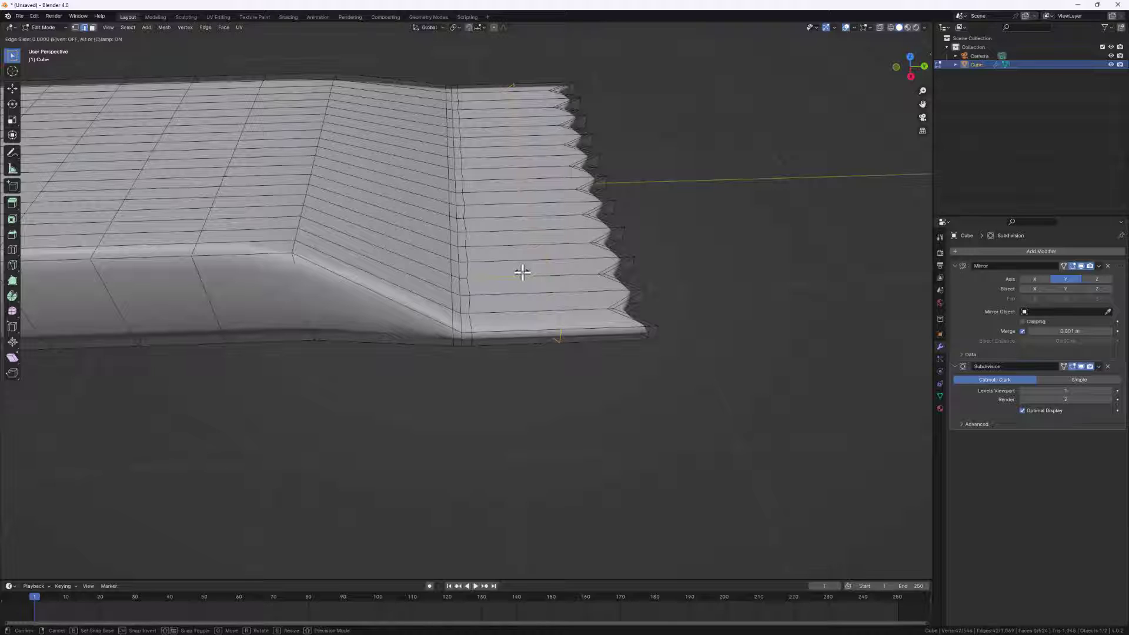
key(e)
click(522, 273)
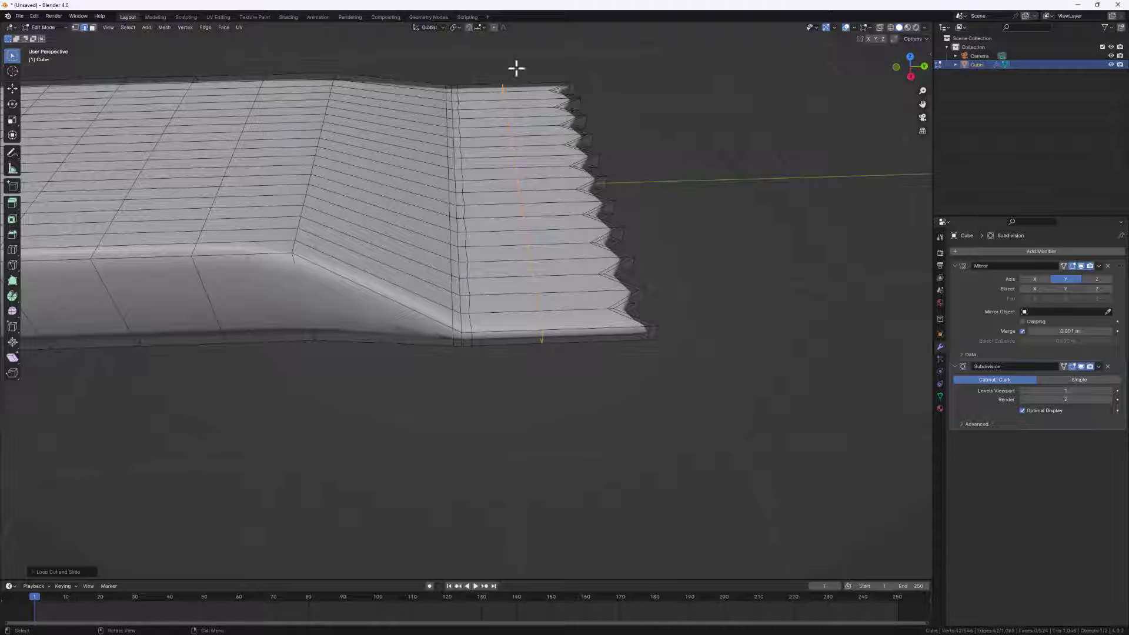
Bevel the straight mid-flap edge loop into a wide band with five segments.
scroll(529, 243, up, 1)
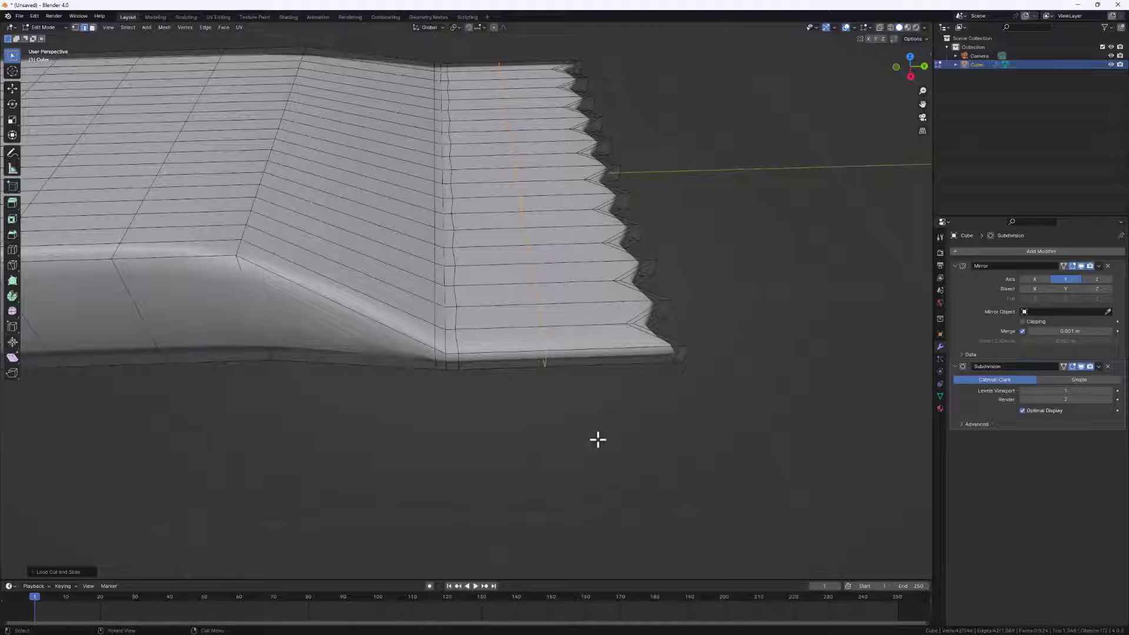
key(ctrl+b)
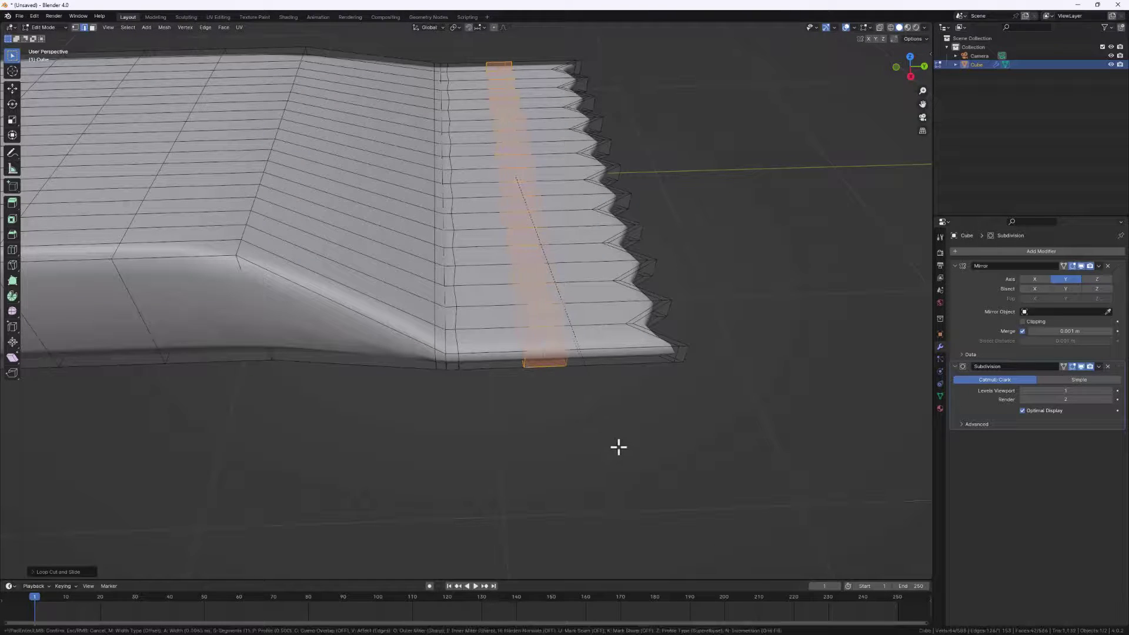
scroll(621, 451, up, 1)
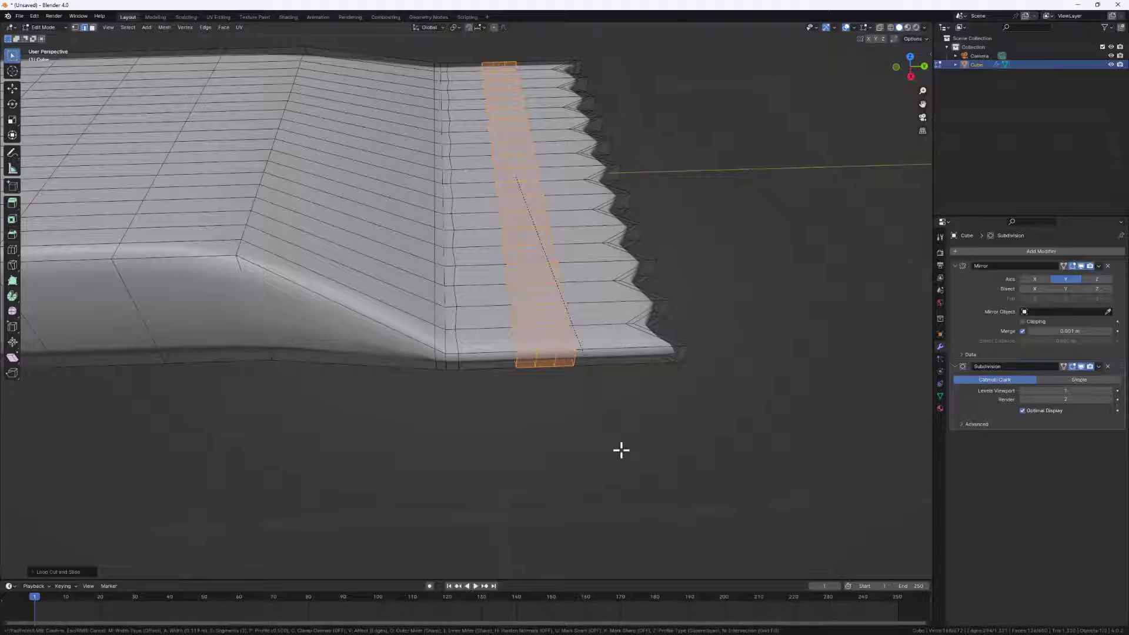
scroll(620, 450, up, 1)
click(628, 456)
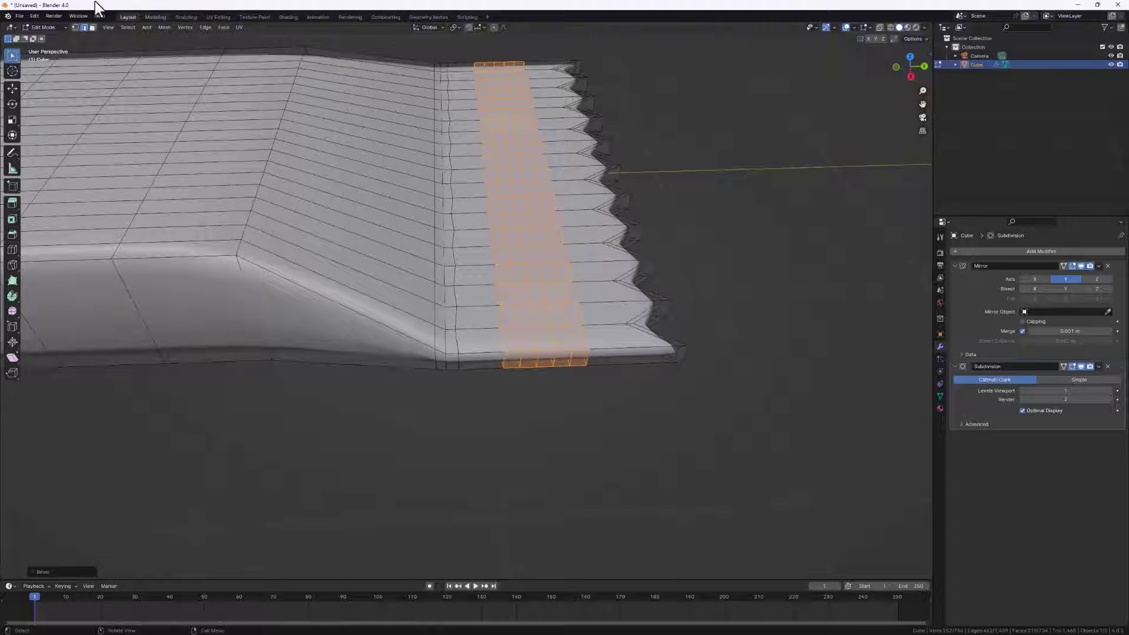
Select three alternating crosswise face loops of the beveled band and extrude them slightly inward along their normals to form crimp grooves.
click(93, 27)
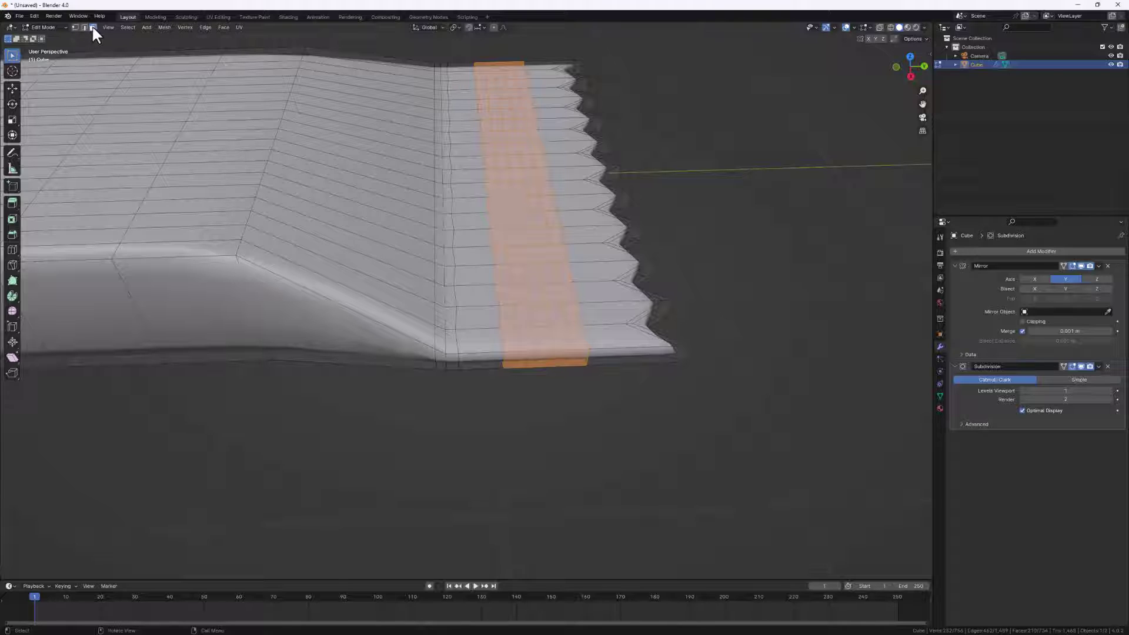
click(510, 352)
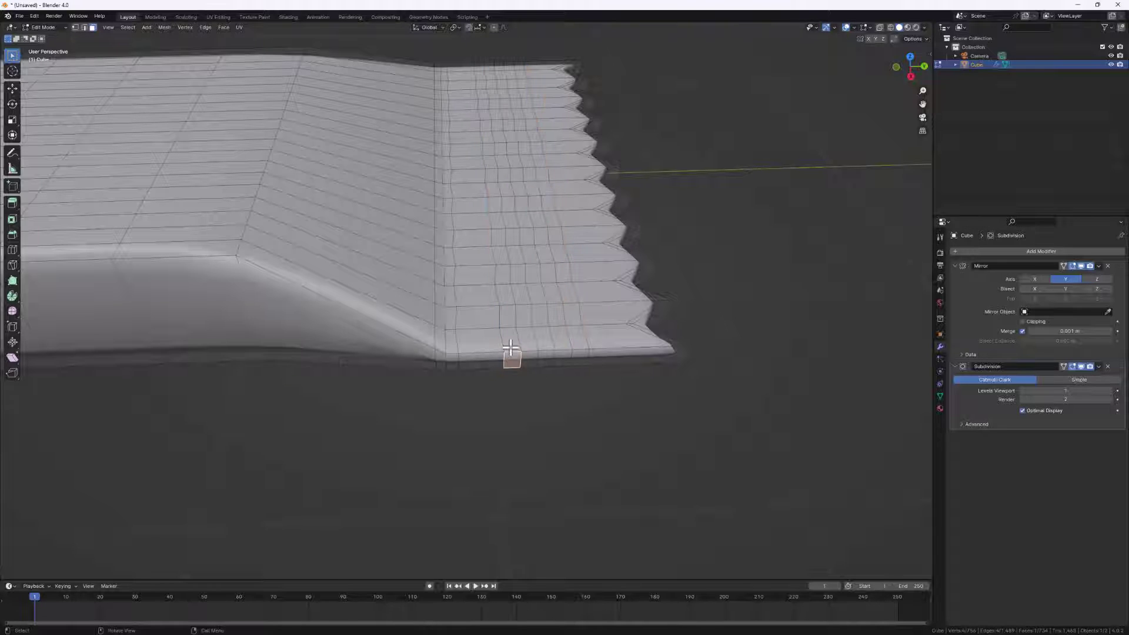
alt+click(508, 352)
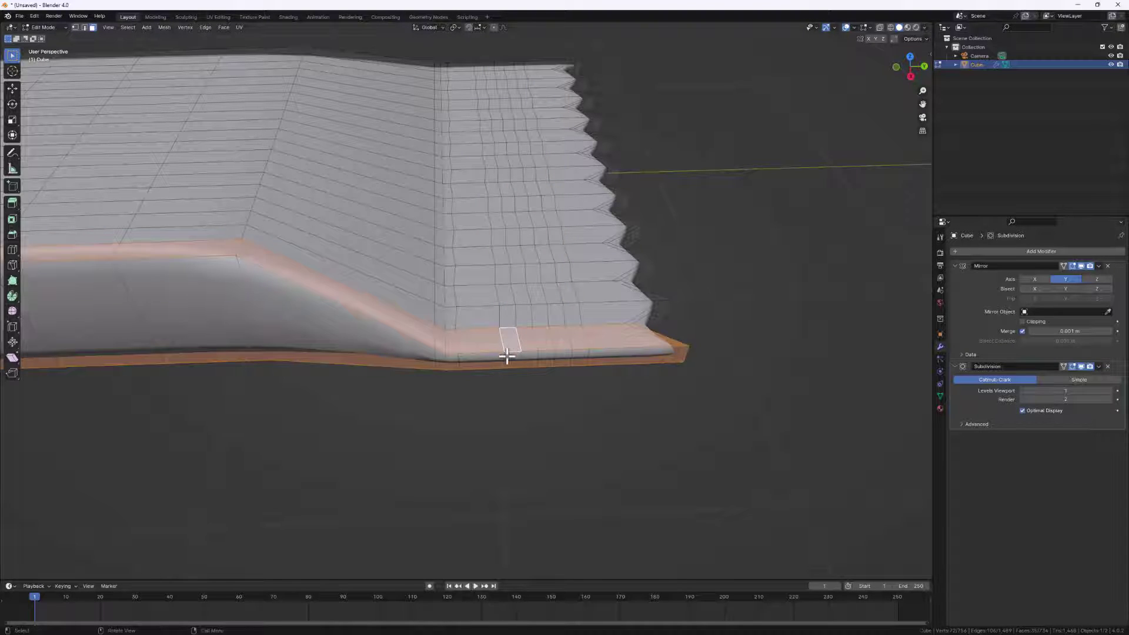
click(508, 354)
scroll(508, 353, up, 2)
alt+click(511, 351)
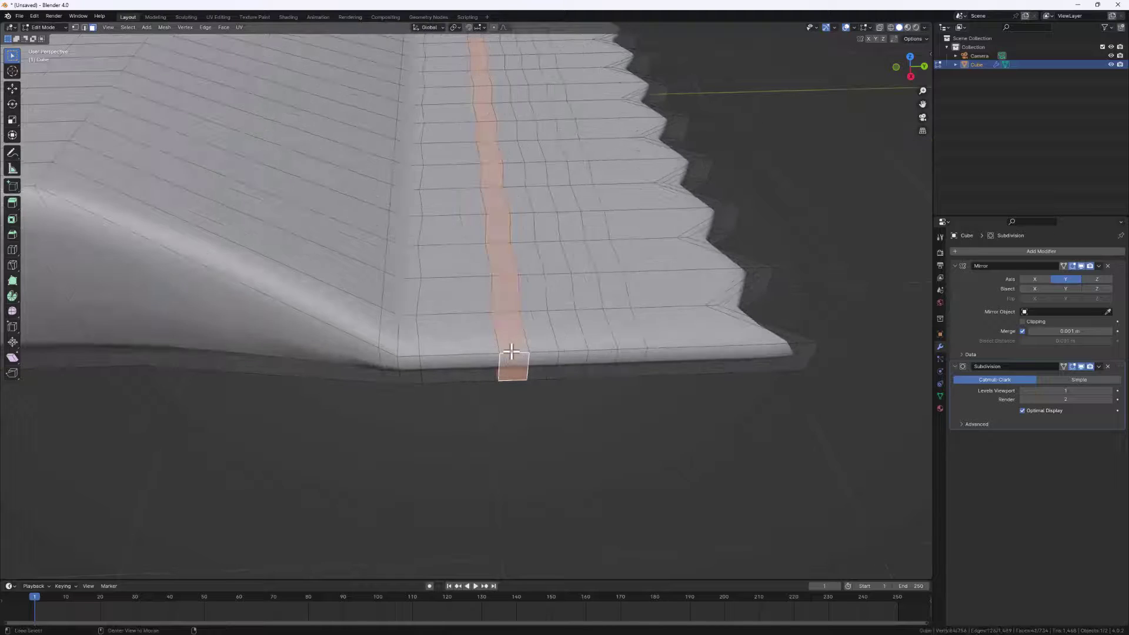
scroll(512, 352, down, 3)
shift+click(483, 99)
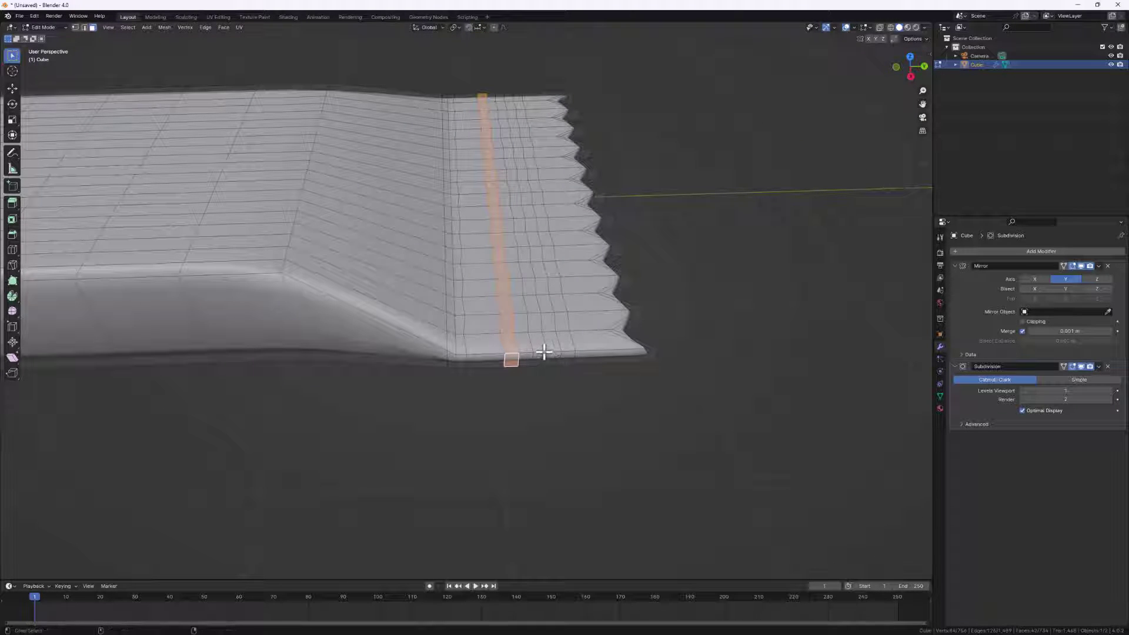
alt+shift+click(542, 353)
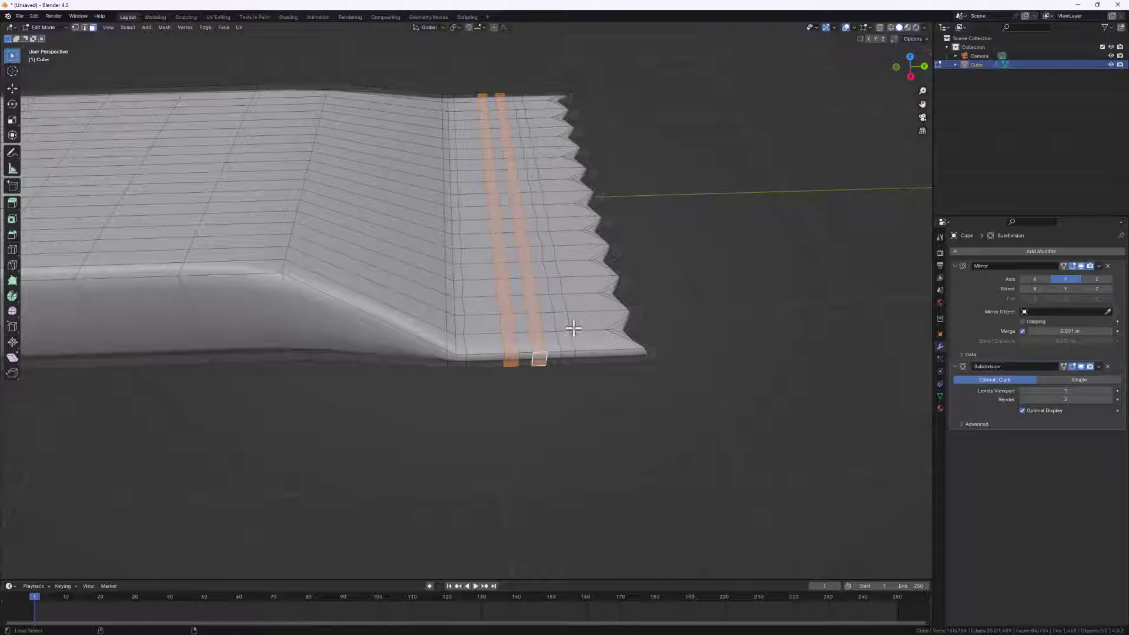
alt+shift+click(566, 352)
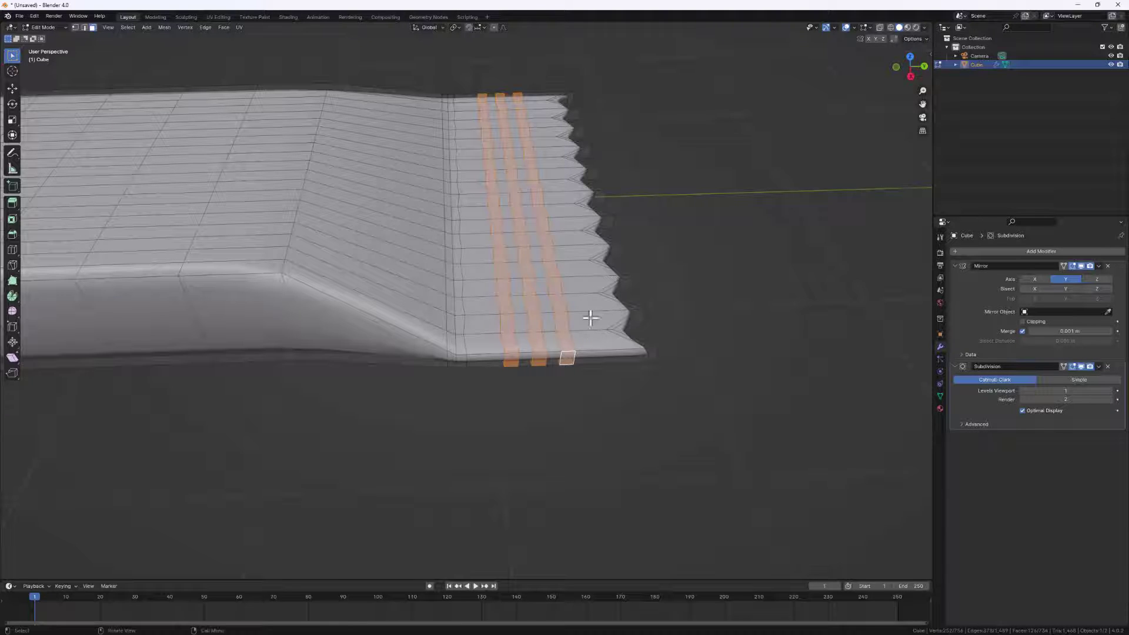
scroll(590, 318, up, 3)
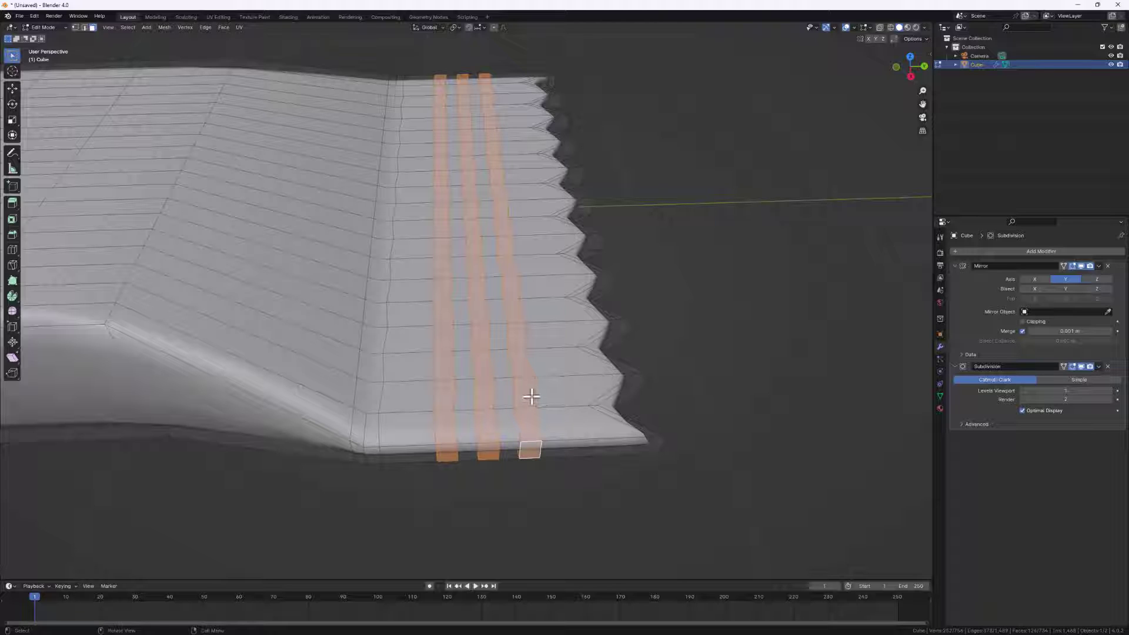
key(alt+e)
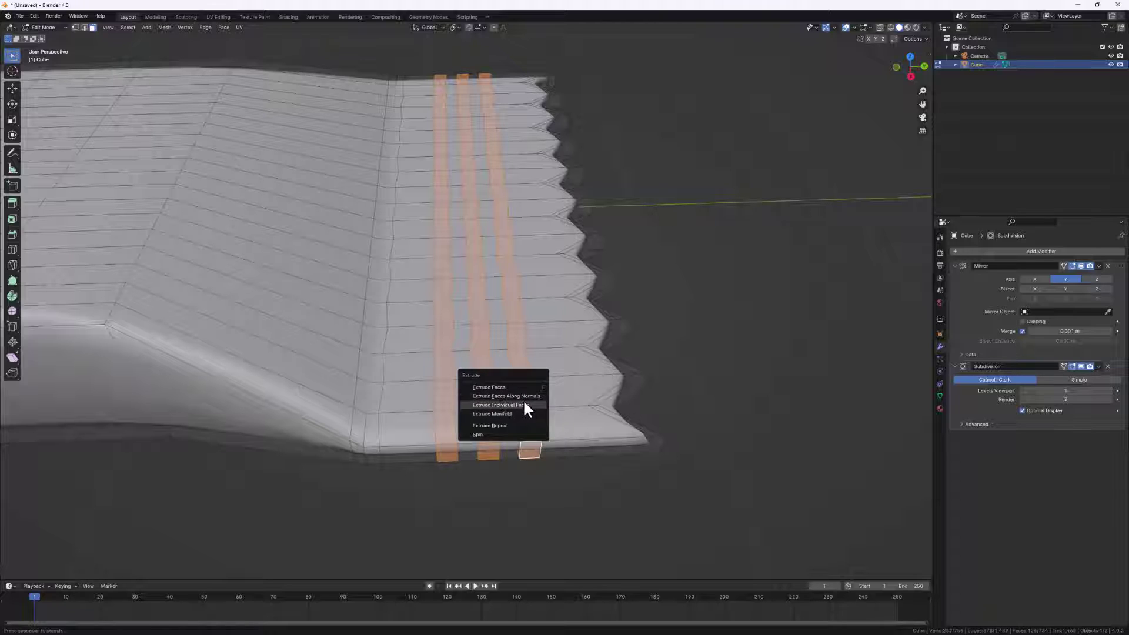
click(526, 396)
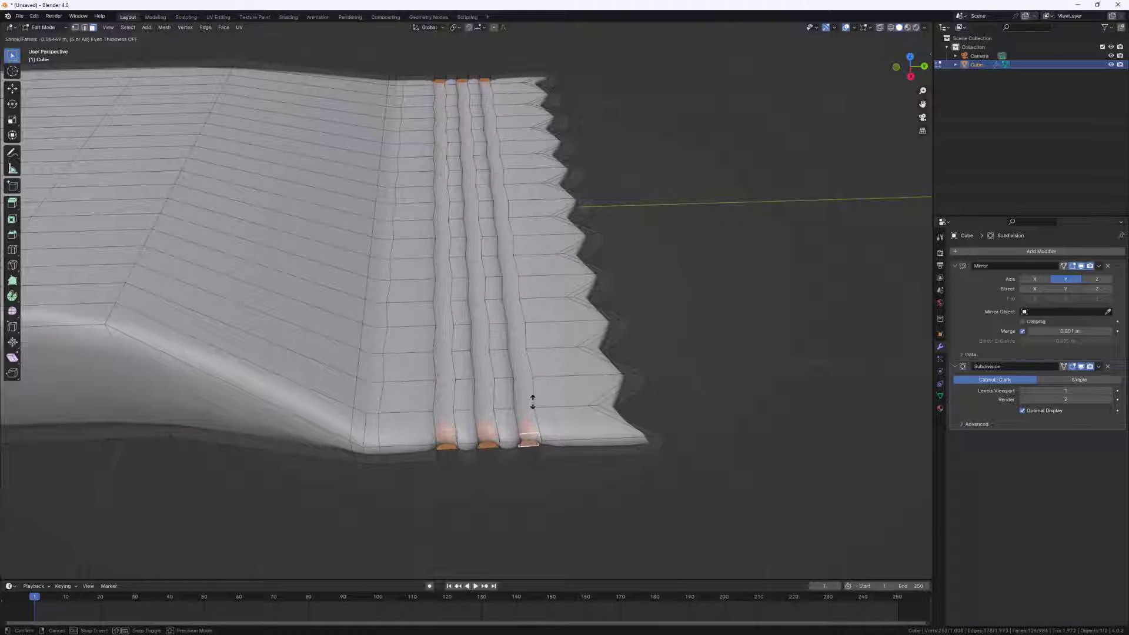
click(530, 403)
middle_drag(531, 403, 395, 331)
key(Tab)
scroll(518, 478, down, 3)
scroll(527, 347, up, 2)
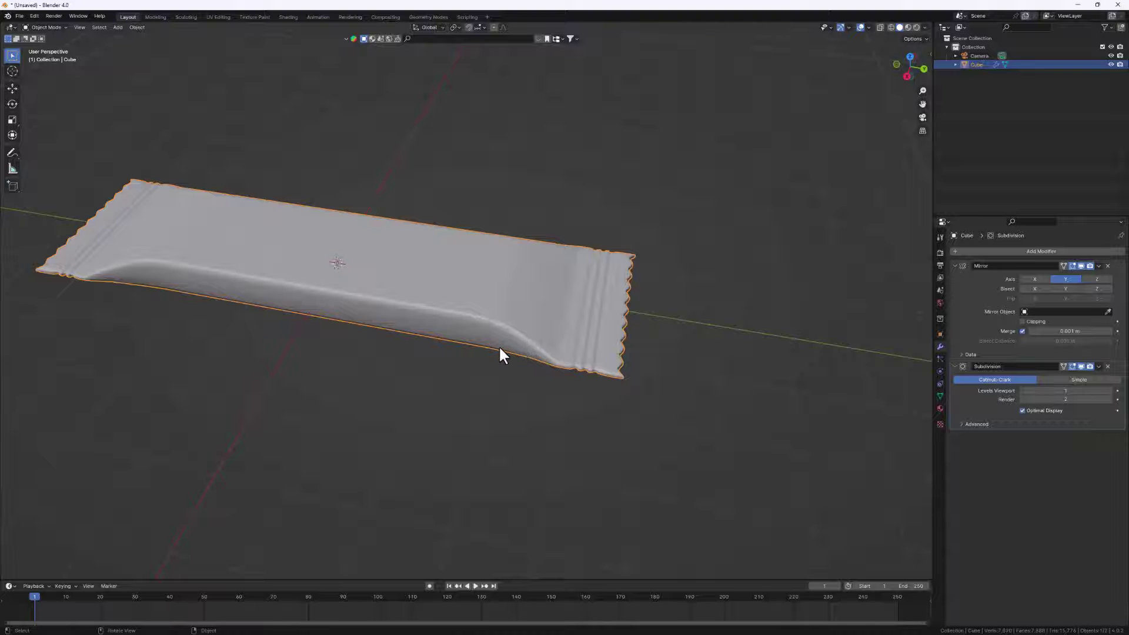
Apply the Mirror modifier on the wrapper.
scroll(499, 349, up, 1)
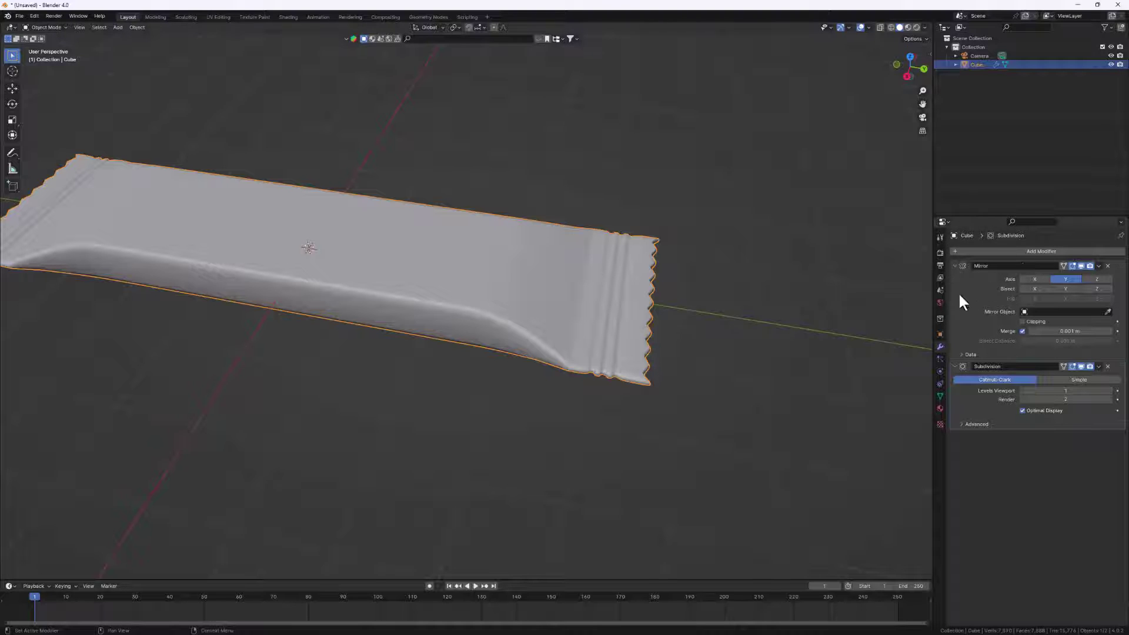
scroll(623, 337, up, 1)
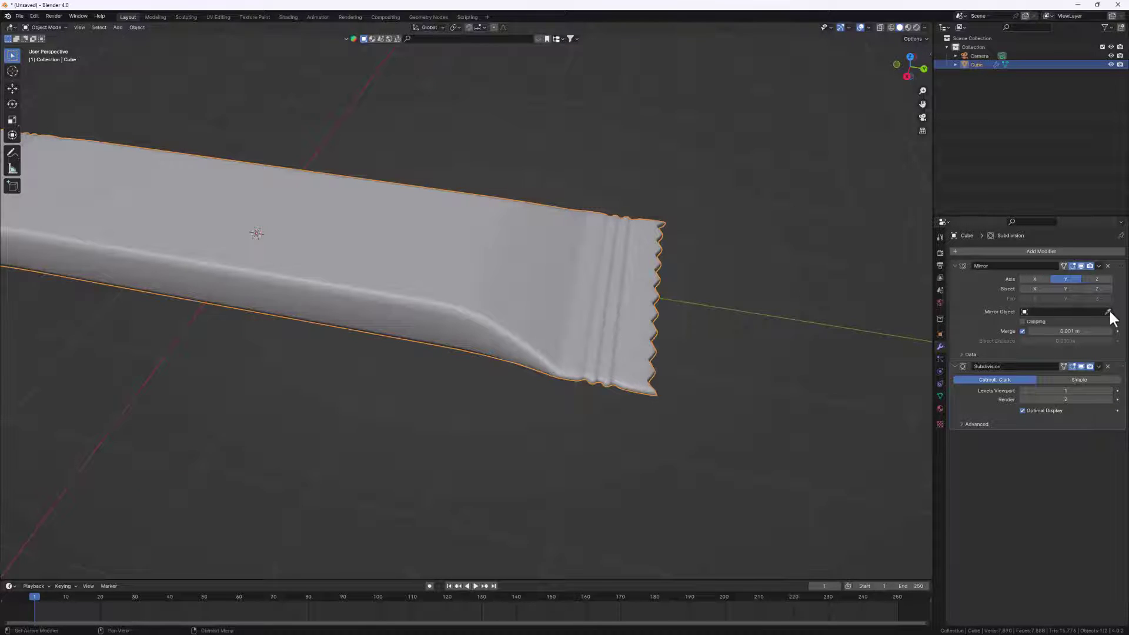
scroll(502, 262, down, 3)
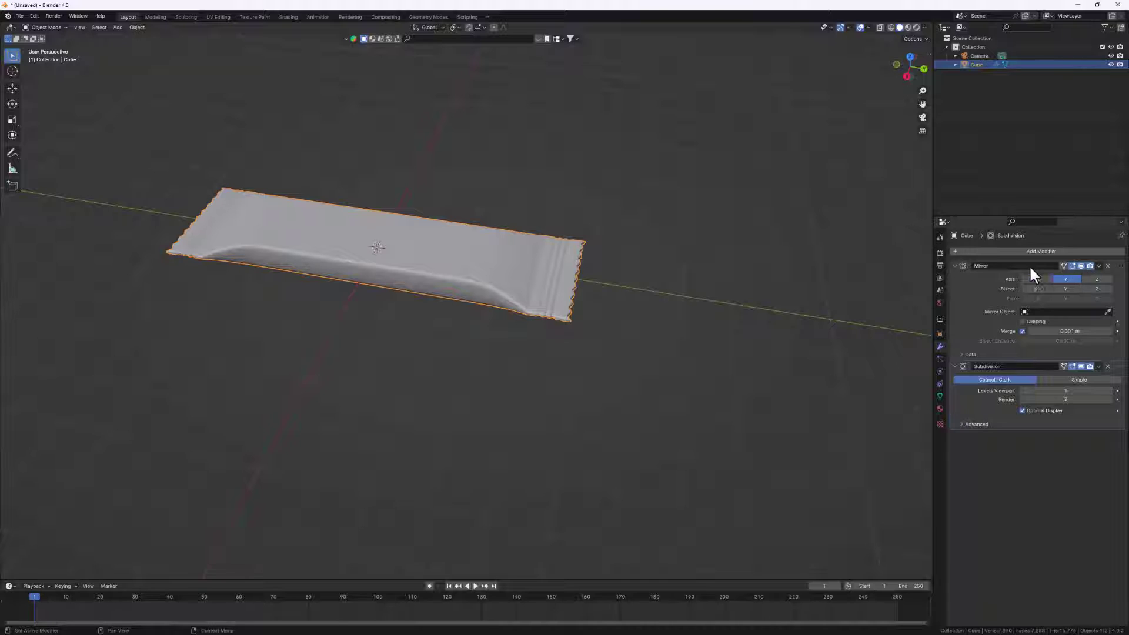
click(1099, 266)
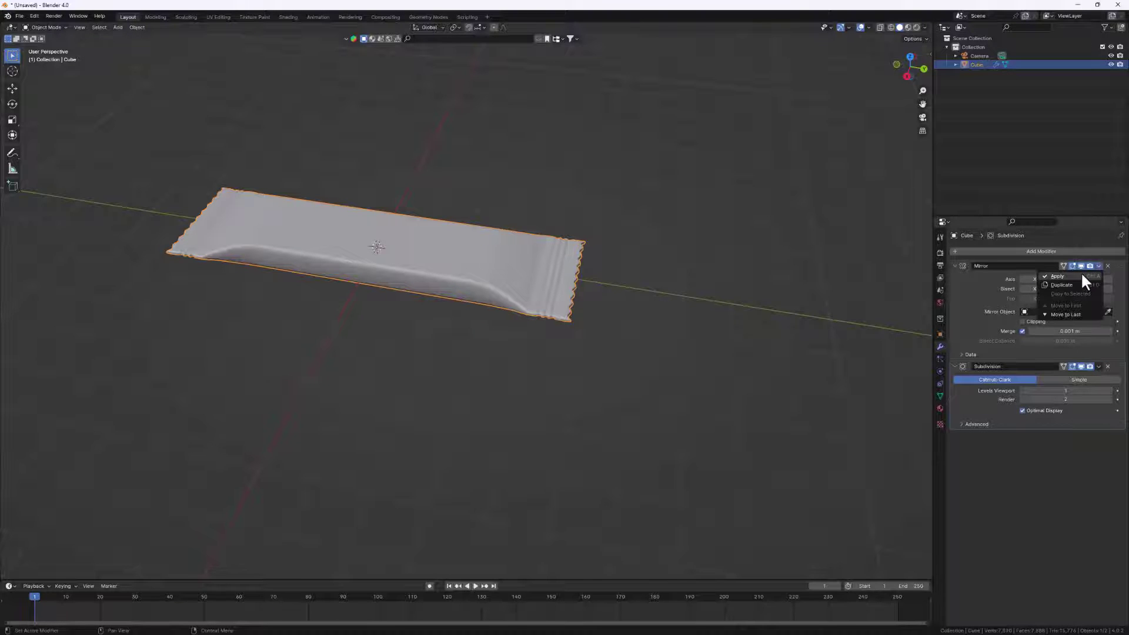
click(1081, 271)
scroll(434, 301, up, 1)
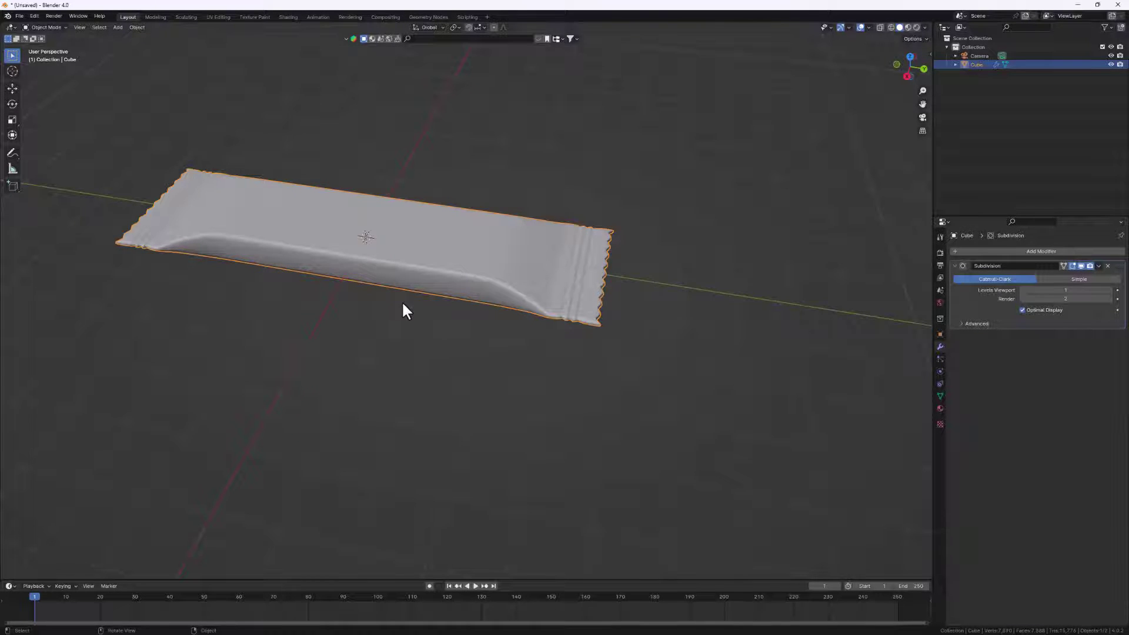
In Edit Mode, add one centred loop cut around the wrapper's thin outer edge, running along both long sides and both zigzag ends.
key(Tab)
shift+middle_drag(366, 268, 575, 277)
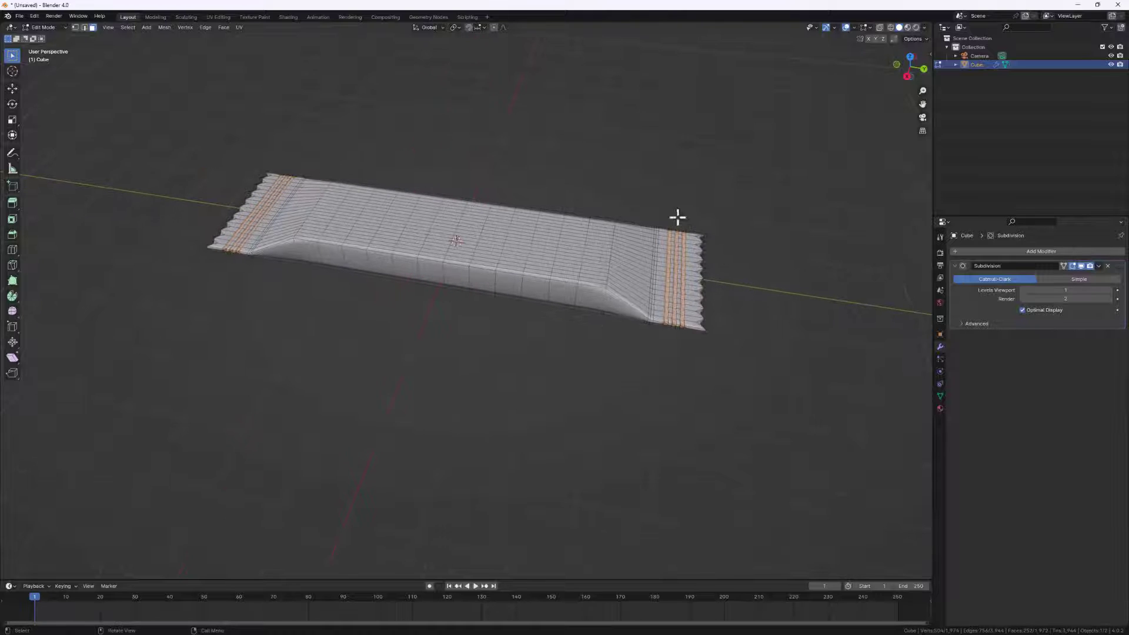
click(577, 277)
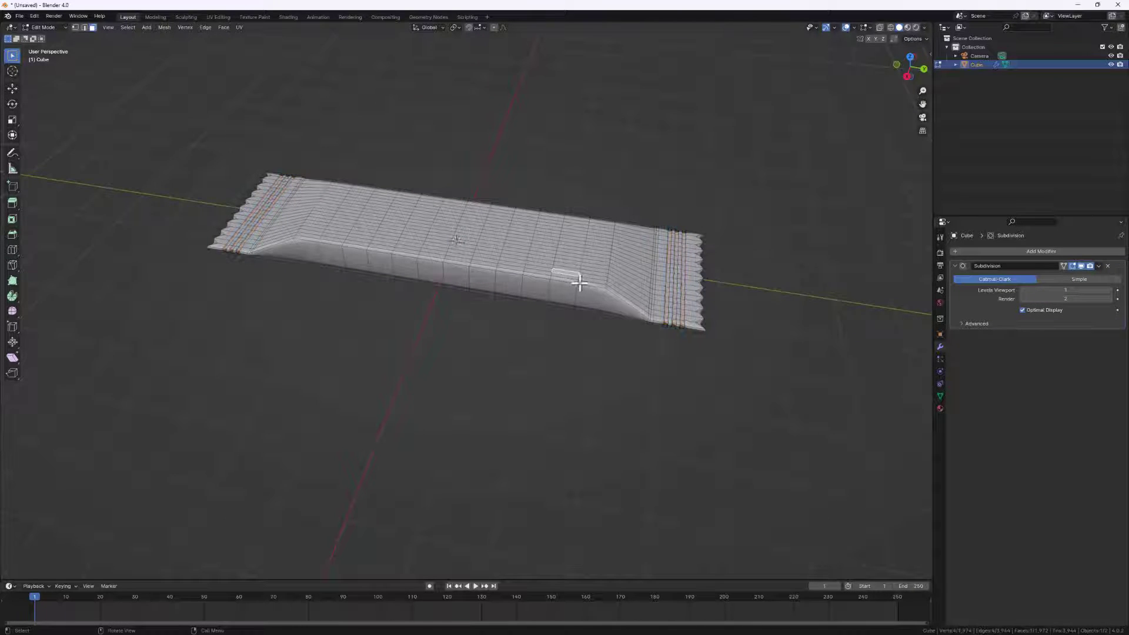
middle_drag(663, 305, 463, 287)
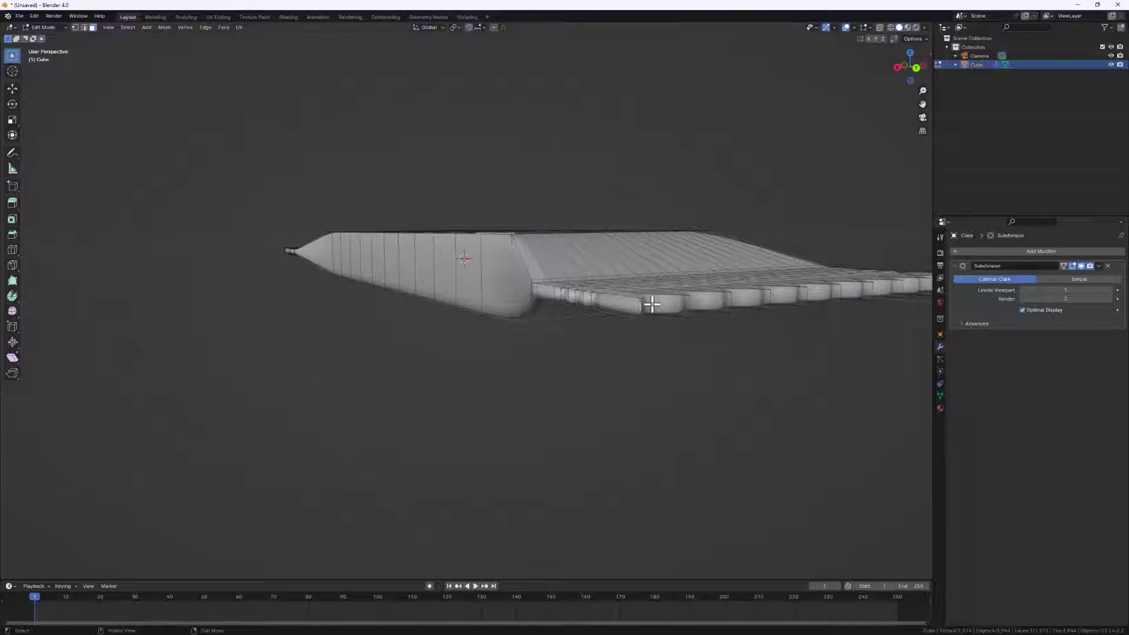
key(ctrl)
key(ctrl+r)
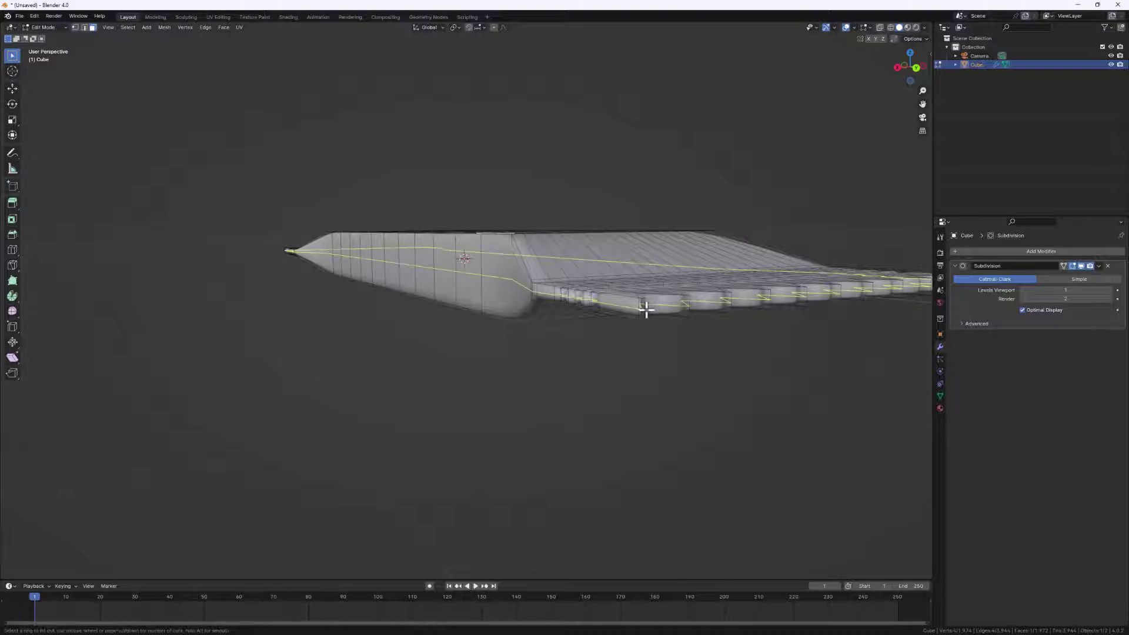
click(647, 305)
right_click(645, 308)
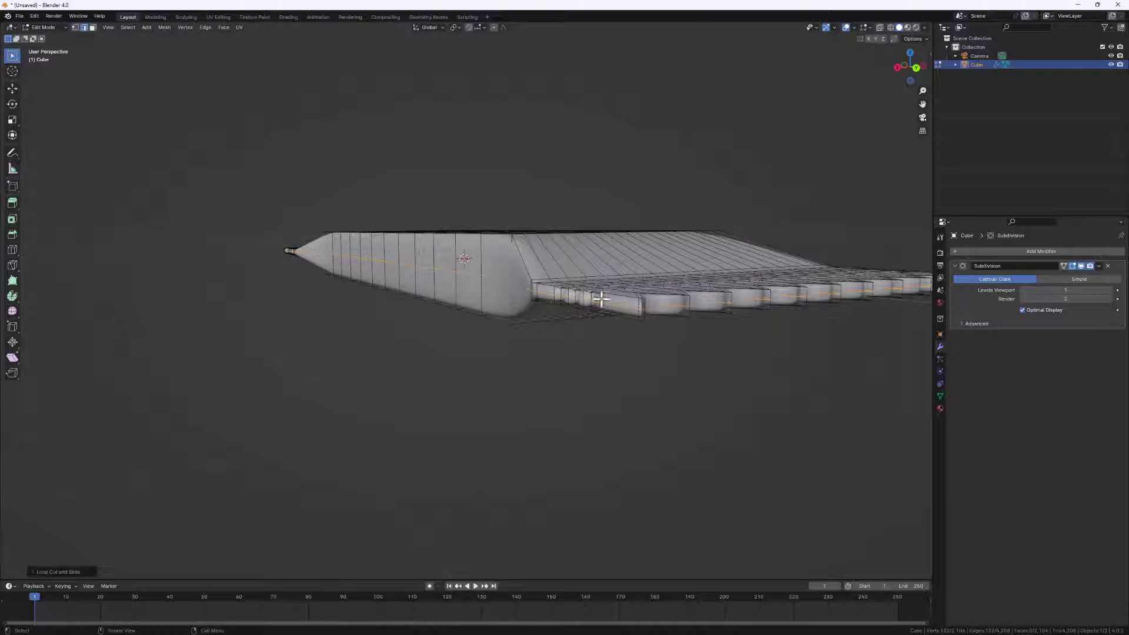
scroll(400, 278, down, 2)
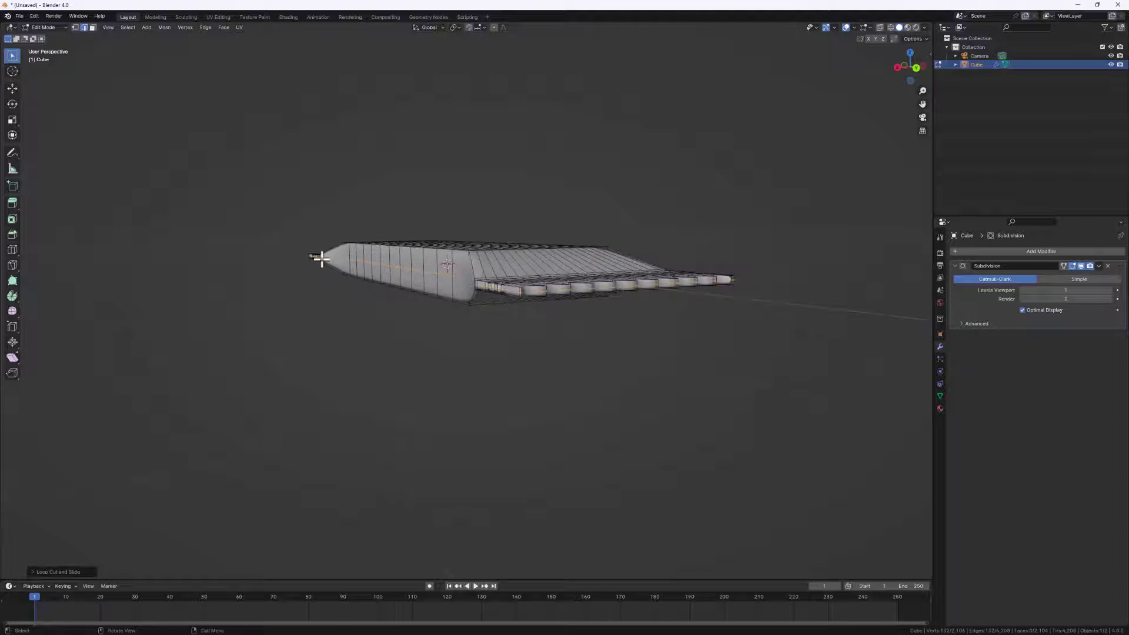
middle_drag(317, 254, 557, 270)
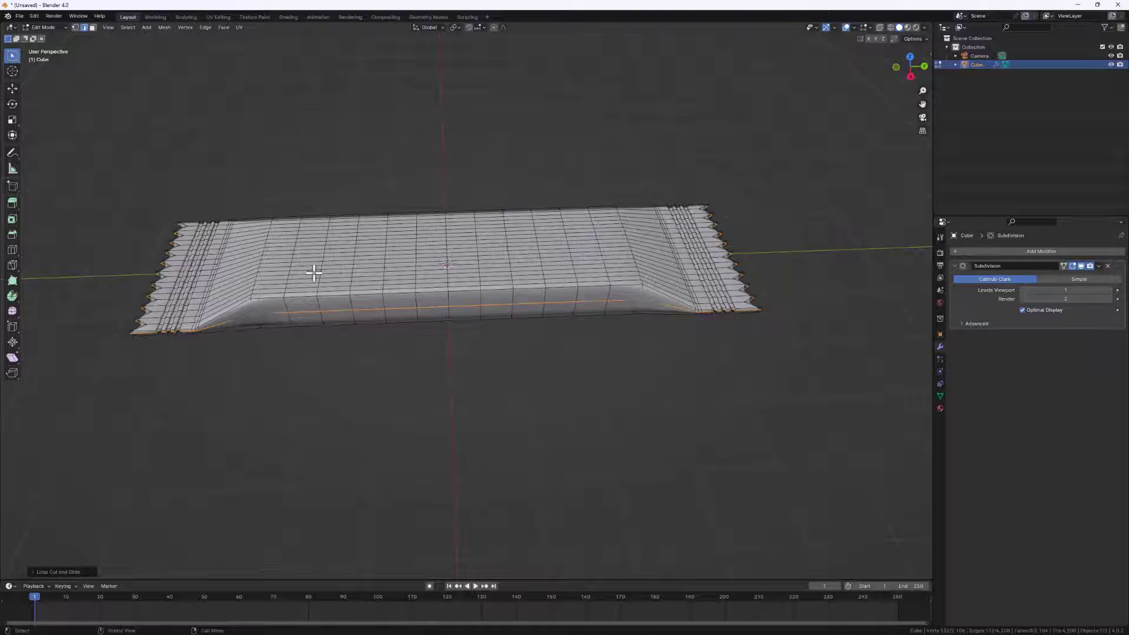
ctrl+scroll(313, 272, down, 3)
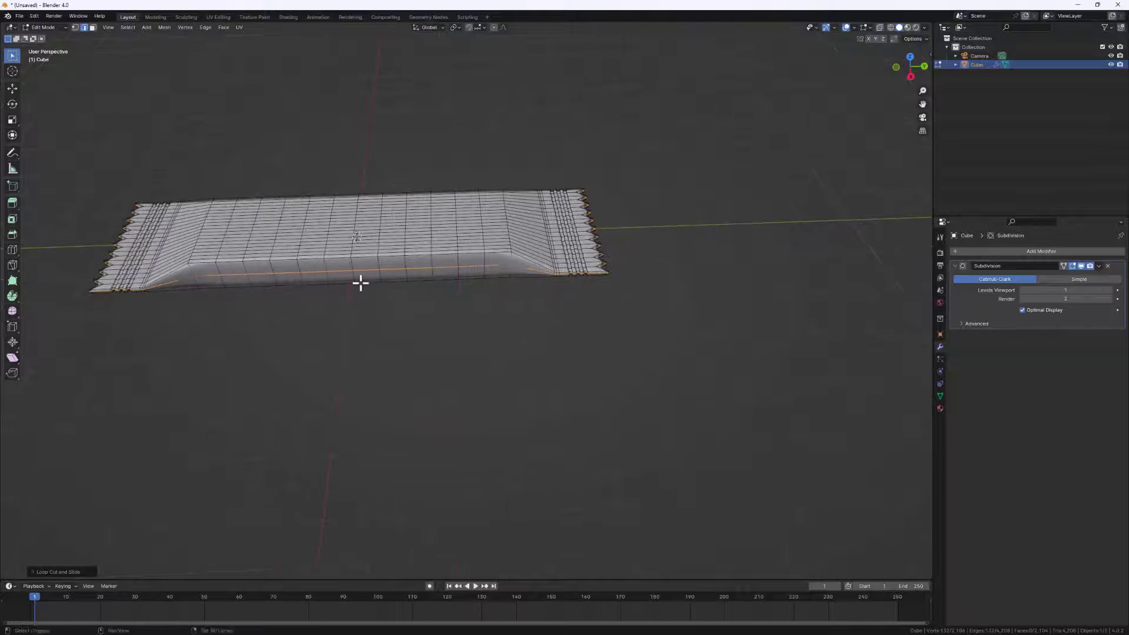
Switch to the UV Editing workspace, select the whole wrapper mesh and unwrap it.
click(218, 17)
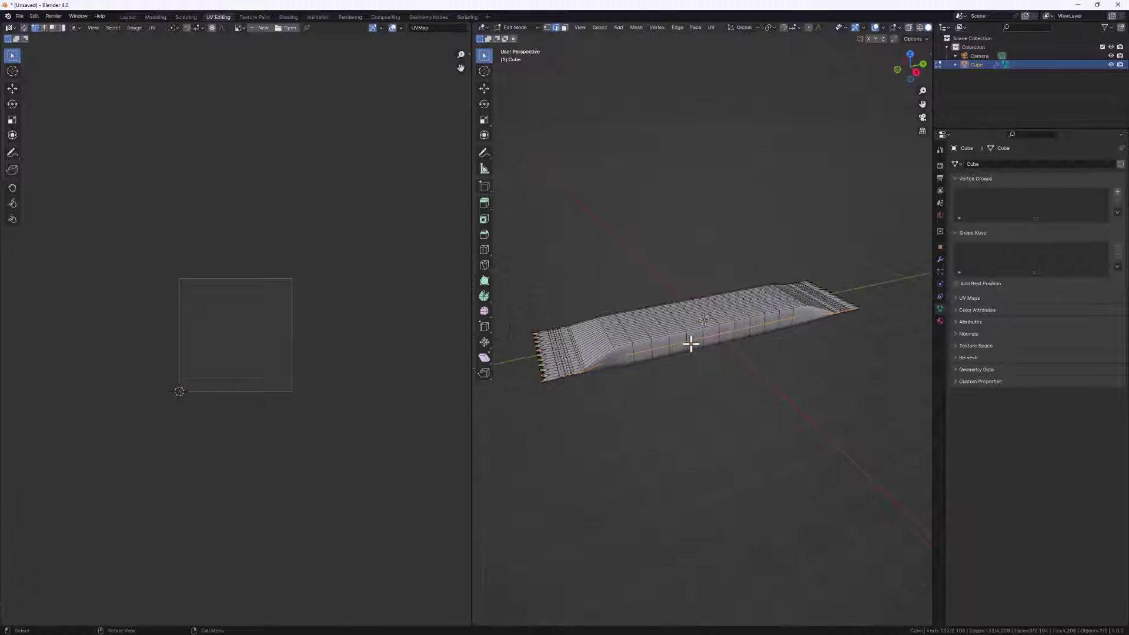
scroll(689, 343, up, 1)
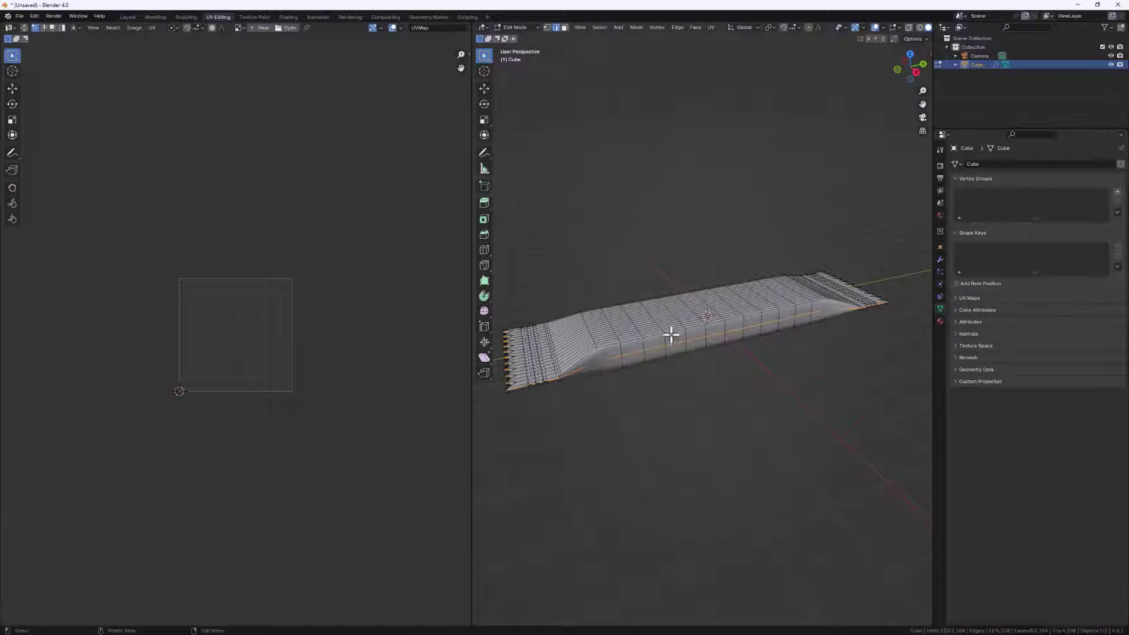
key(a)
key(u)
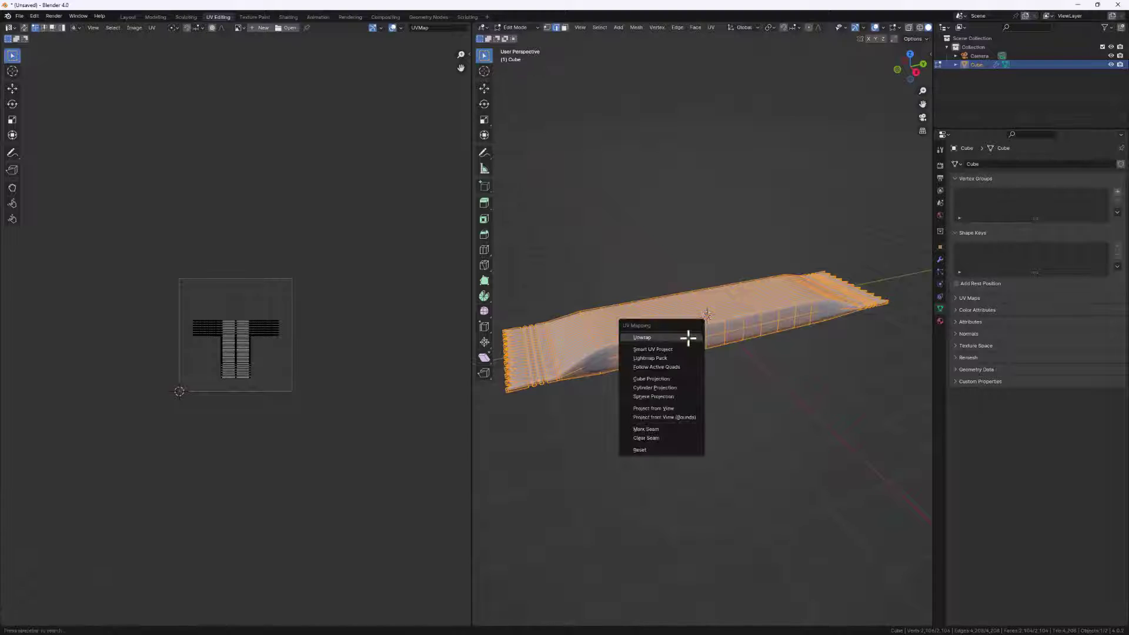
click(686, 337)
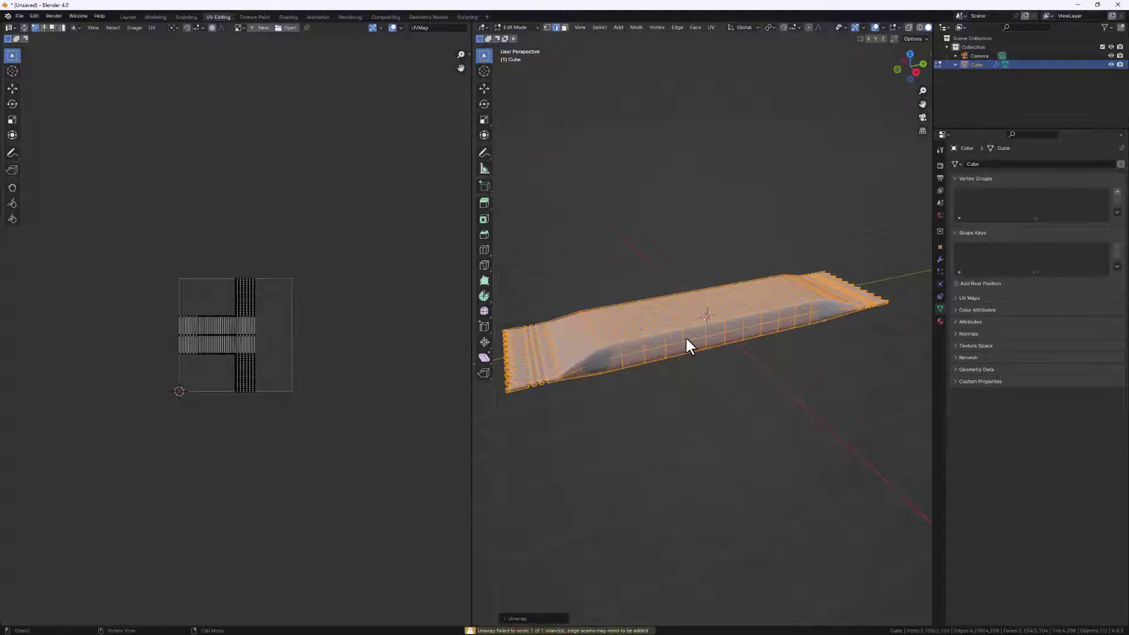
scroll(199, 296, up, 3)
scroll(272, 347, up, 3)
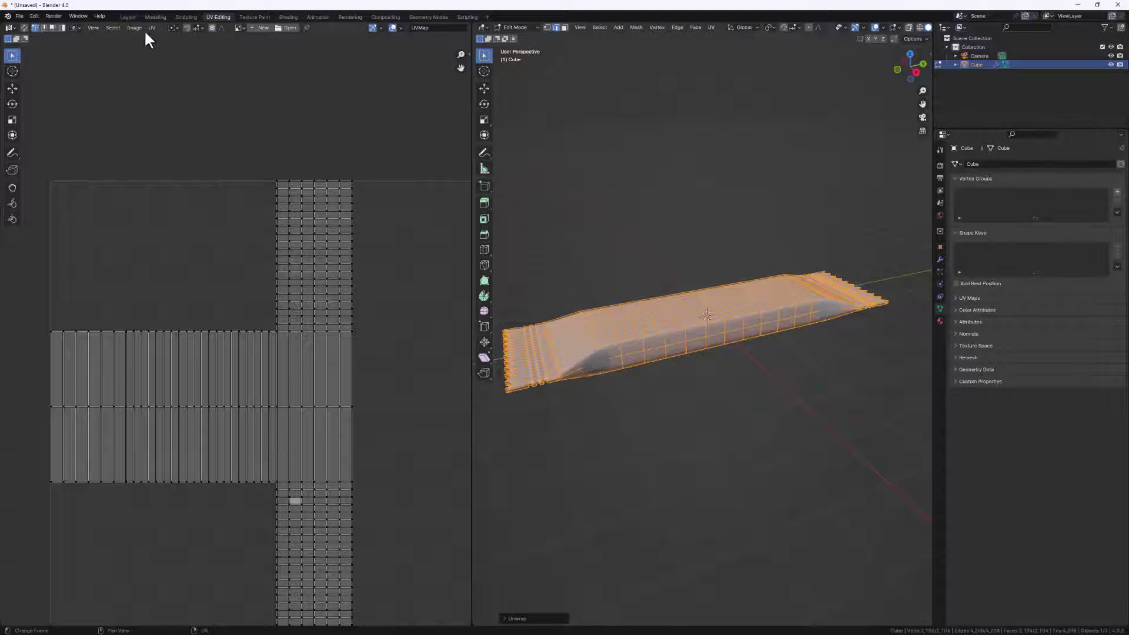
Back in the Layout workspace, select the mid-thickness edge loop around the wrapper in Edit Mode and display the mesh as wireframe.
click(128, 17)
scroll(348, 297, up, 2)
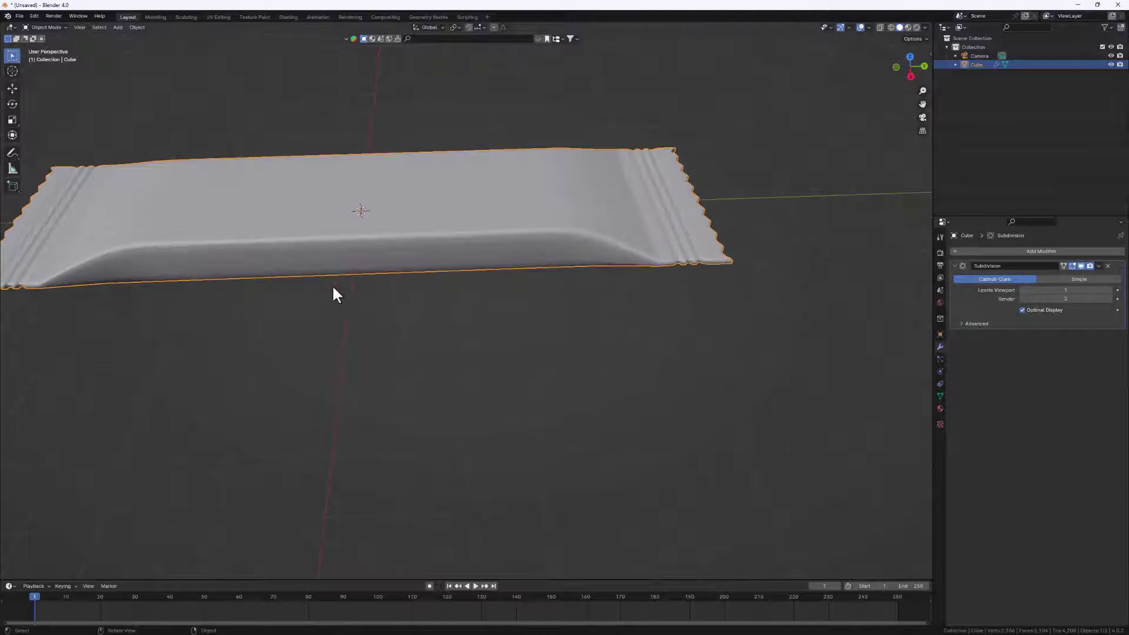
key(Tab)
scroll(338, 249, down, 3)
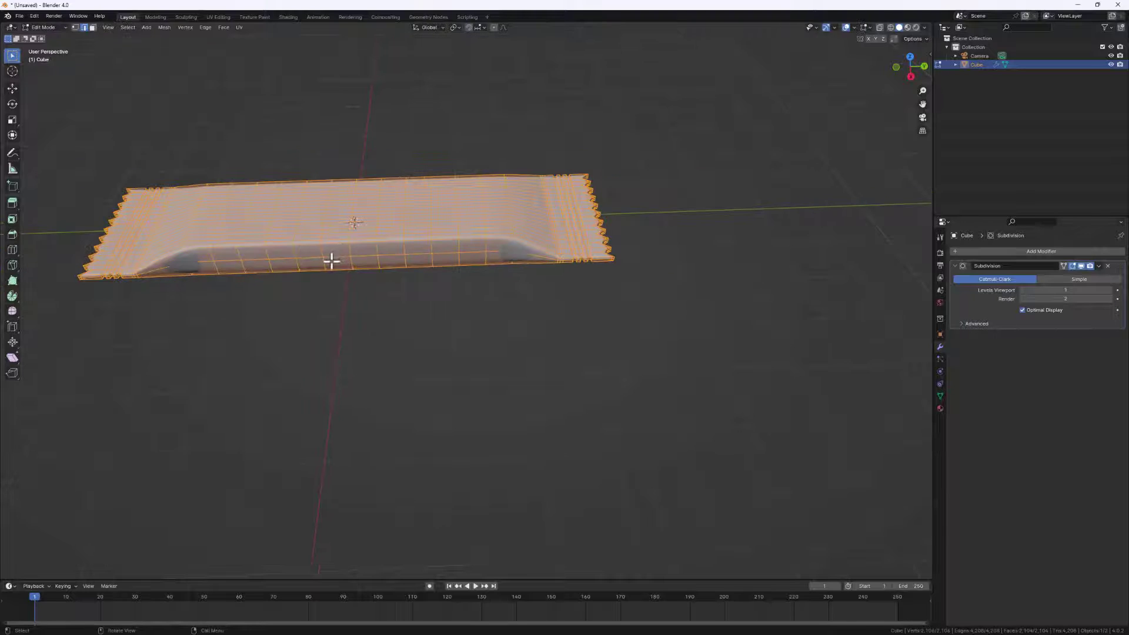
click(246, 259)
scroll(177, 277, up, 2)
middle_drag(174, 253, 182, 244)
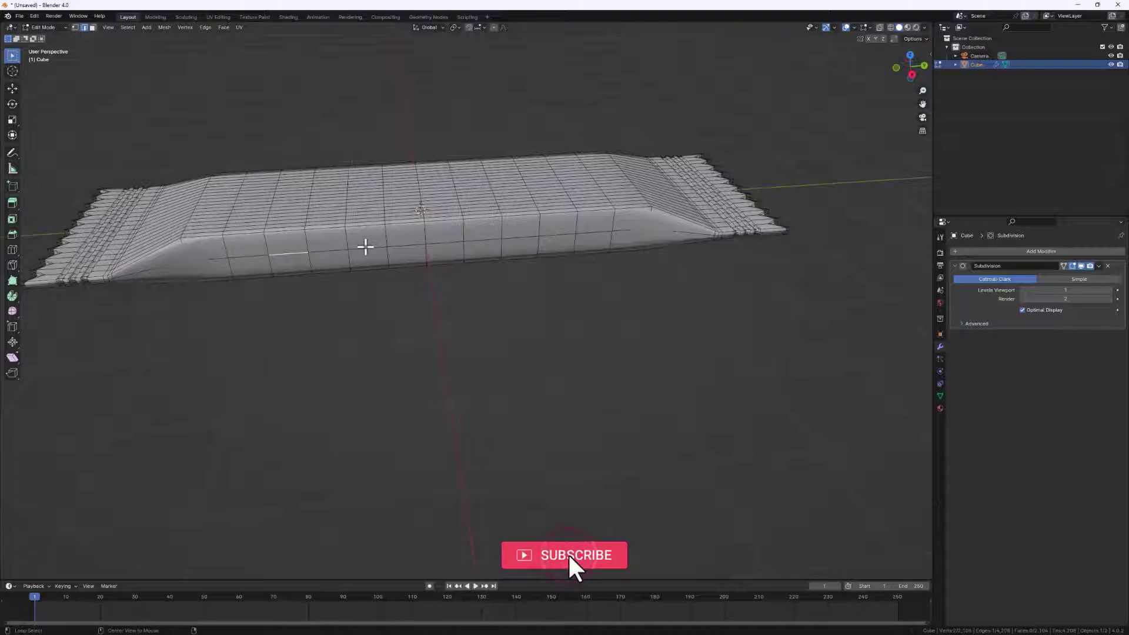
alt+click(366, 247)
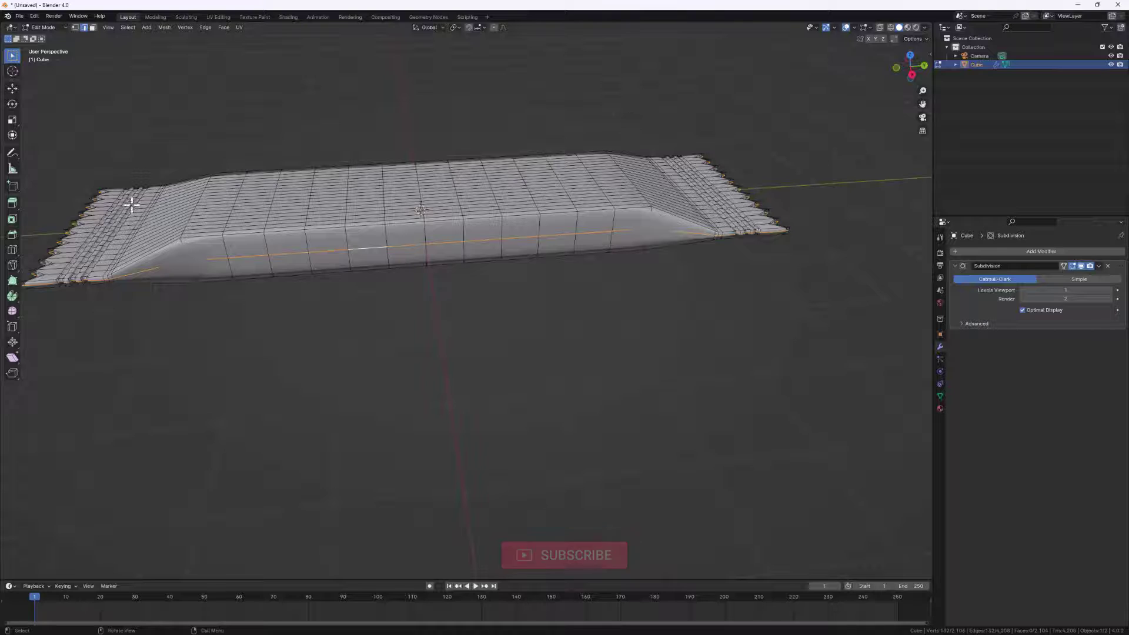
click(889, 26)
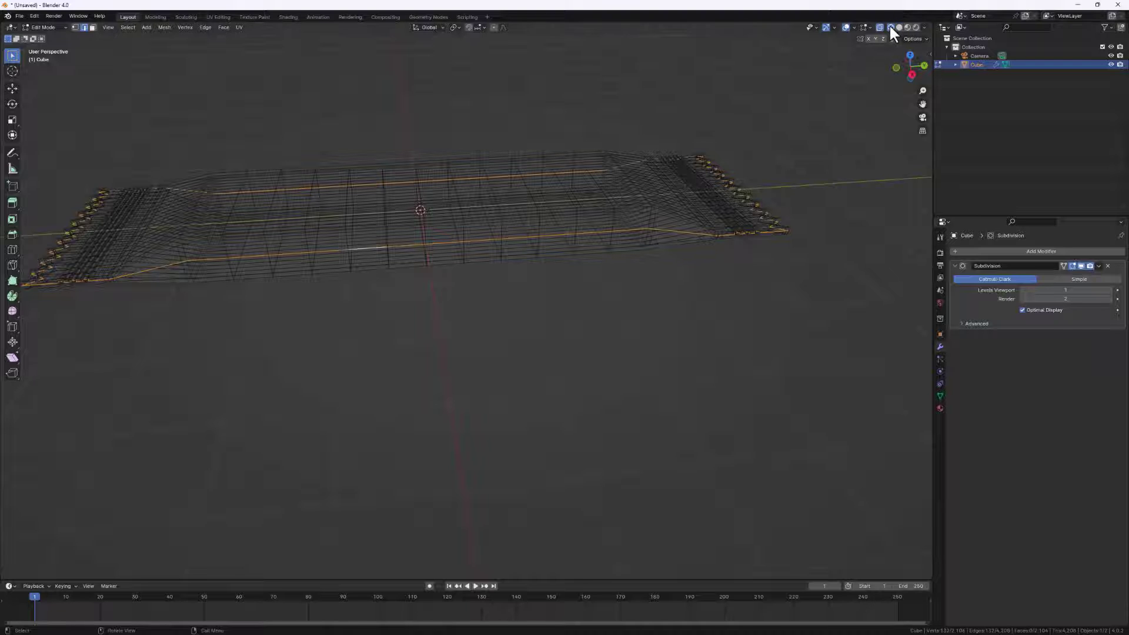
Examine how the selected edge loop runs along the wrapper's long sides, crimped flaps and zigzag ends.
middle_drag(767, 192, 634, 285)
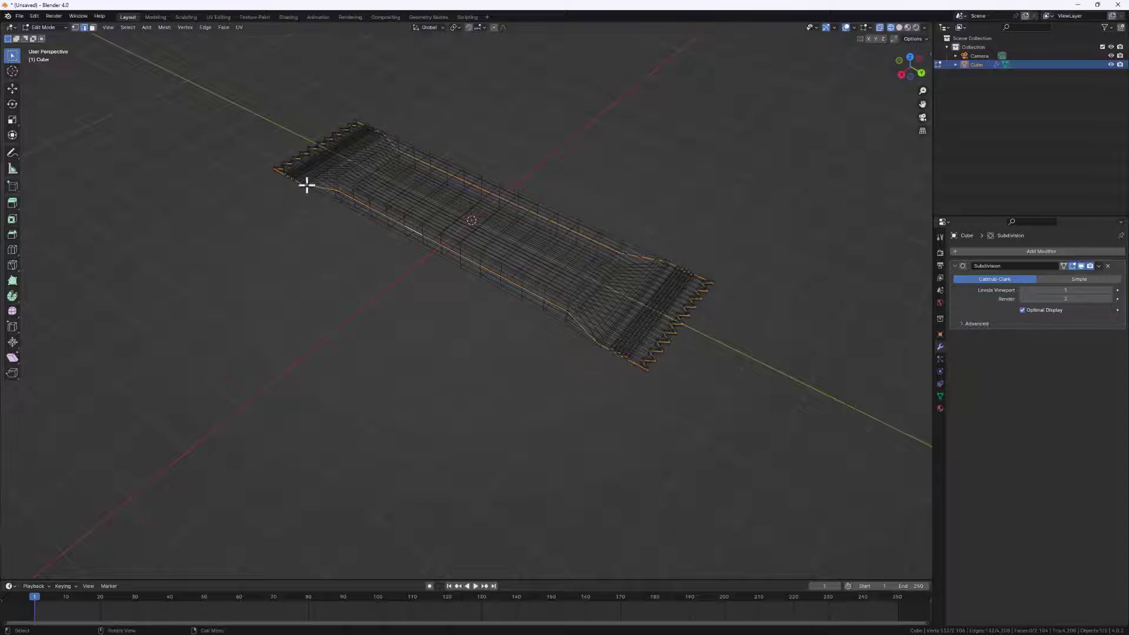
scroll(560, 312, up, 1)
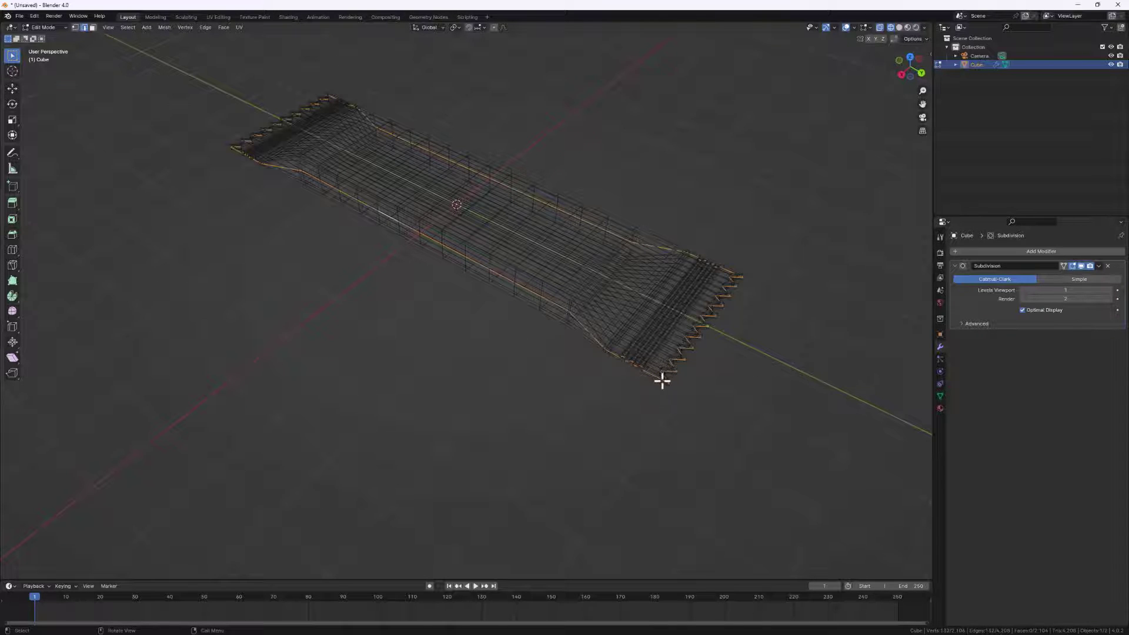
scroll(657, 380, up, 1)
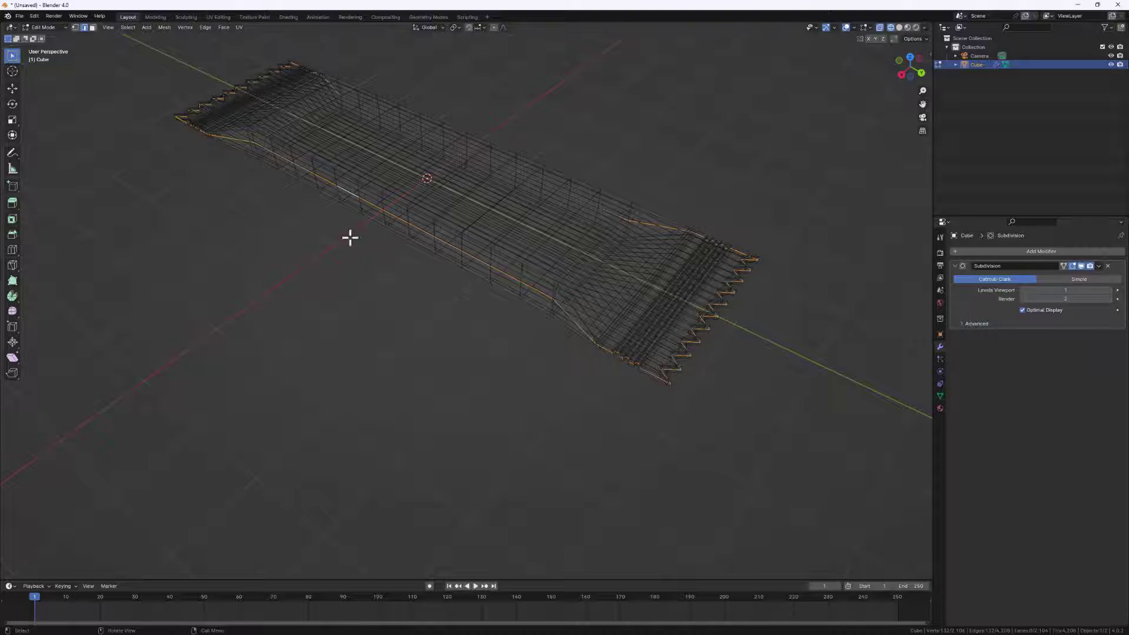
middle_drag(442, 256, 506, 224)
scroll(749, 151, up, 3)
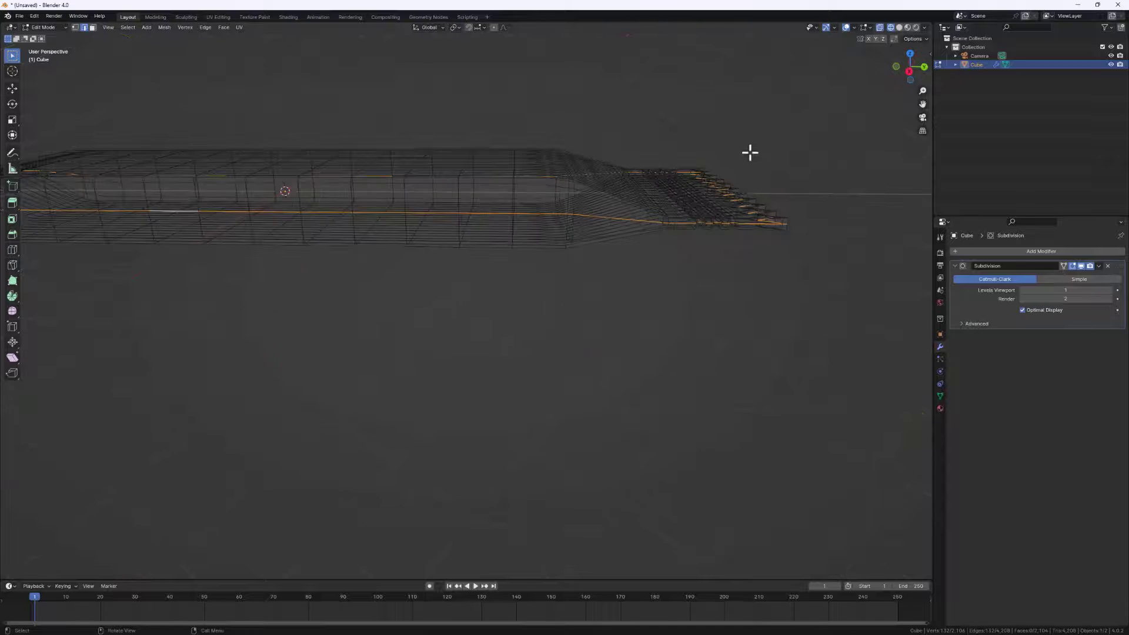
scroll(751, 199, up, 3)
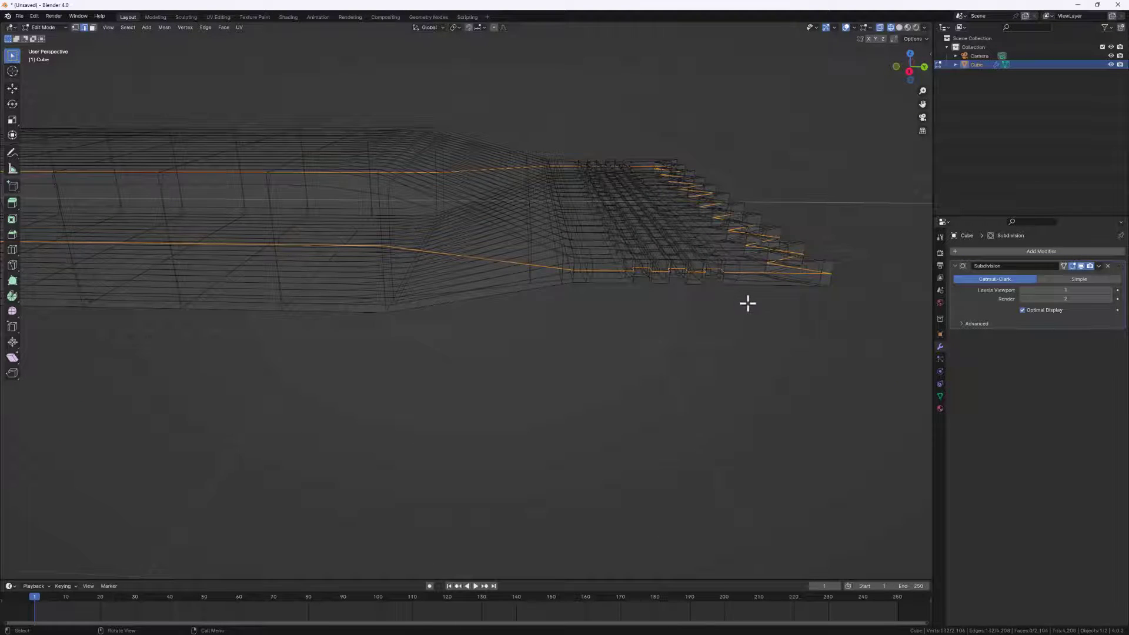
middle_drag(747, 305, 473, 257)
scroll(473, 257, down, 8)
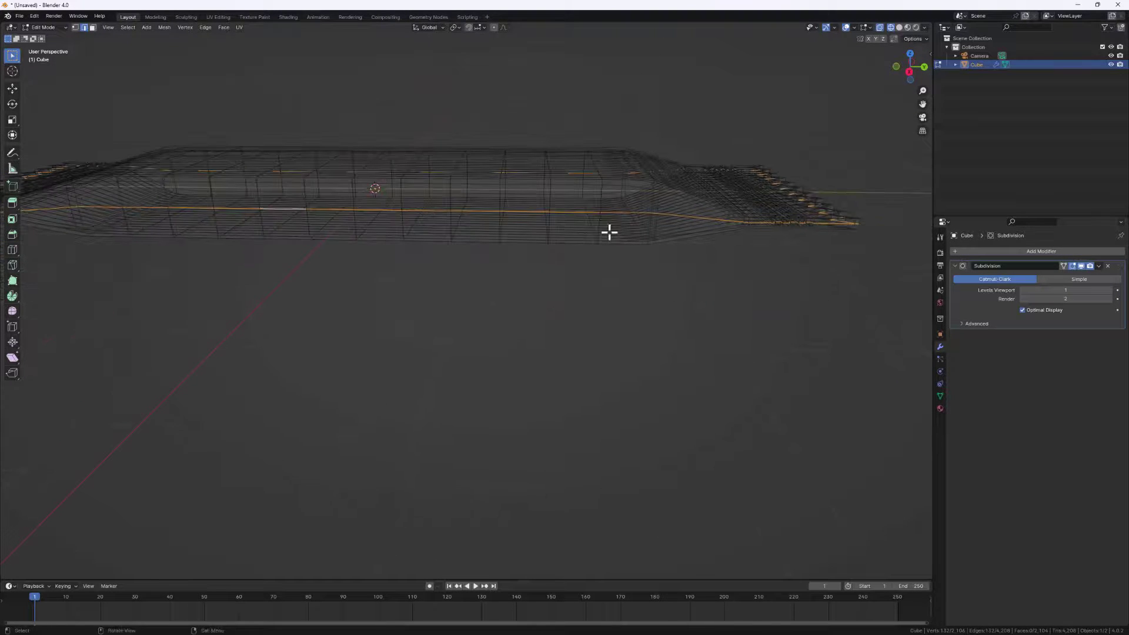
scroll(747, 276, up, 6)
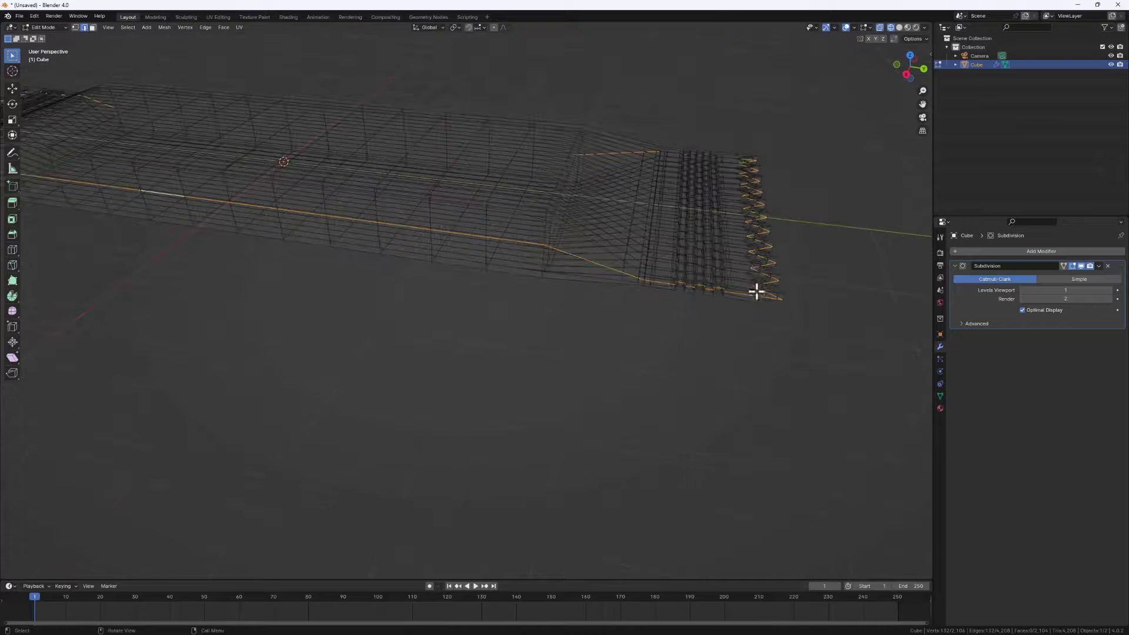
middle_drag(751, 315, 749, 293)
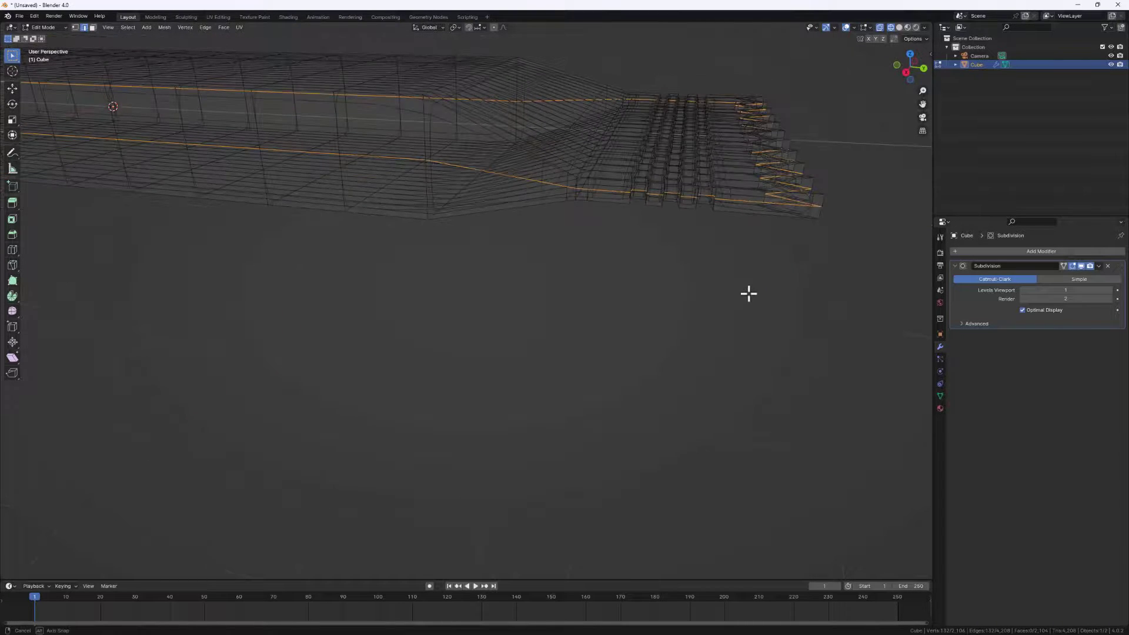
middle_drag(700, 253, 592, 249)
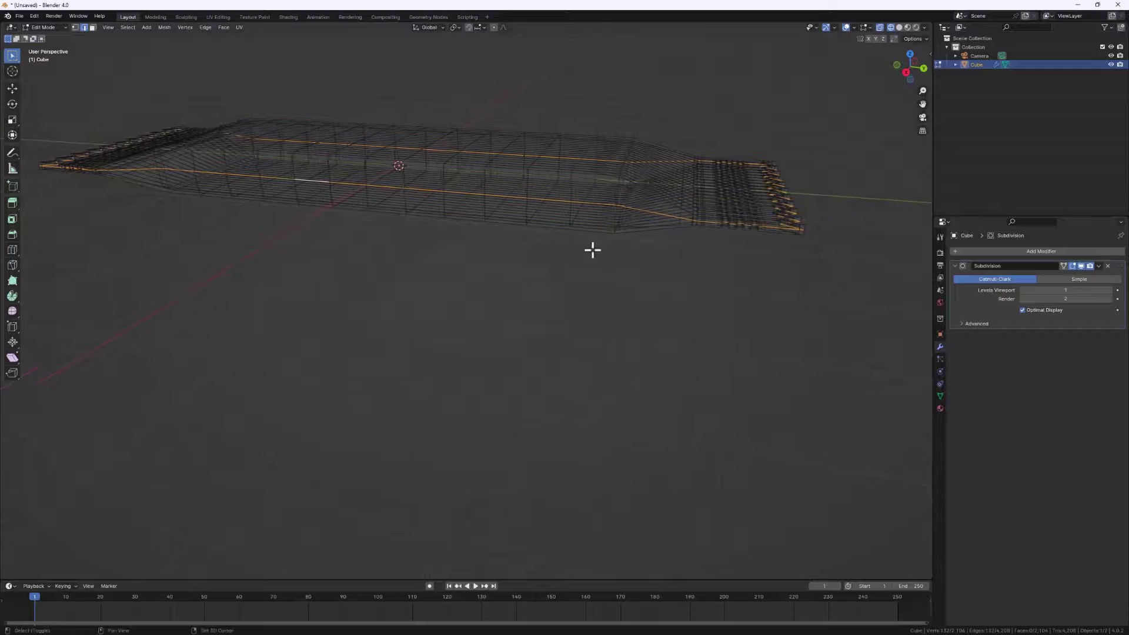
Use Circle Select to deselect the loop's edges along one long side, including its crimped flaps, keeping both zigzag ends and the opposite side selected.
key(c)
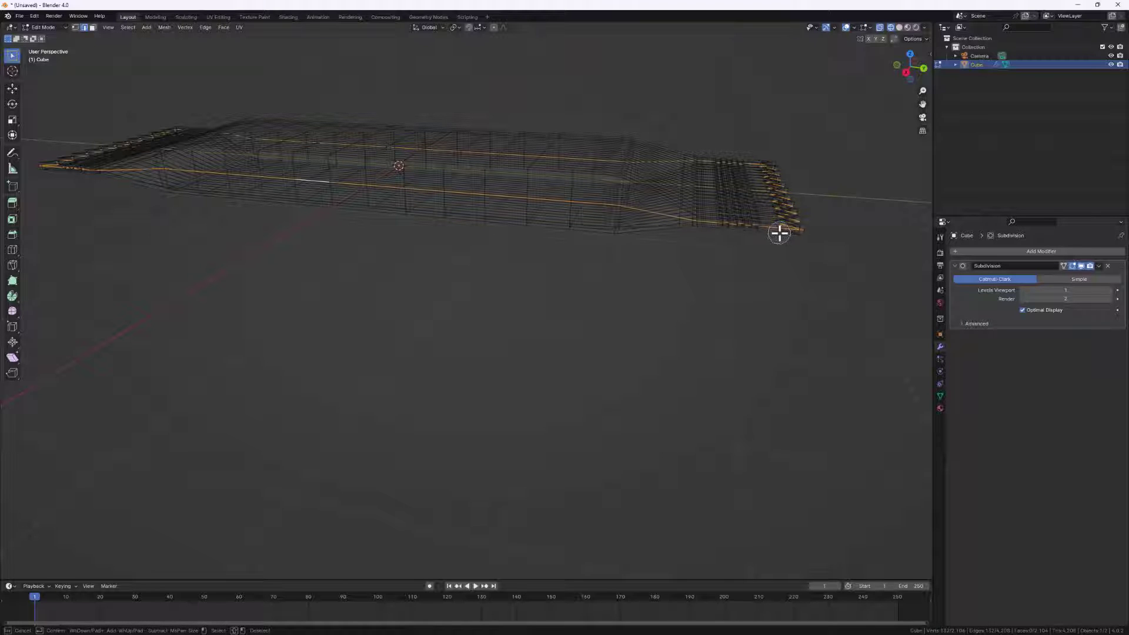
mouse_move(764, 227)
middle_down()
mouse_move(781, 250)
mouse_move(741, 225)
mouse_move(678, 228)
mouse_move(727, 223)
mouse_move(603, 210)
mouse_move(100, 180)
middle_up()
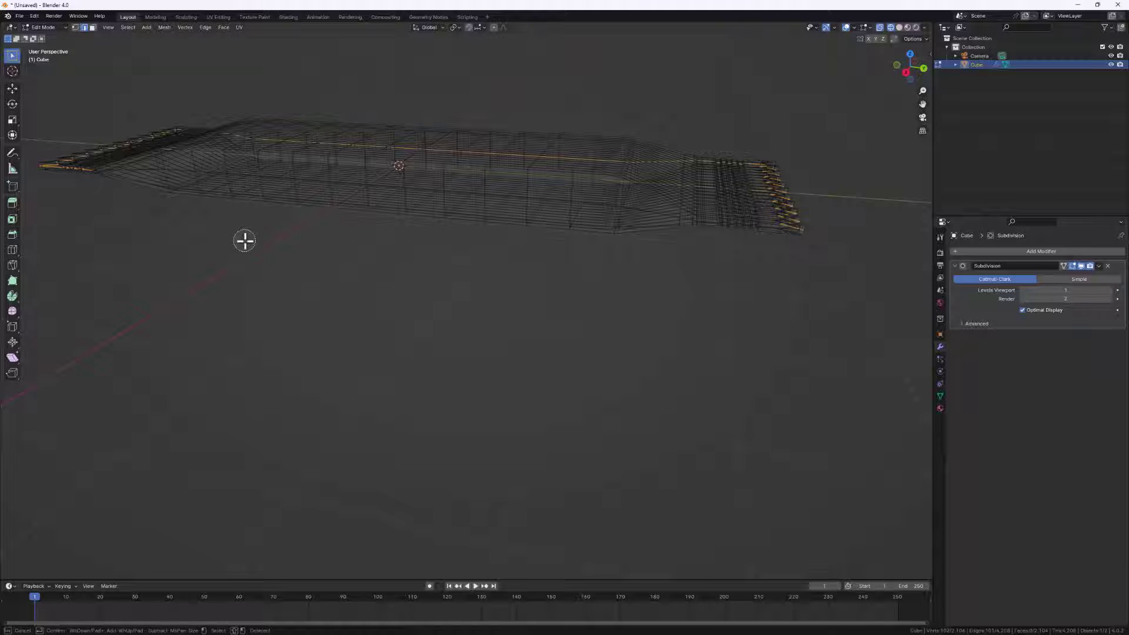
right_click(254, 264)
middle_drag(153, 151, 330, 305)
scroll(202, 222, up, 4)
key(c)
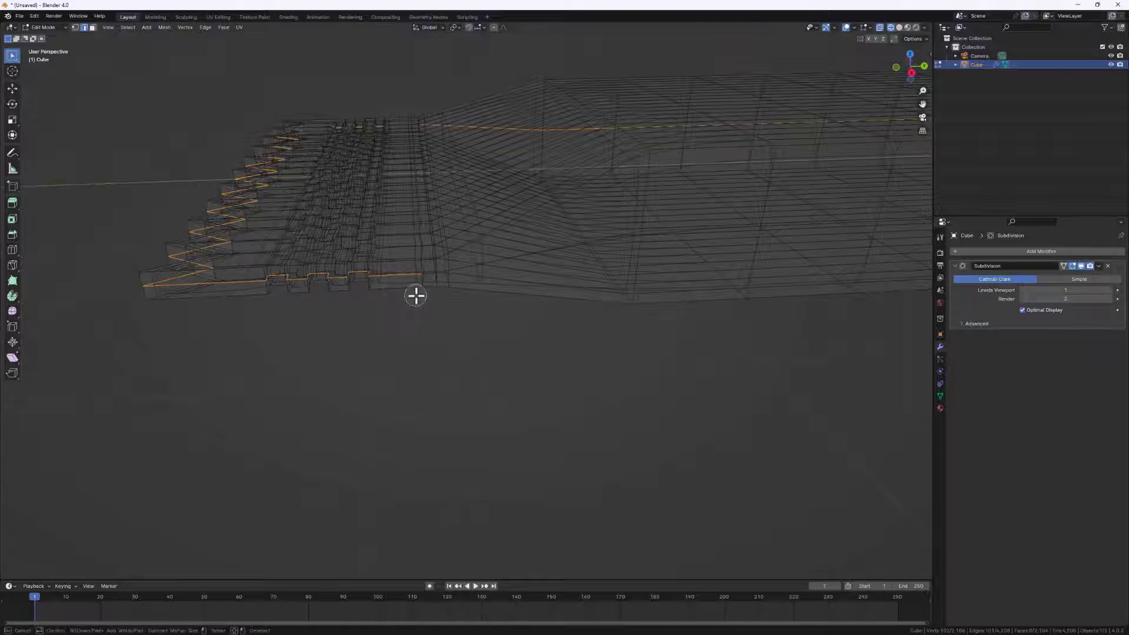
mouse_move(416, 295)
middle_down()
mouse_move(402, 274)
mouse_move(361, 274)
mouse_move(153, 303)
middle_up()
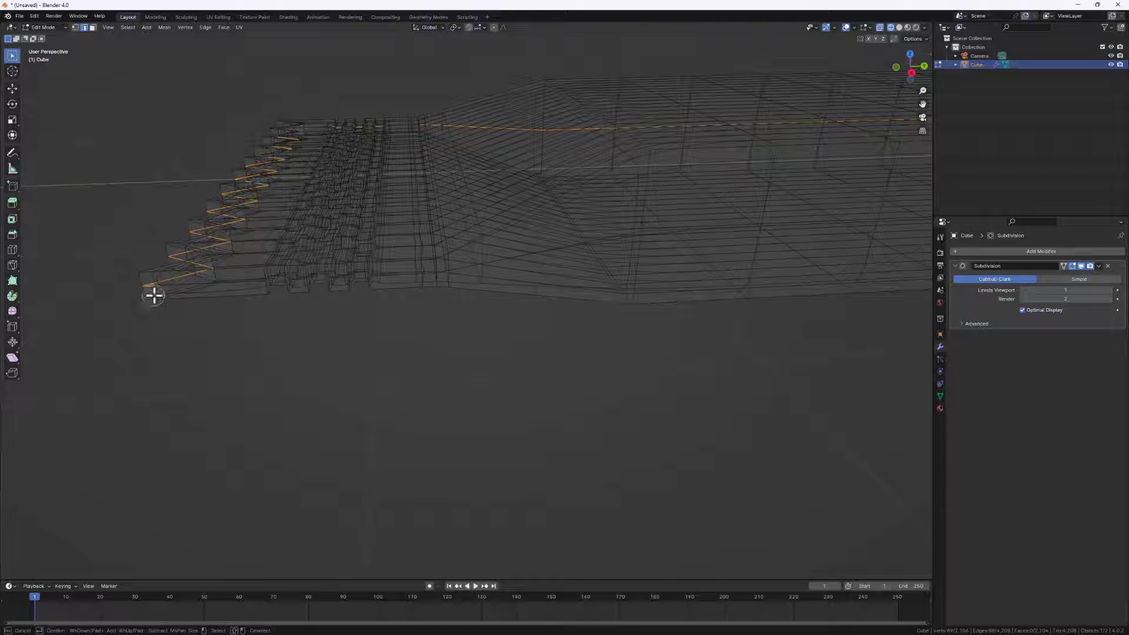
scroll(436, 307, down, 4)
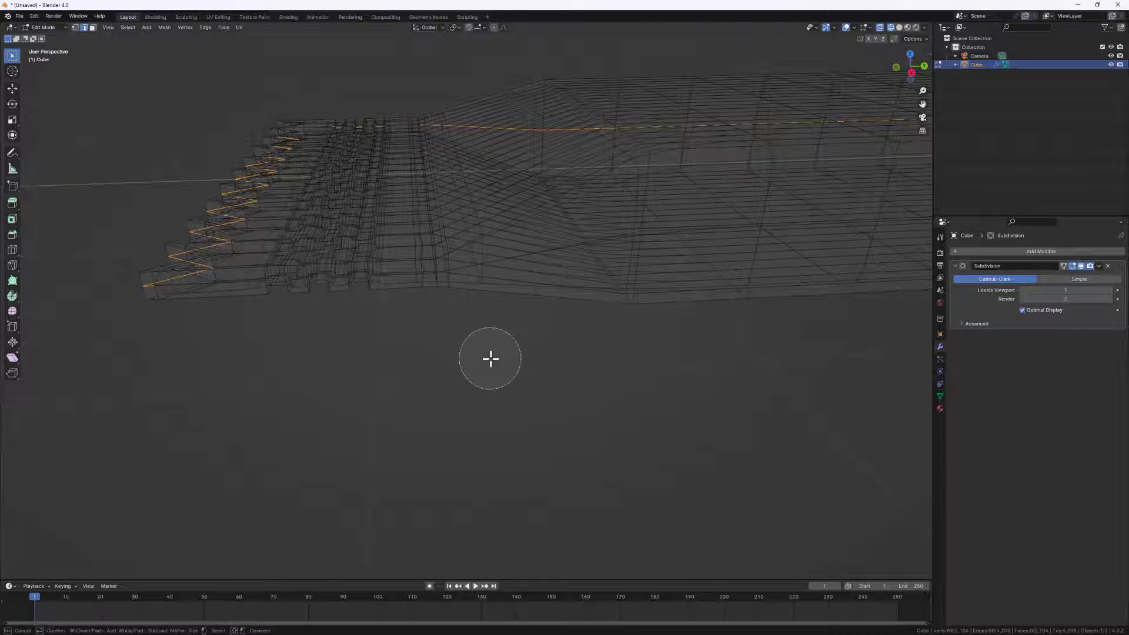
key(Escape)
mouse_move(491, 358)
middle_down()
mouse_move(517, 330)
mouse_move(565, 323)
mouse_move(424, 305)
mouse_move(418, 373)
mouse_move(403, 326)
middle_up()
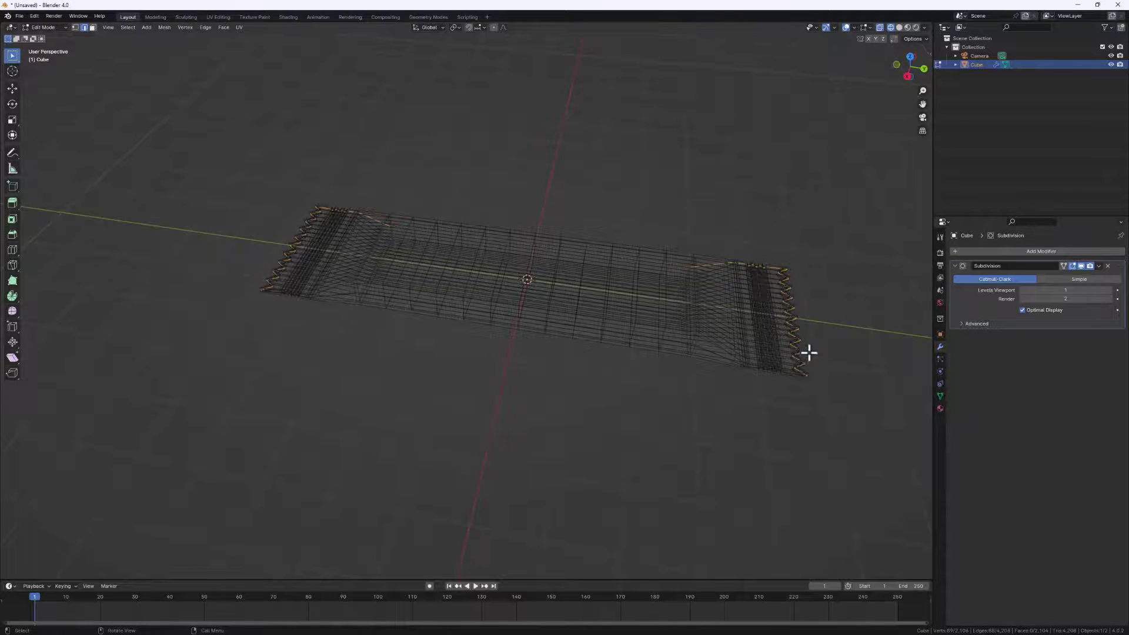
Mark the selected edges along one long side and both zigzag ends of the wrapper as a UV seam.
middle_drag(817, 366, 688, 355)
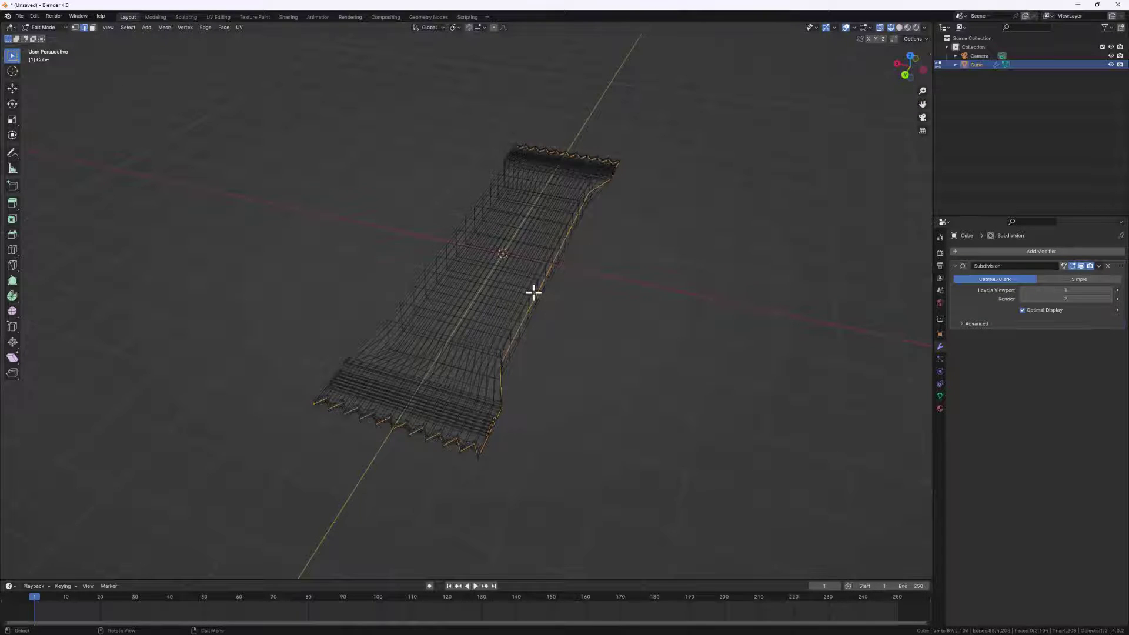
key(u)
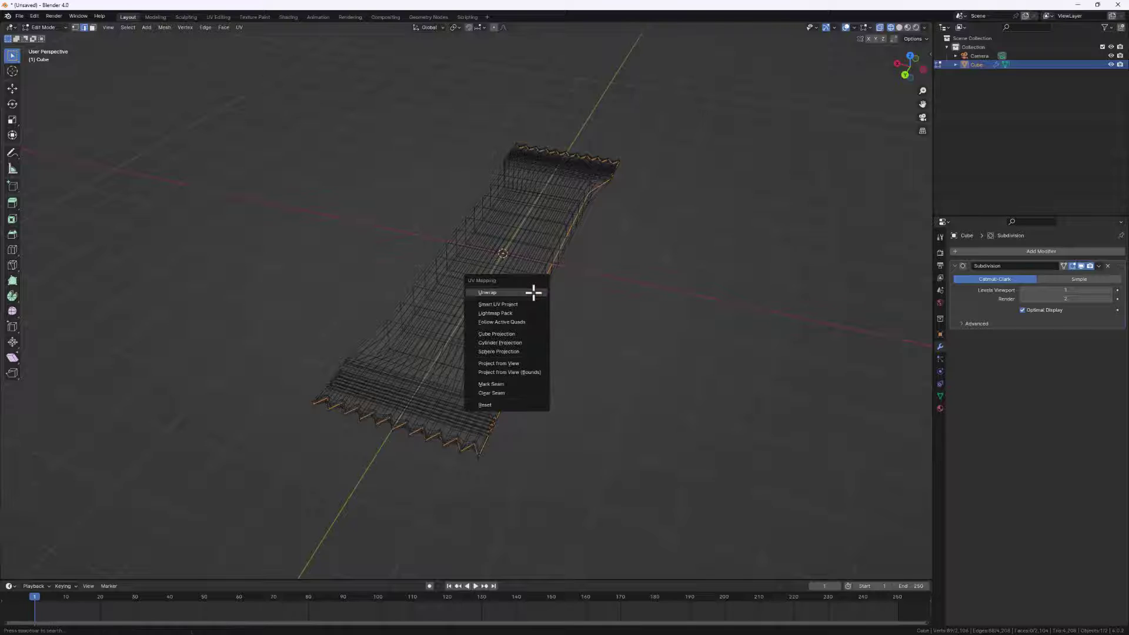
click(489, 384)
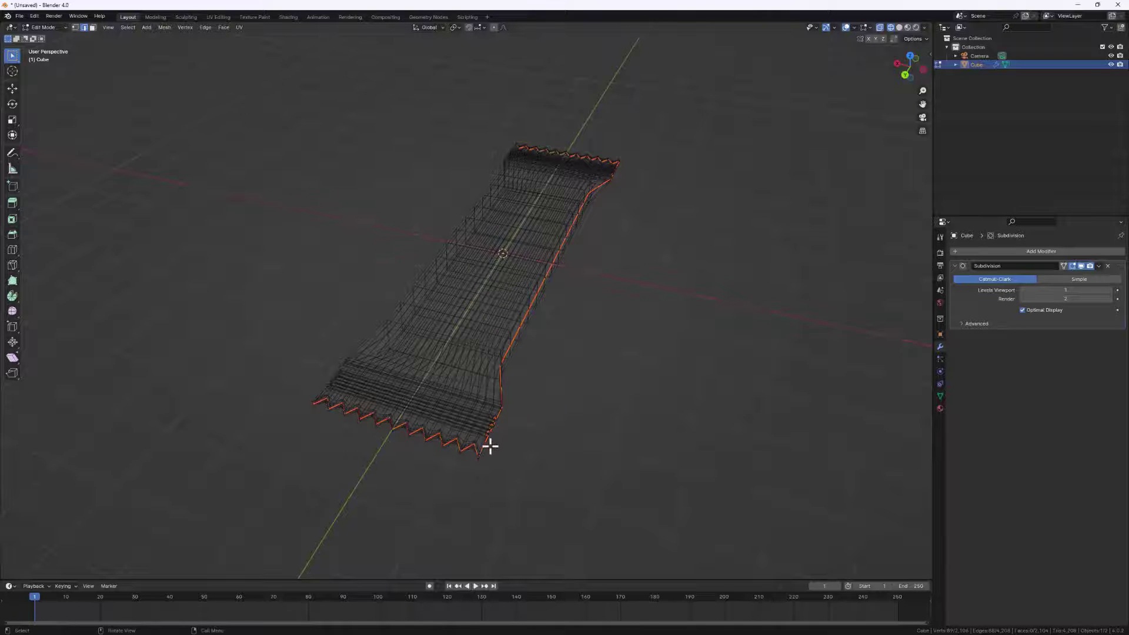
middle_drag(489, 446, 446, 428)
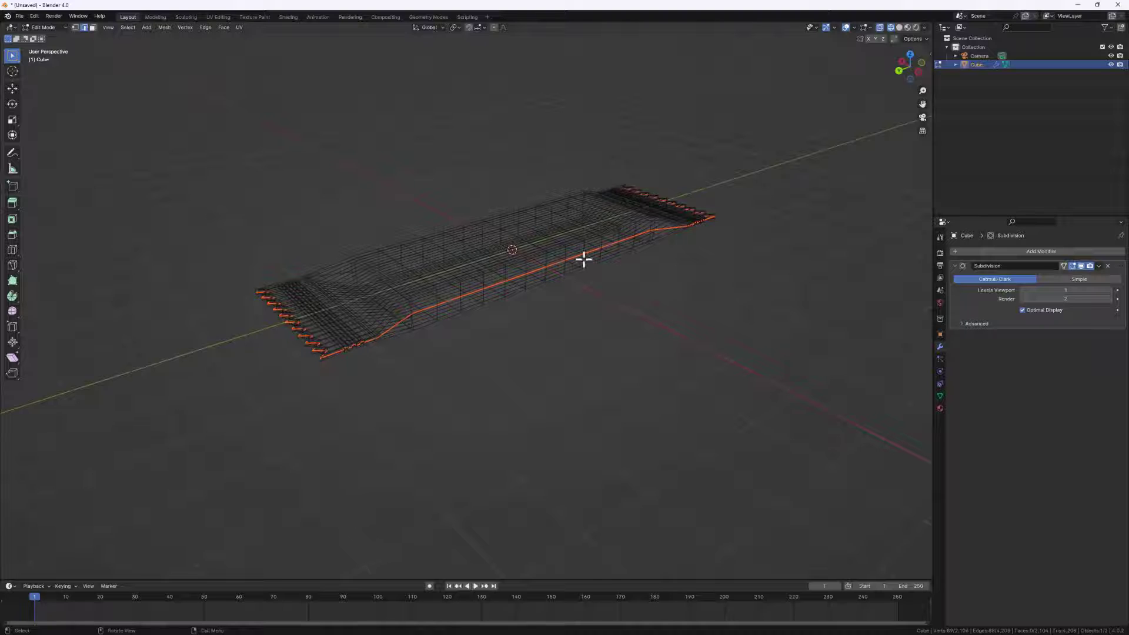
scroll(298, 350, up, 6)
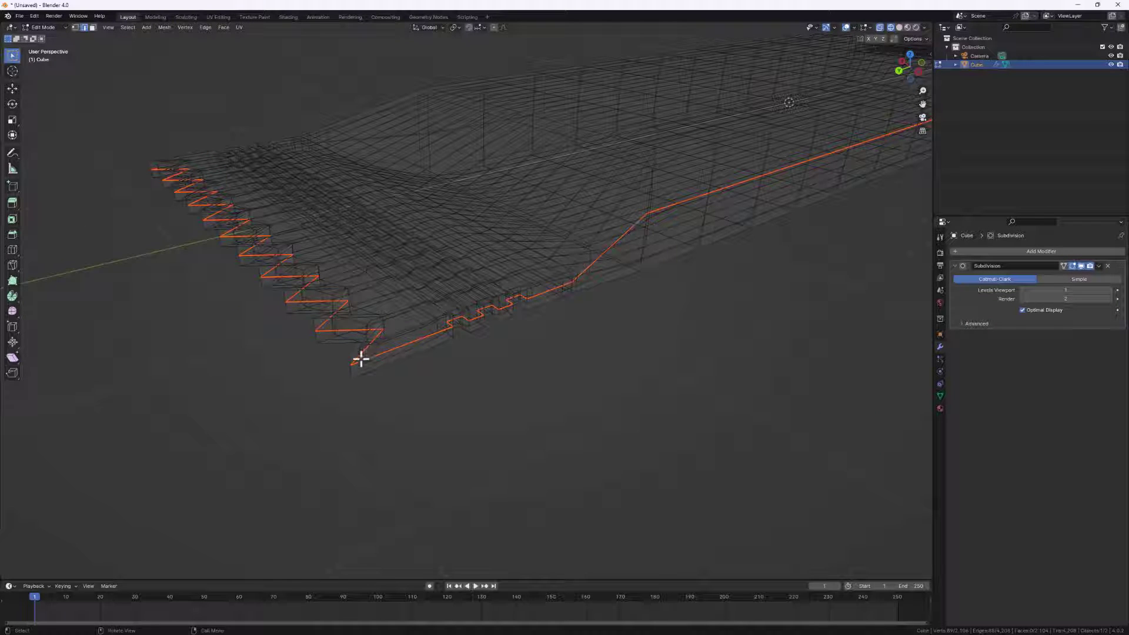
scroll(360, 358, down, 1)
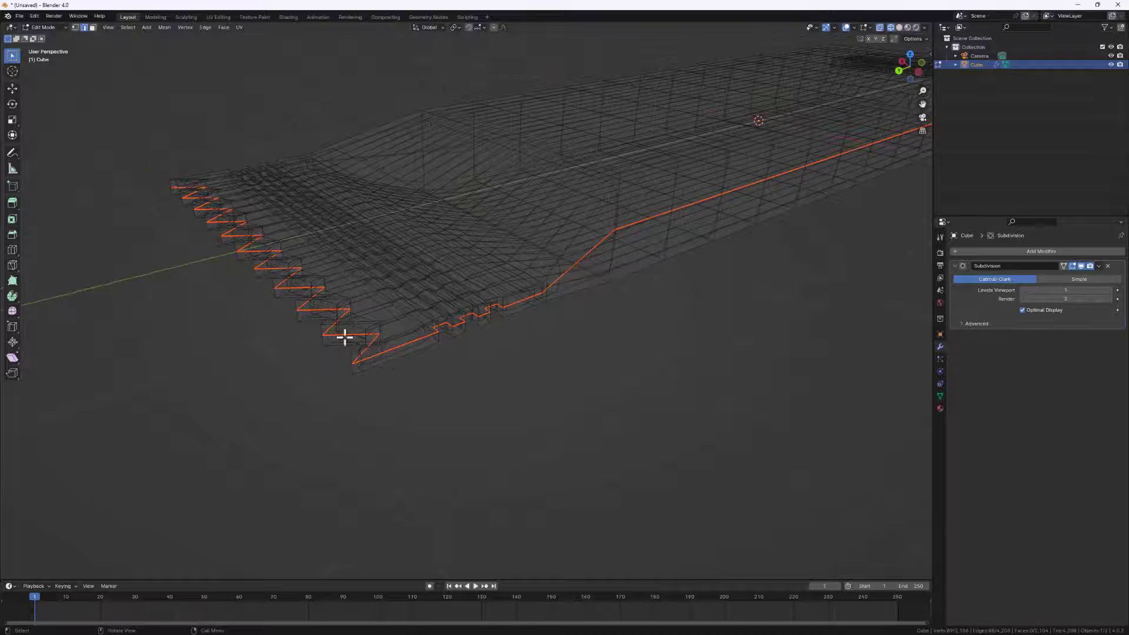
In the UV Editing workspace, select the whole wrapper mesh and unwrap it along the marked seam.
click(222, 18)
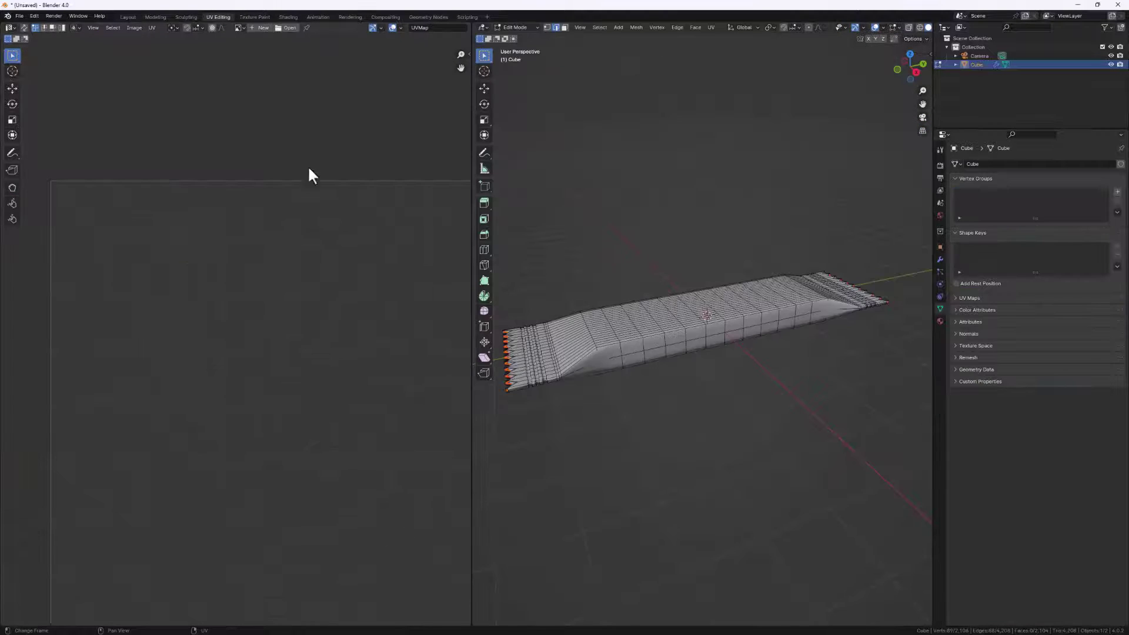
middle_drag(575, 335, 660, 353)
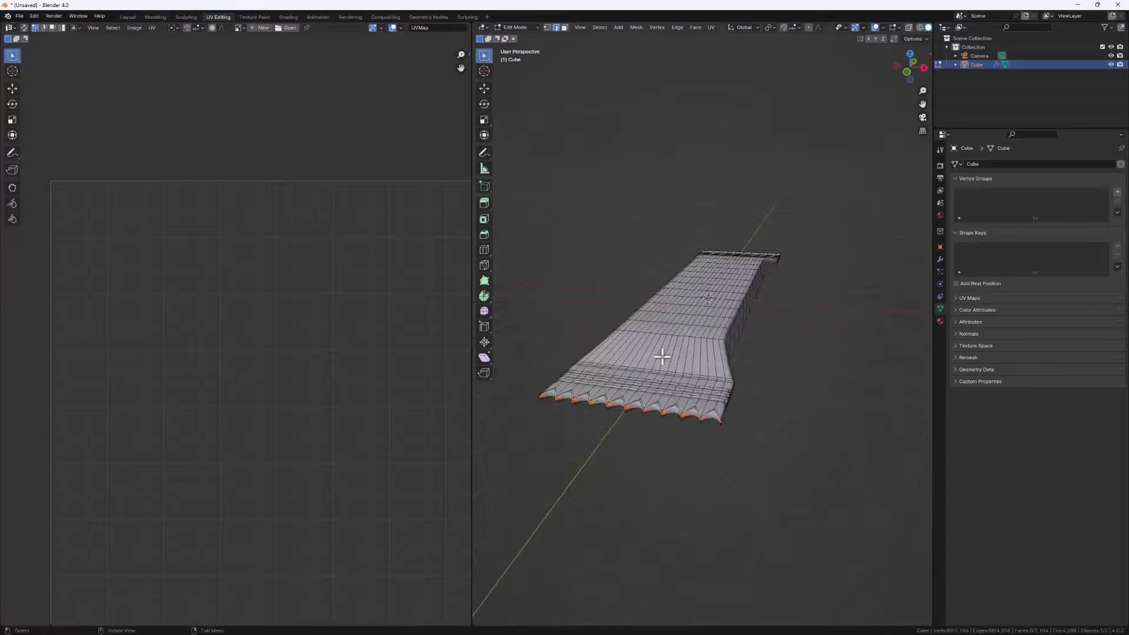
key(a)
scroll(673, 339, up, 1)
key(u)
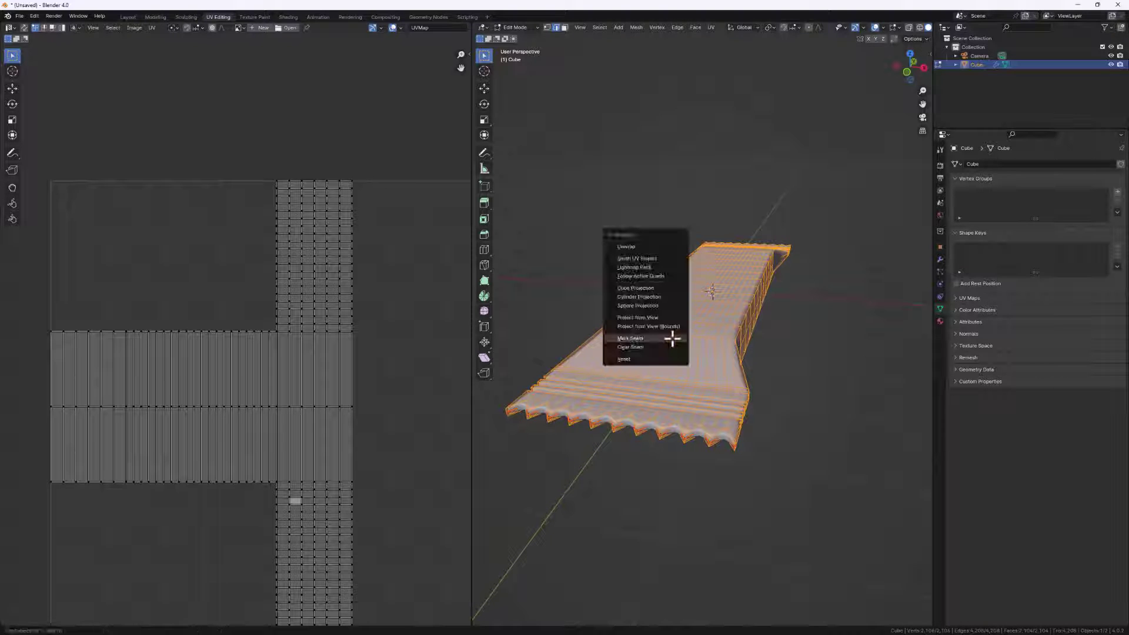
click(634, 240)
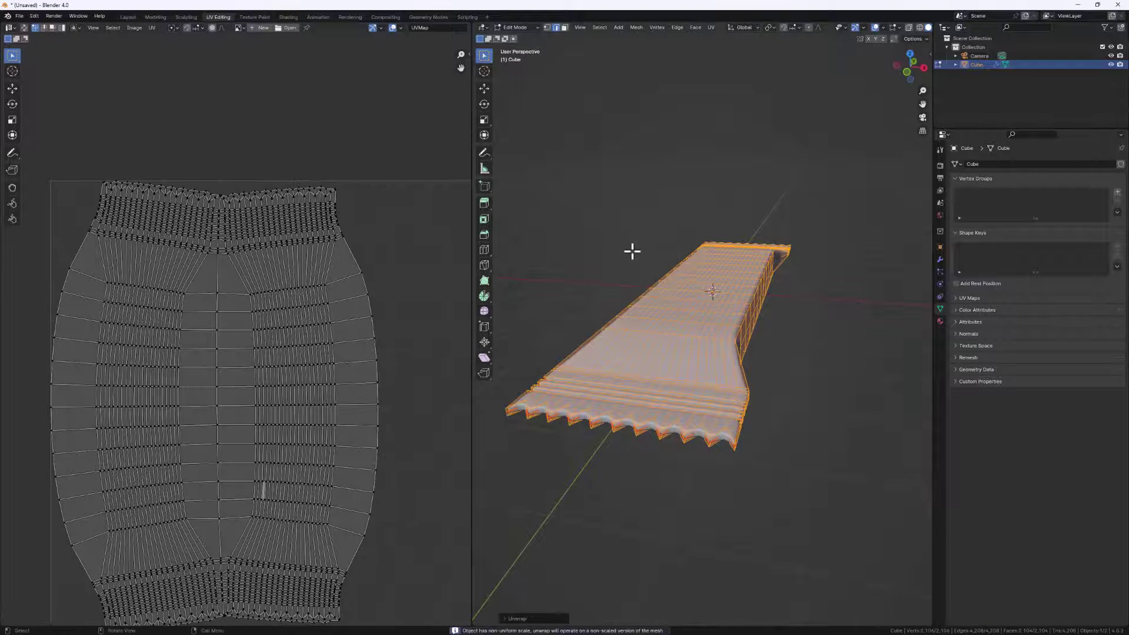
scroll(227, 344, down, 3)
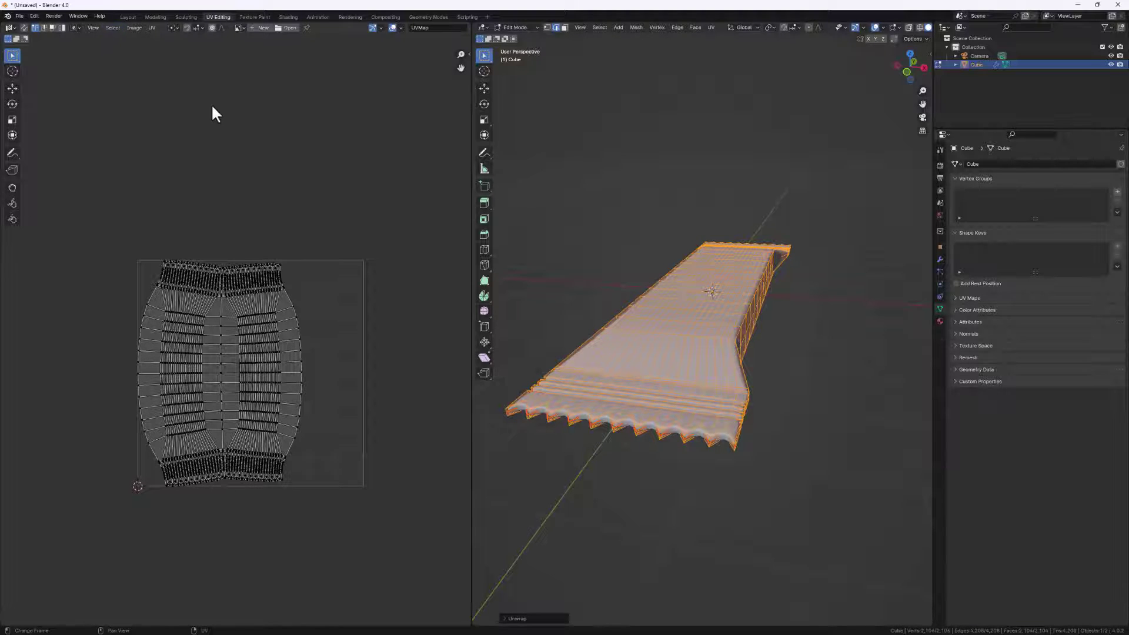
Apply the wrapper's scale in Object Mode.
key(Tab)
right_click(694, 353)
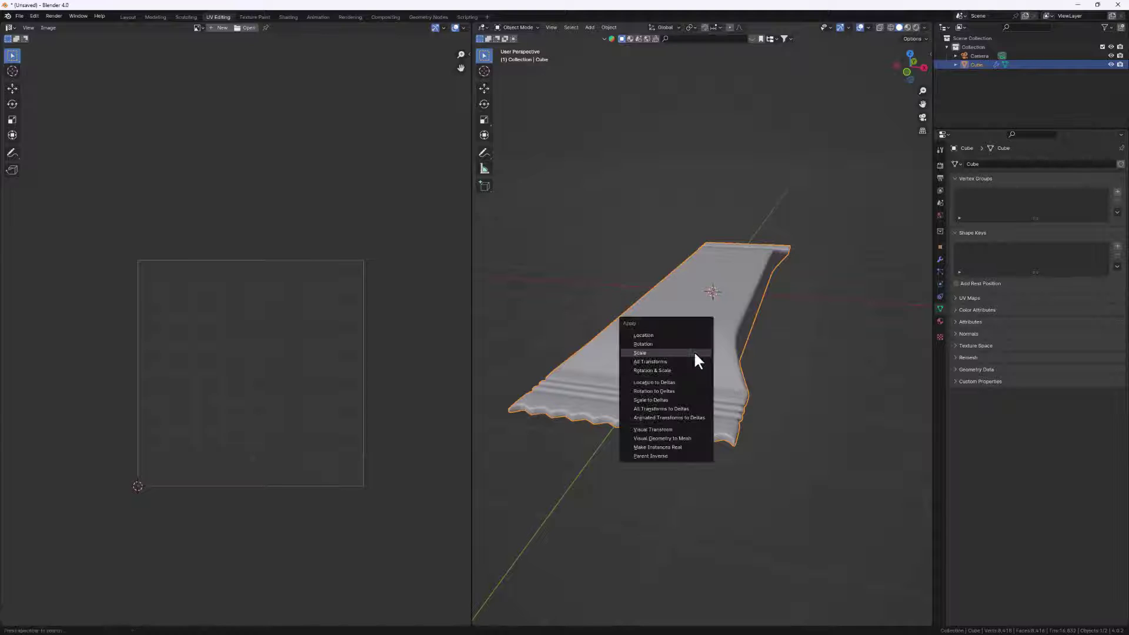
click(713, 335)
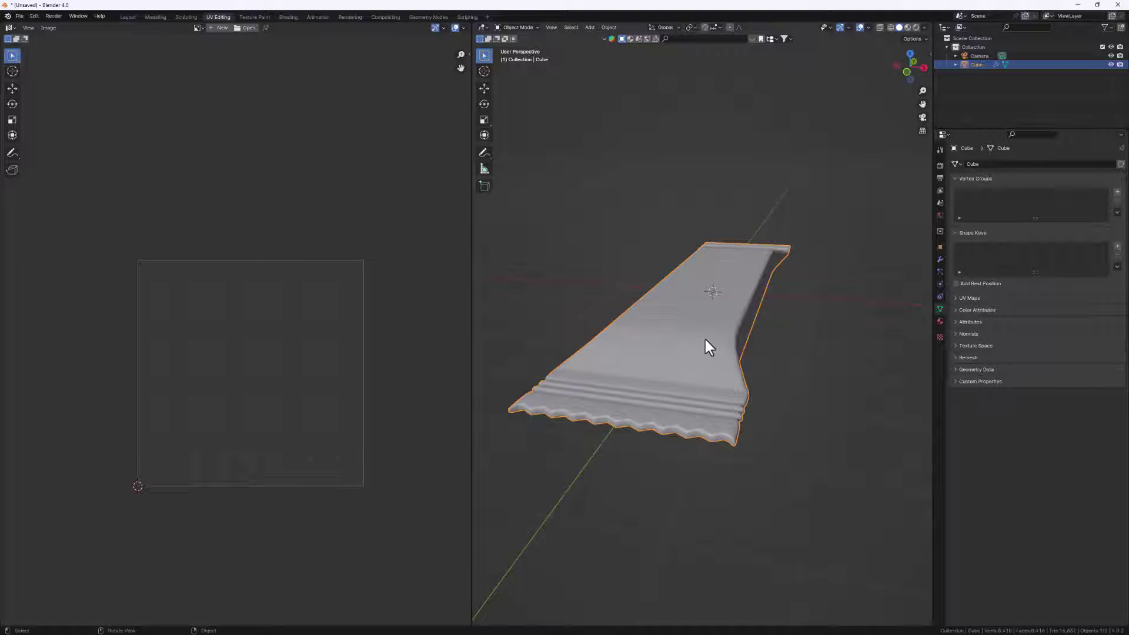
key(ctrl+a)
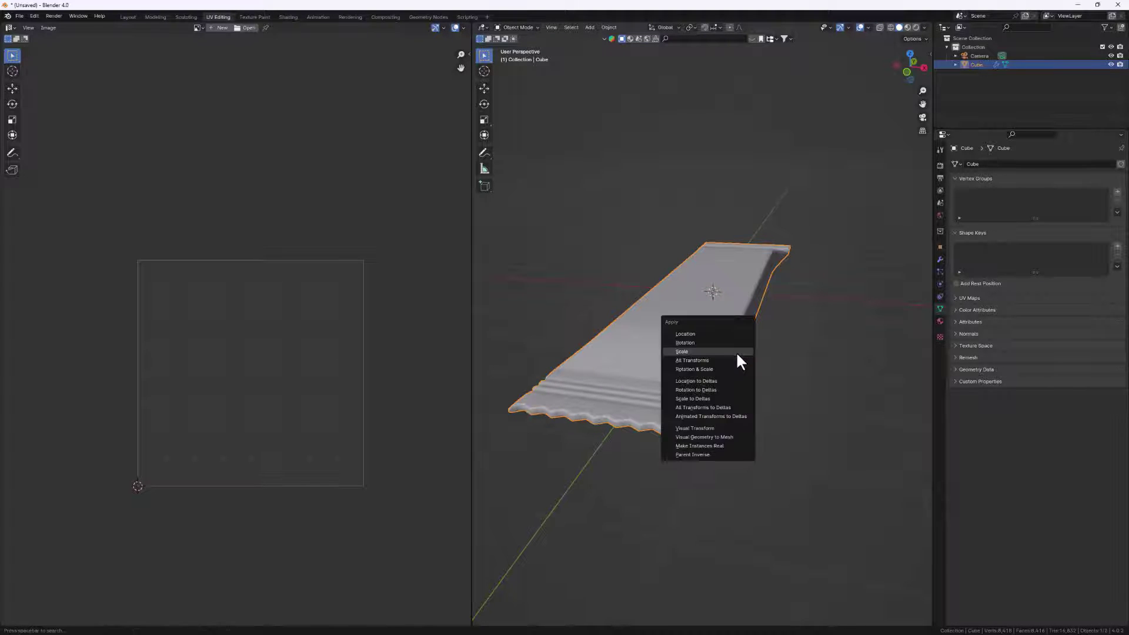
click(699, 352)
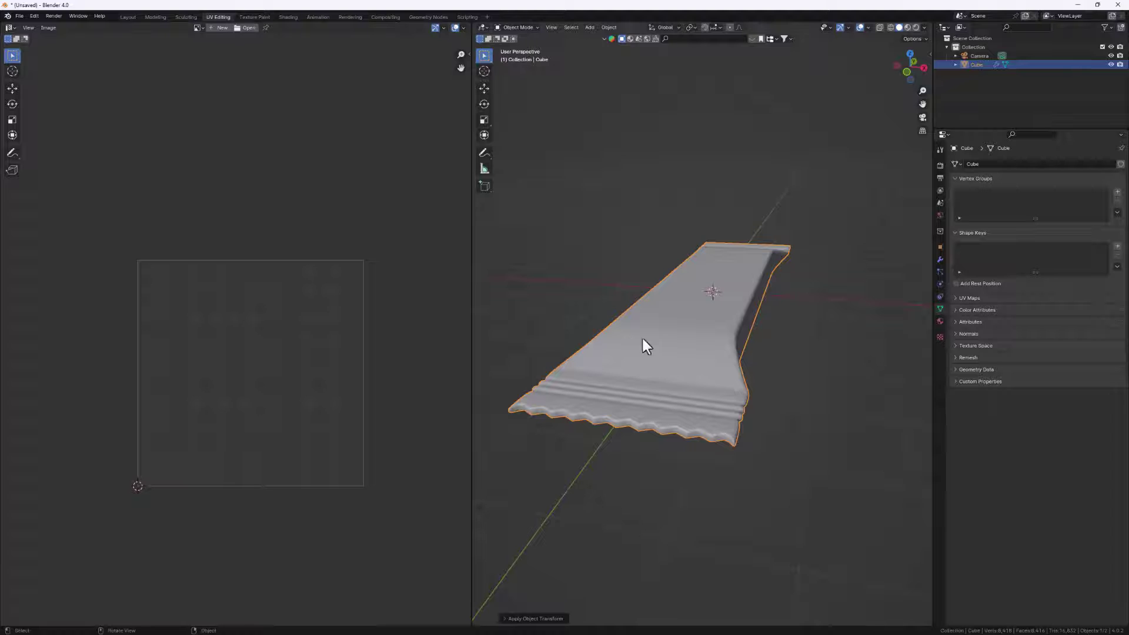
Return to Edit Mode and unwrap the whole wrapper mesh again using its applied scale.
key(Tab)
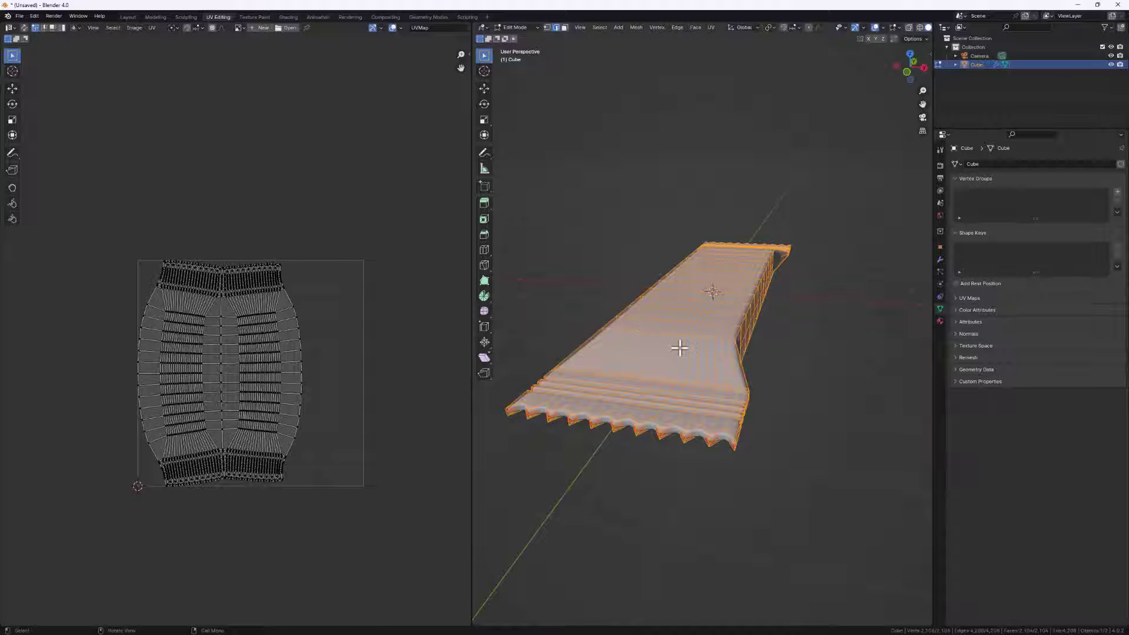
key(u)
click(634, 348)
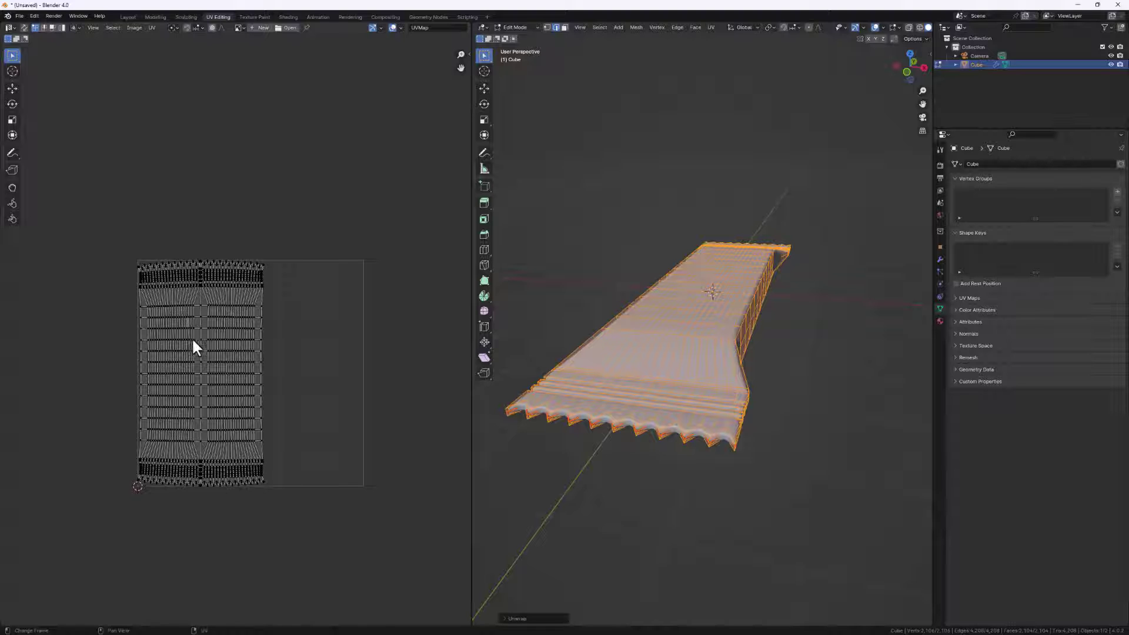
scroll(196, 318, up, 2)
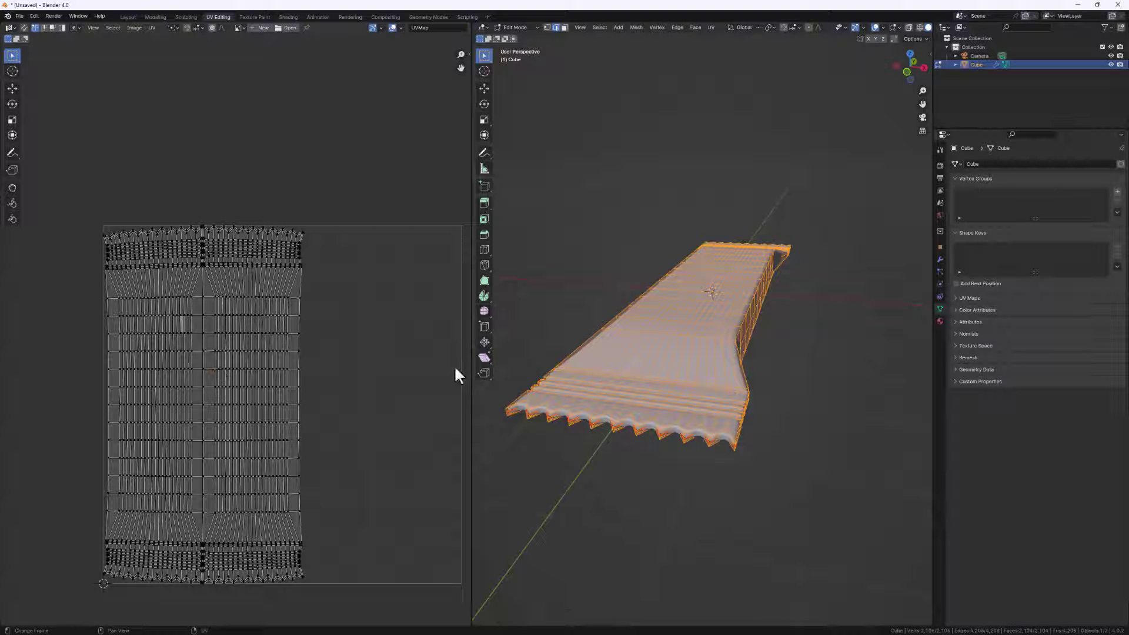
key(a)
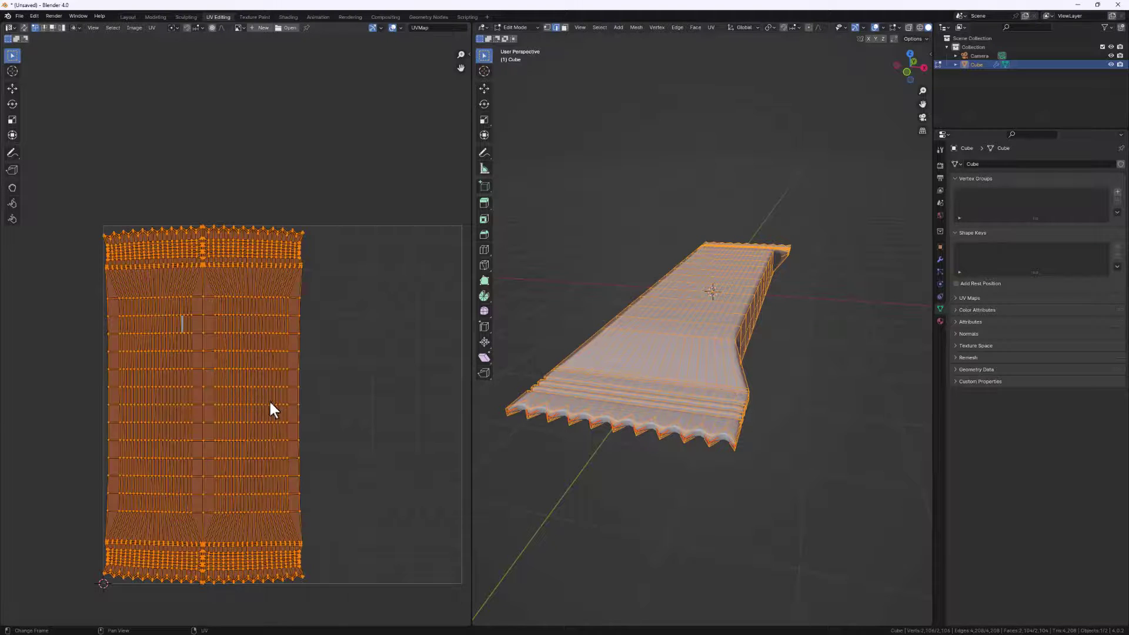
key(alt+a)
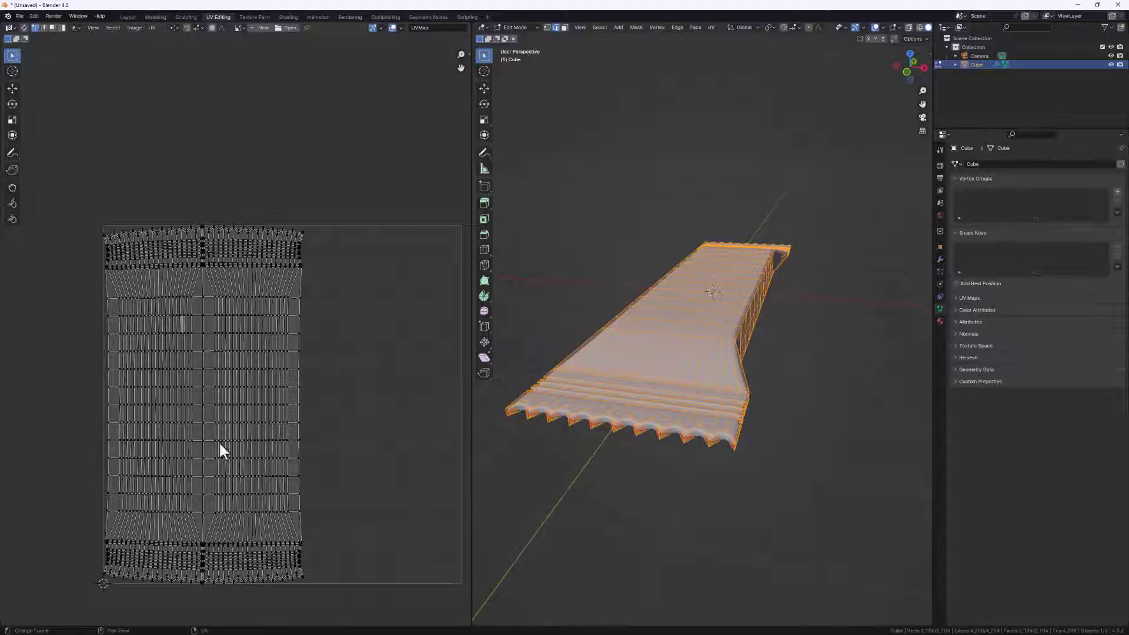
click(150, 27)
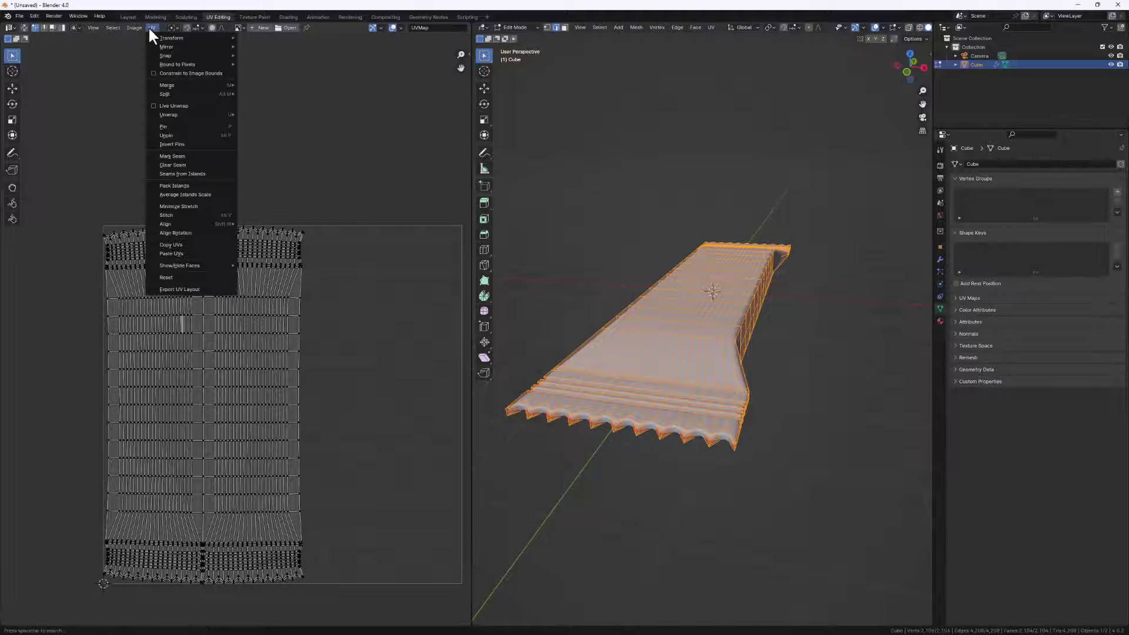
click(182, 289)
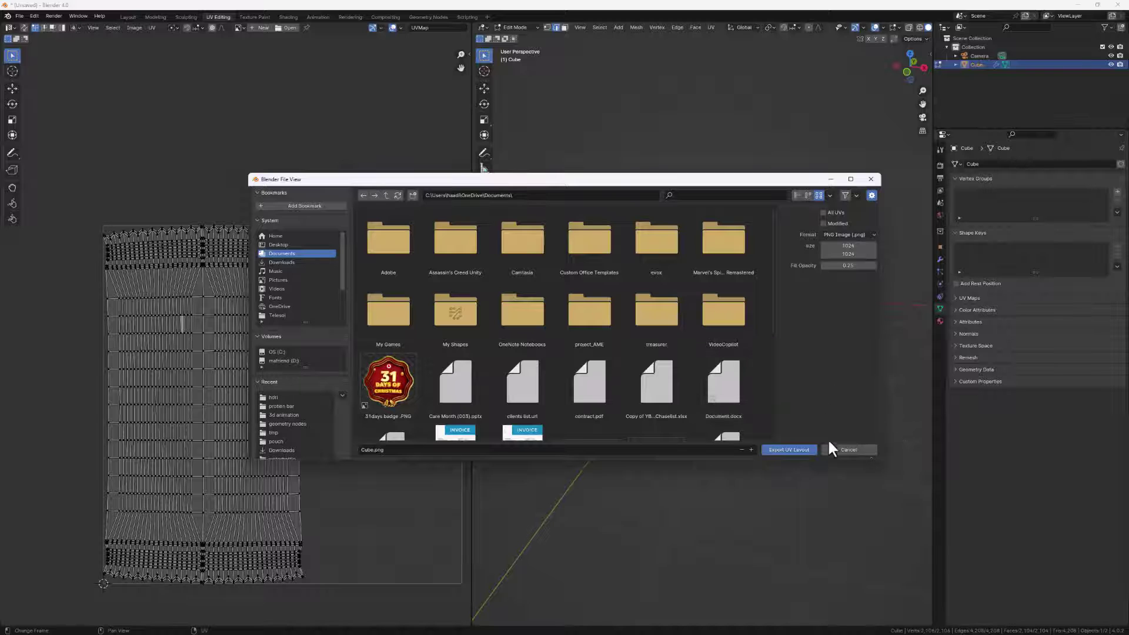
click(847, 450)
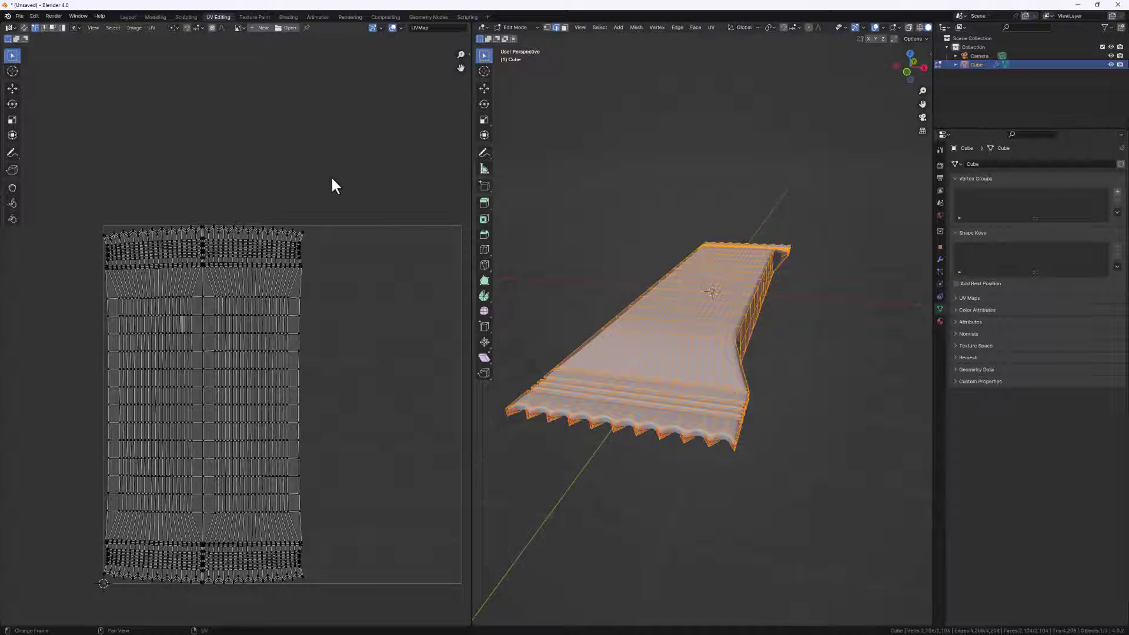
Load the label artwork uv.psd from the protien bar folder as the UV editor's background image.
click(282, 27)
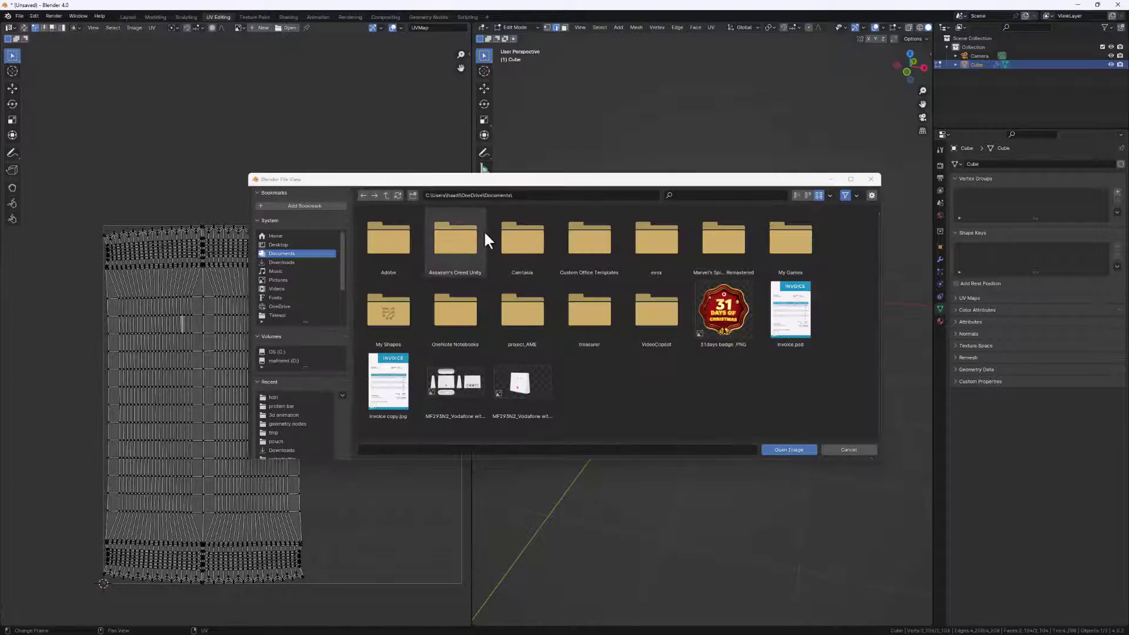
click(288, 406)
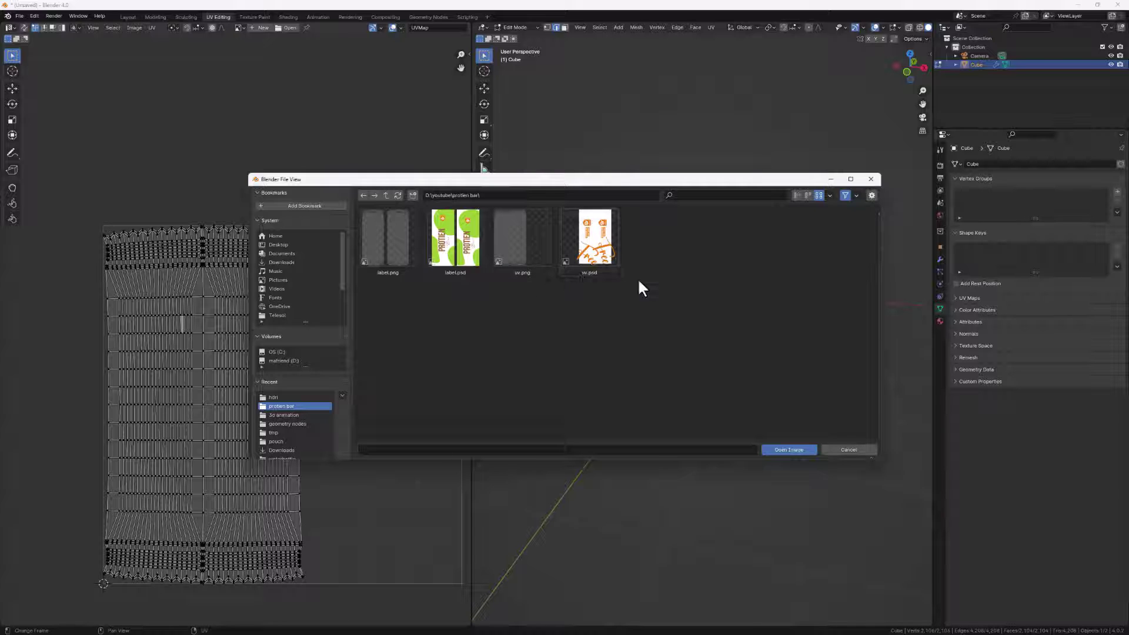
click(600, 238)
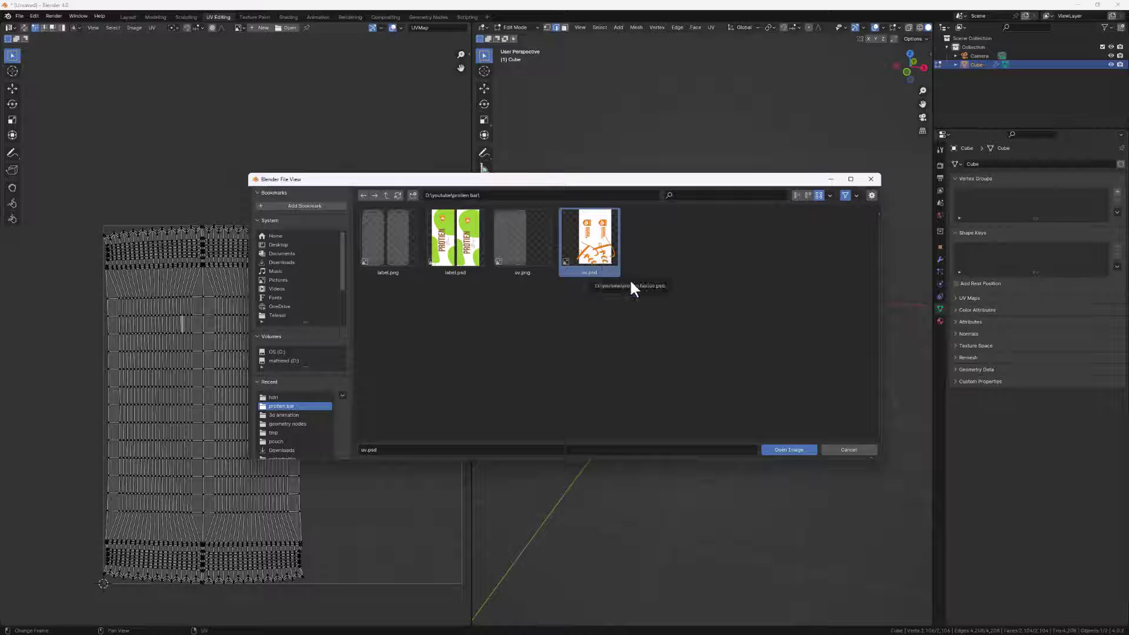
click(797, 450)
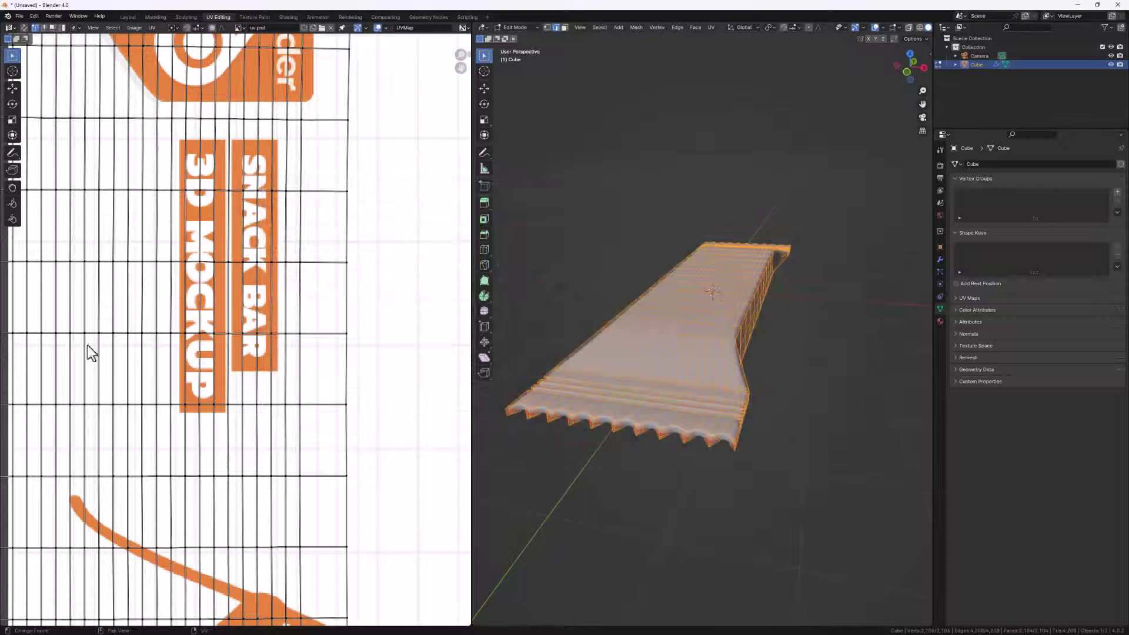
scroll(88, 350, down, 5)
scroll(71, 274, down, 3)
middle_drag(116, 290, 273, 292)
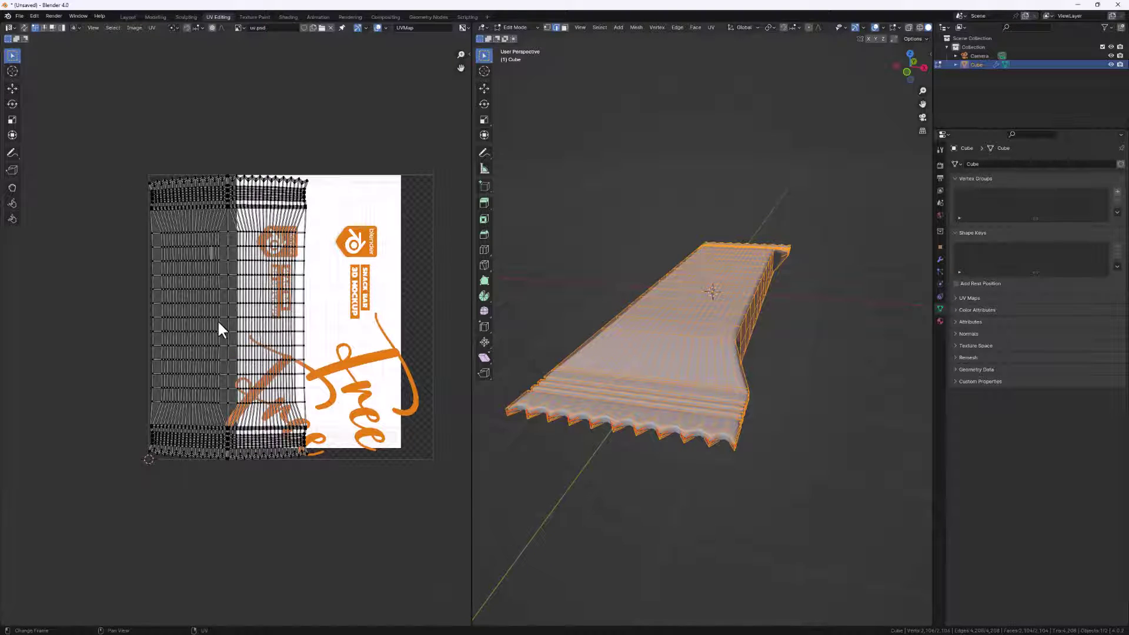
Move the entire UV layout about 0.31 units sideways onto the white label artwork, scale it down slightly and nudge it into alignment.
key(a)
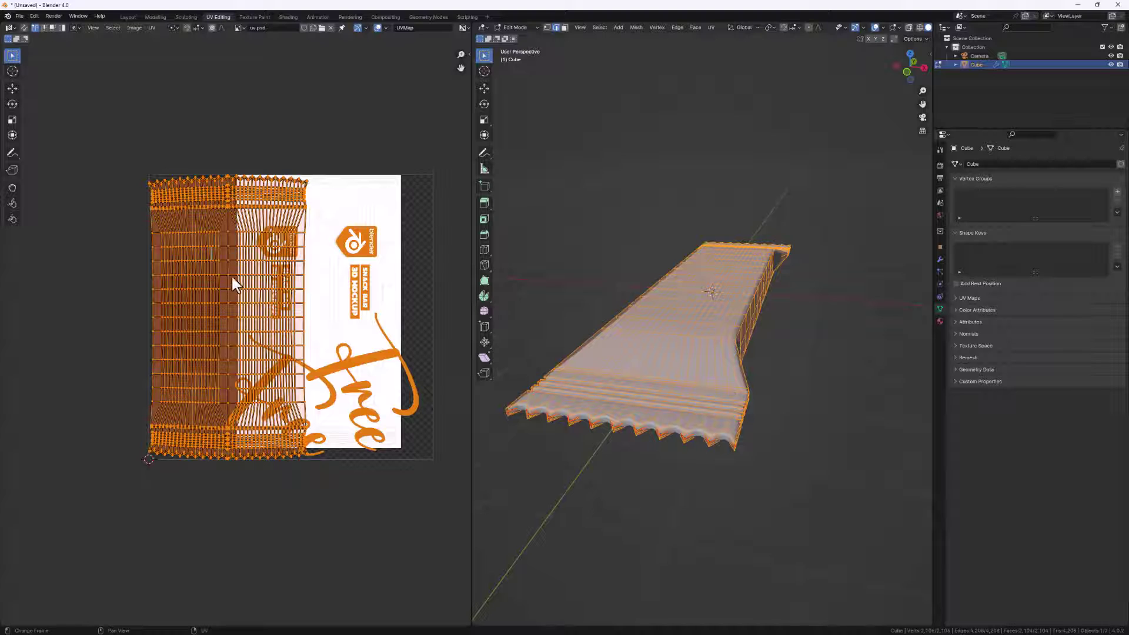
key(g)
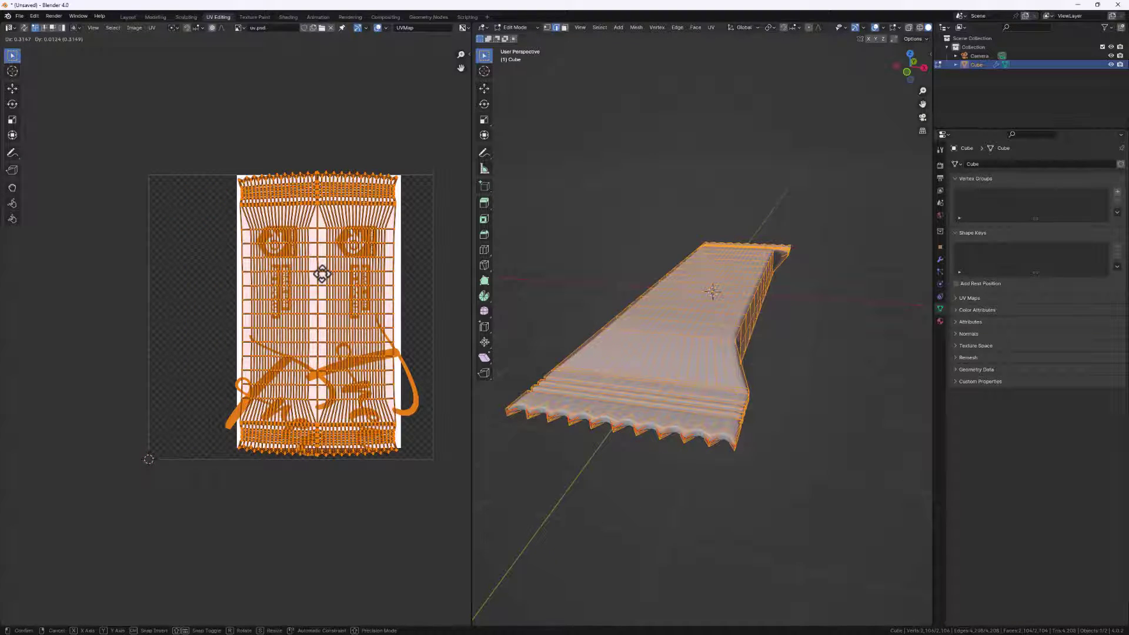
click(322, 275)
key(s)
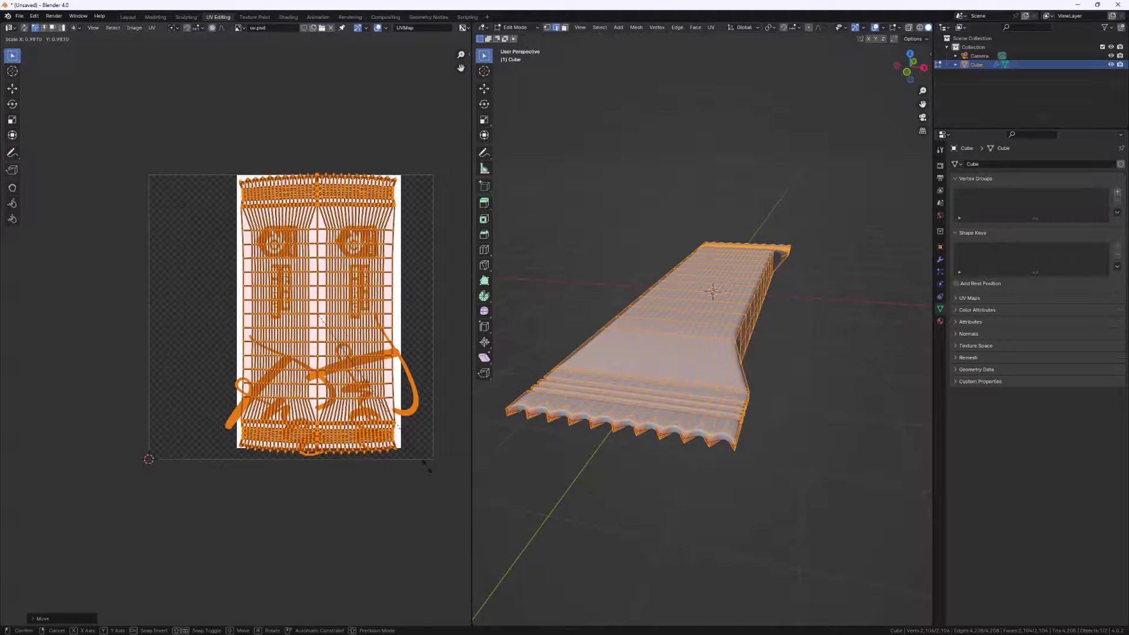
click(428, 465)
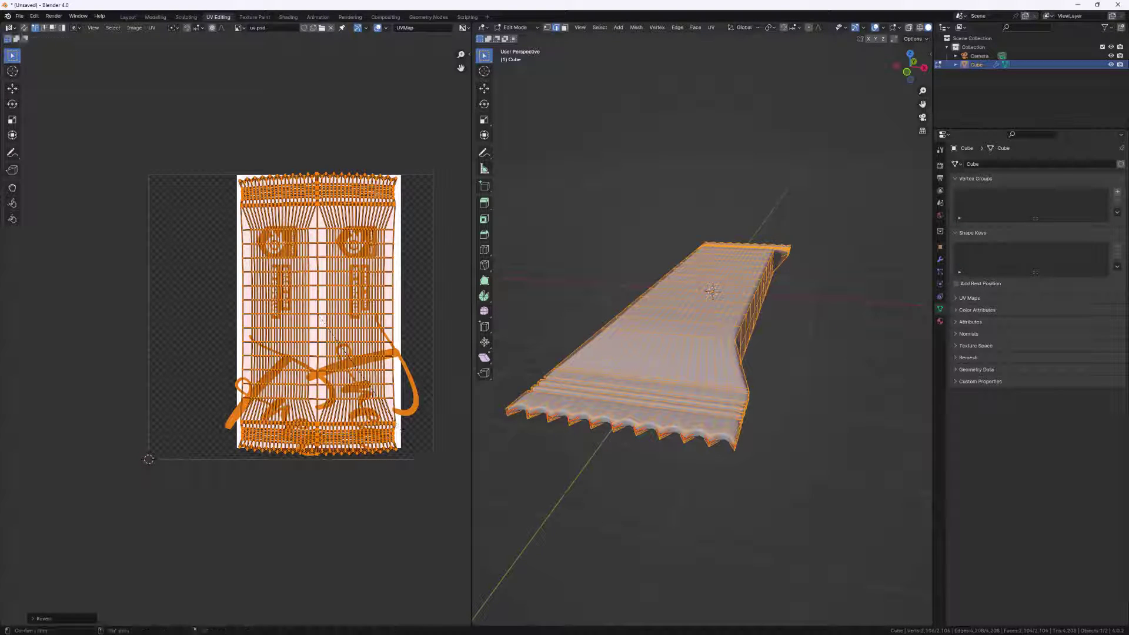
key(g)
click(358, 365)
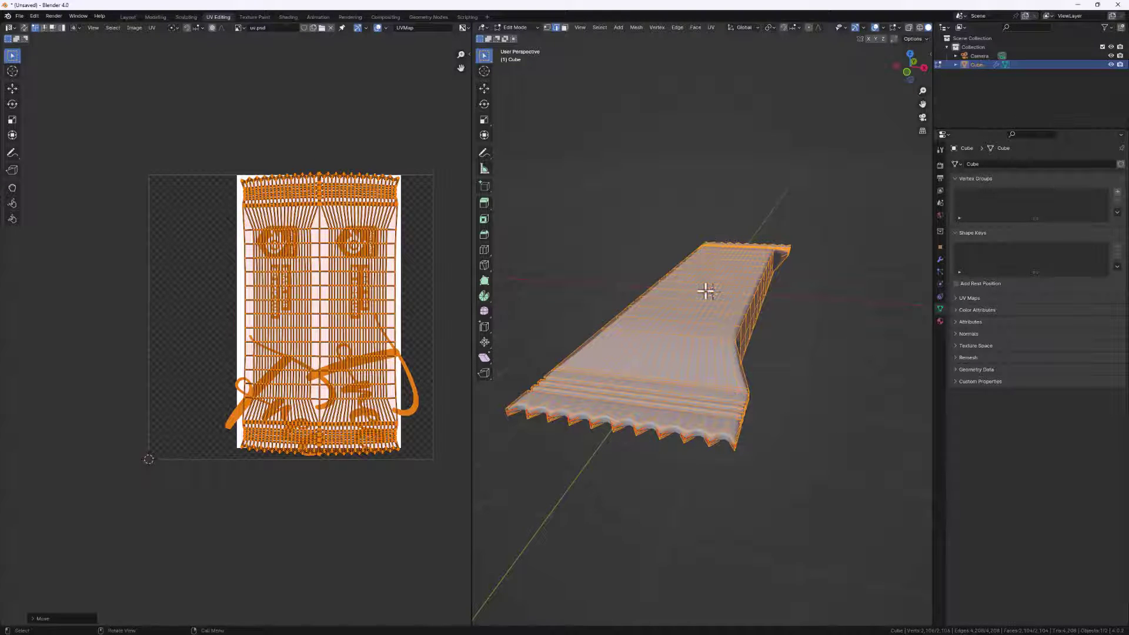
key(alt+a)
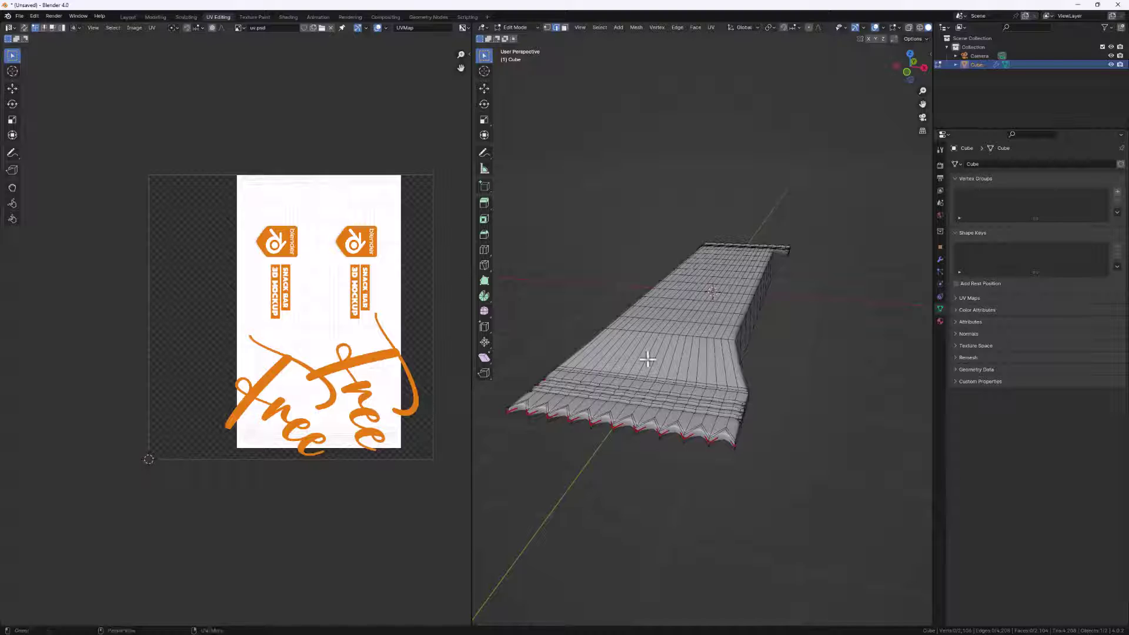
click(729, 337)
key(a)
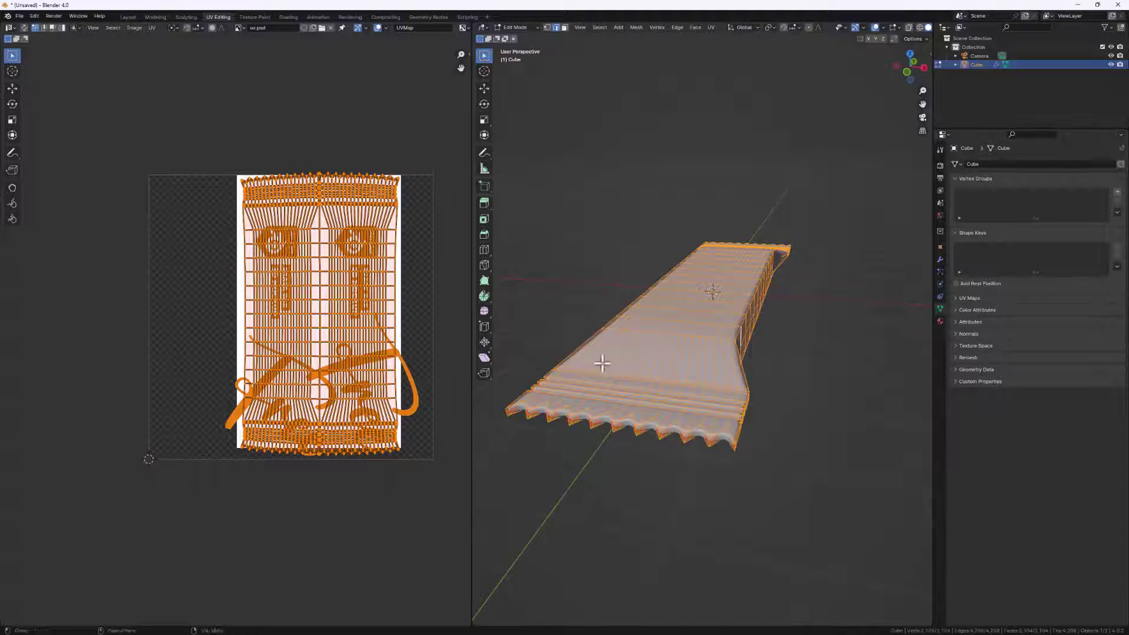
Return to the Layout workspace and display the wrapper in solid shading.
click(132, 16)
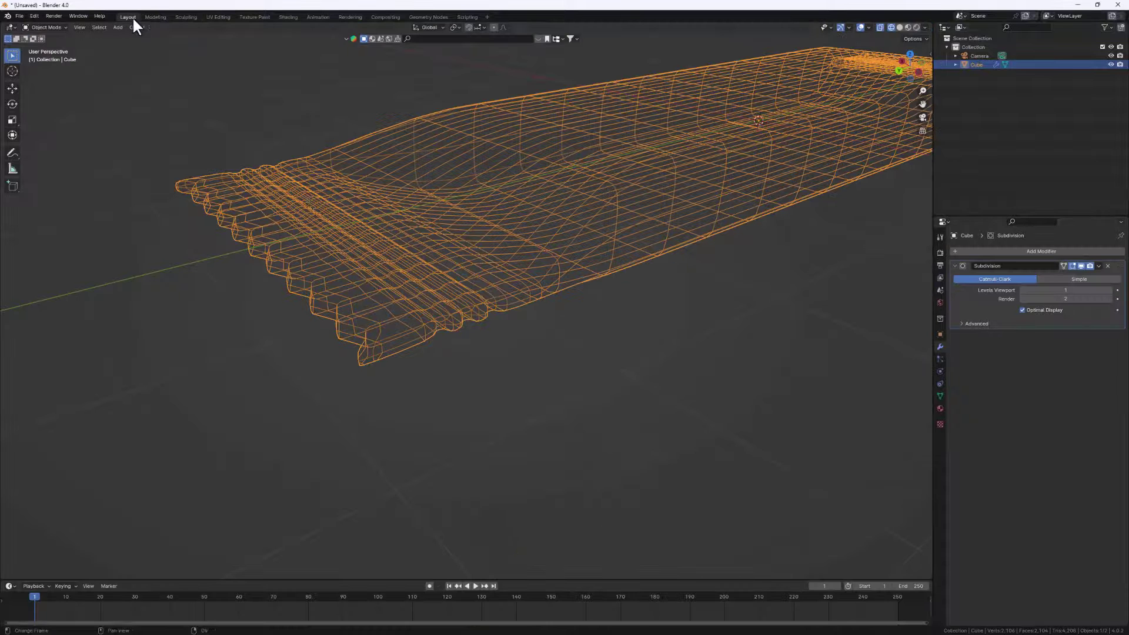
mouse_move(463, 243)
middle_down()
mouse_move(518, 236)
mouse_move(374, 294)
mouse_move(386, 337)
middle_up()
click(901, 27)
Enlarge the timeline area below the 3D viewport and turn it into a Shader Editor showing the wrapper's material nodes.
drag(524, 581, 479, 341)
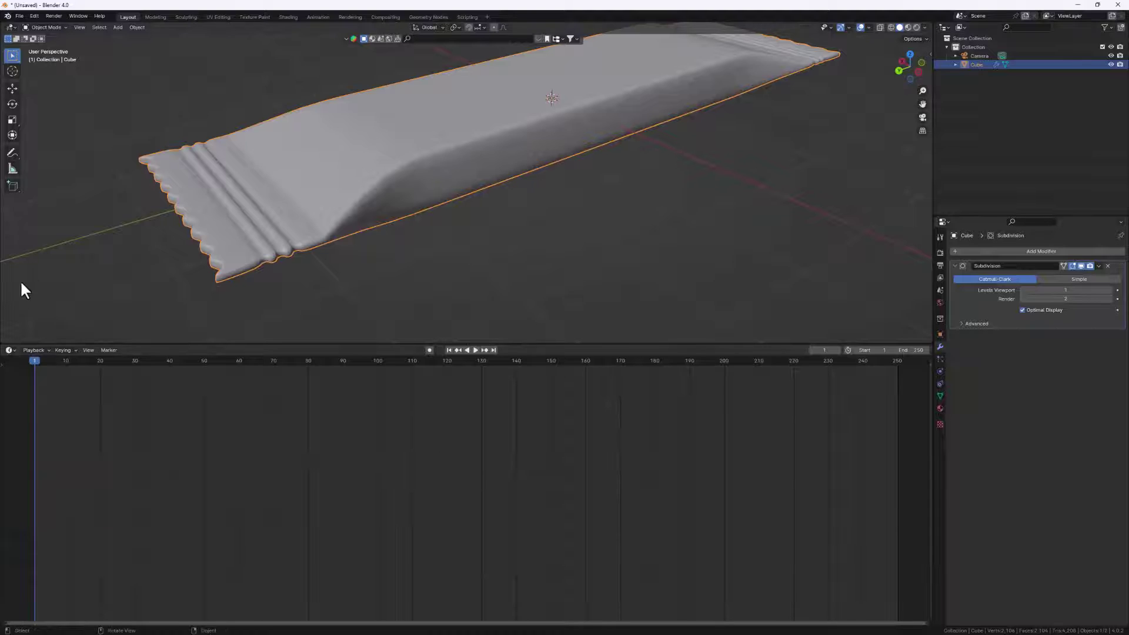
click(11, 350)
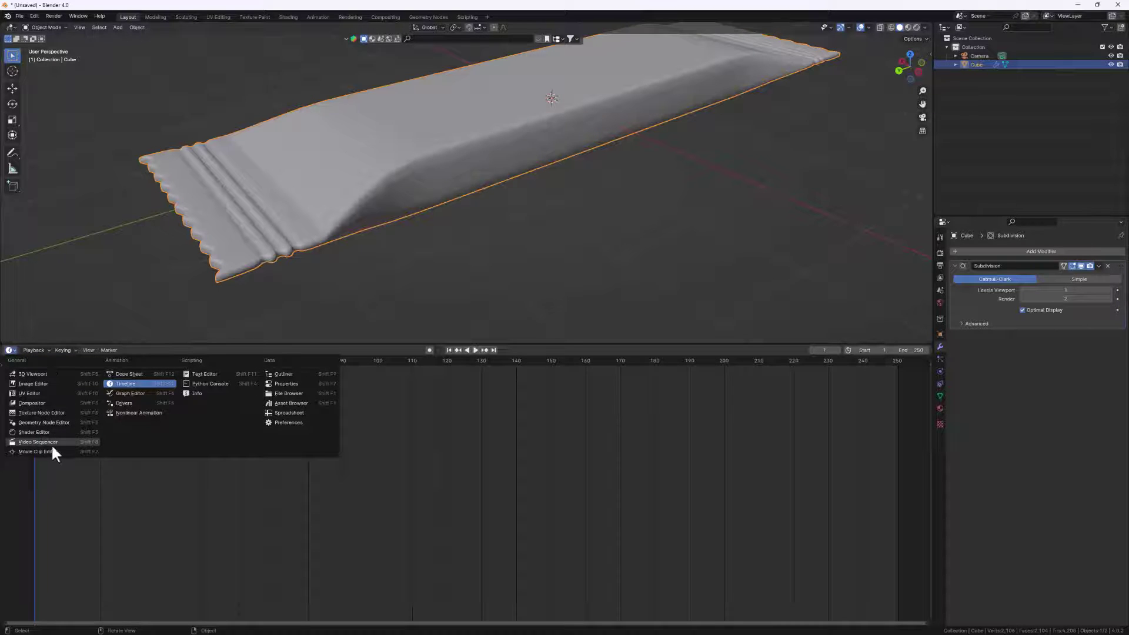
click(34, 432)
scroll(404, 475, up, 3)
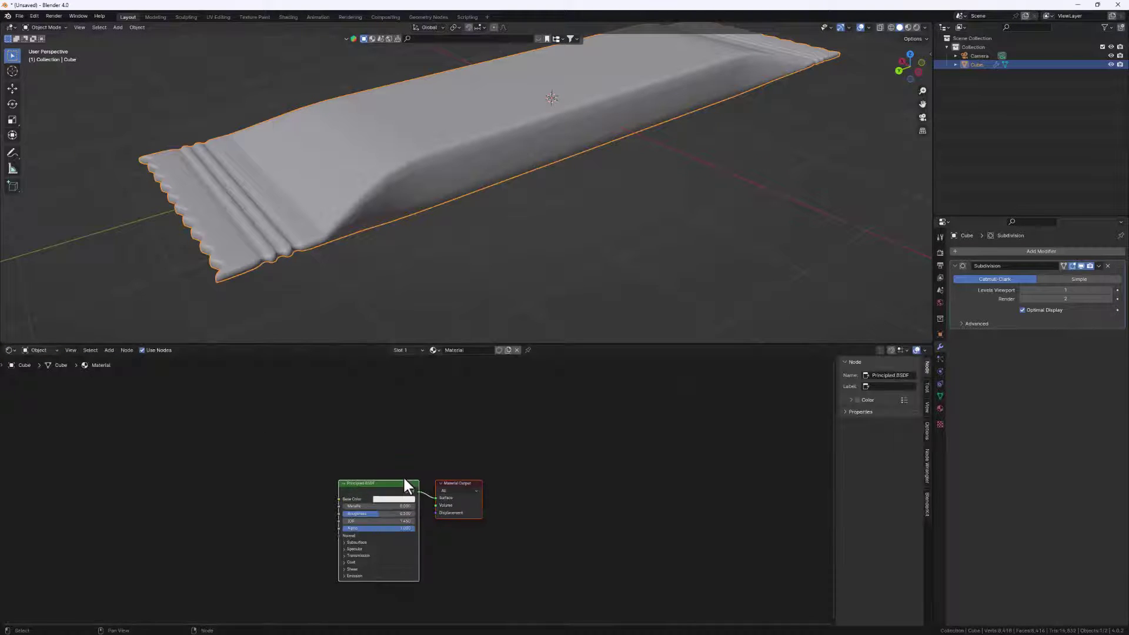
middle_drag(399, 462, 393, 424)
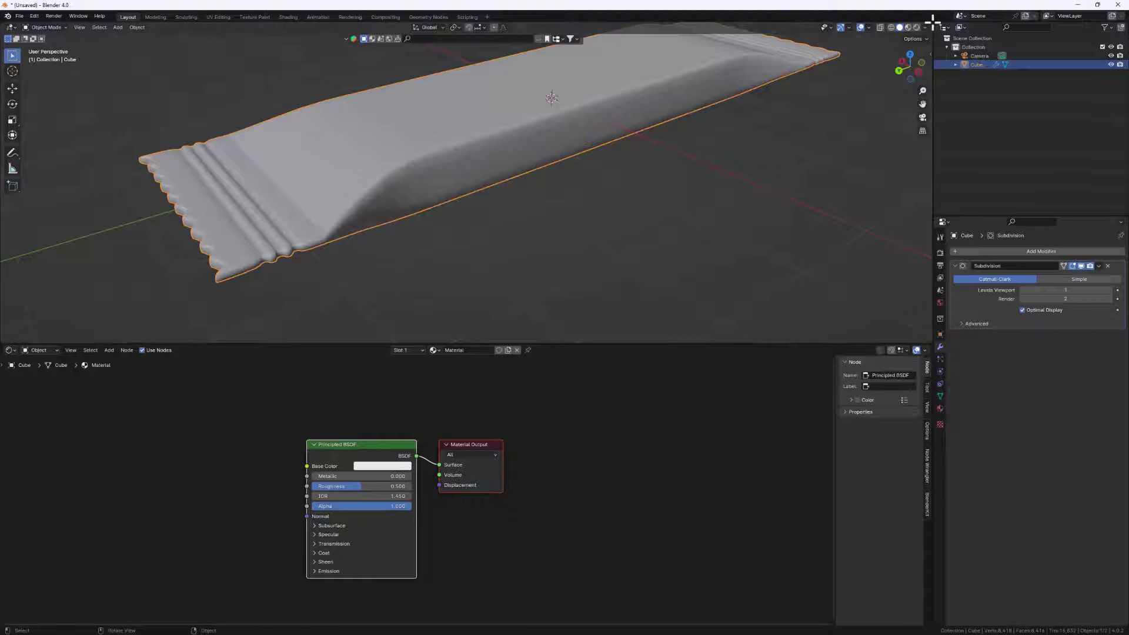
Split the 3D viewport into two side-by-side views and look through the camera in the new one.
drag(931, 25, 532, 206)
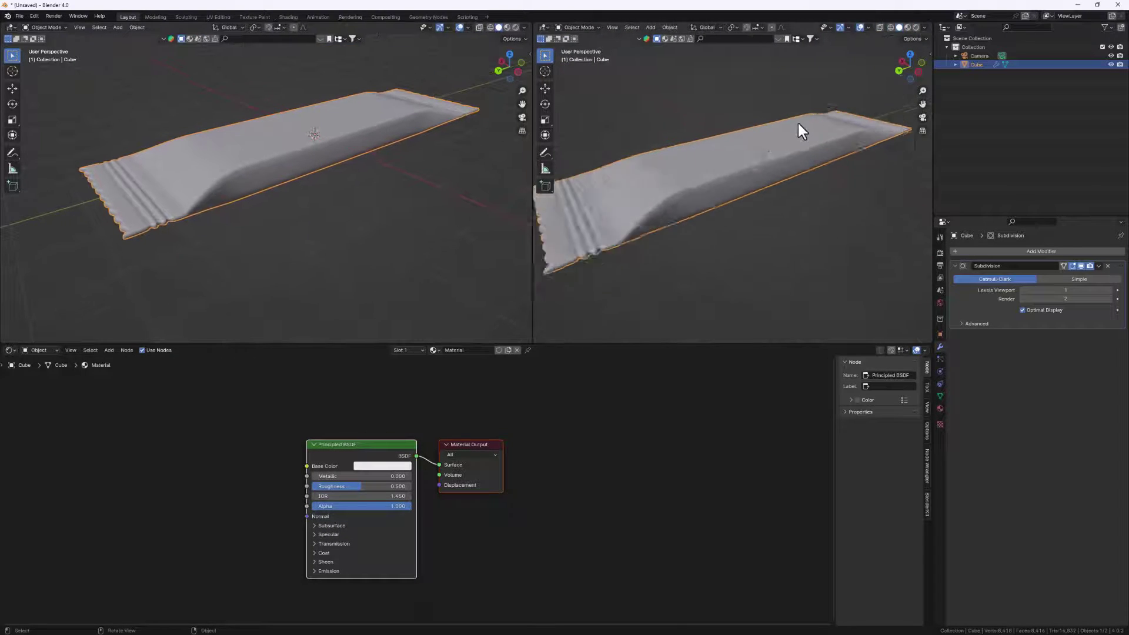
click(922, 117)
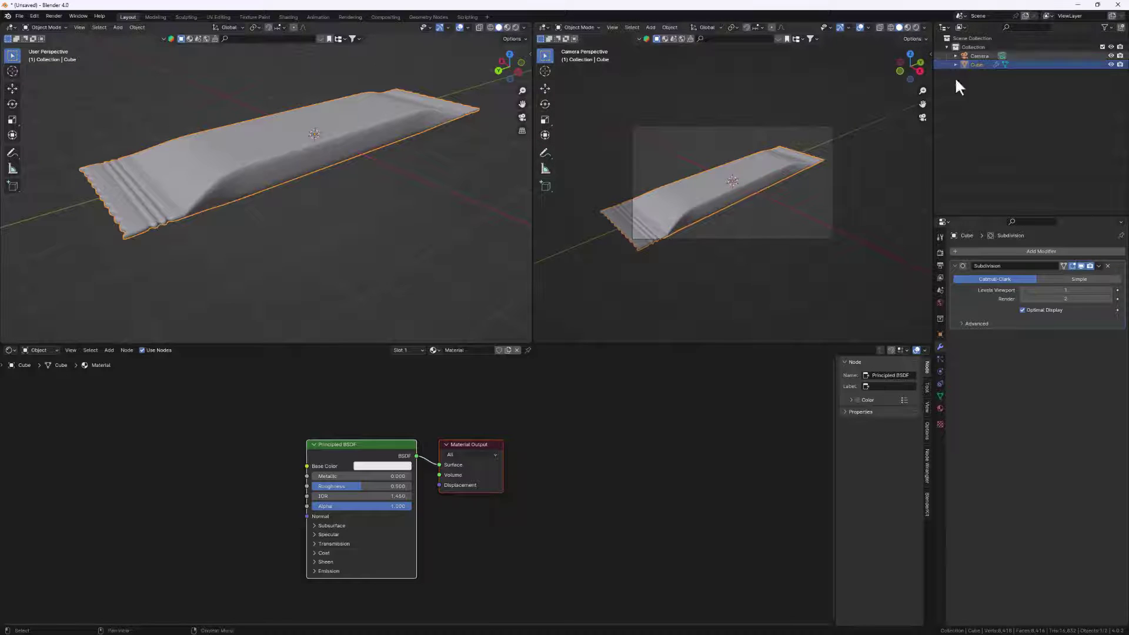
Set the render engine to Cycles on GPU Compute and show the camera view in rendered shading.
click(940, 253)
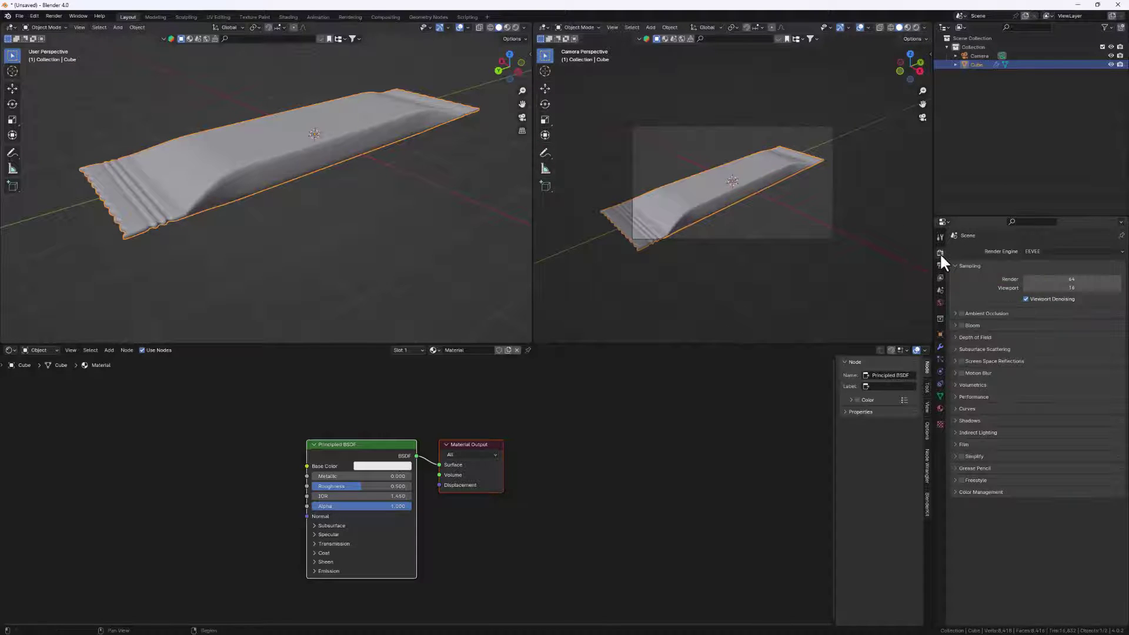
click(1046, 251)
click(1035, 280)
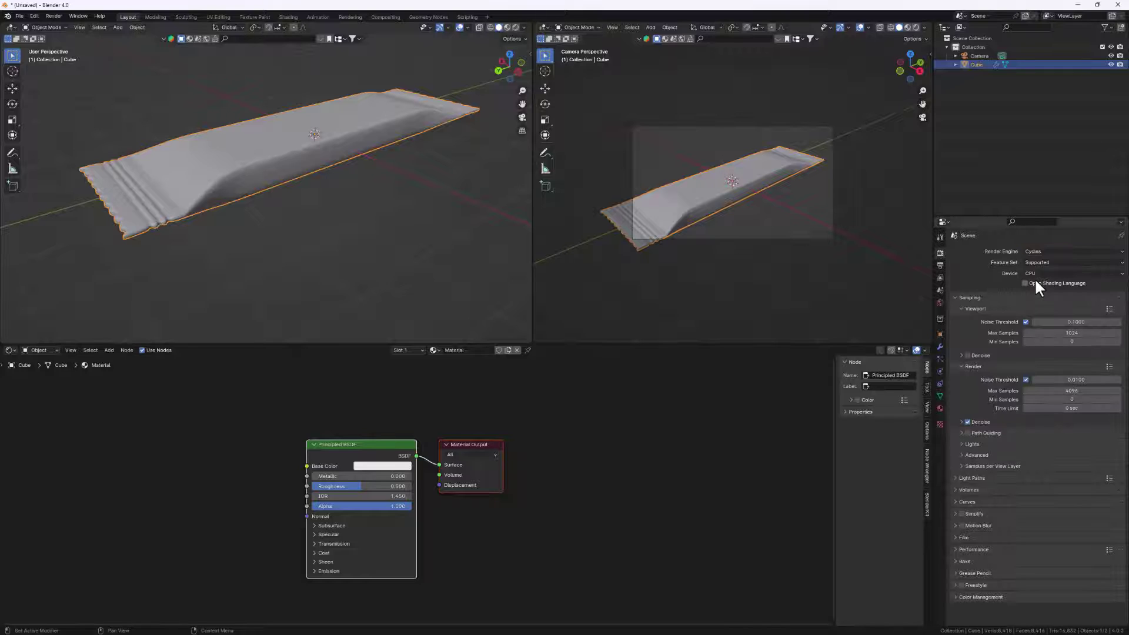
click(1041, 274)
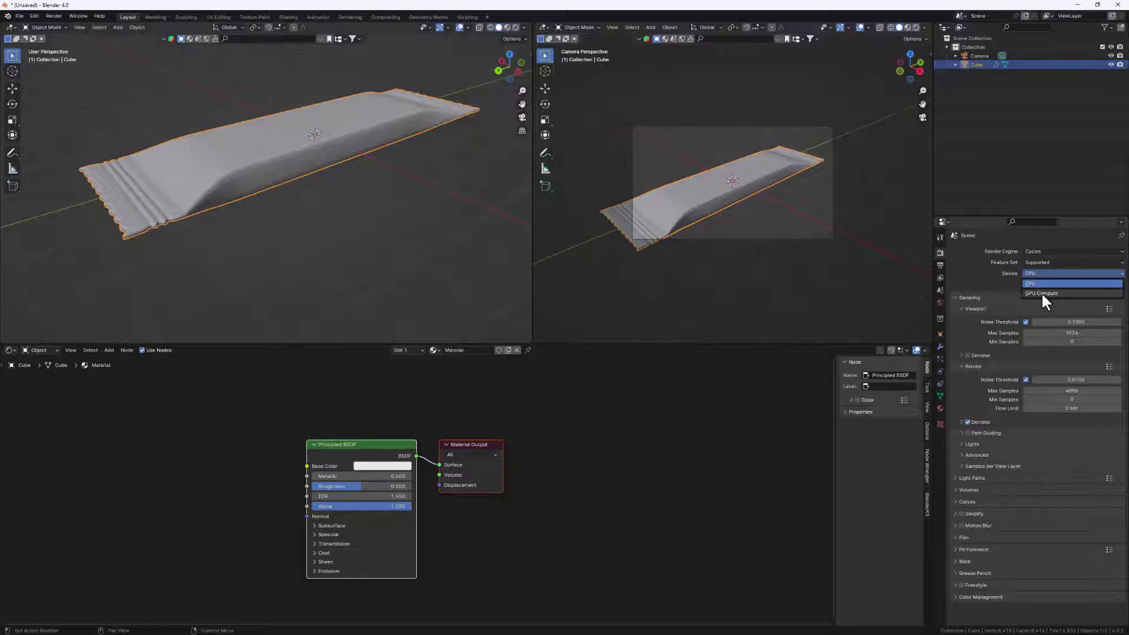
click(1042, 291)
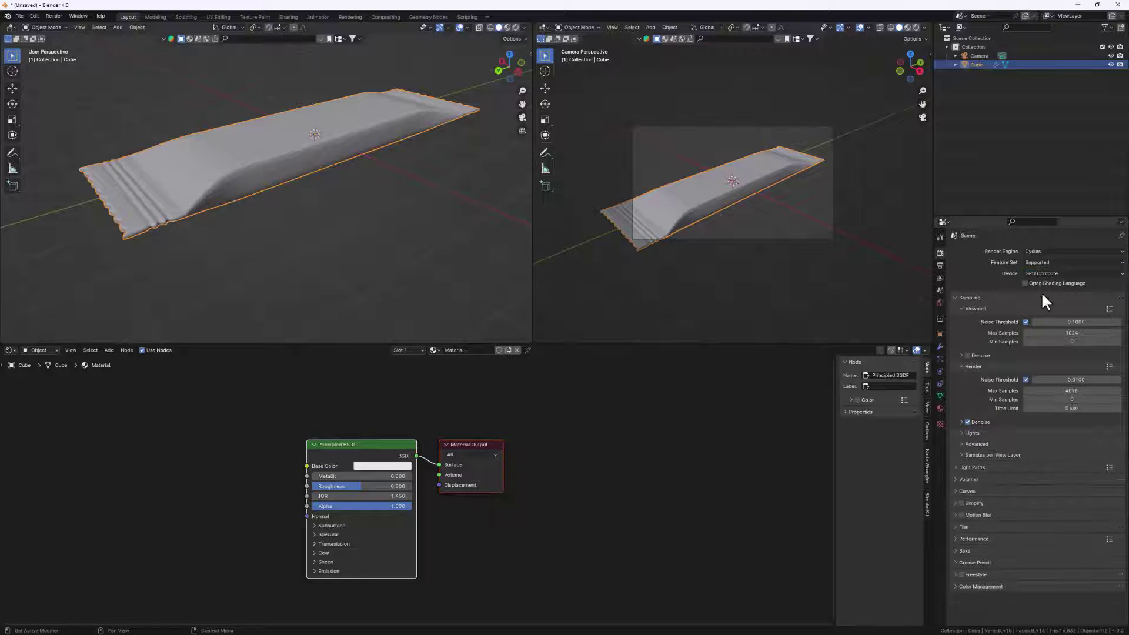
click(915, 26)
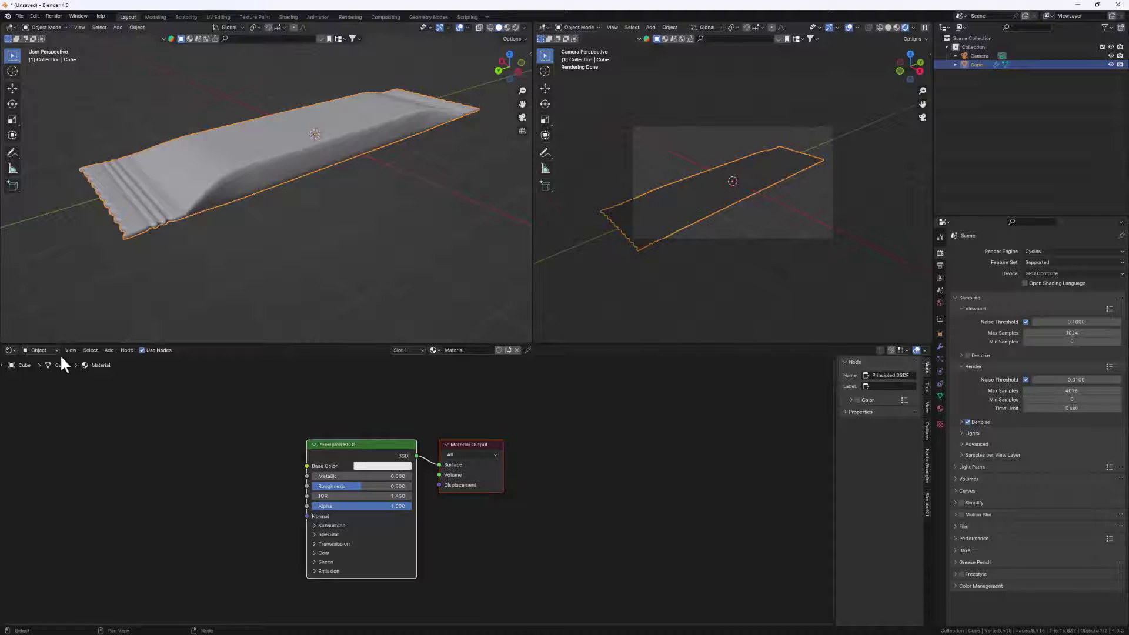
Switch the Shader Editor to the World nodes and add an Environment Texture with Mapping and Texture Coordinate nodes to the Background node.
click(44, 350)
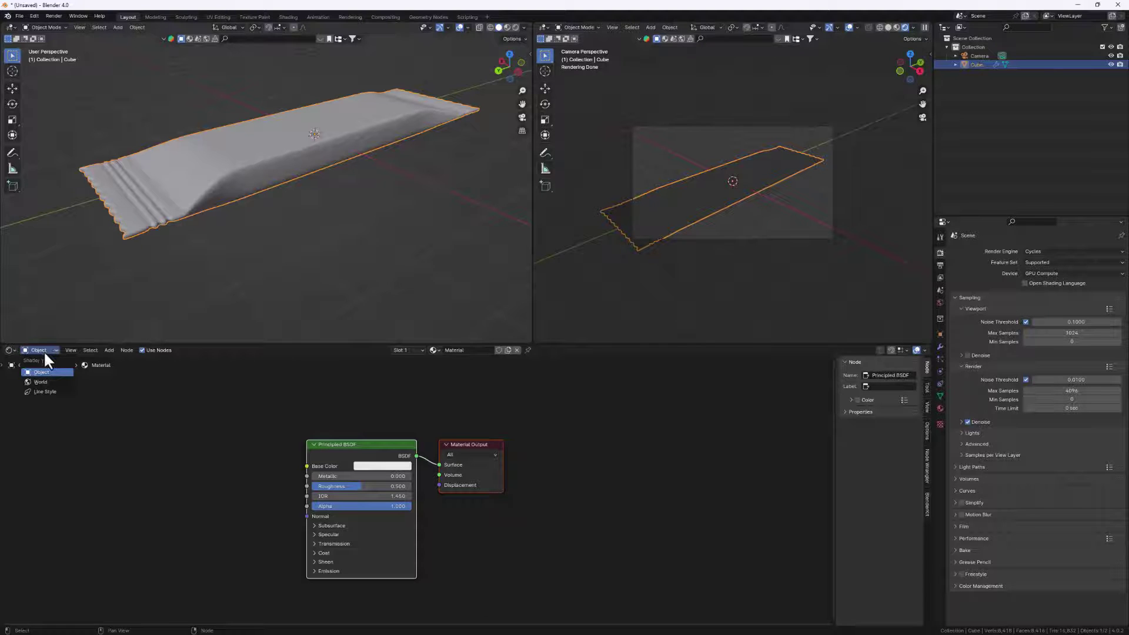
click(211, 414)
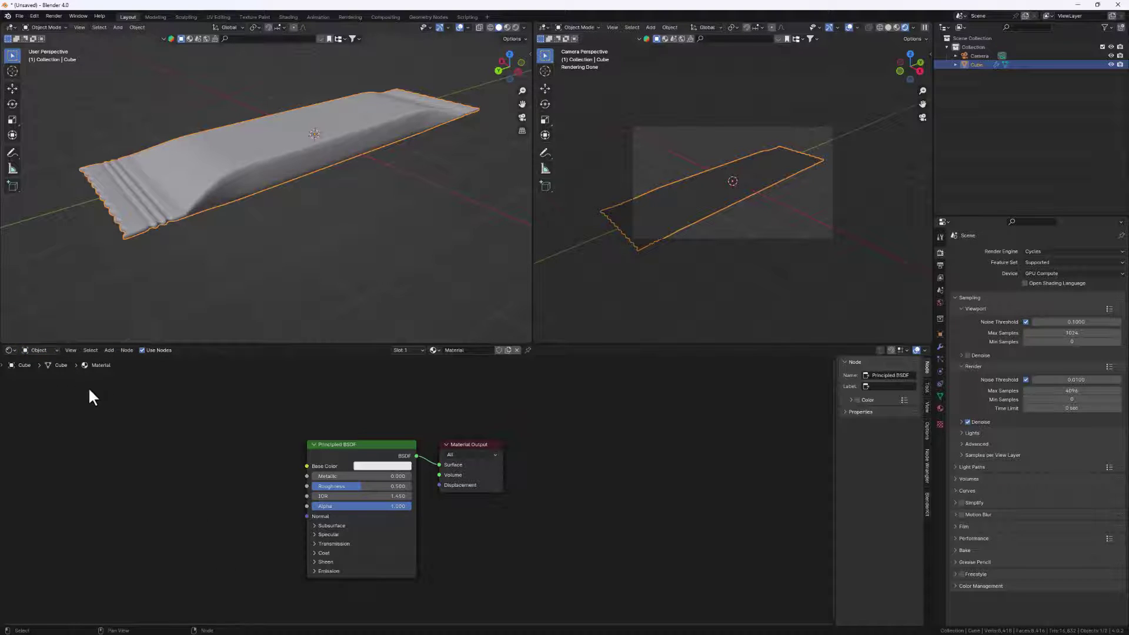
click(37, 348)
click(39, 381)
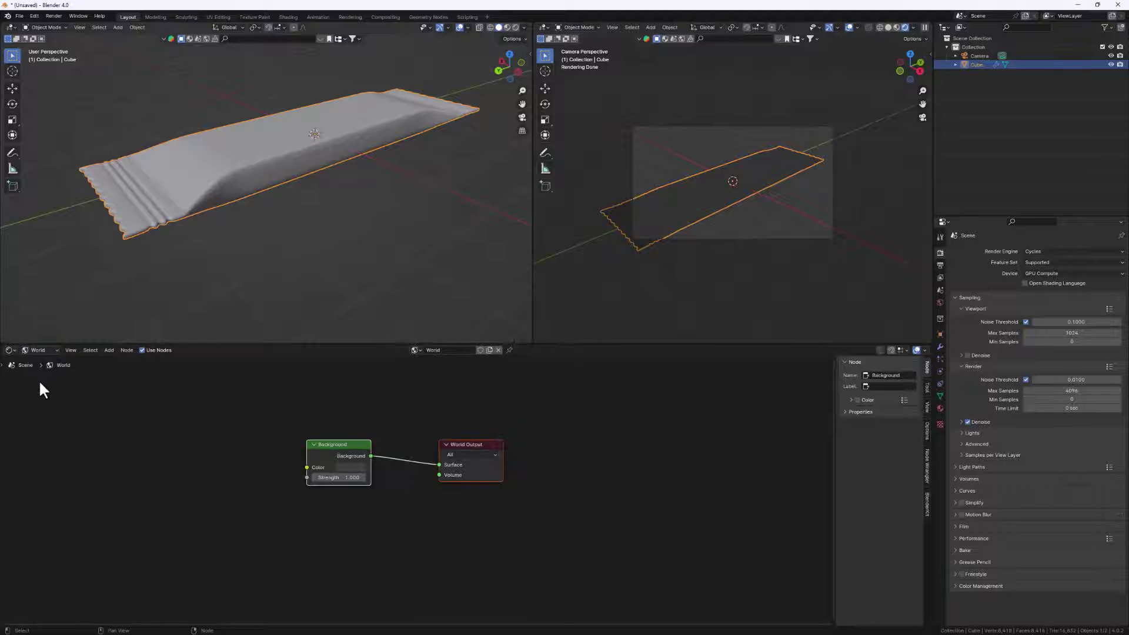
scroll(320, 461, up, 2)
click(360, 439)
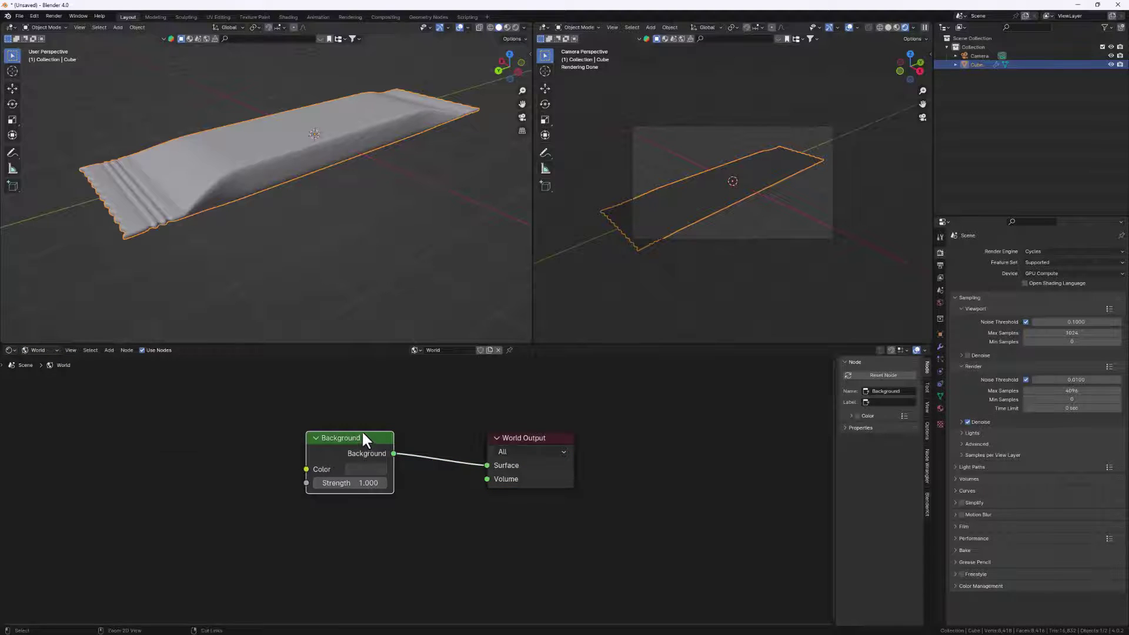
key(ctrl+t)
middle_drag(226, 435, 349, 426)
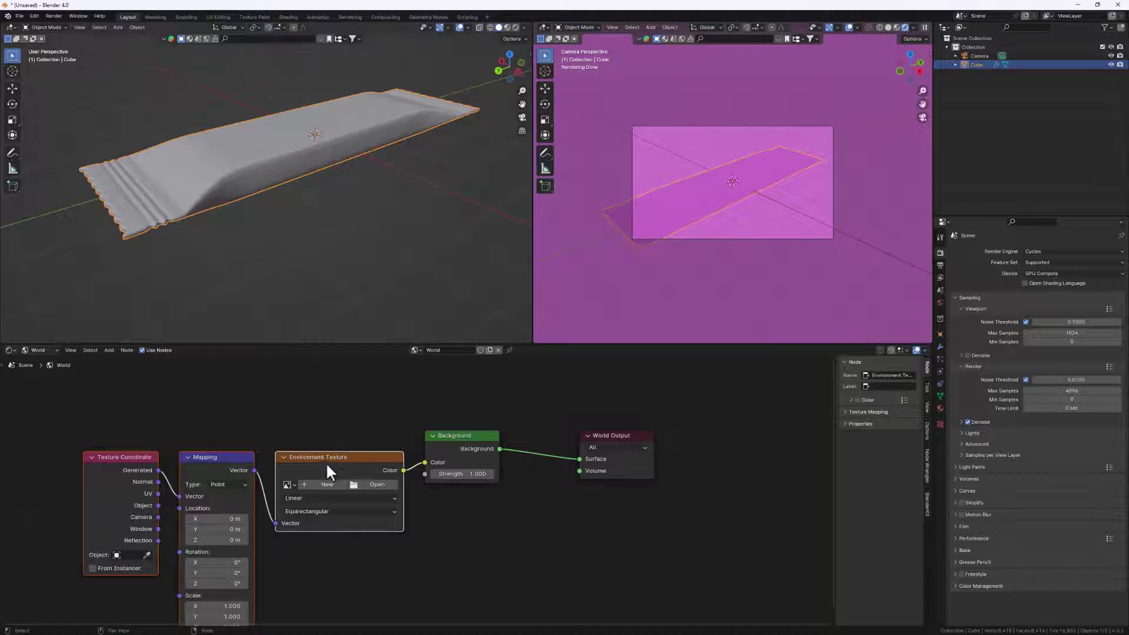
Load modern_buildings_2_2k.hdr from the hdri folder into the Environment Texture node.
click(377, 484)
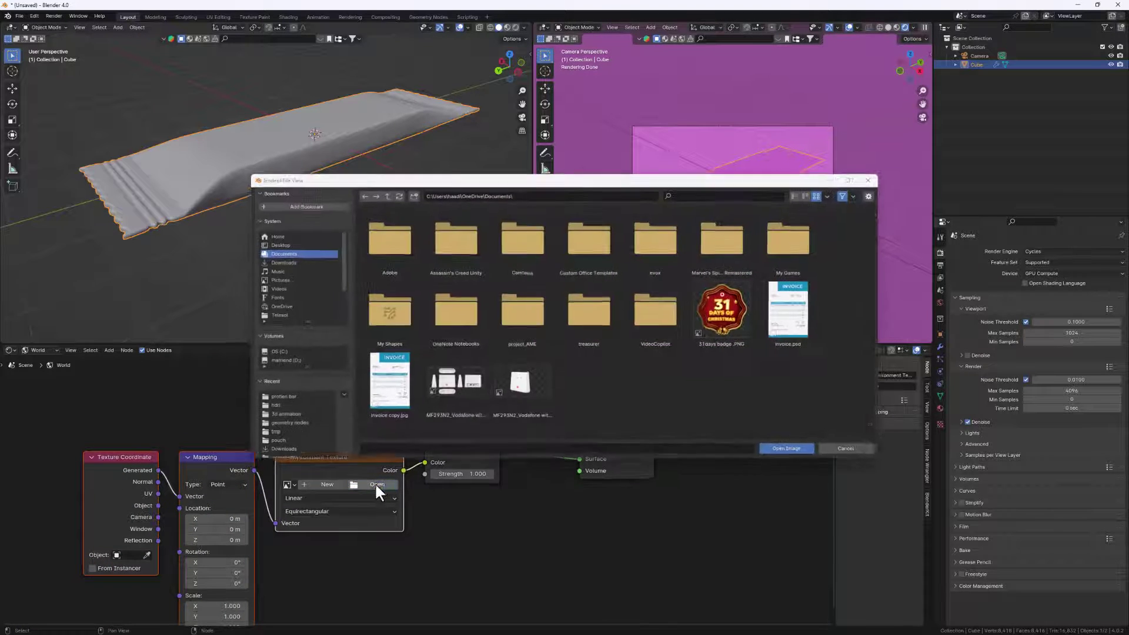
click(275, 406)
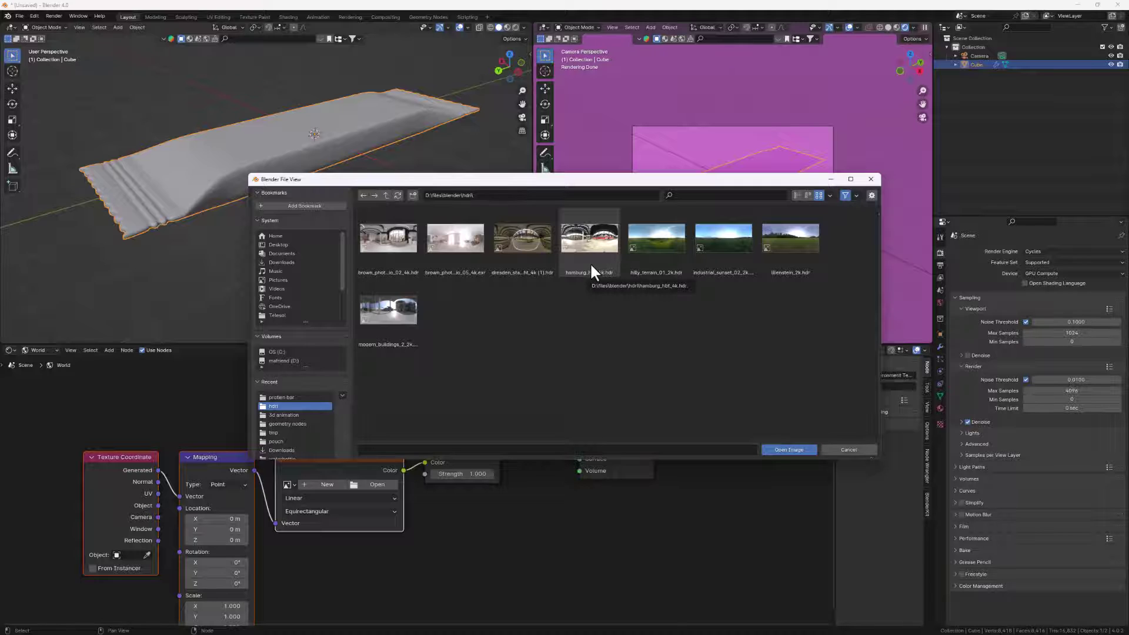
click(460, 247)
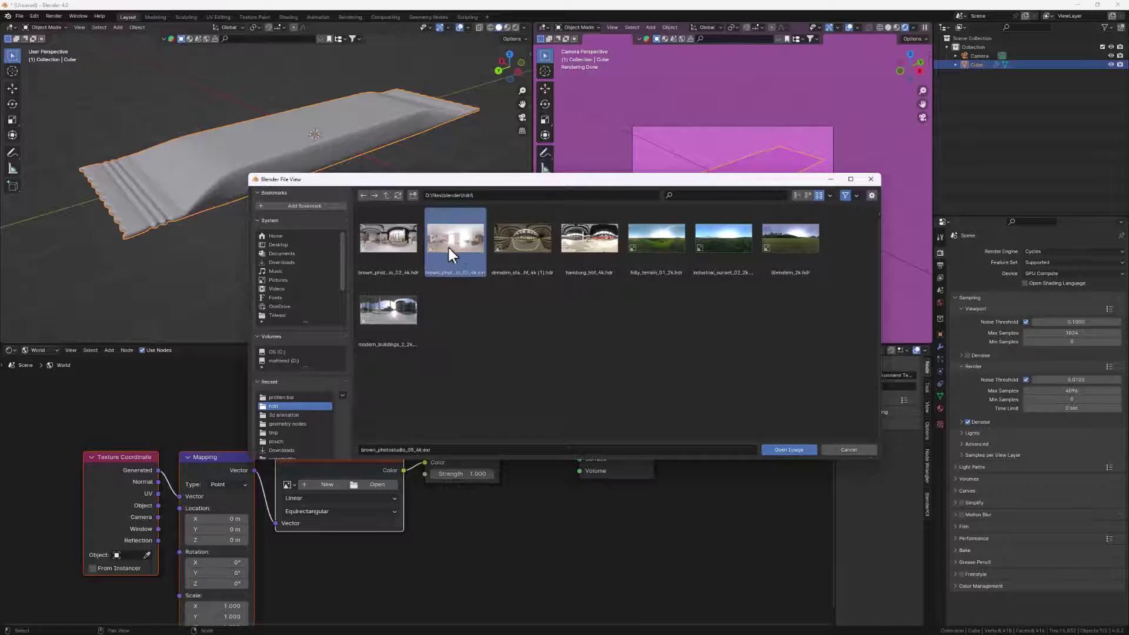
double_click(382, 313)
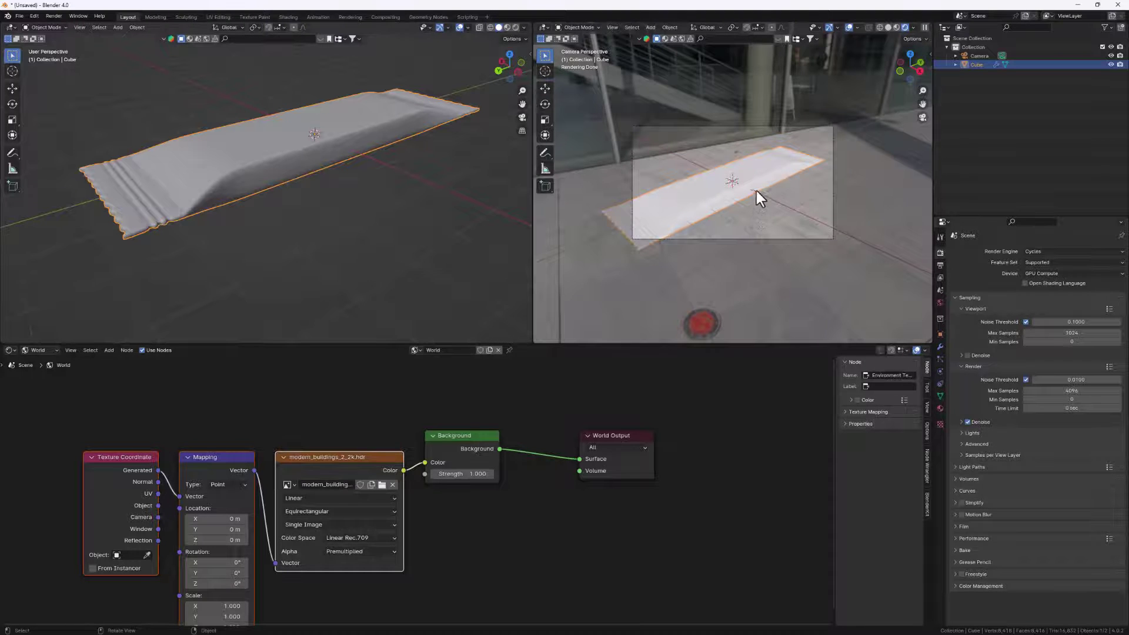
Return the rendered viewport to the camera view and lock the camera to the view.
middle_drag(756, 190, 716, 198)
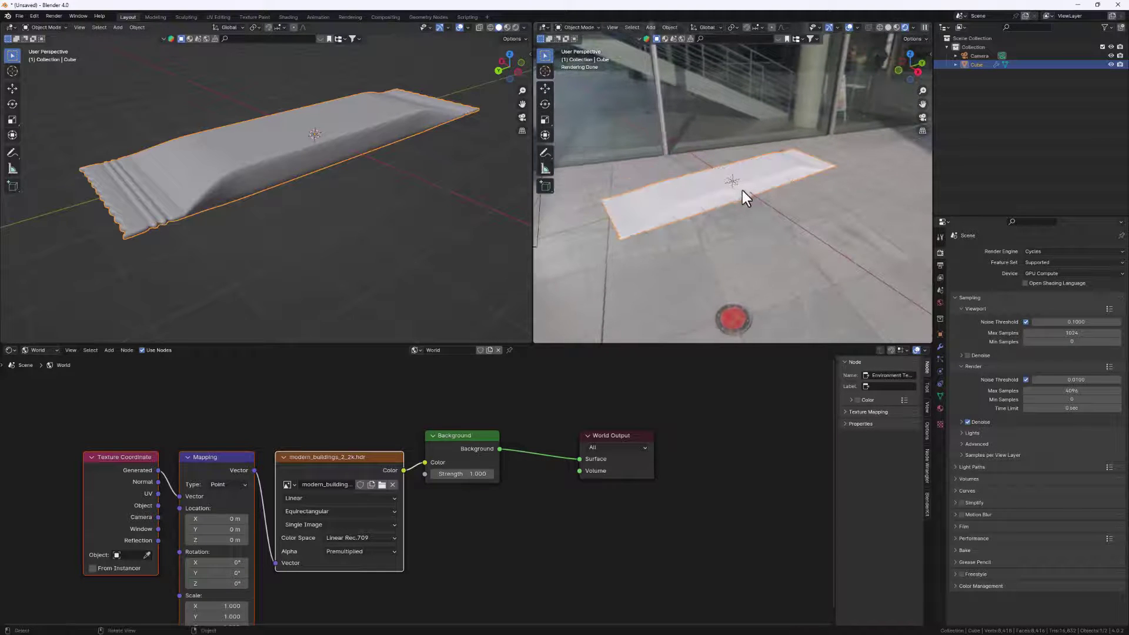
click(922, 117)
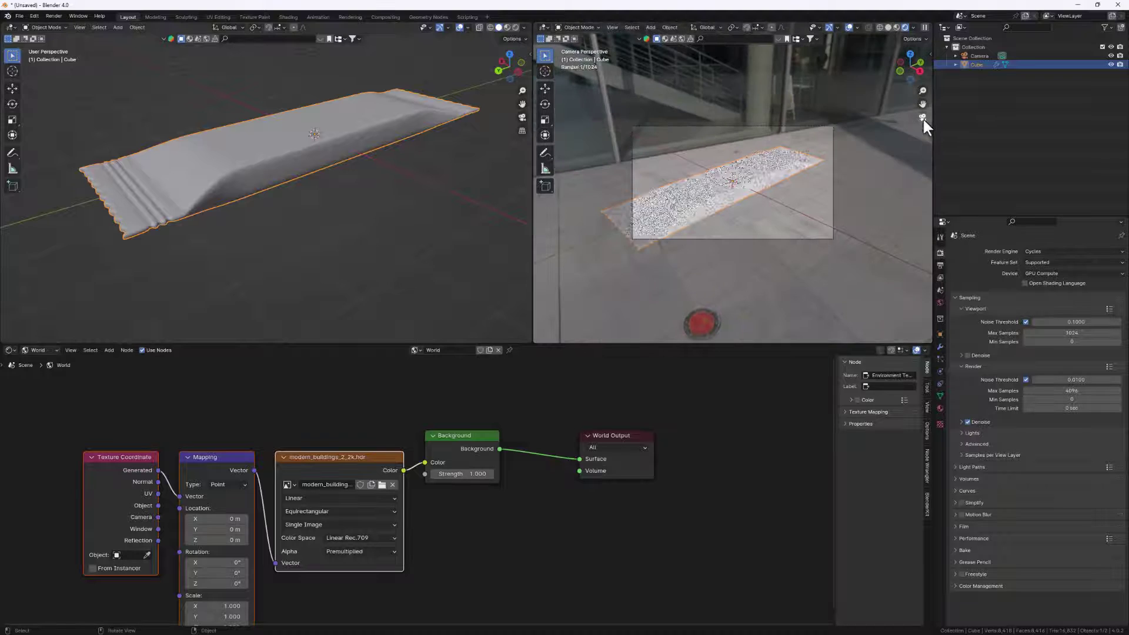
scroll(745, 160, up, 2)
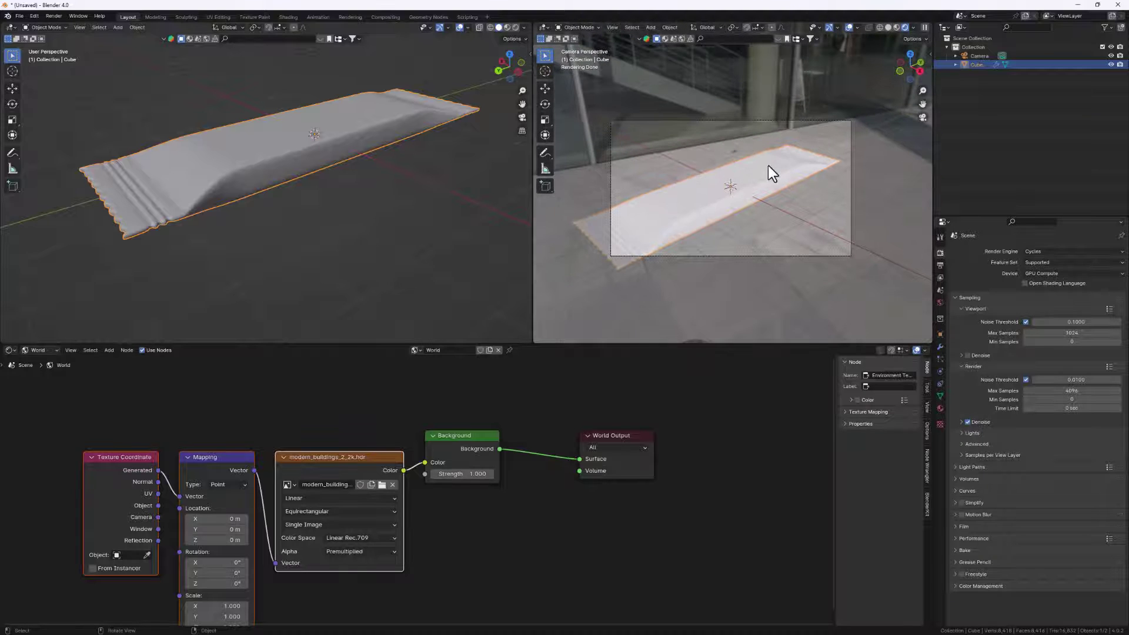
key(n)
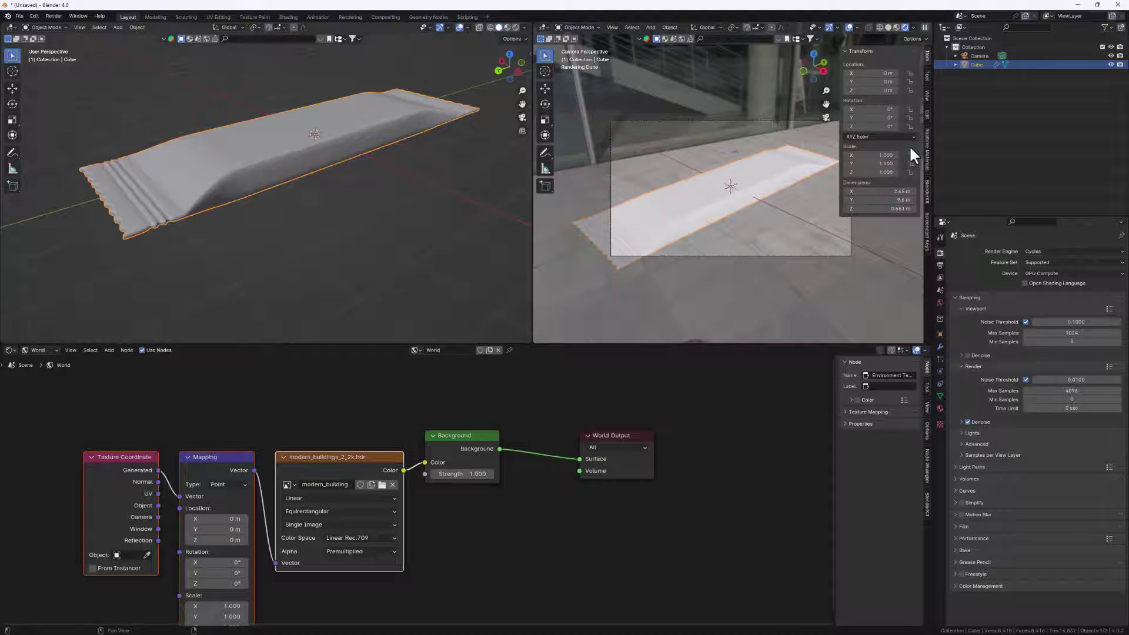
click(926, 116)
click(927, 99)
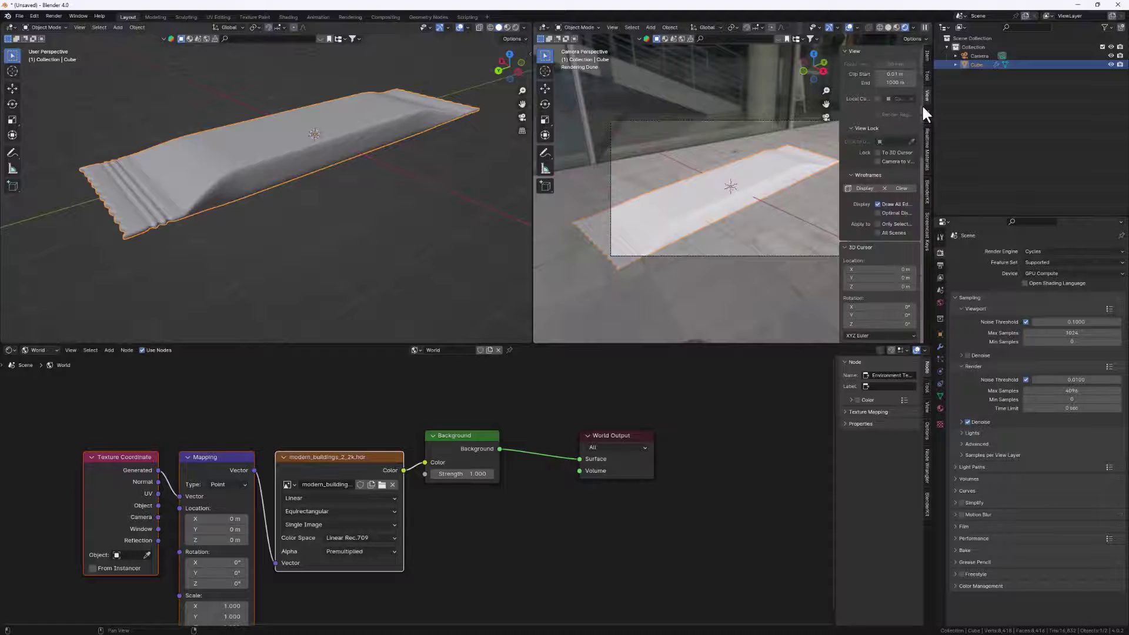
click(877, 161)
key(n)
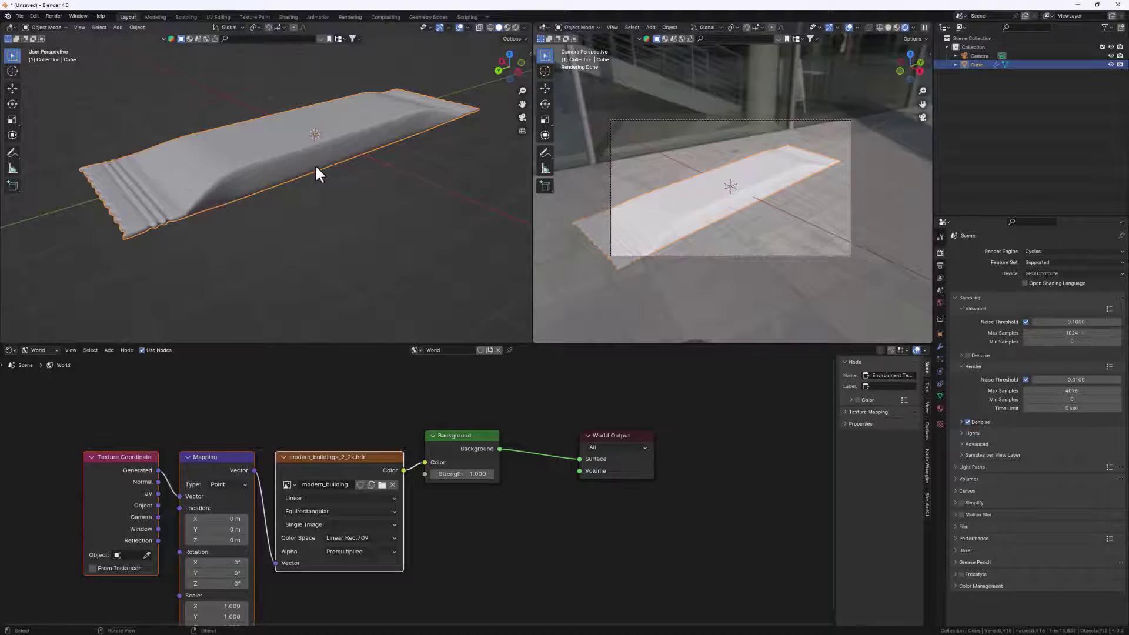
Switch the Shader Editor back to the object's material and move the Material Output node farther away from the Principled BSDF.
click(39, 350)
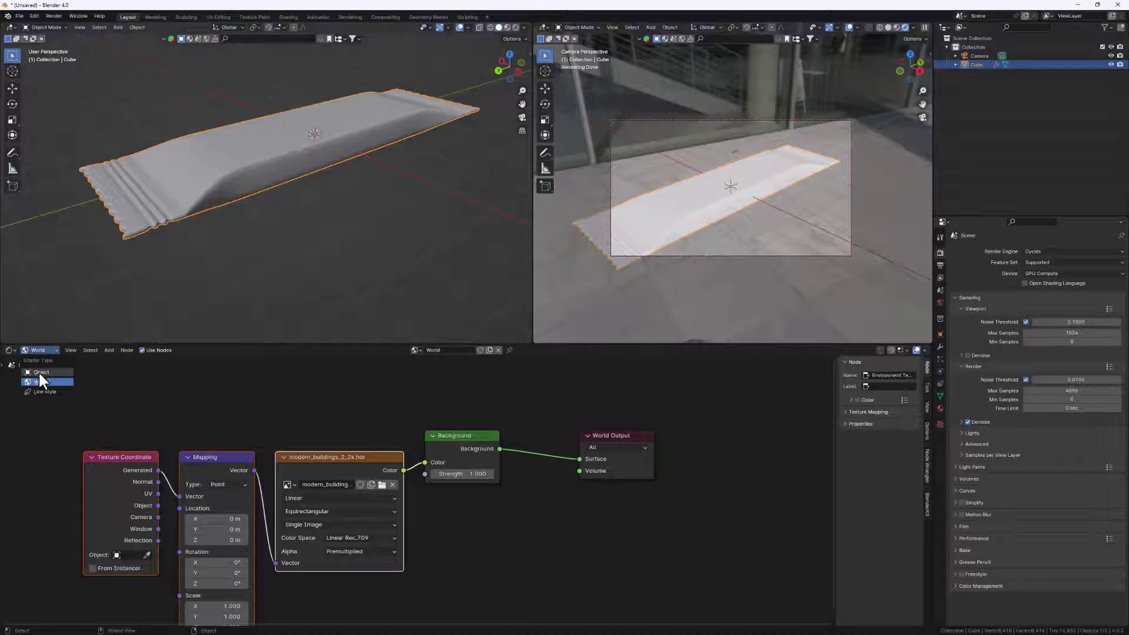
click(38, 372)
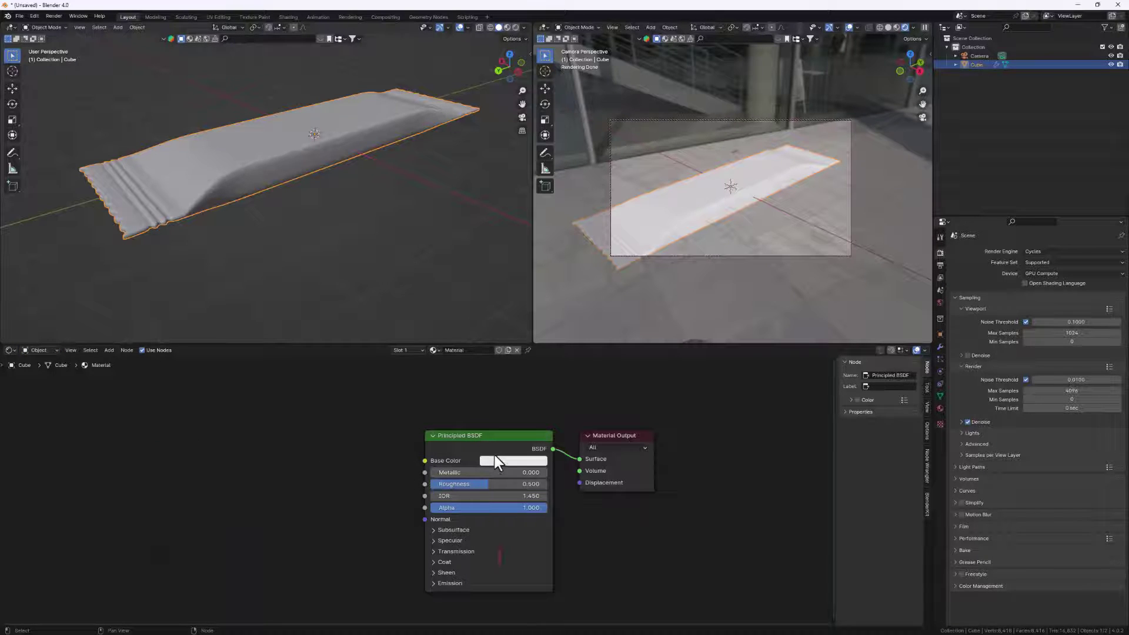
click(625, 437)
drag(623, 439, 707, 433)
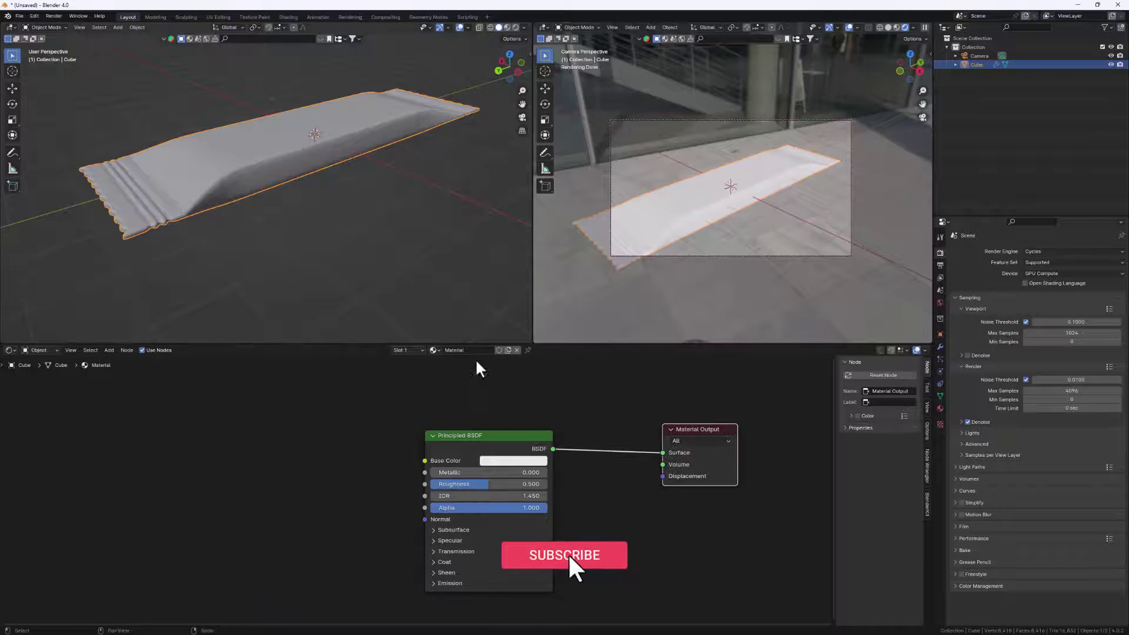
Disconnect the Principled BSDF from the Material Output's surface and delete the Principled BSDF node.
scroll(476, 462, up, 3)
click(476, 445)
scroll(477, 446, down, 3)
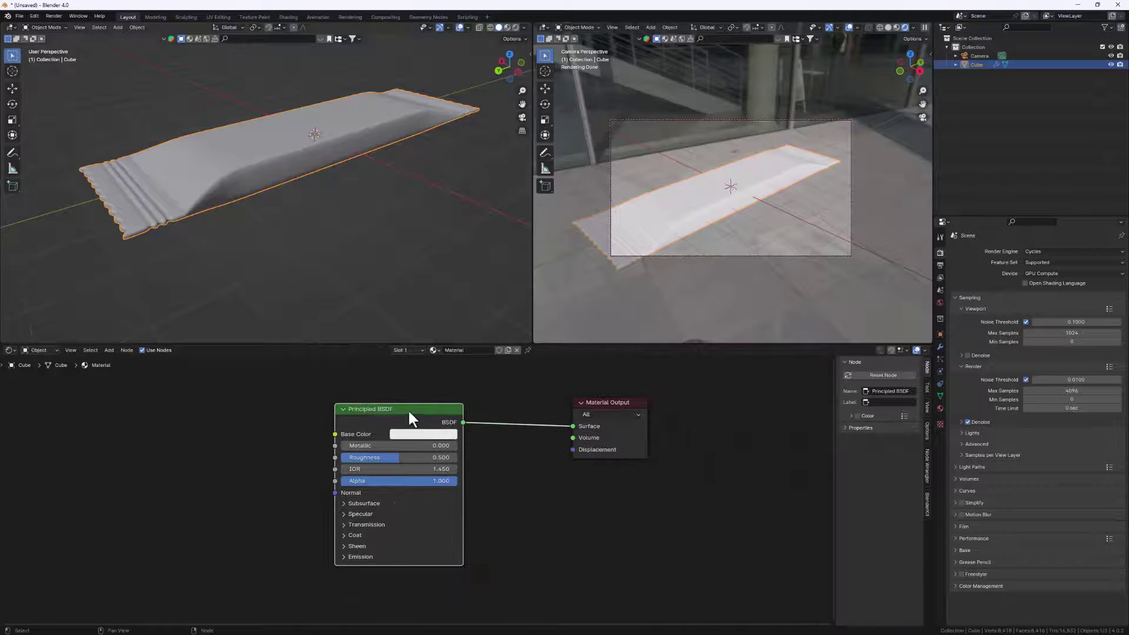
drag(570, 426, 503, 441)
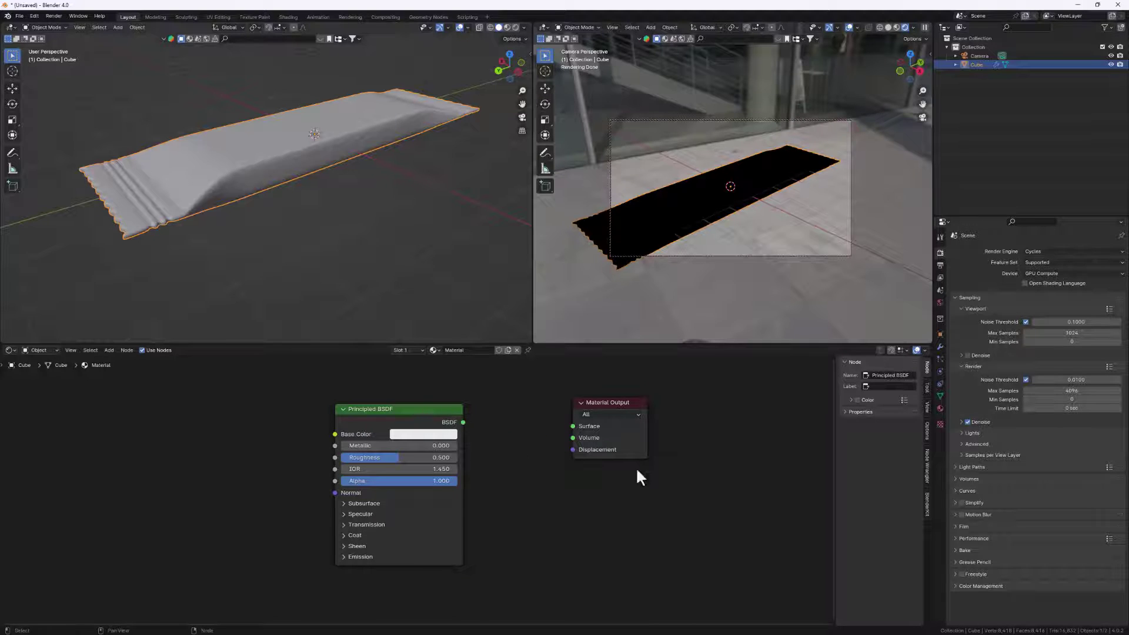
key(x)
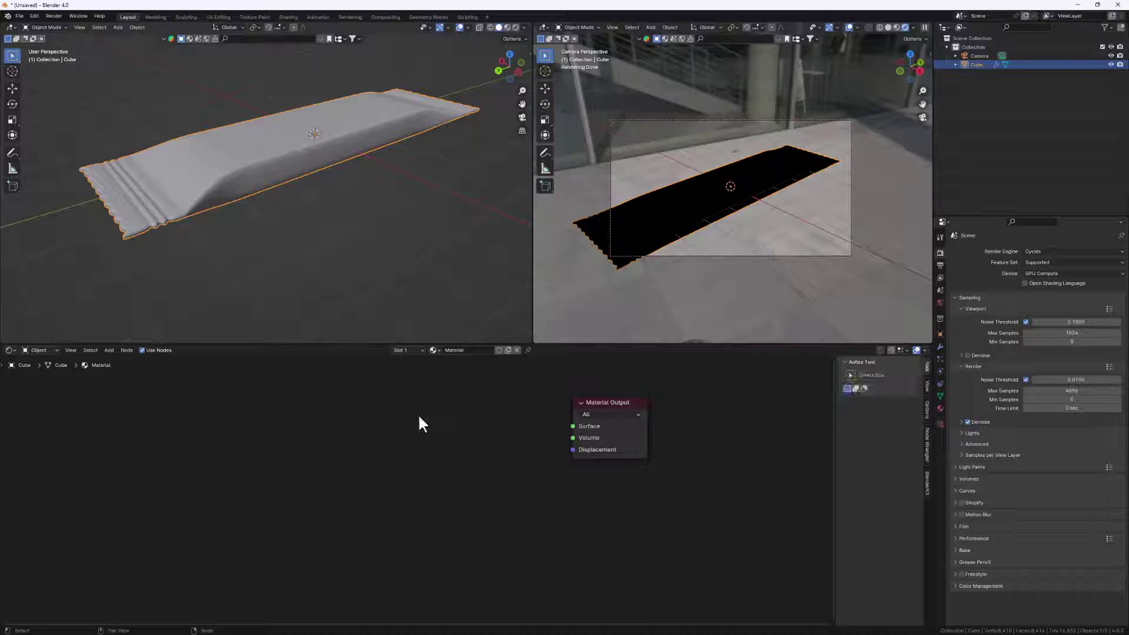
Add a Glossy BSDF shader to the wrapper's material and connect it to the Material Output's surface.
key(shift+a)
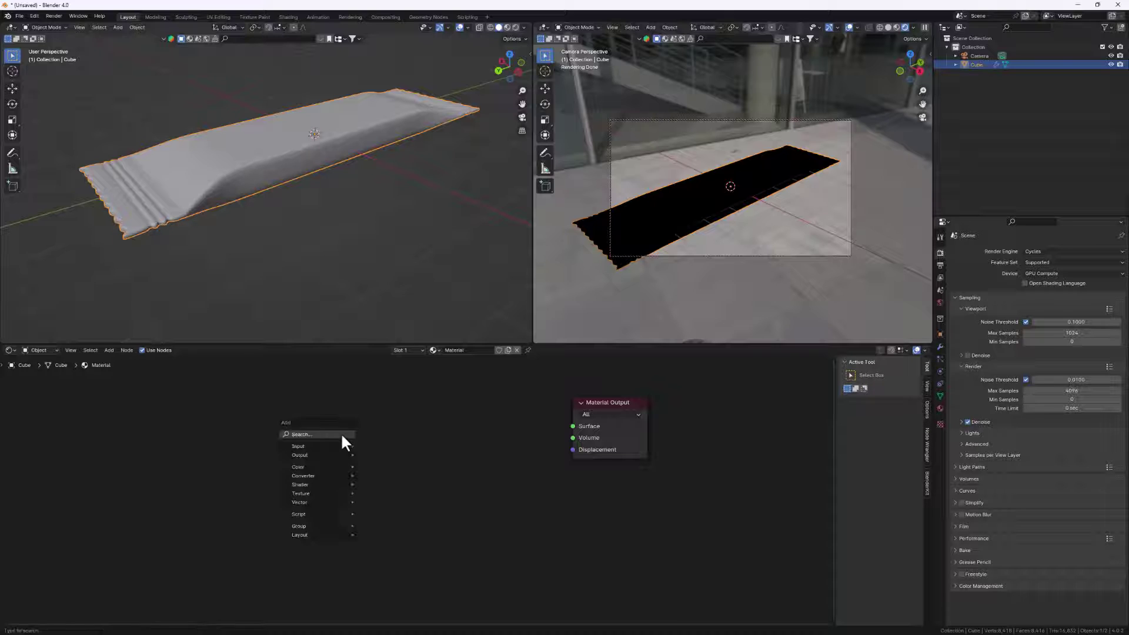
mouse_move(328, 484)
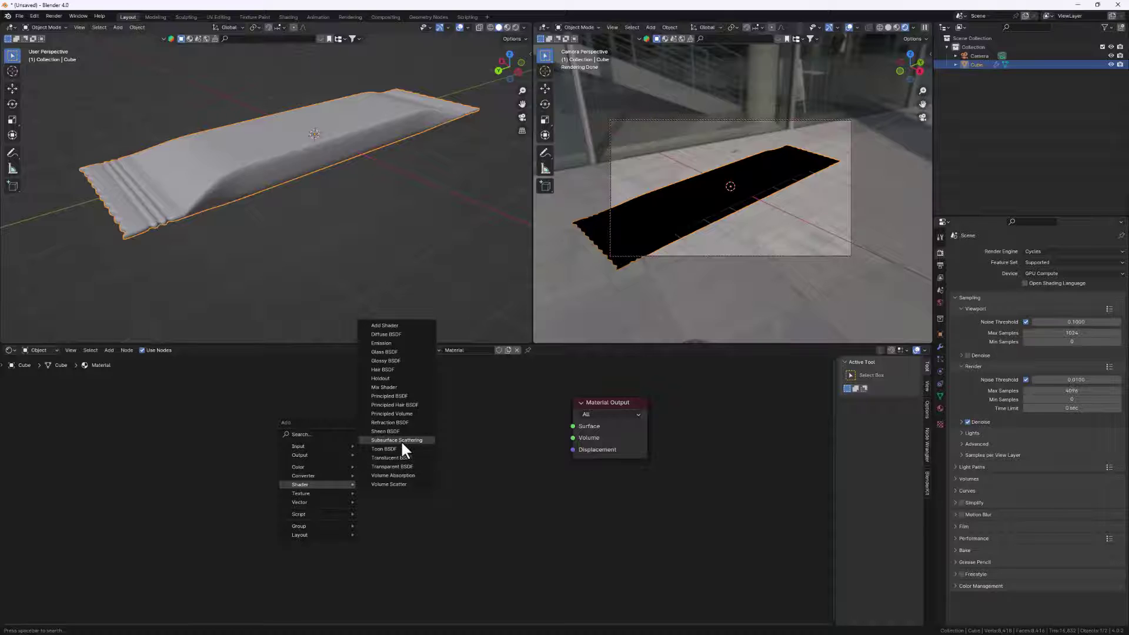
click(393, 360)
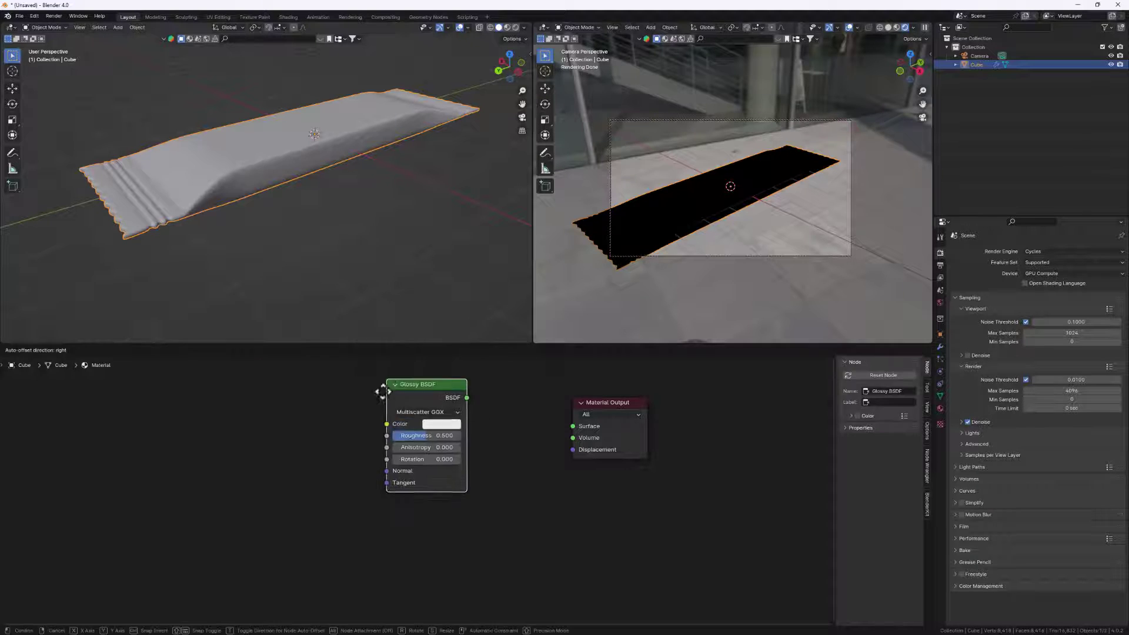
click(382, 415)
drag(458, 433, 572, 426)
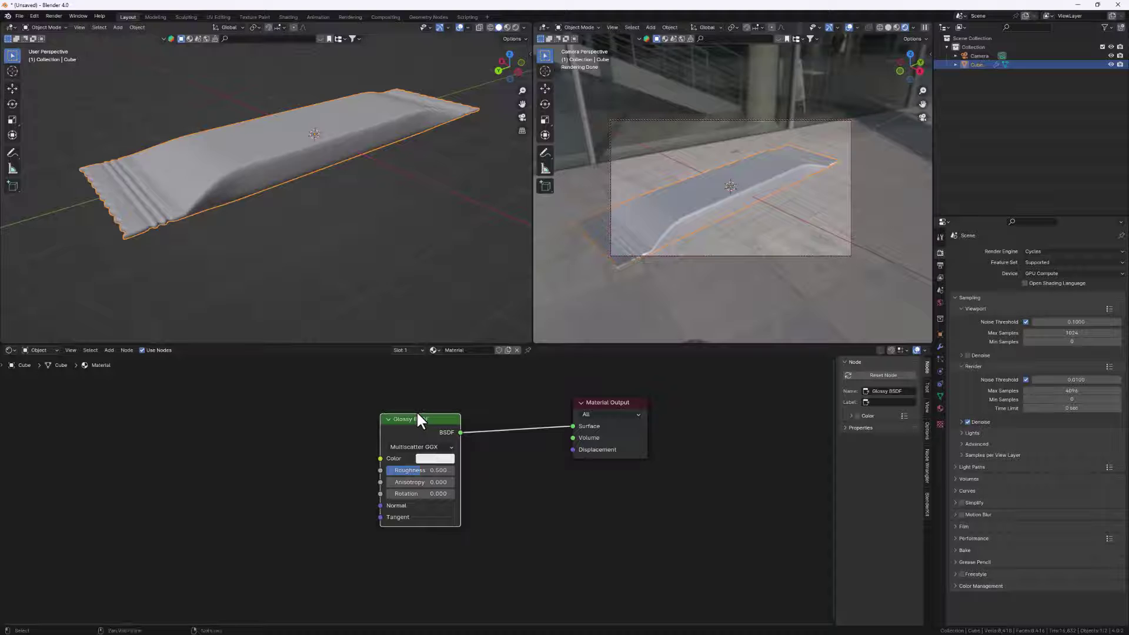
Add an Image Texture with Mapping and Texture Coordinate nodes to the Glossy BSDF's color and load uv.psd into it.
key(ctrl+t)
scroll(257, 468, down, 1)
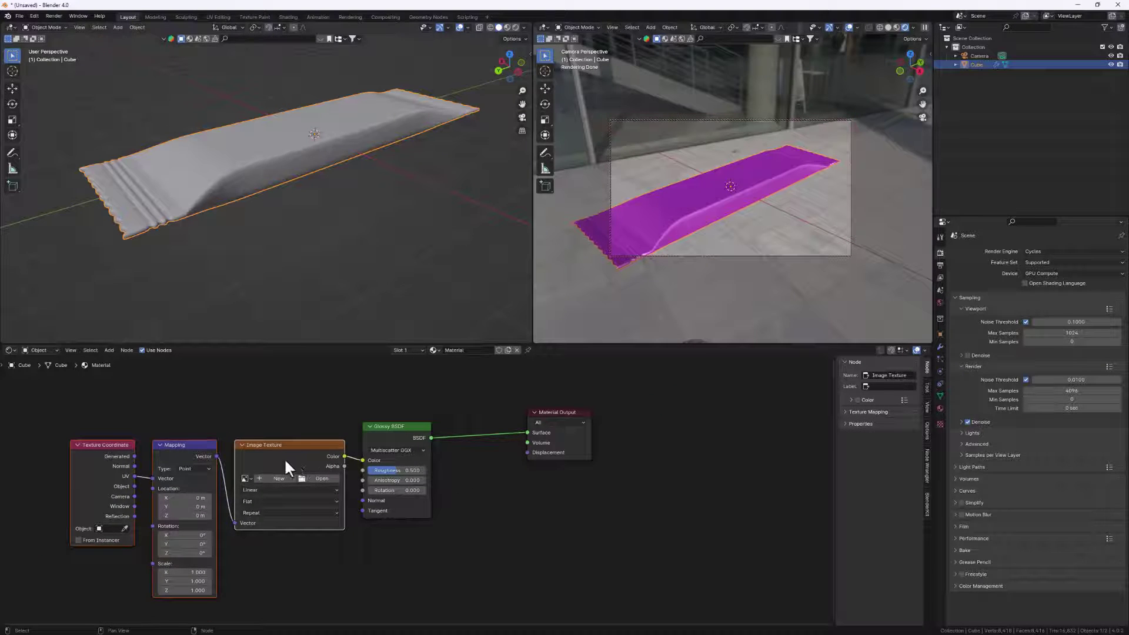
scroll(286, 470, up, 3)
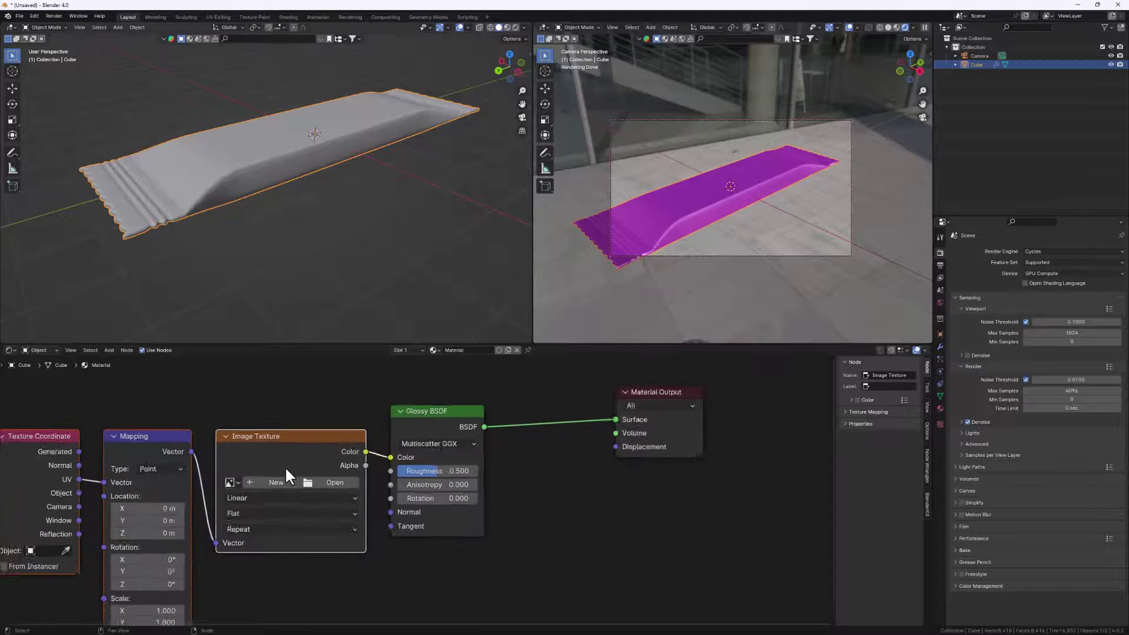
click(233, 486)
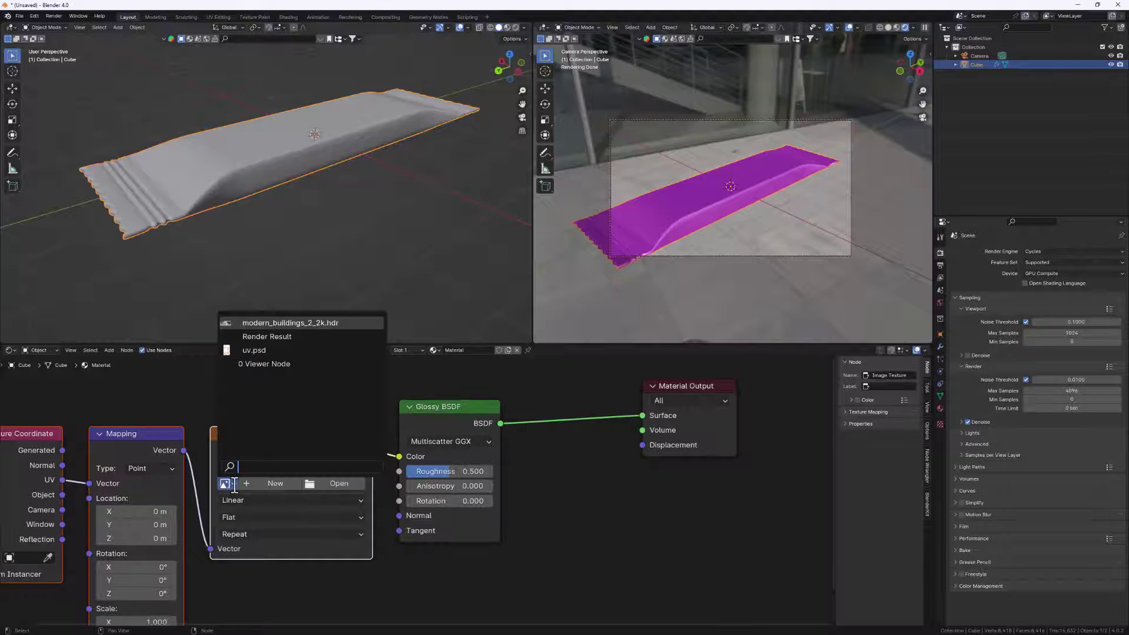
click(263, 351)
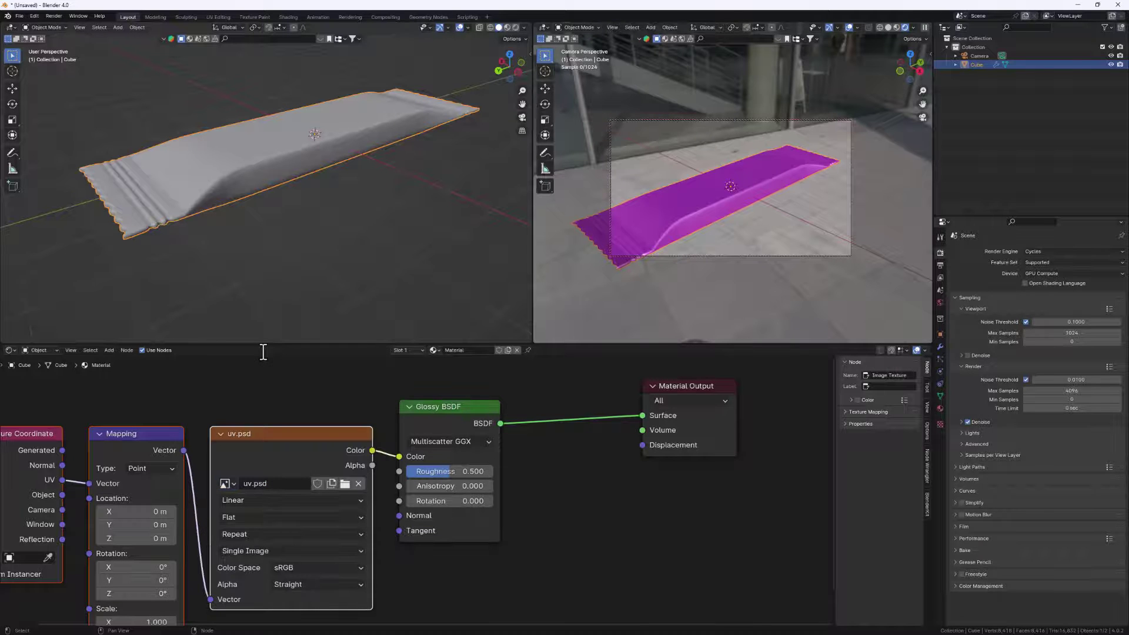
Scale the wrapper's UV islands to about 0.96 and nudge them slightly so their serrated ends fit inside the uv.psd artwork.
middle_drag(678, 222, 756, 209)
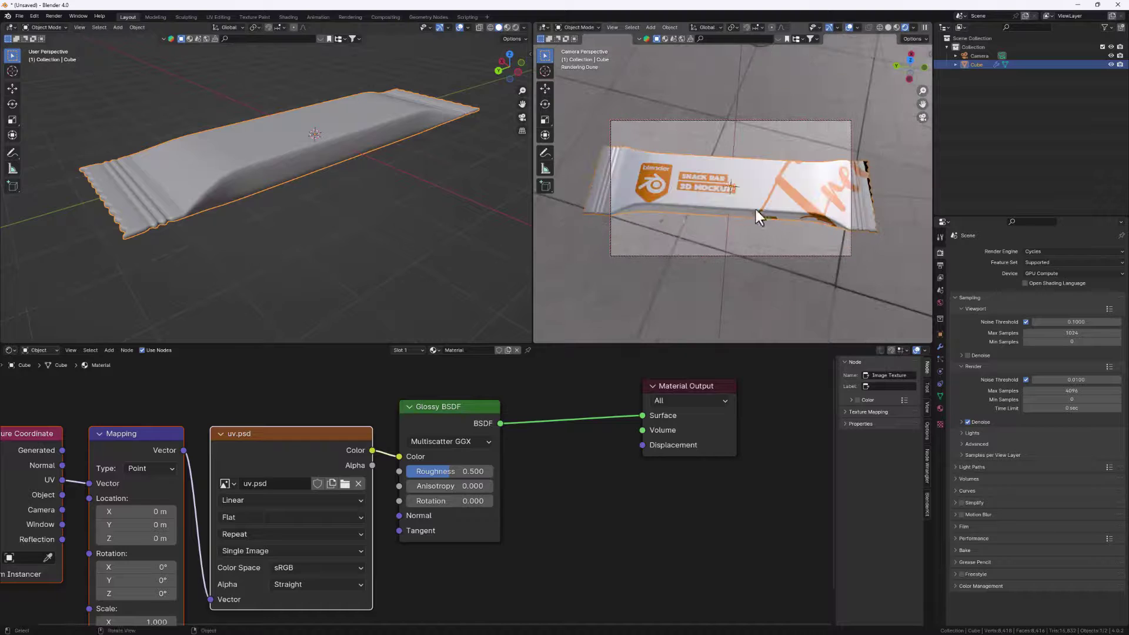
middle_drag(647, 192, 800, 143)
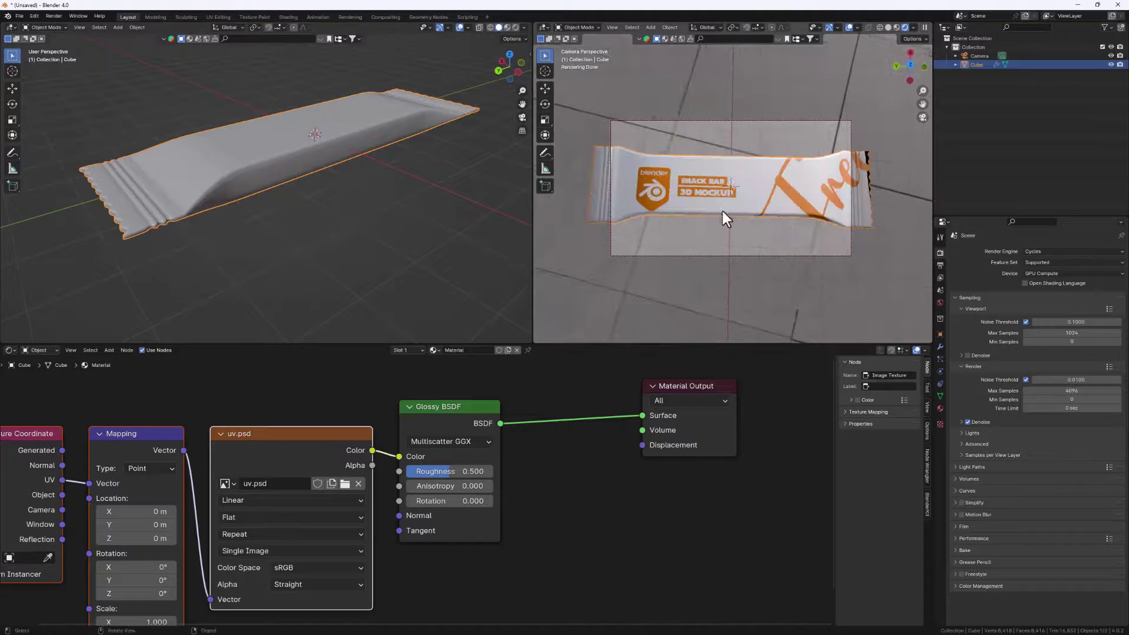
mouse_move(789, 199)
middle_down()
mouse_move(800, 174)
mouse_move(793, 181)
middle_up()
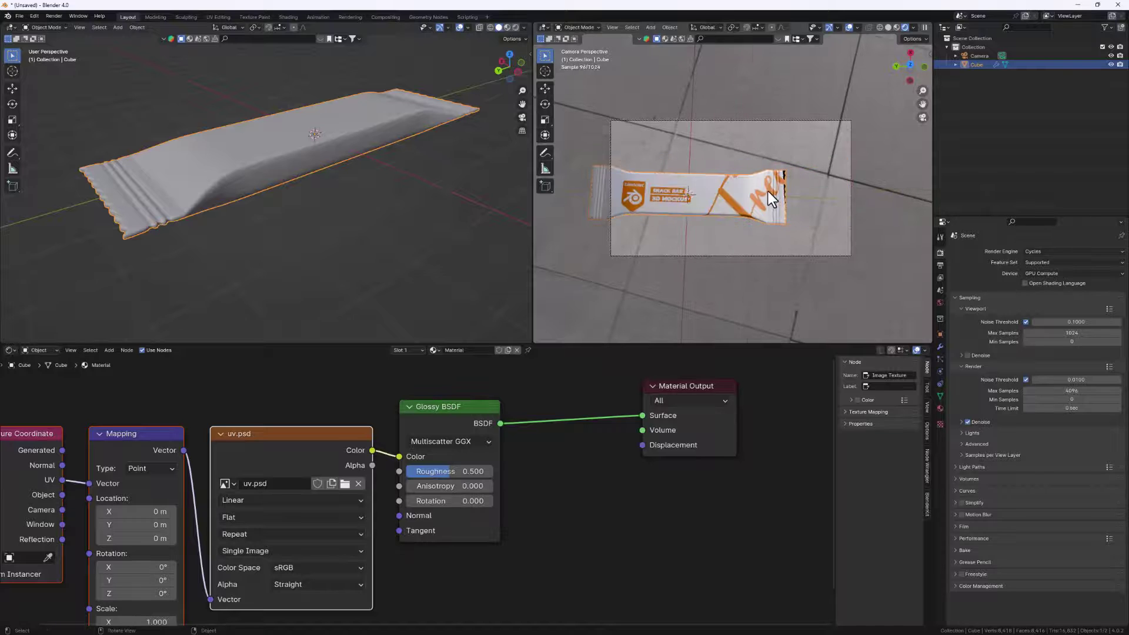
scroll(786, 183, up, 4)
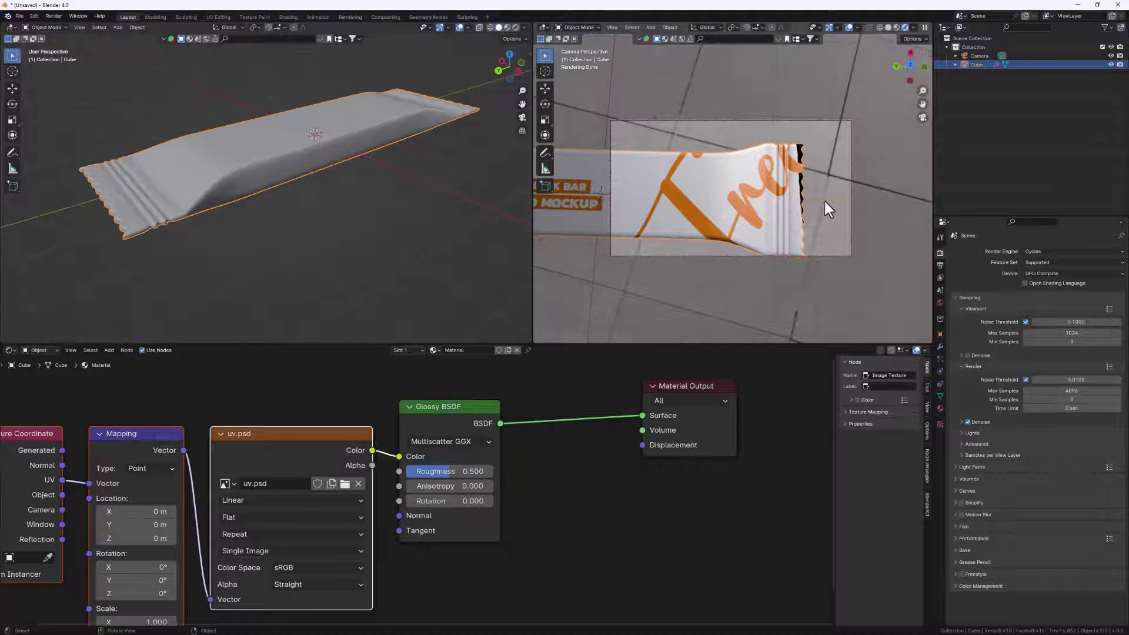
middle_drag(807, 201, 776, 168)
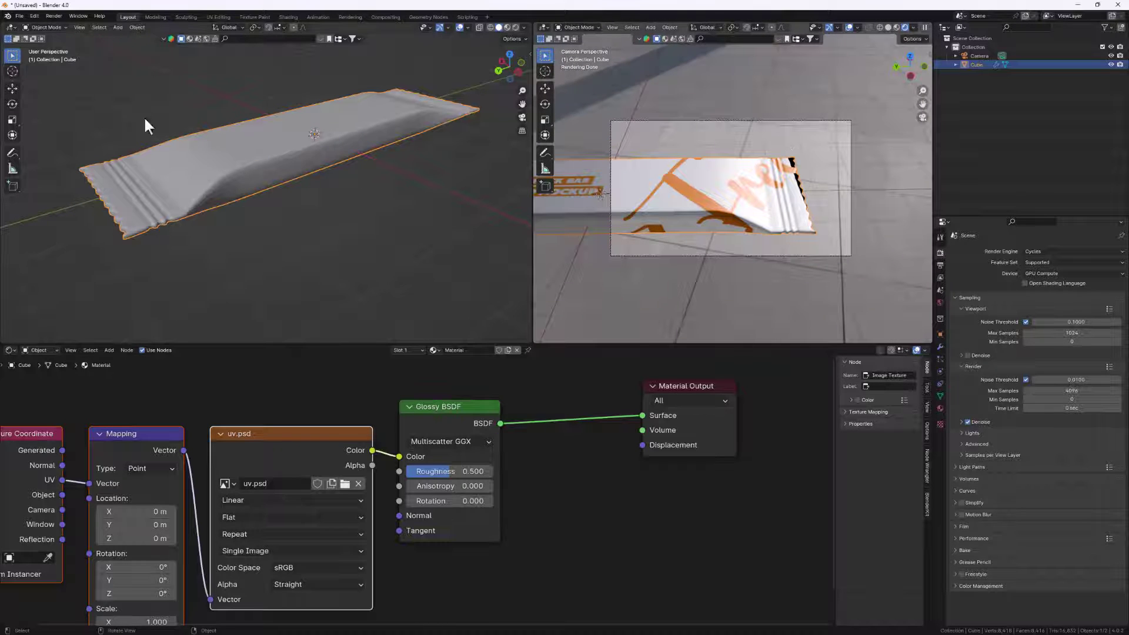
click(227, 17)
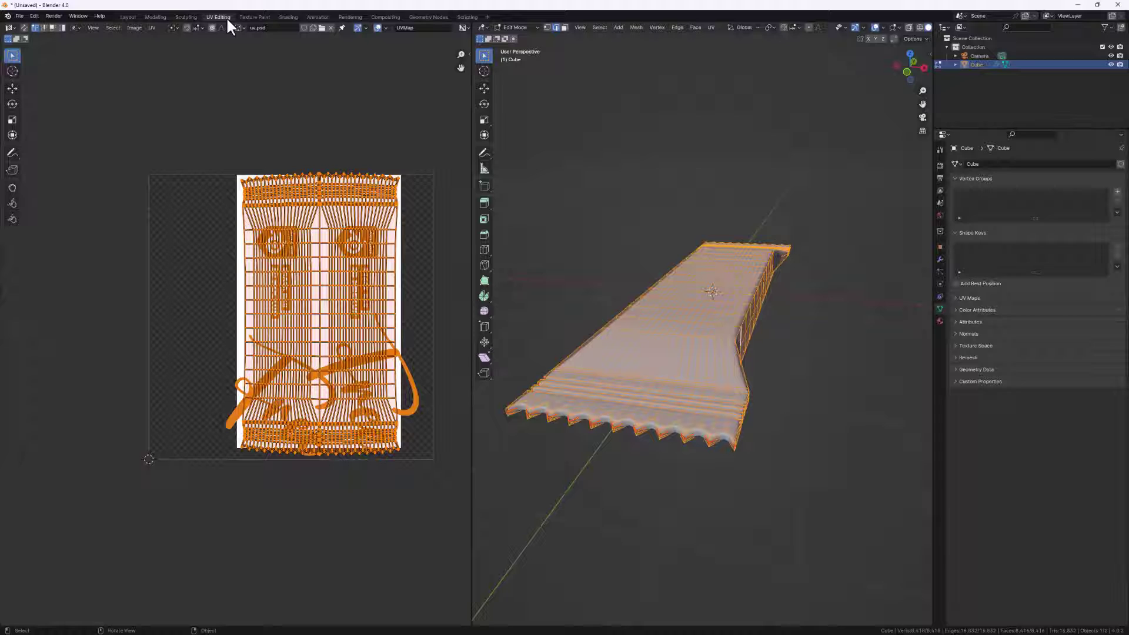
scroll(309, 330, up, 4)
scroll(203, 306, down, 3)
middle_drag(203, 306, 158, 265)
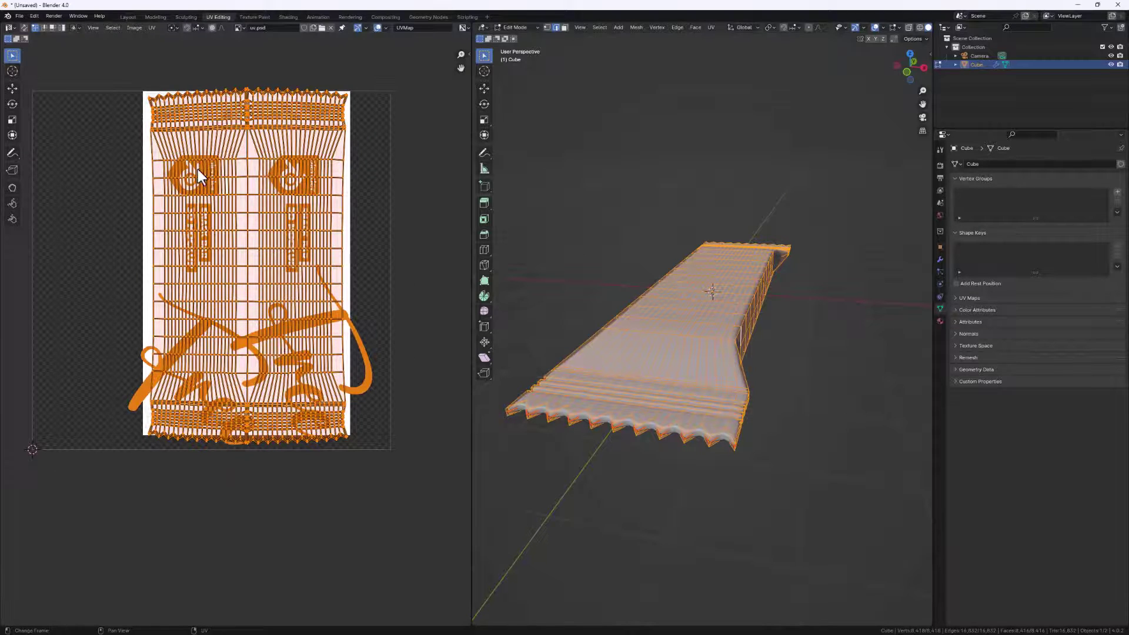
key(s)
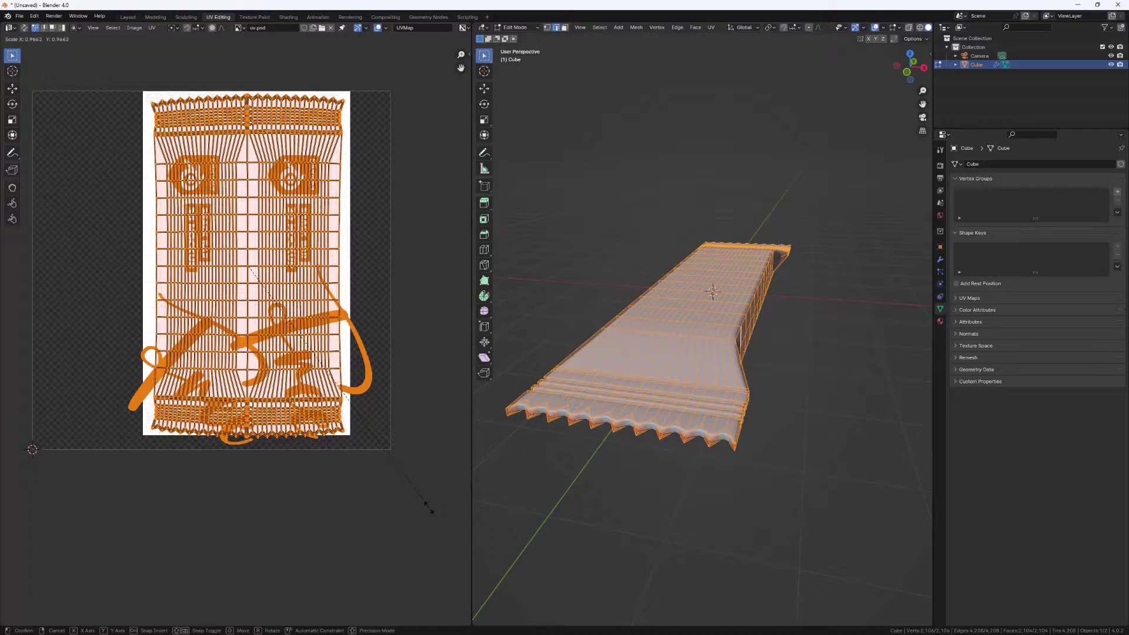
click(428, 507)
key(g)
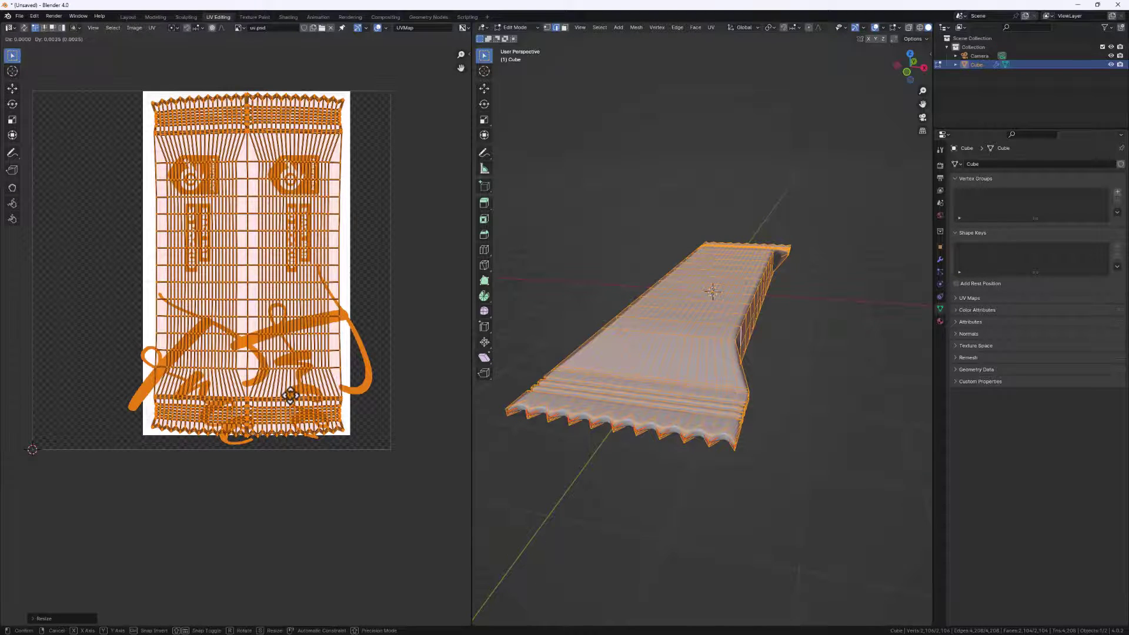
click(290, 394)
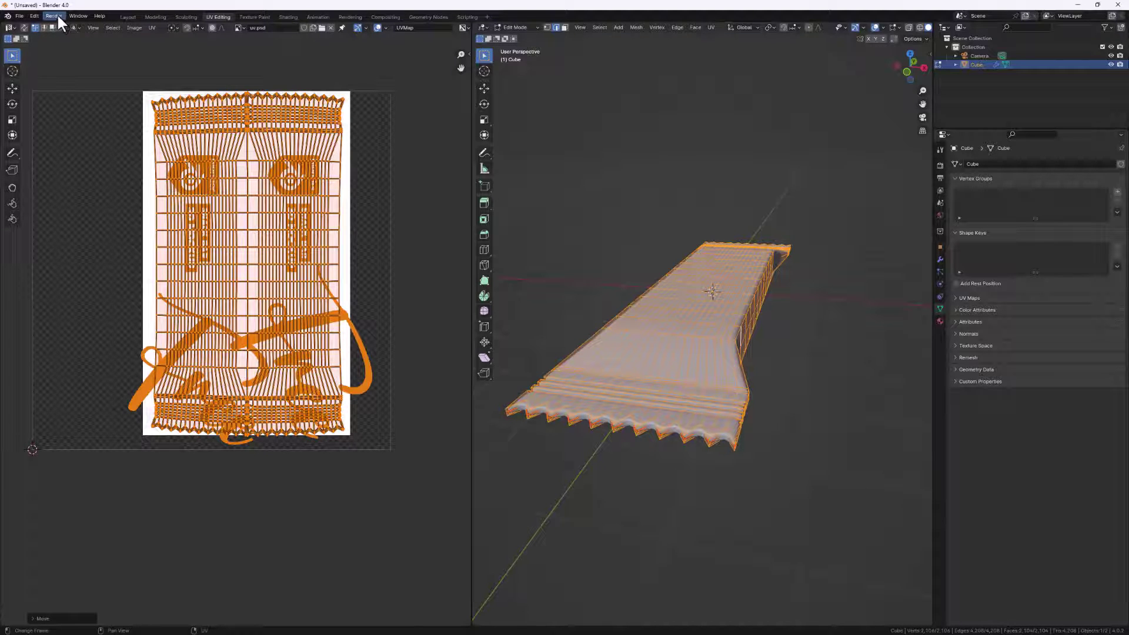
Return to the Layout workspace and set the Glossy BSDF's roughness to 0.238.
click(126, 17)
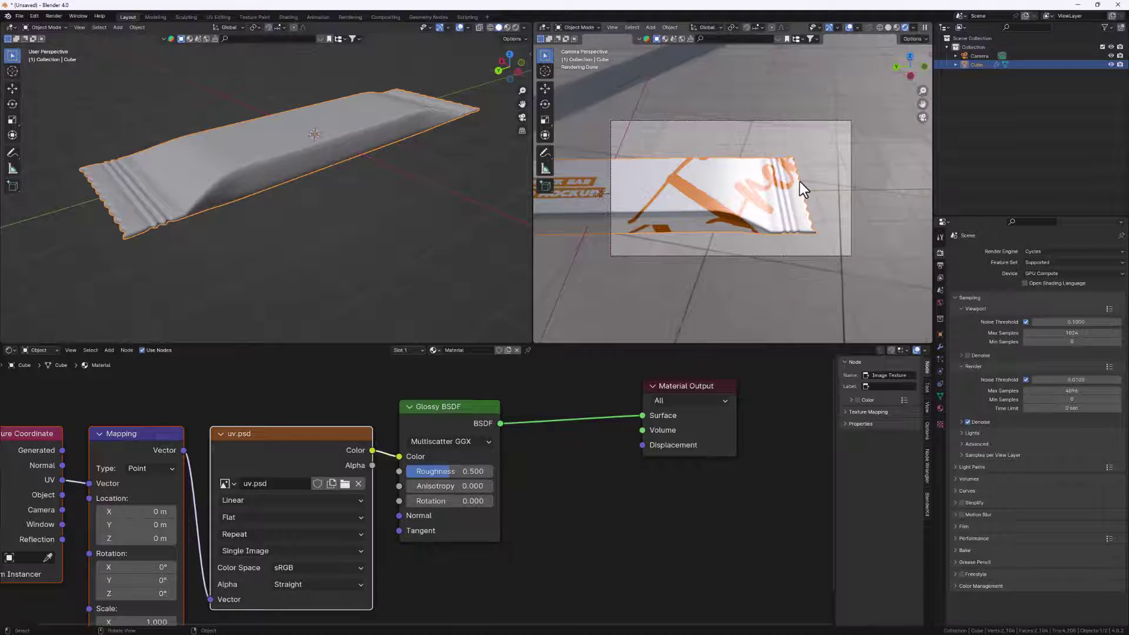
key(ctrl+1)
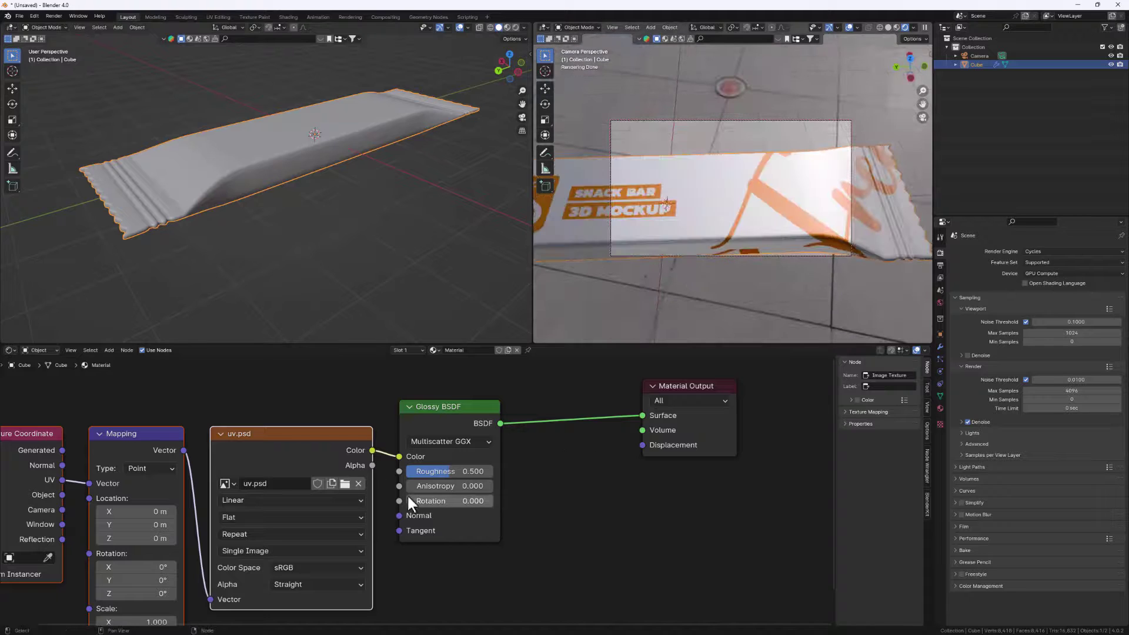
drag(447, 476, 425, 477)
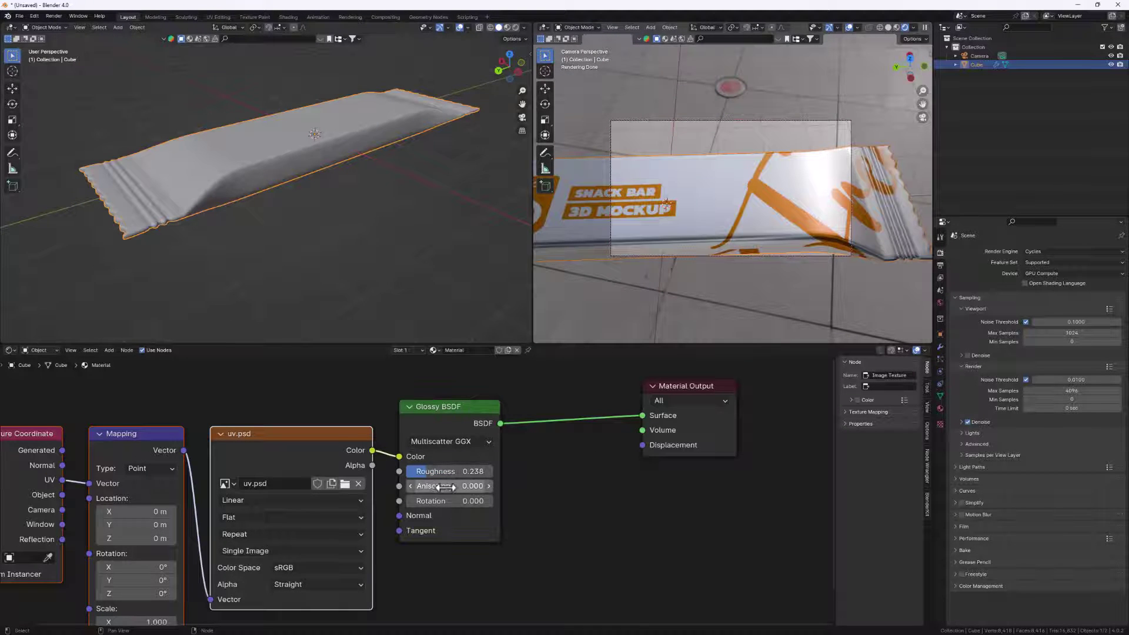
Try stronger anisotropy on the Glossy BSDF, up to 0.600, and check the reflections on the wrapper.
drag(447, 485, 465, 486)
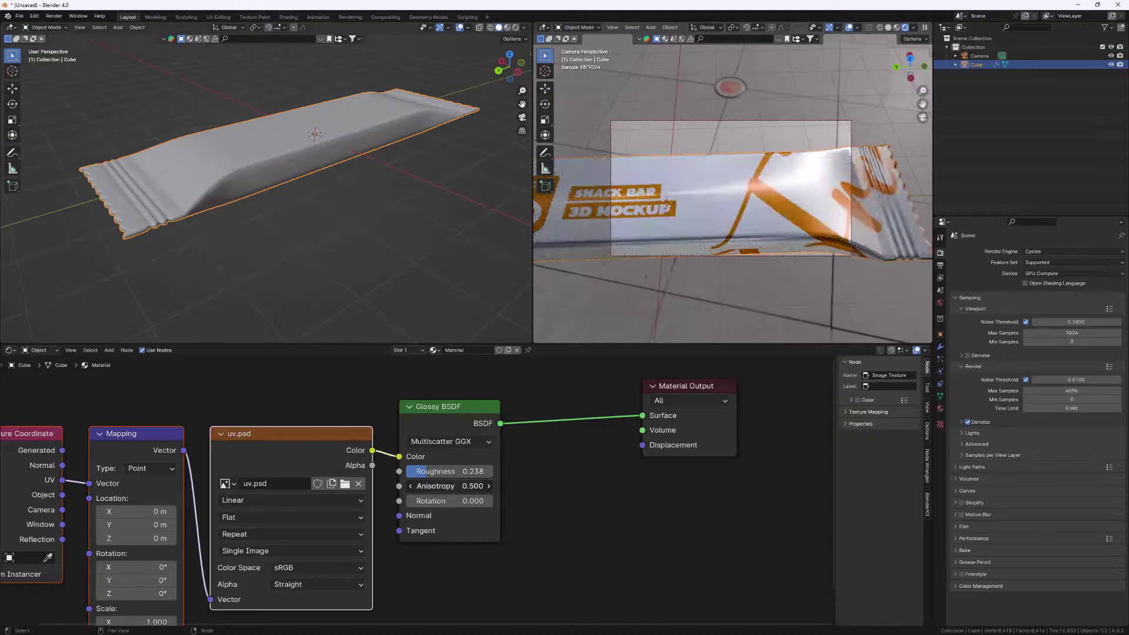
key(ctrl+z)
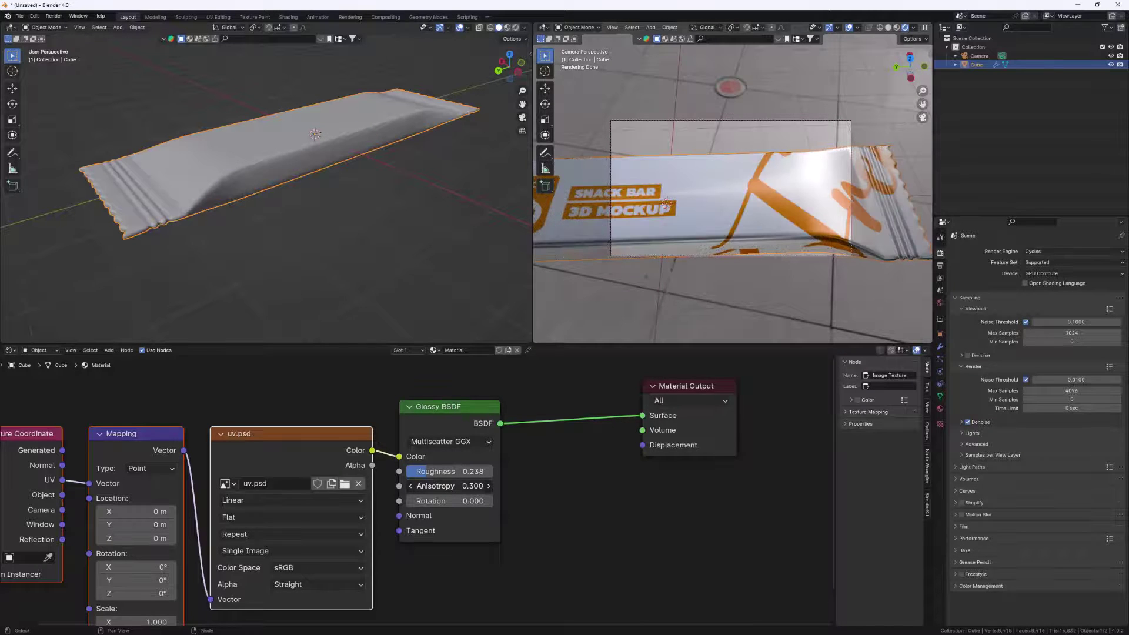
drag(450, 485, 479, 486)
scroll(678, 176, down, 5)
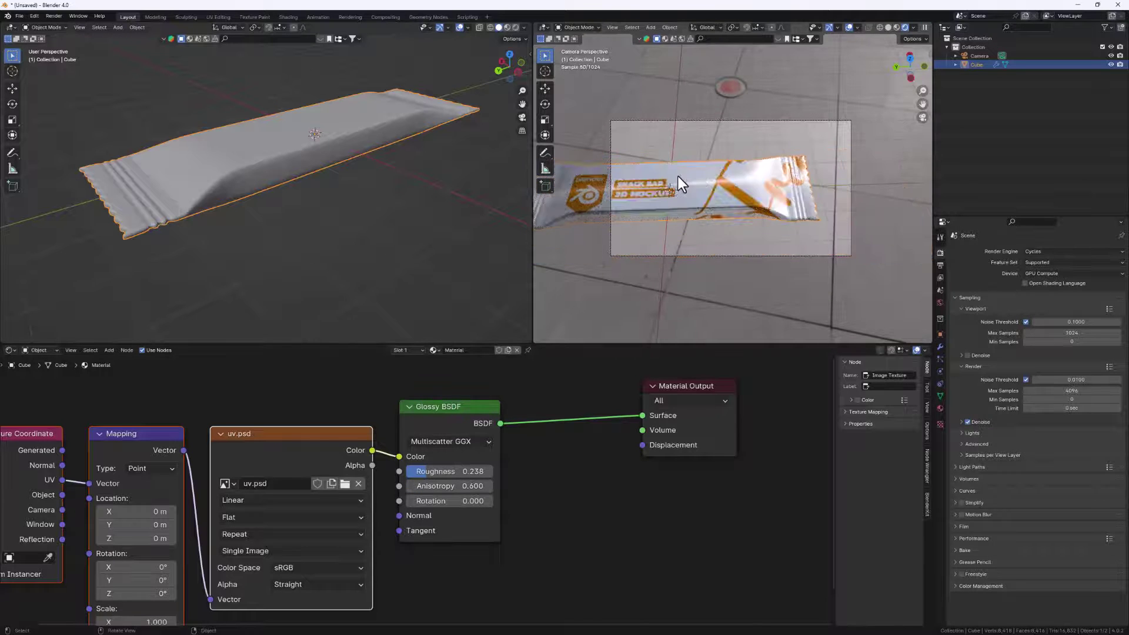
scroll(665, 188, up, 3)
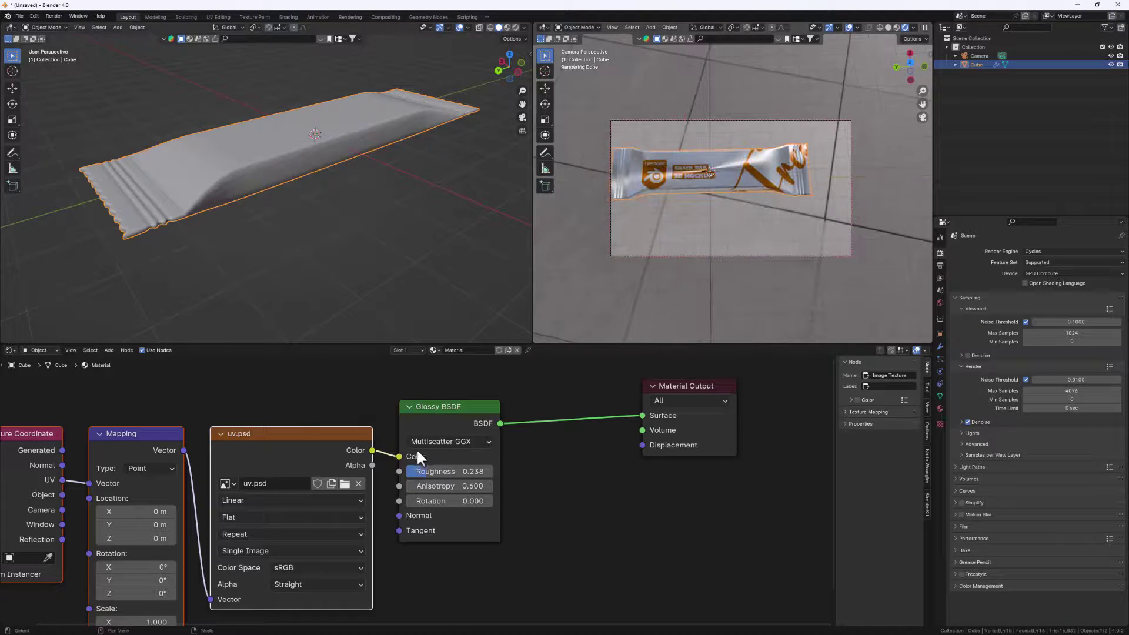
Set the Glossy BSDF's anisotropy to 0.140 and check the rendered wrapper from several angles.
drag(440, 485, 408, 485)
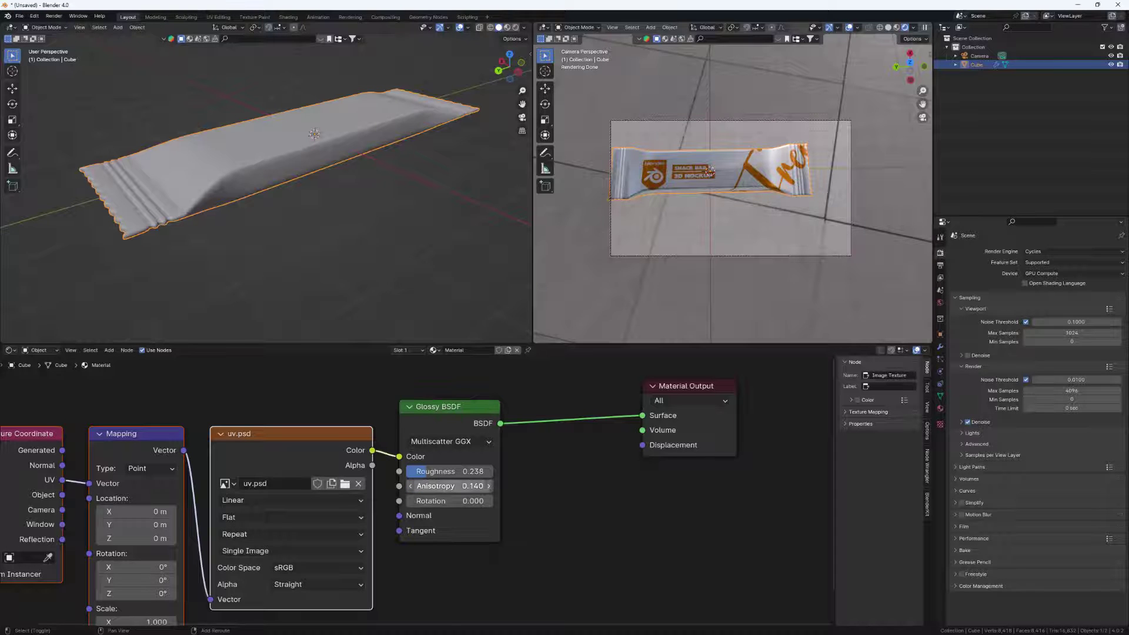
mouse_move(711, 207)
middle_down()
mouse_move(733, 180)
mouse_move(715, 210)
mouse_move(701, 207)
middle_up()
scroll(653, 190, up, 3)
scroll(638, 133, down, 5)
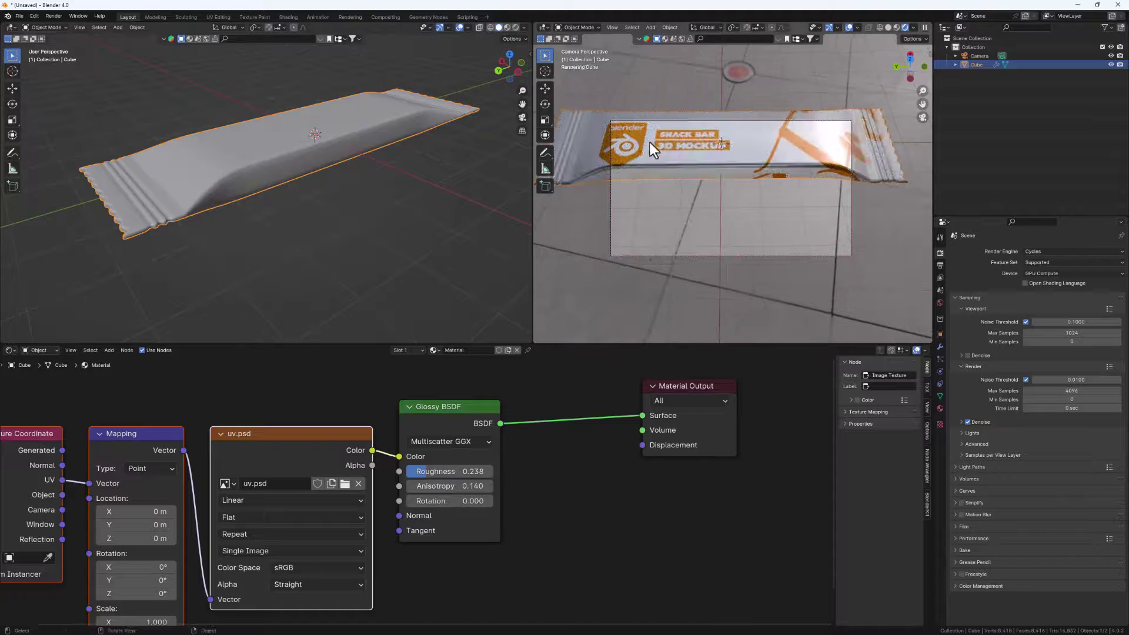
middle_drag(665, 151, 734, 200)
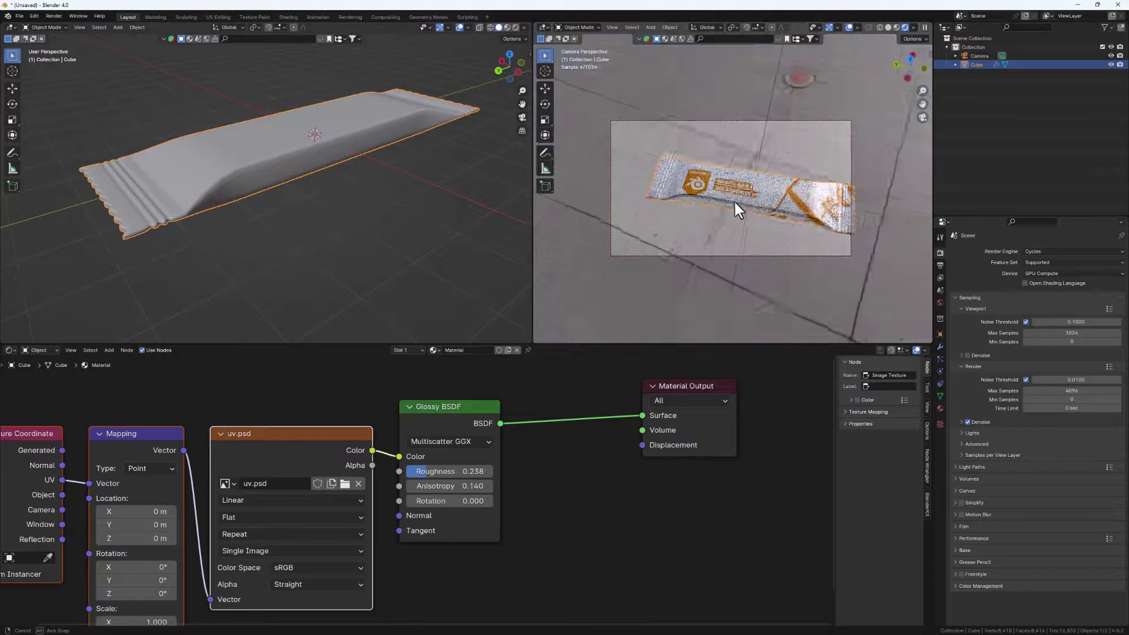
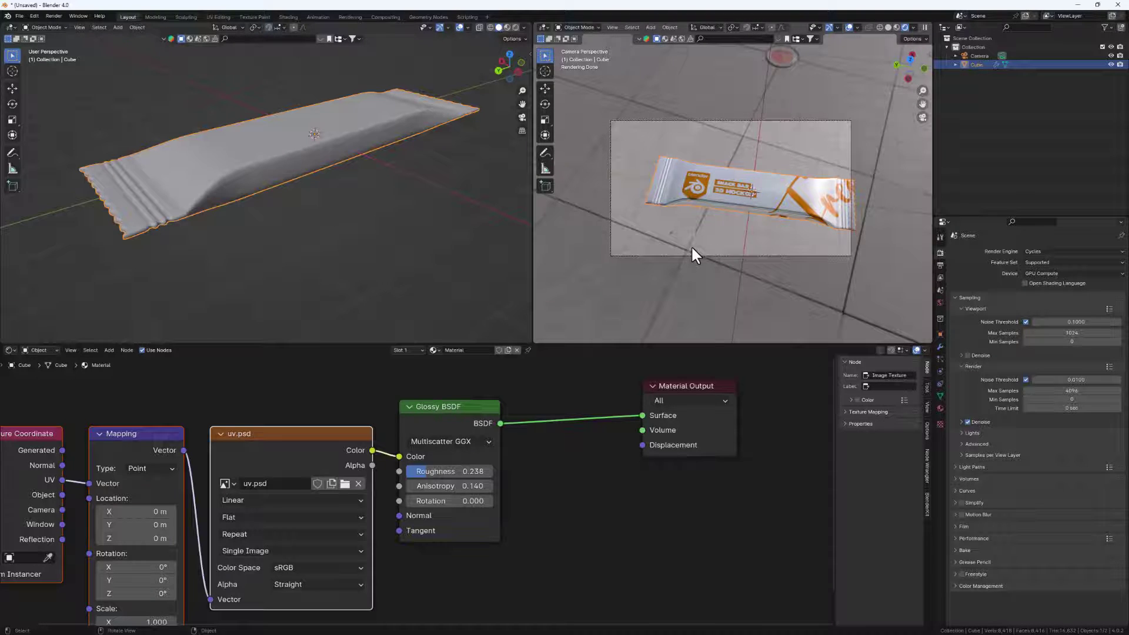
Switch to the Sculpting workspace and frame the whole wrapper for sculpting.
middle_drag(371, 153, 294, 171)
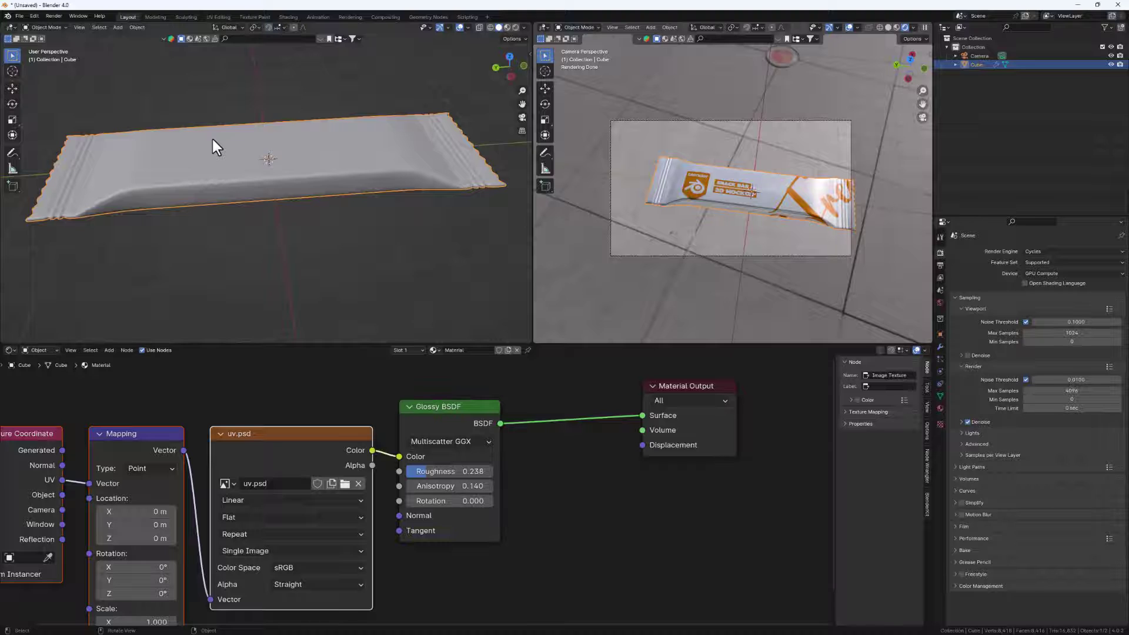
middle_drag(291, 242, 308, 161)
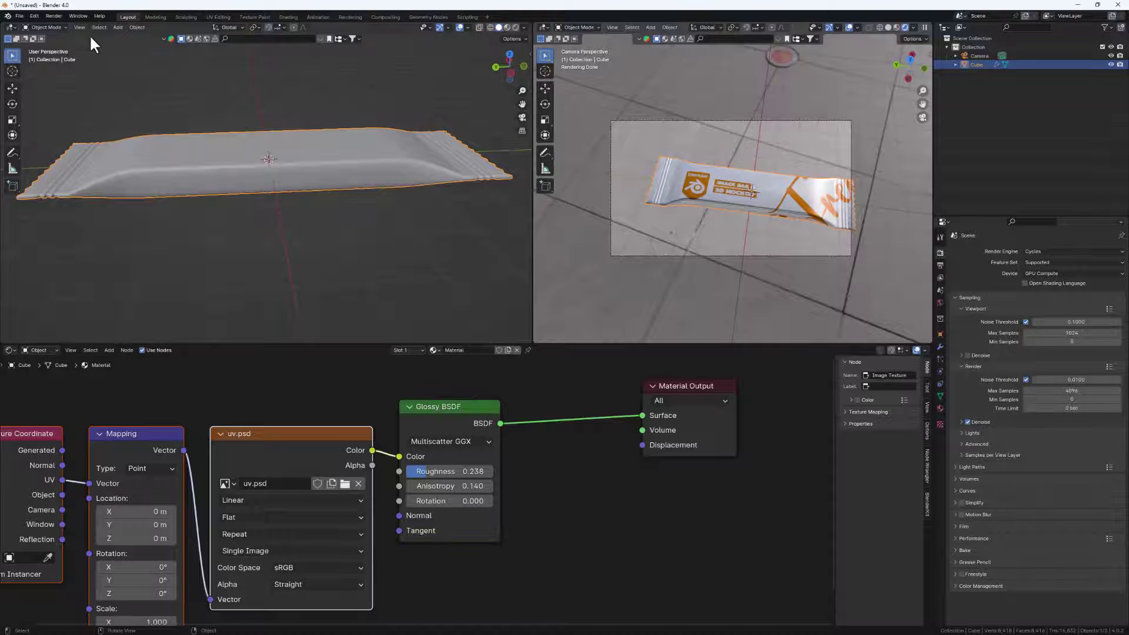
click(186, 16)
scroll(361, 404, down, 5)
scroll(314, 417, up, 2)
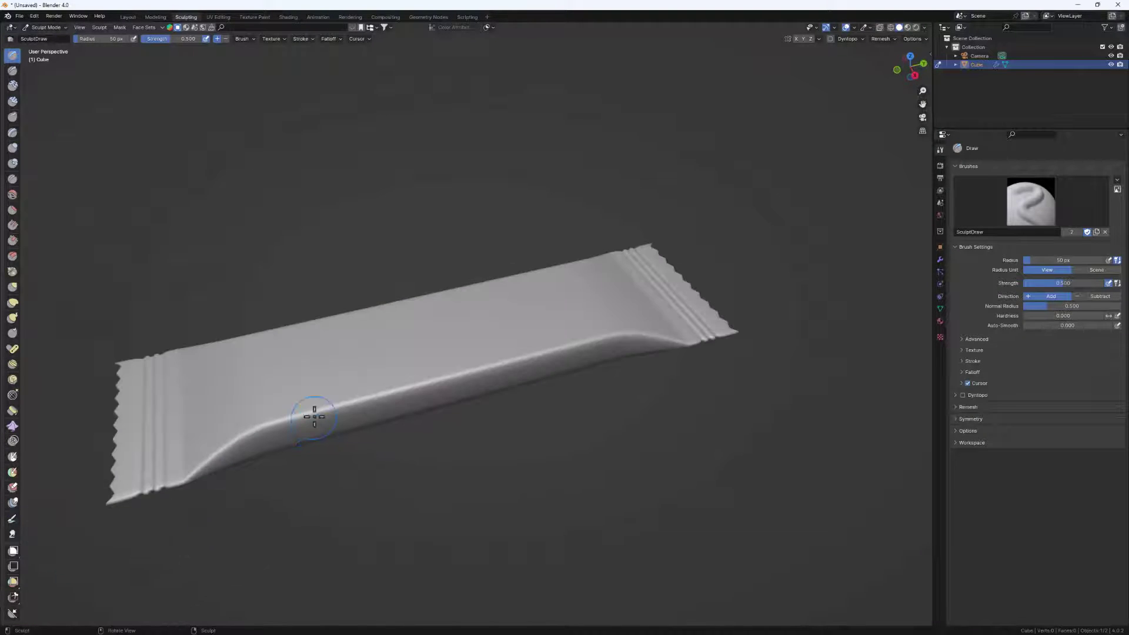
Sculpt a test stroke lengthwise along the wrapper's top face with the Draw brush and examine its shape.
middle_drag(314, 417, 388, 412)
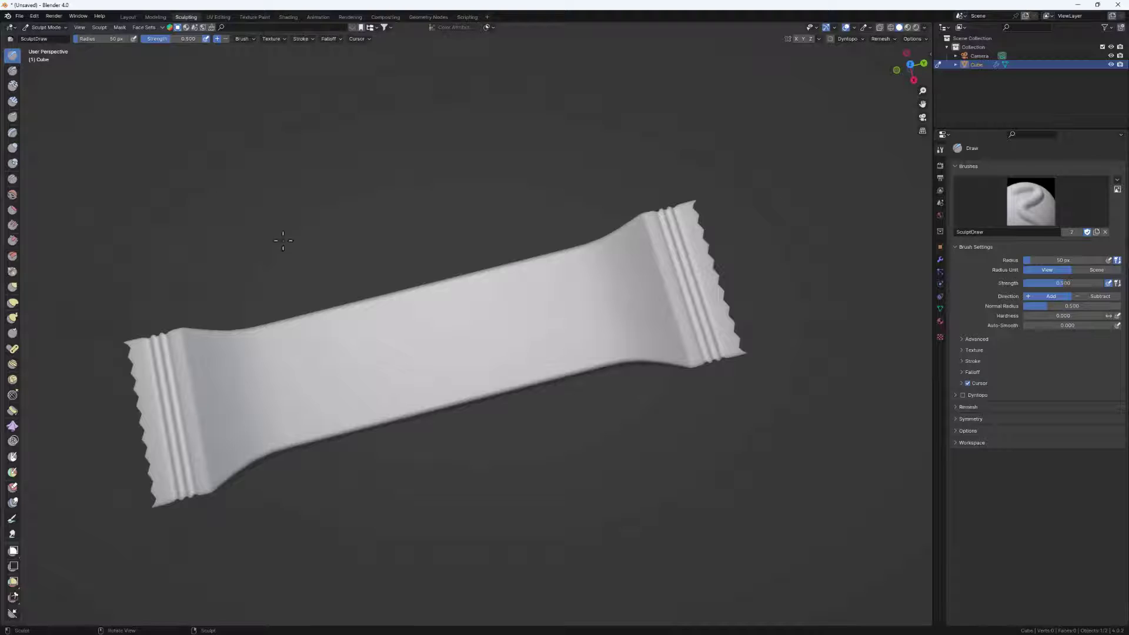
middle_drag(418, 345, 411, 328)
mouse_move(449, 307)
mouse_down()
mouse_move(429, 318)
mouse_move(530, 315)
mouse_up()
mouse_move(529, 315)
middle_down()
mouse_move(547, 277)
mouse_move(524, 297)
mouse_move(533, 288)
mouse_move(530, 312)
mouse_move(595, 376)
middle_up()
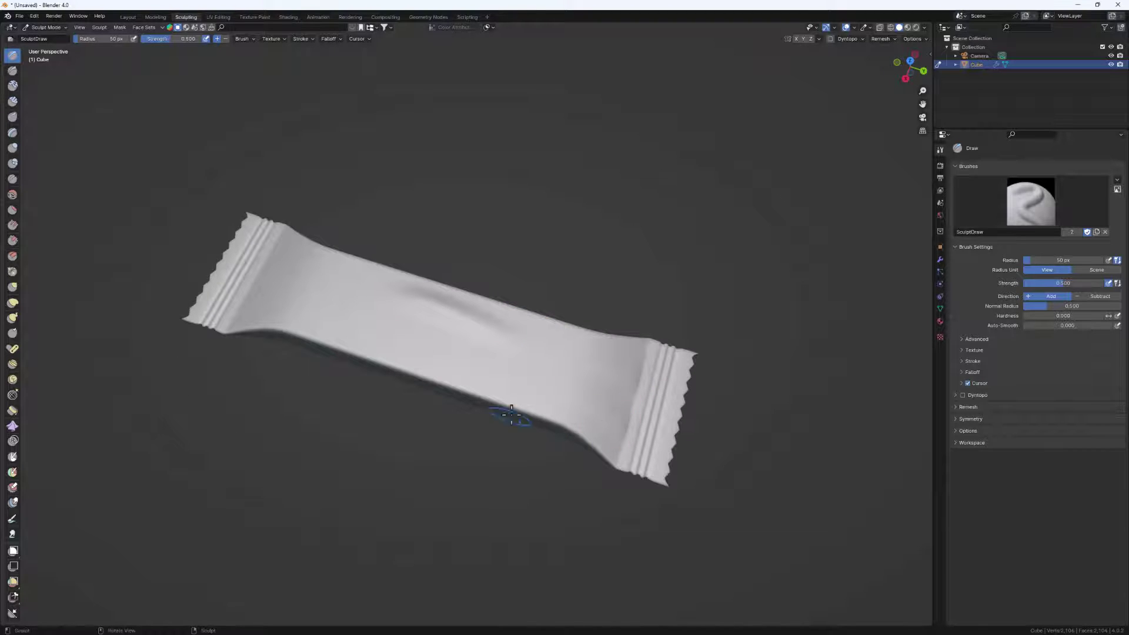
middle_drag(625, 457, 443, 377)
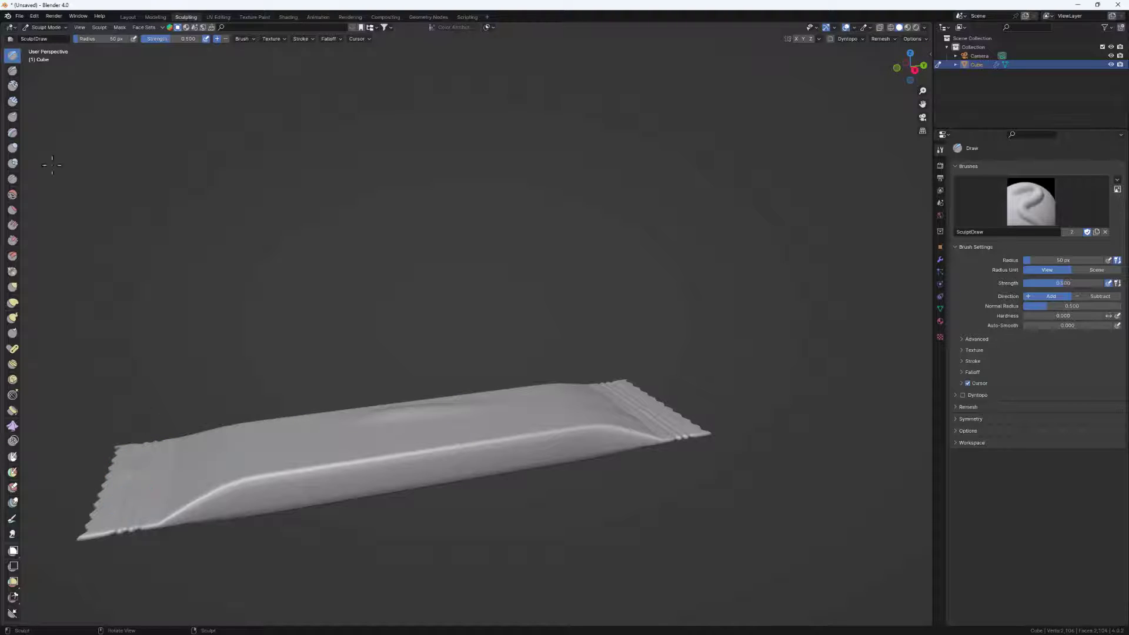
Sculpt test creases across the wrapper's side and top with the Draw Sharp brush, checking the shape from several angles.
click(12, 71)
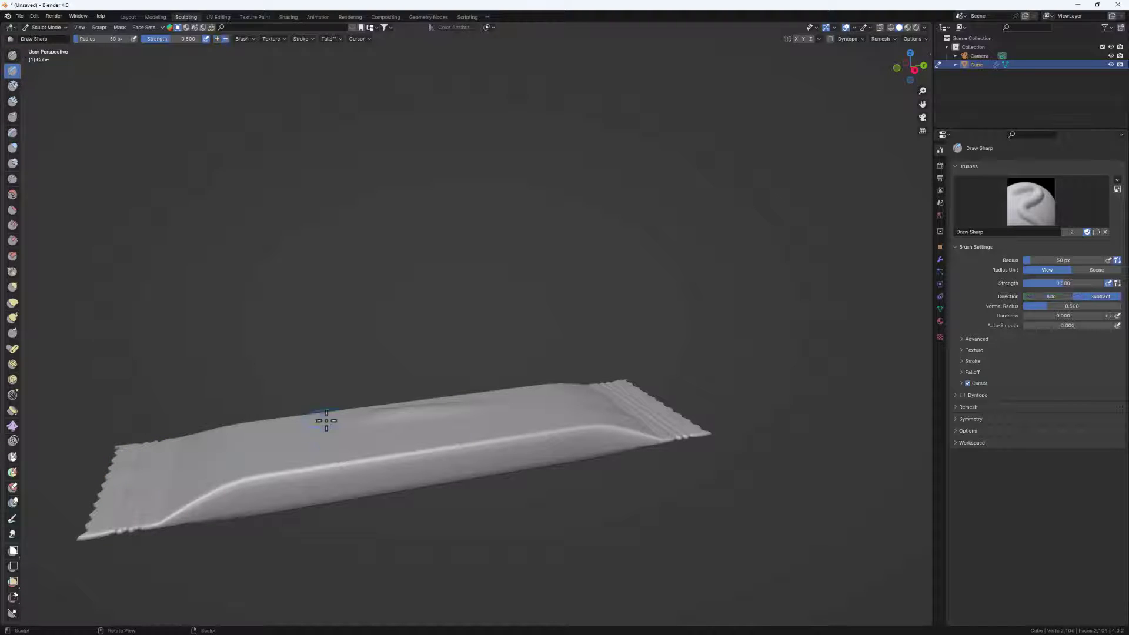
drag(322, 478, 474, 461)
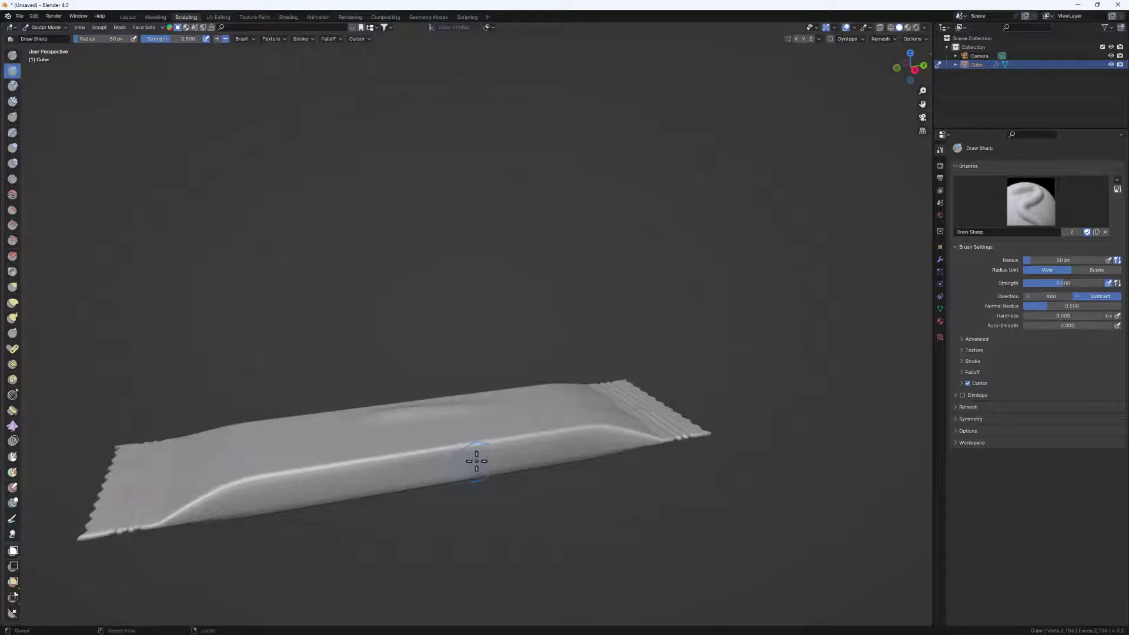
middle_drag(474, 461, 486, 485)
mouse_move(341, 449)
middle_down()
mouse_move(373, 459)
mouse_move(371, 390)
middle_up()
drag(312, 437, 429, 479)
mouse_move(429, 479)
middle_down()
mouse_move(454, 468)
mouse_move(453, 487)
middle_up()
middle_drag(424, 446, 374, 467)
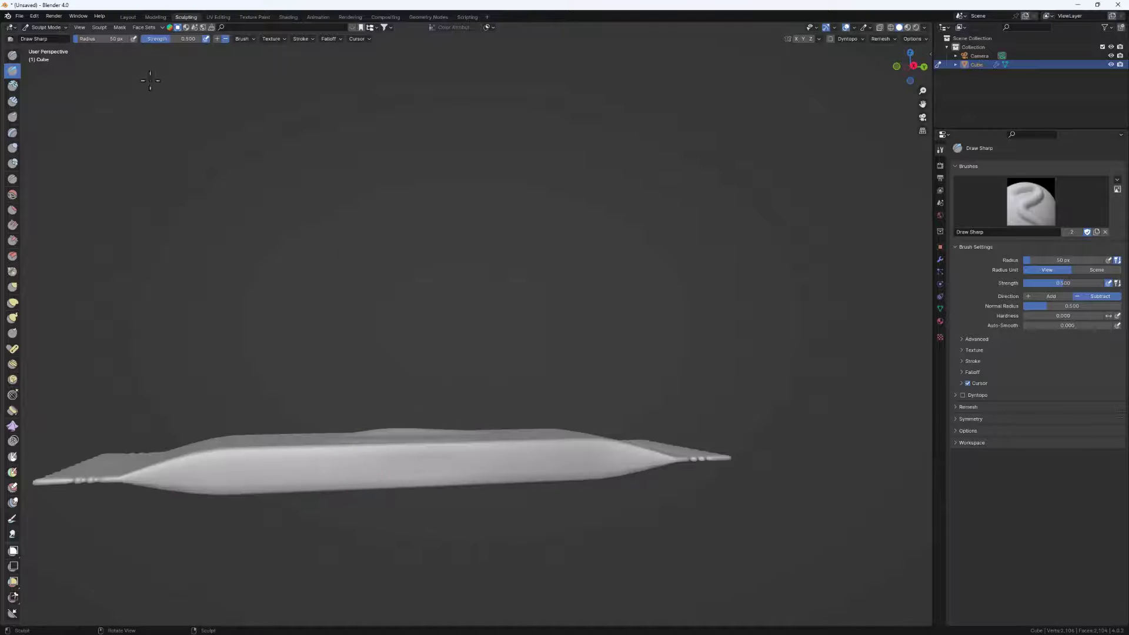
Switch back to the Draw brush and examine the wrapper's wrinkles from several angles.
click(12, 55)
mouse_move(283, 465)
middle_down()
mouse_move(310, 467)
mouse_move(291, 461)
middle_up()
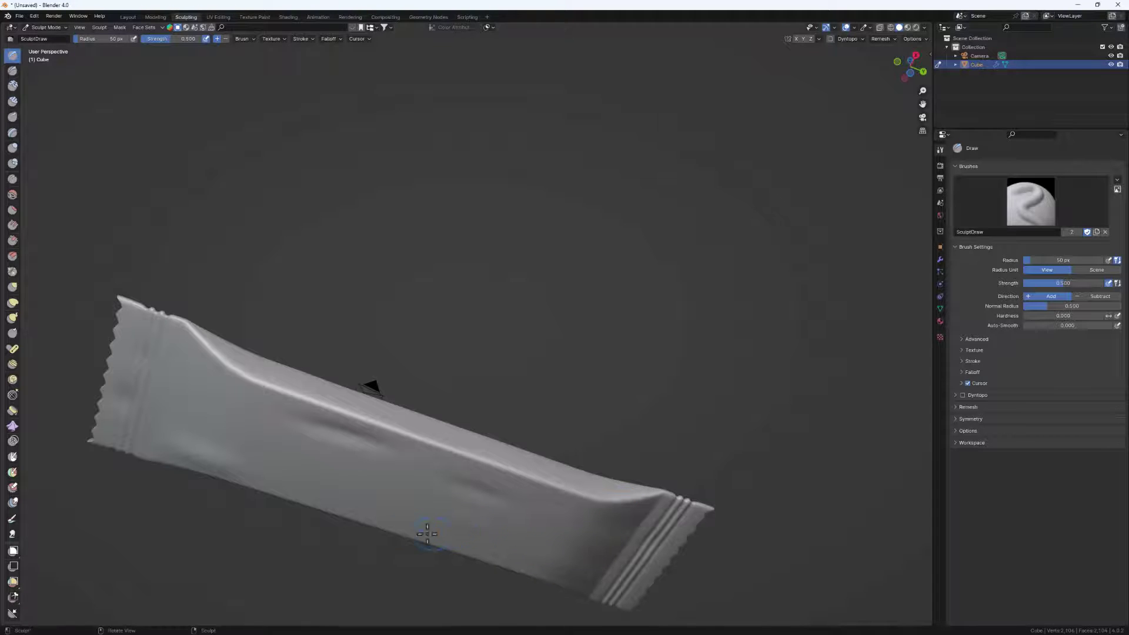
middle_drag(353, 461, 305, 496)
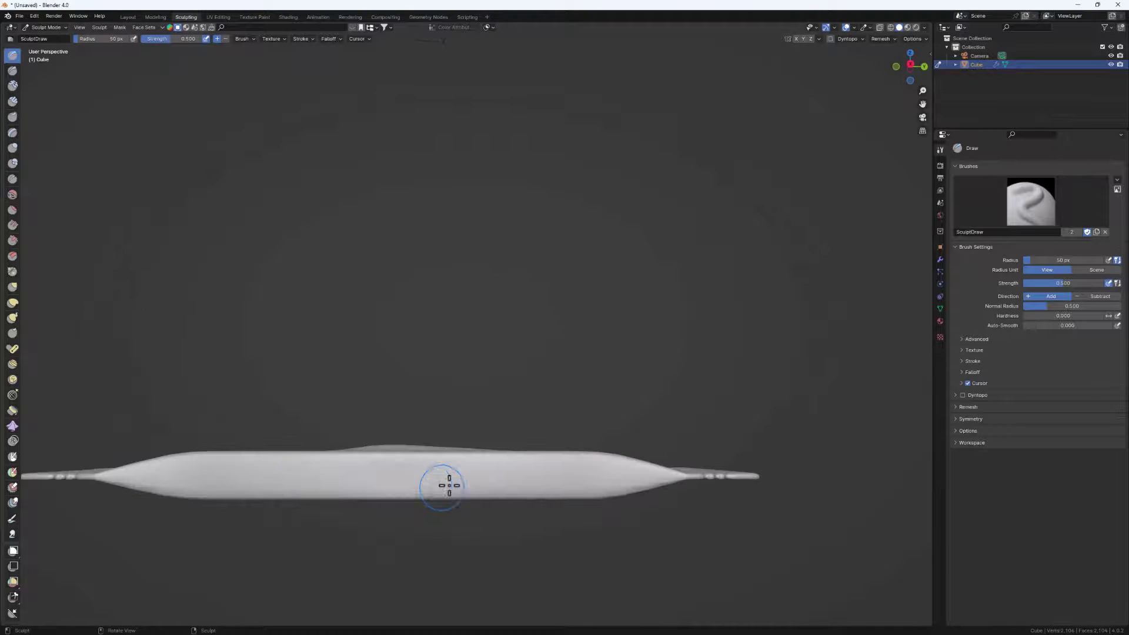
mouse_move(623, 467)
middle_down()
mouse_move(597, 537)
mouse_move(628, 467)
middle_up()
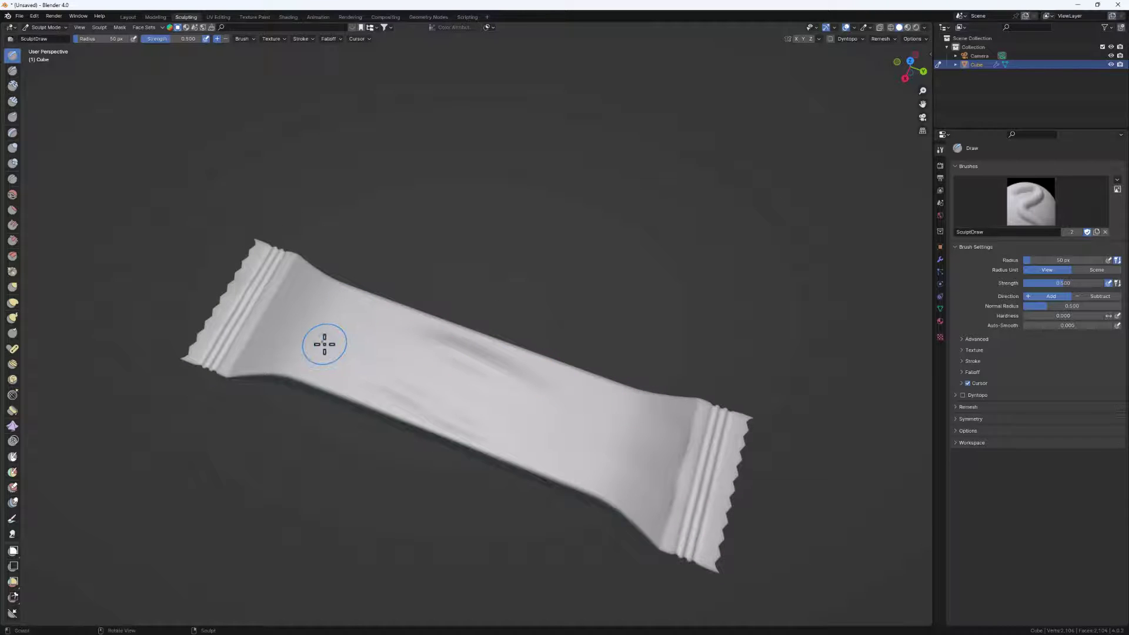
Try the Cloth brush with strokes from the wrapper's middle towards both sealed ends, then examine the result.
click(12, 426)
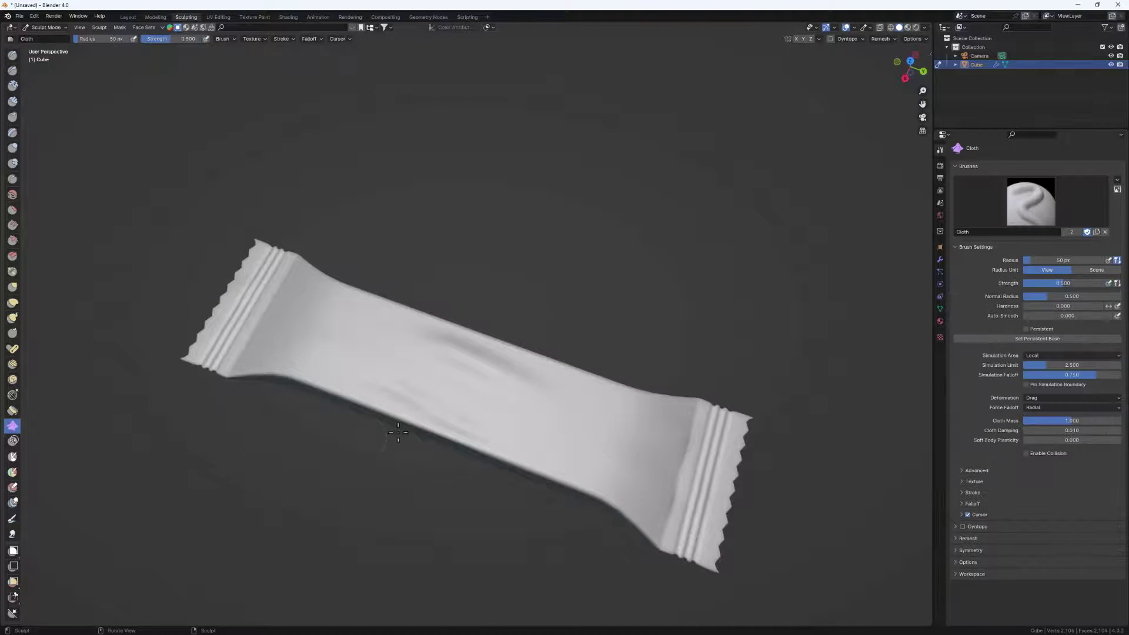
mouse_move(398, 373)
mouse_down()
mouse_move(479, 388)
mouse_move(232, 328)
mouse_up()
drag(577, 442, 742, 479)
middle_drag(427, 425, 605, 383)
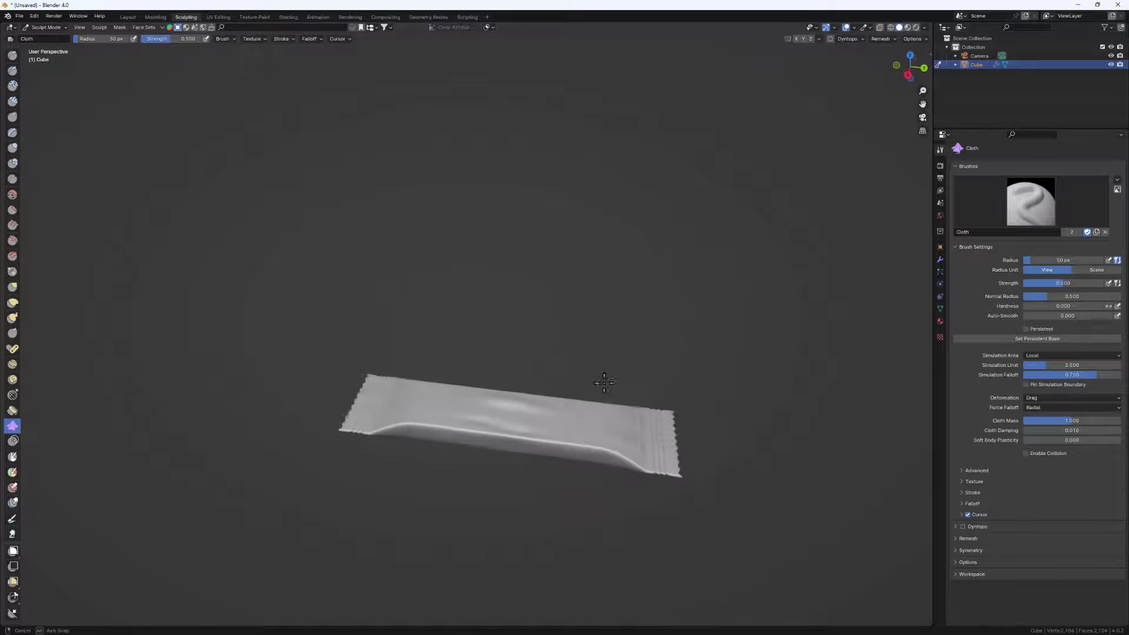
Return to the Layout workspace and inspect the sculpted wrapper in the rendered camera view.
click(127, 16)
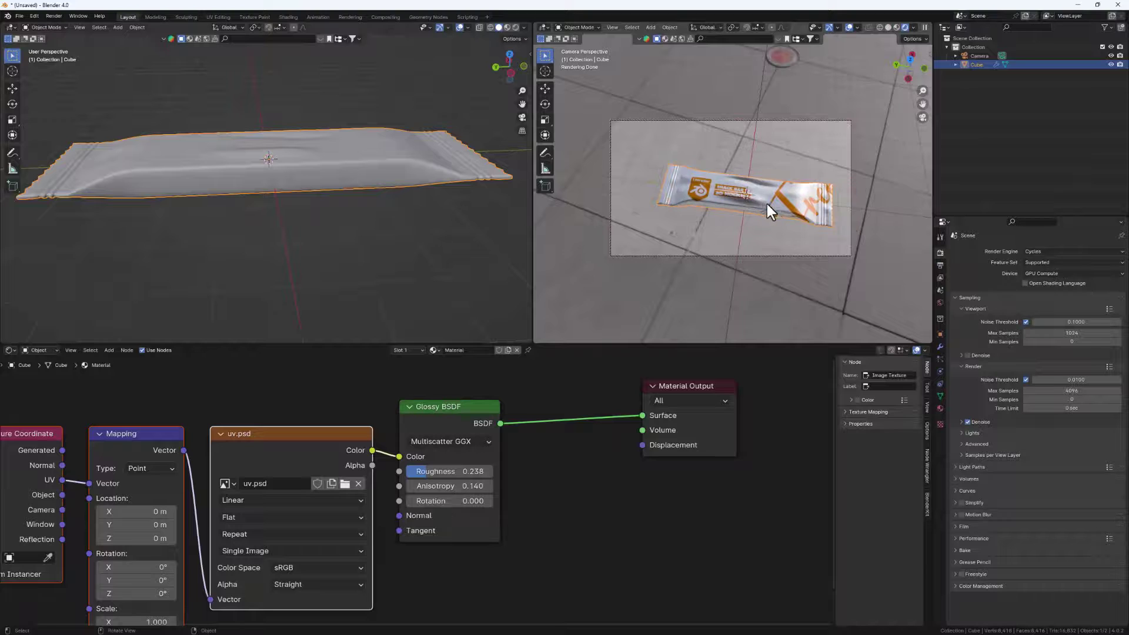
middle_drag(767, 203, 743, 182)
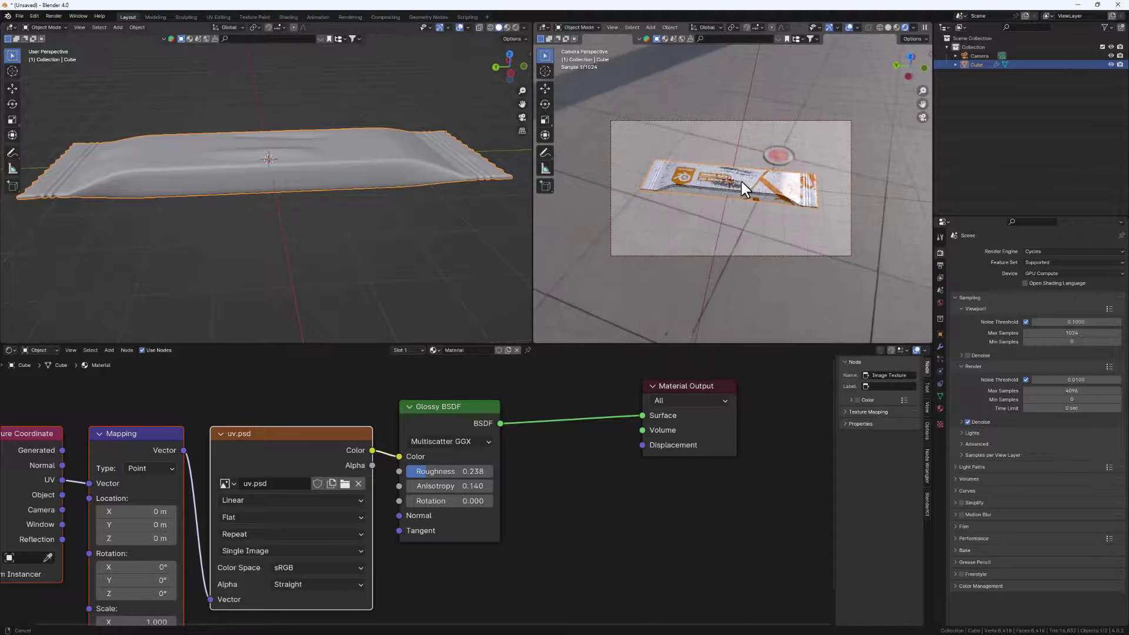
middle_drag(199, 197, 232, 190)
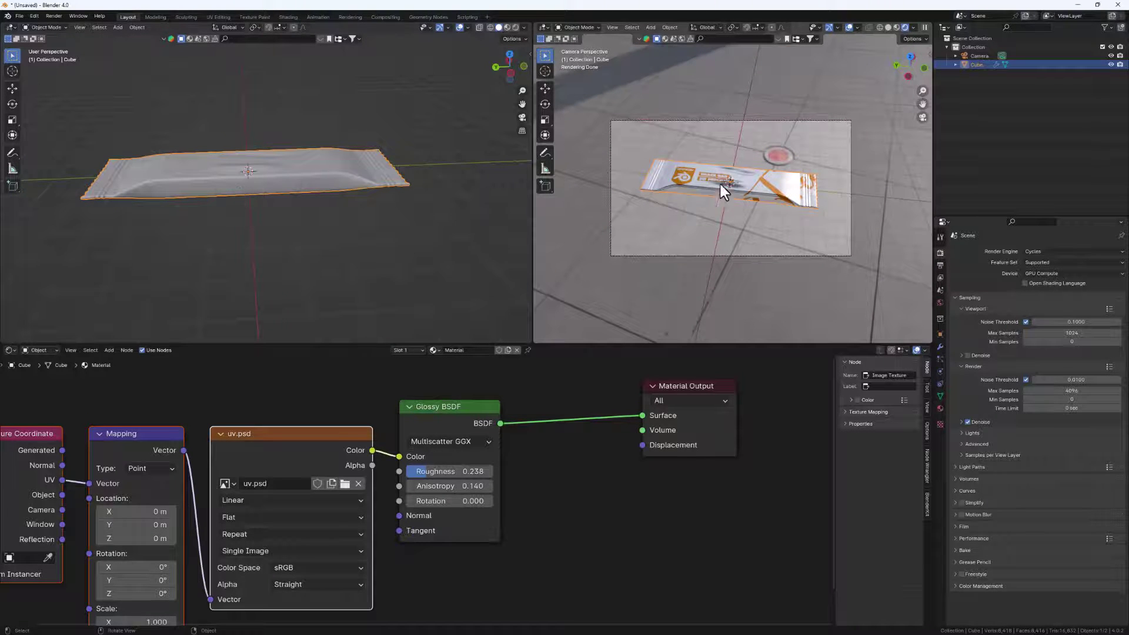
Add a plane under the wrapper and scale it up into a large square floor.
key(shift+a)
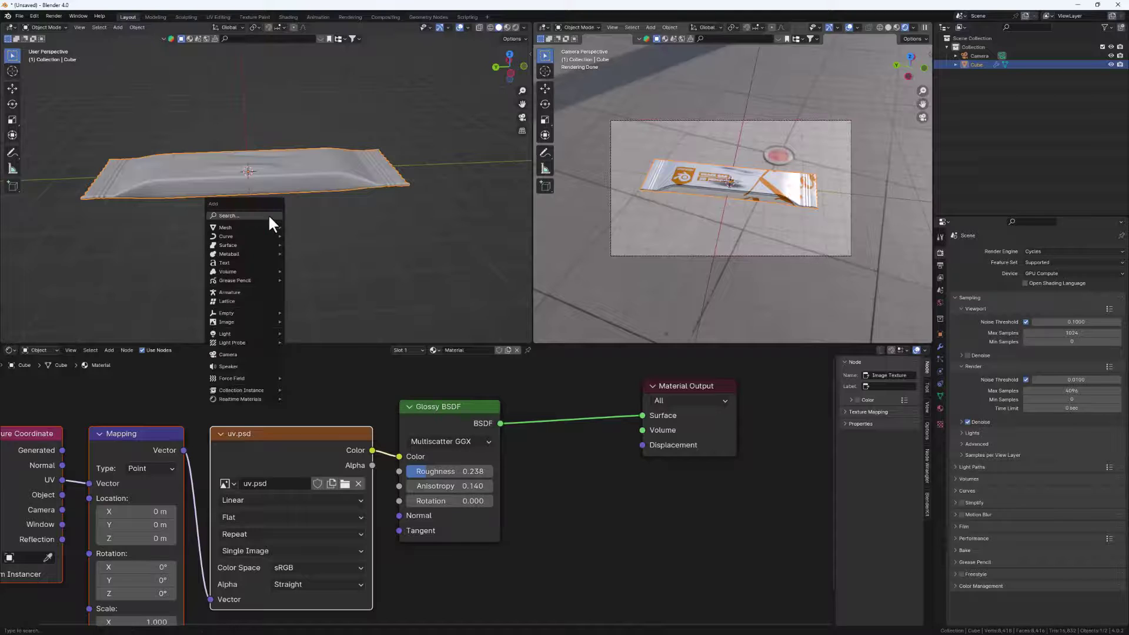
mouse_move(263, 228)
click(340, 227)
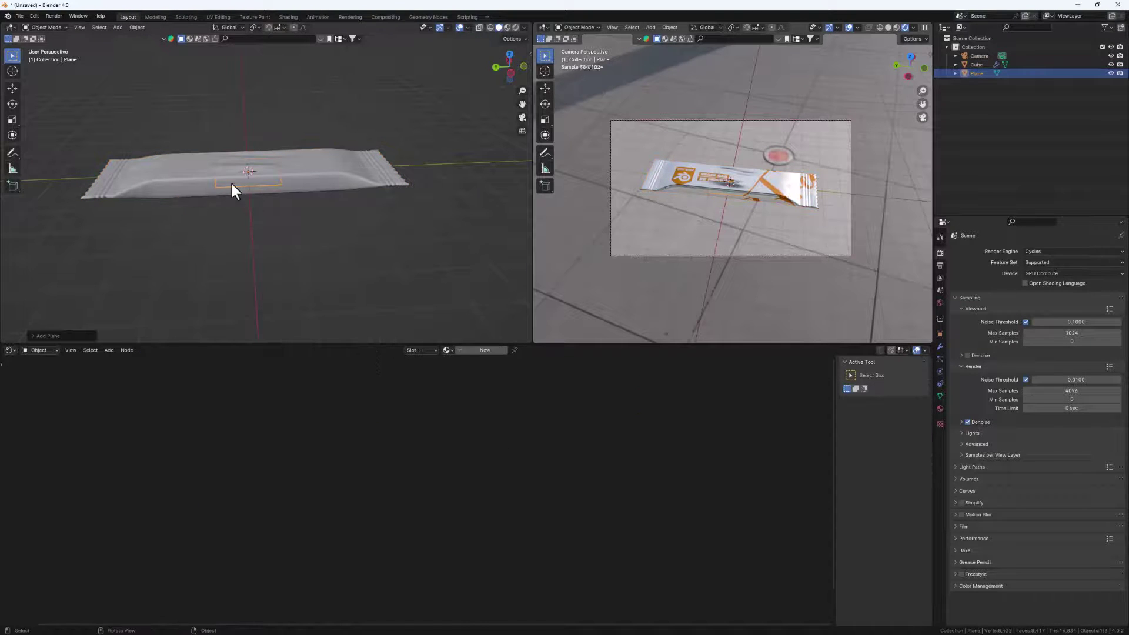
key(s)
click(416, 253)
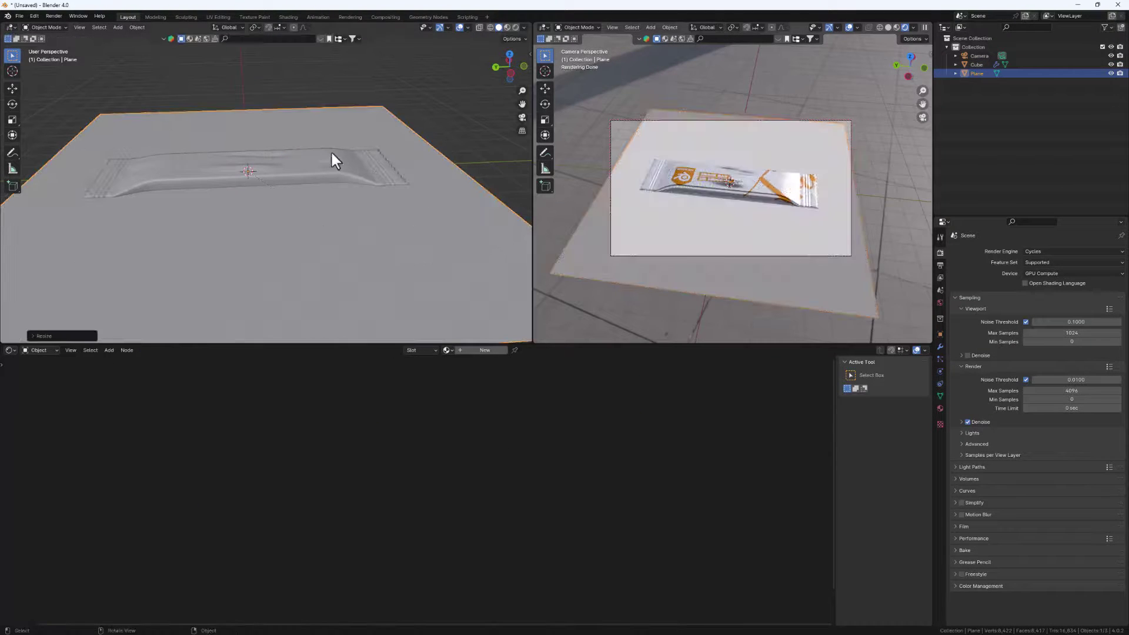
middle_drag(332, 153, 353, 164)
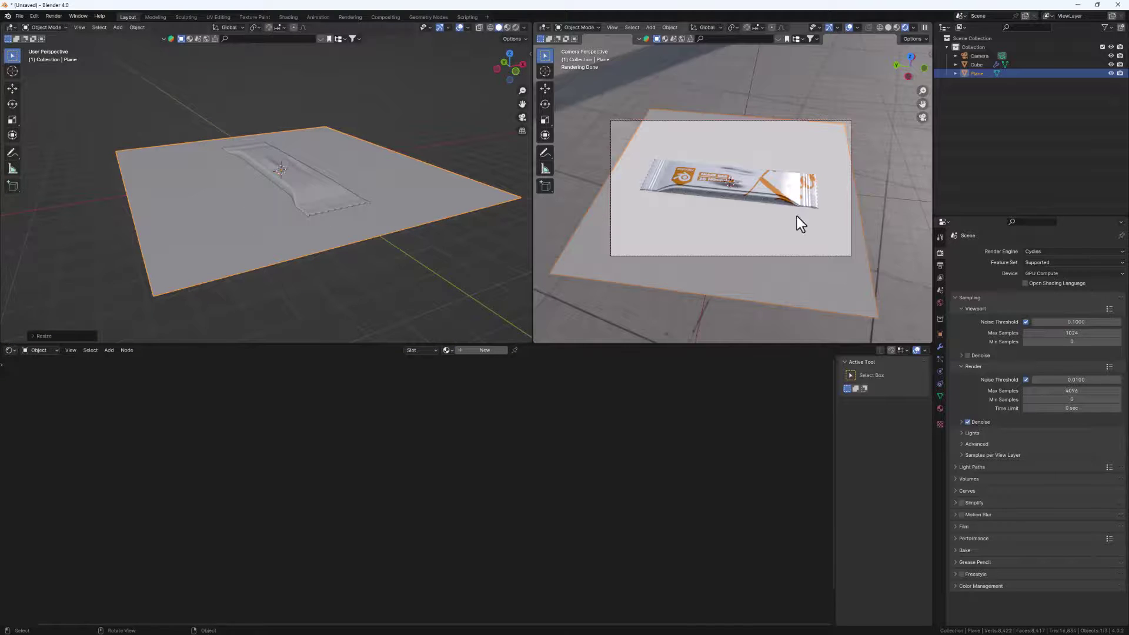
middle_drag(797, 216, 813, 186)
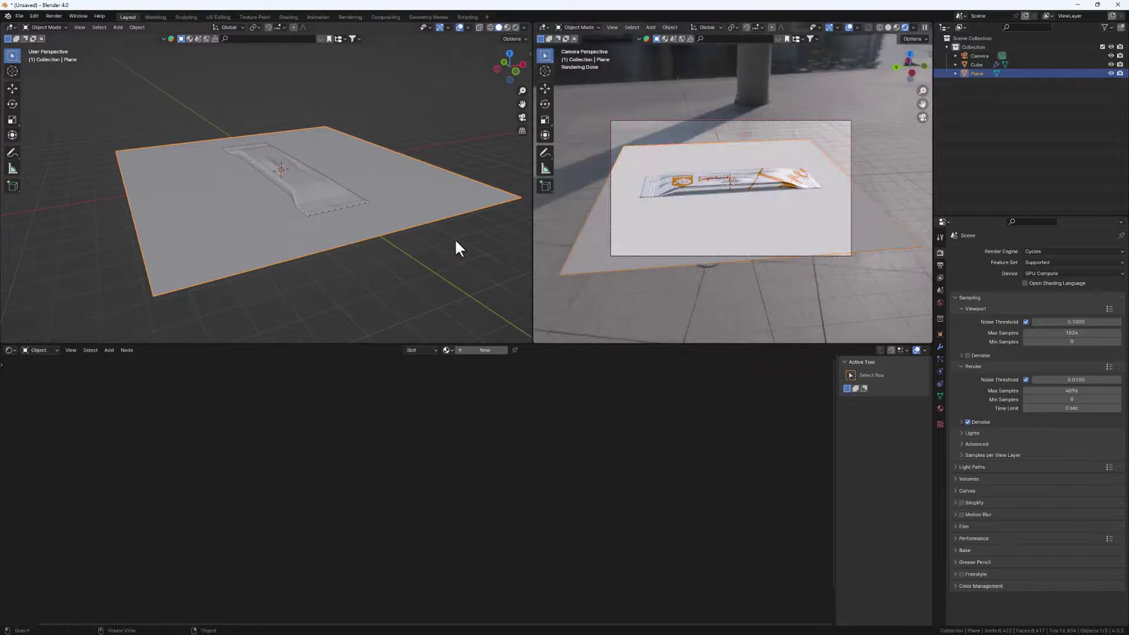
Extrude the floor plane's back edge straight up along Z to form a backdrop wall.
scroll(221, 136, down, 3)
middle_drag(222, 143, 252, 126)
scroll(252, 126, up, 3)
key(Tab)
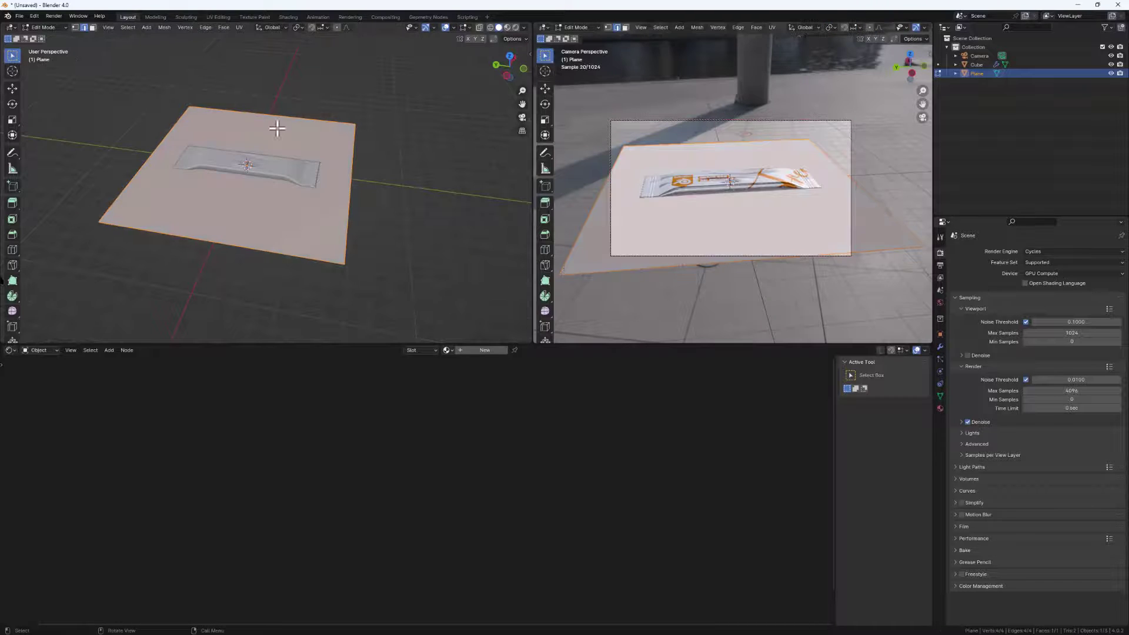
click(271, 124)
key(e)
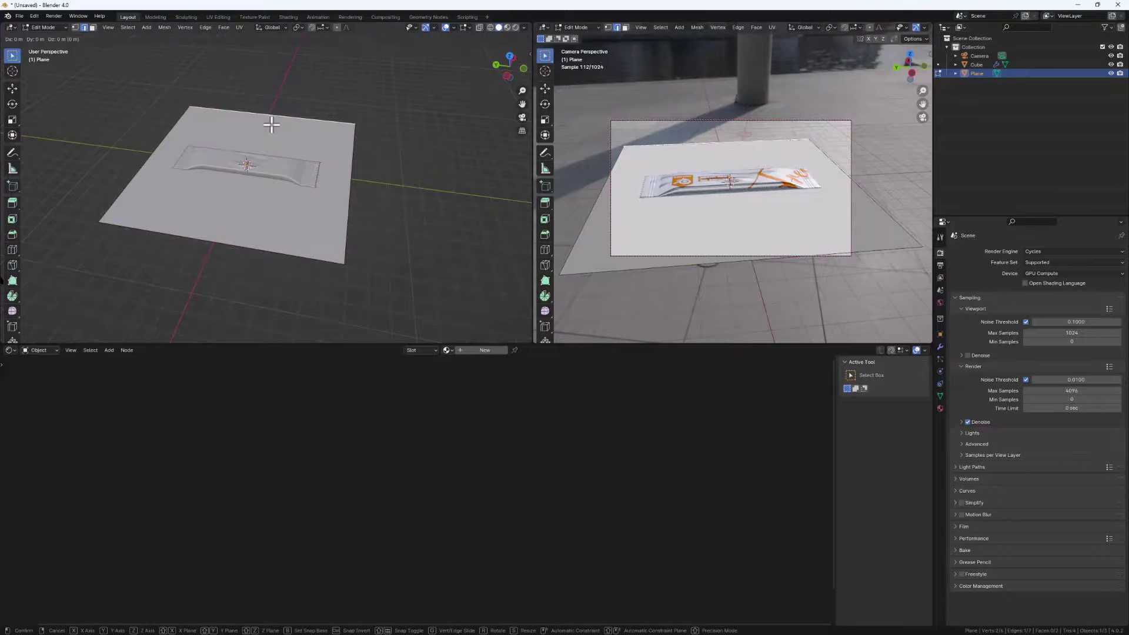
key(z)
click(252, 333)
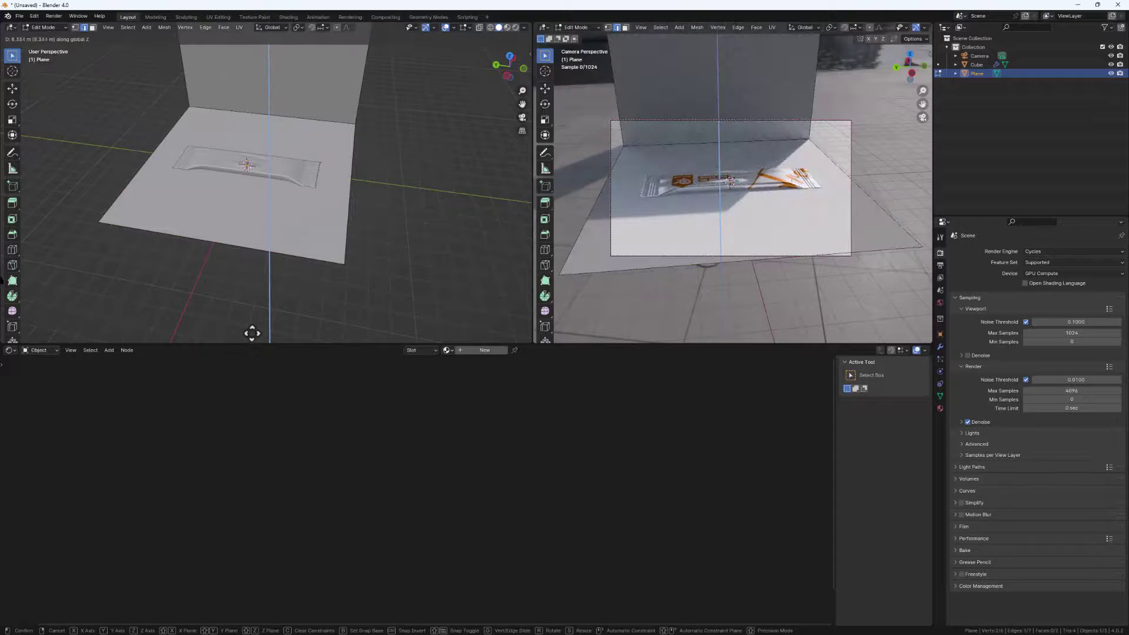
Bevel the edge between floor and wall into a wide multi-segment curve and shade the backdrop smooth.
click(277, 120)
key(ctrl+b)
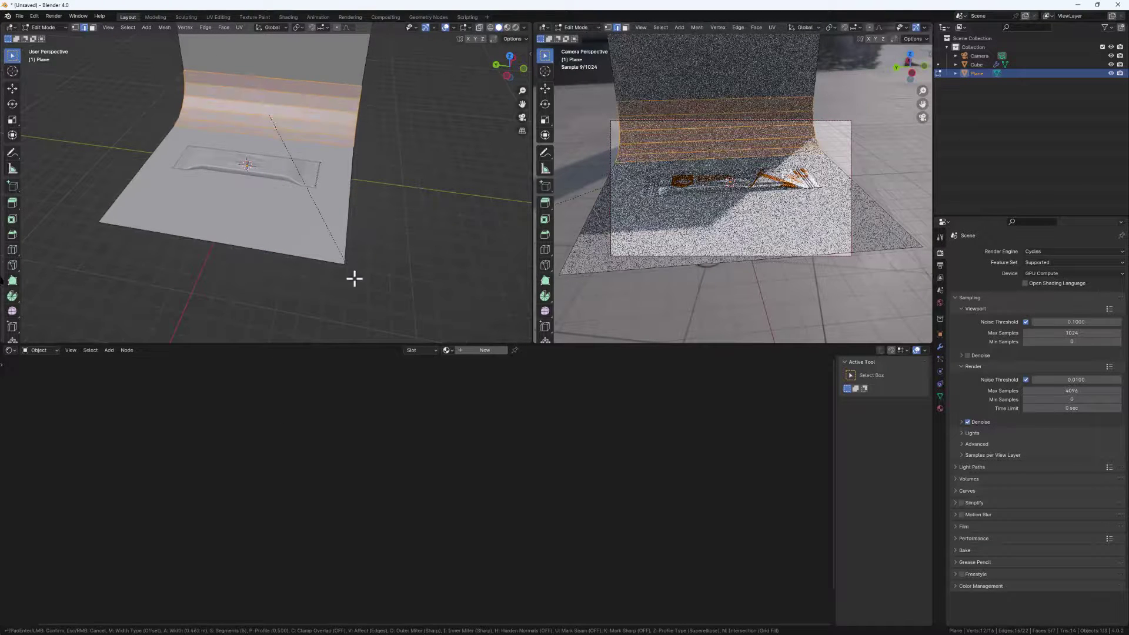
click(348, 277)
key(Tab)
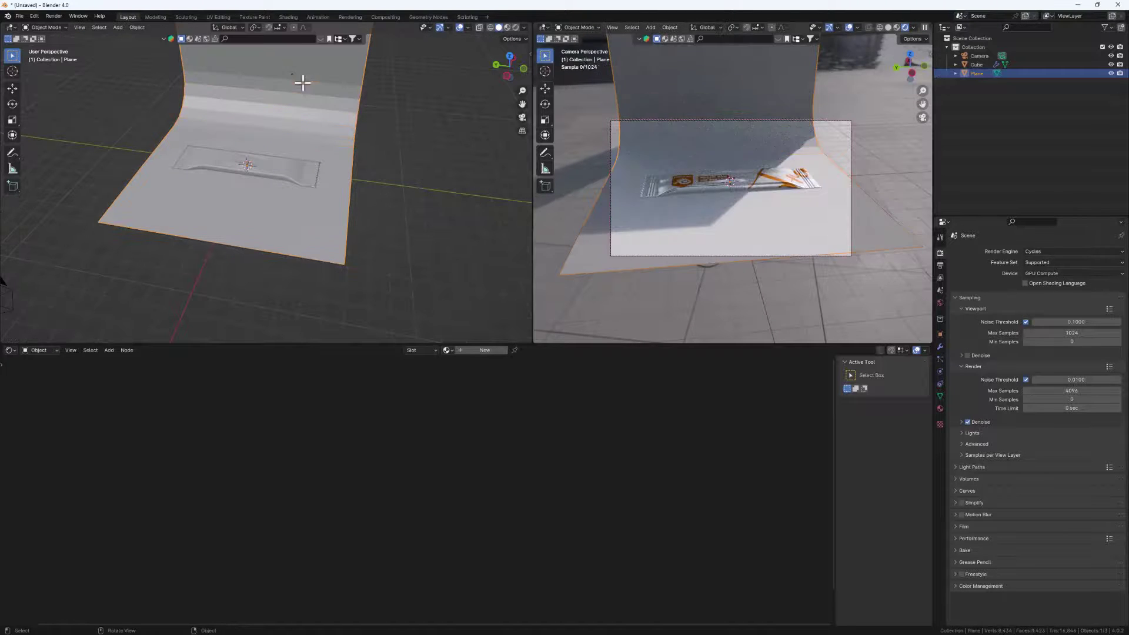
right_click(291, 75)
click(284, 66)
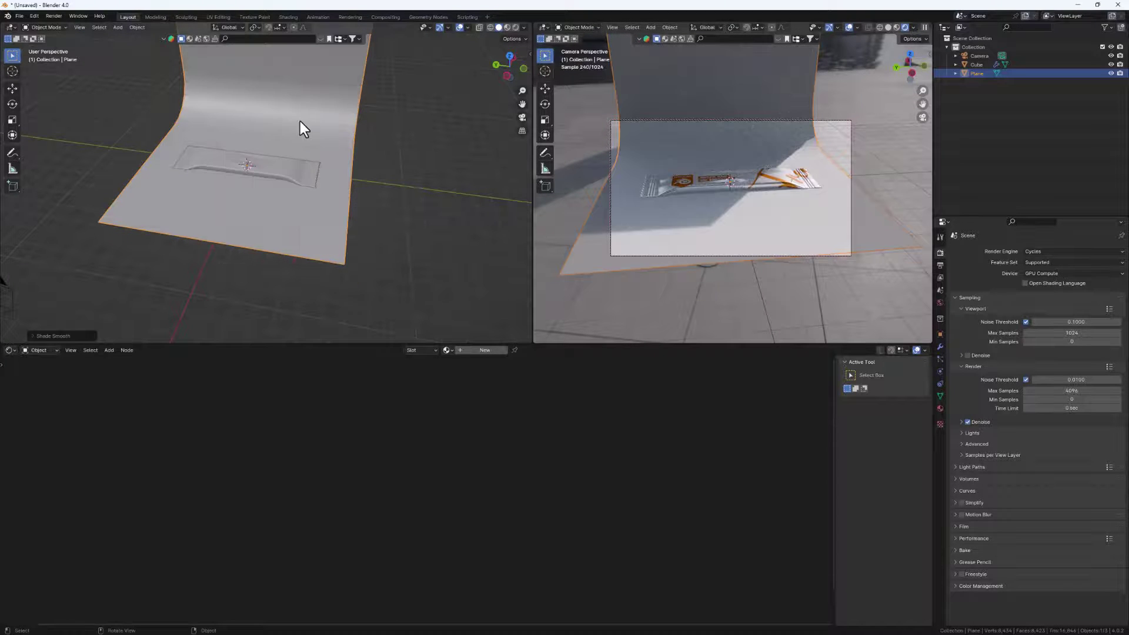
Tilt the camera view towards the backdrop and set the camera's focal length to 90 mm.
middle_drag(748, 162, 738, 186)
click(979, 56)
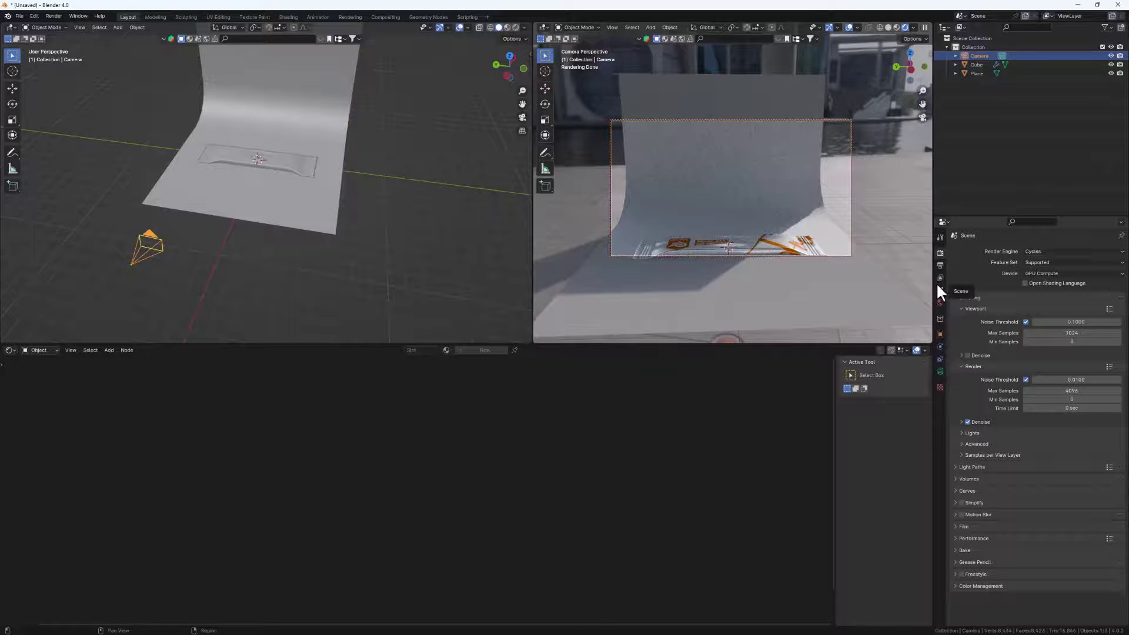
click(940, 370)
click(1066, 294)
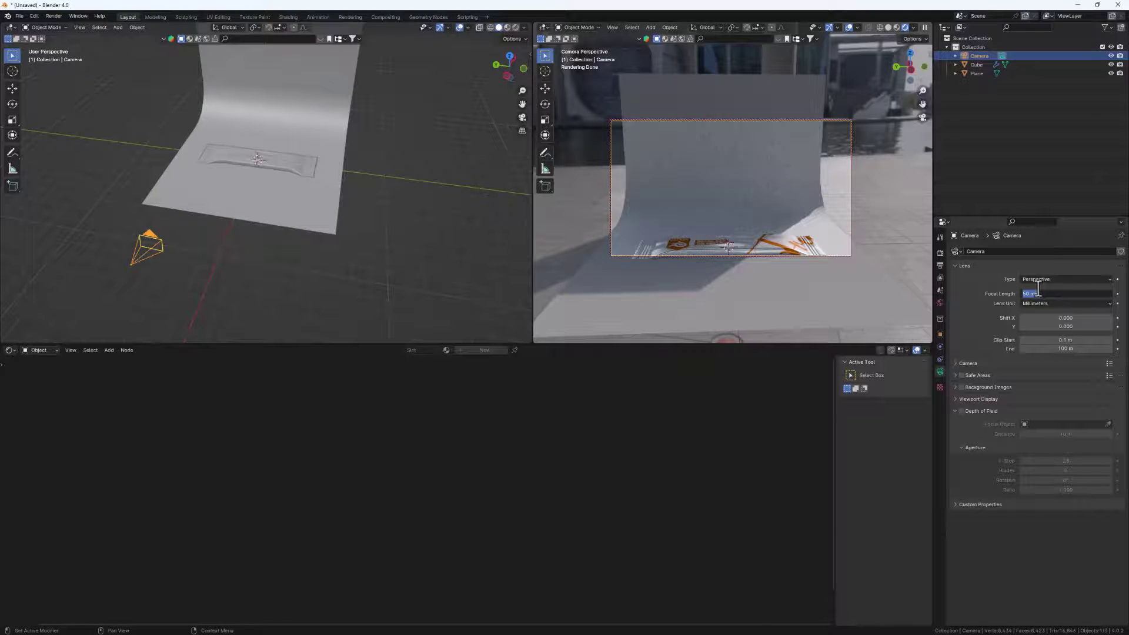
text(90)
key(Return)
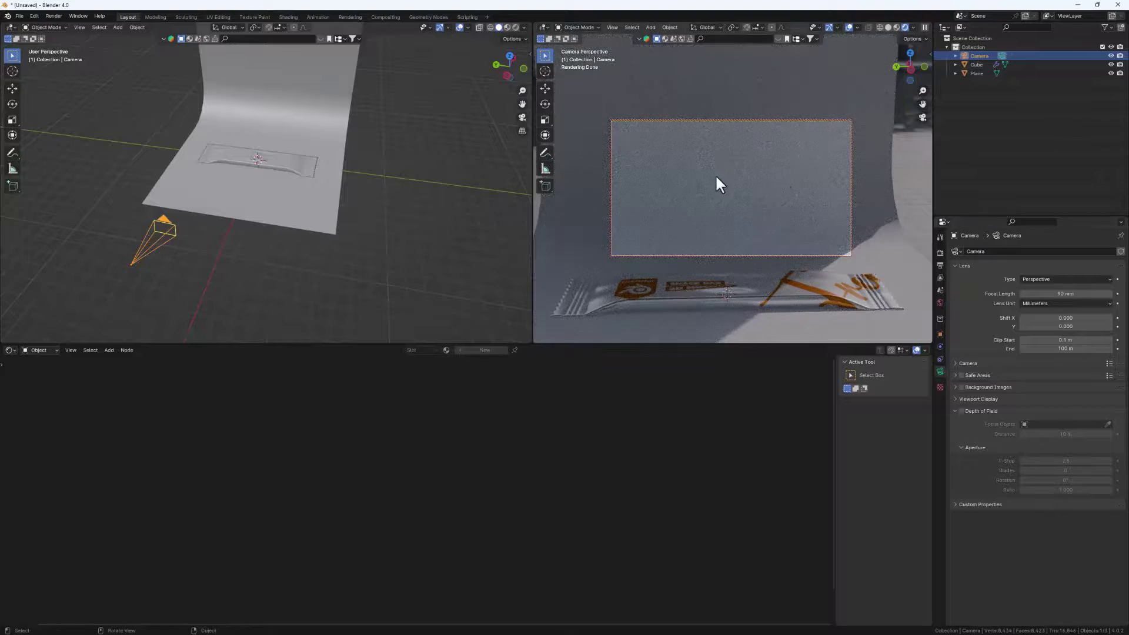
Move the camera back and reframe it so the wrapper sits low in the frame before the backdrop.
key(g)
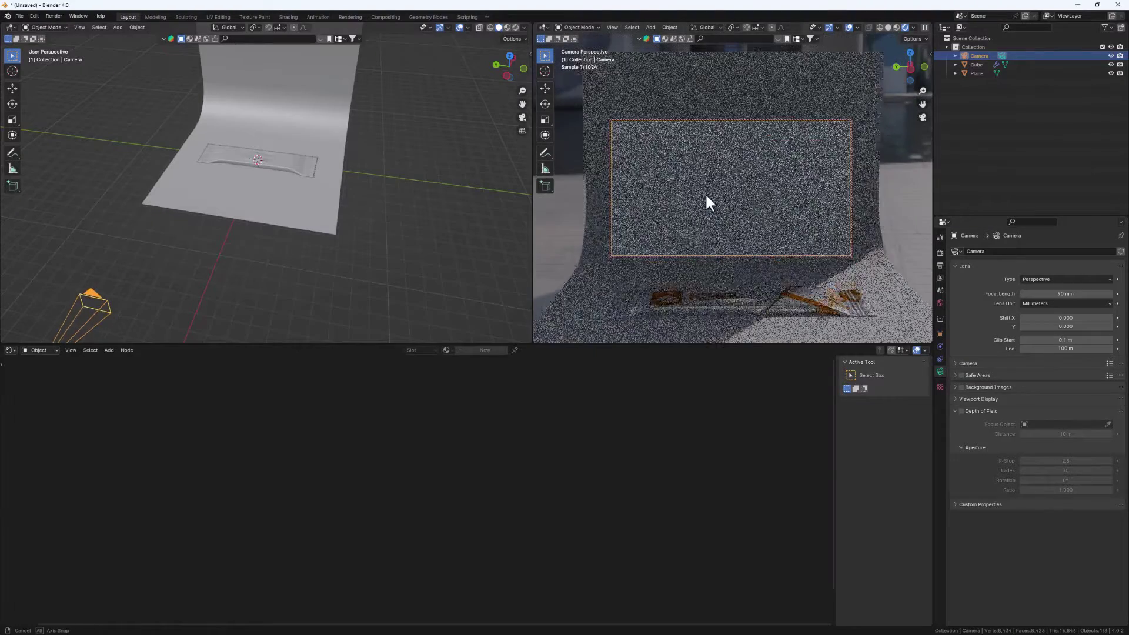
click(719, 223)
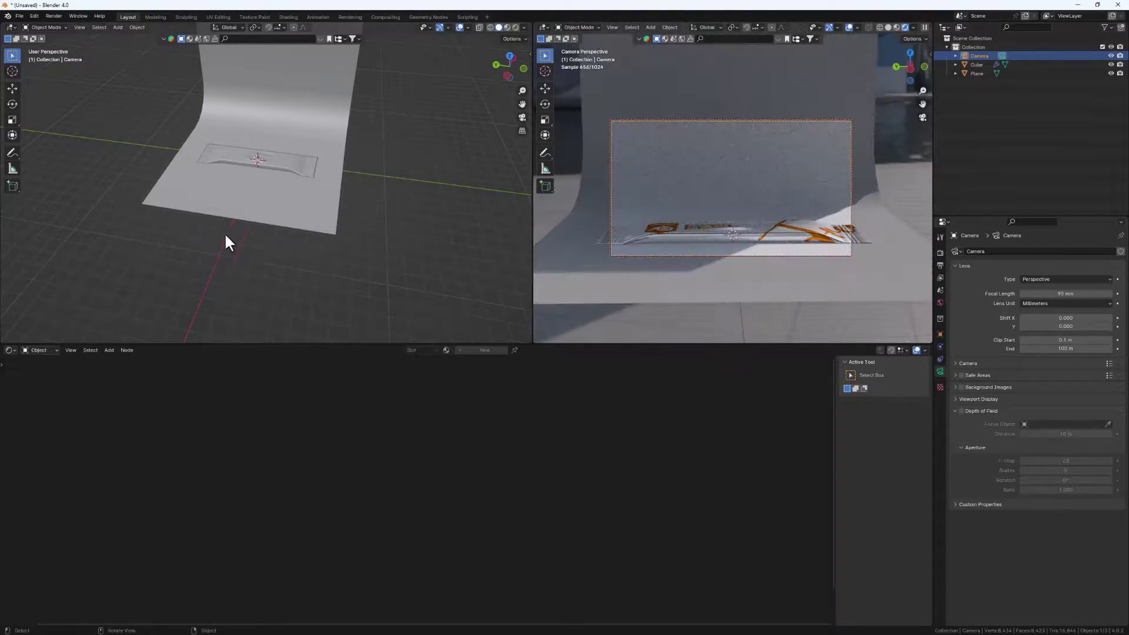
key(g)
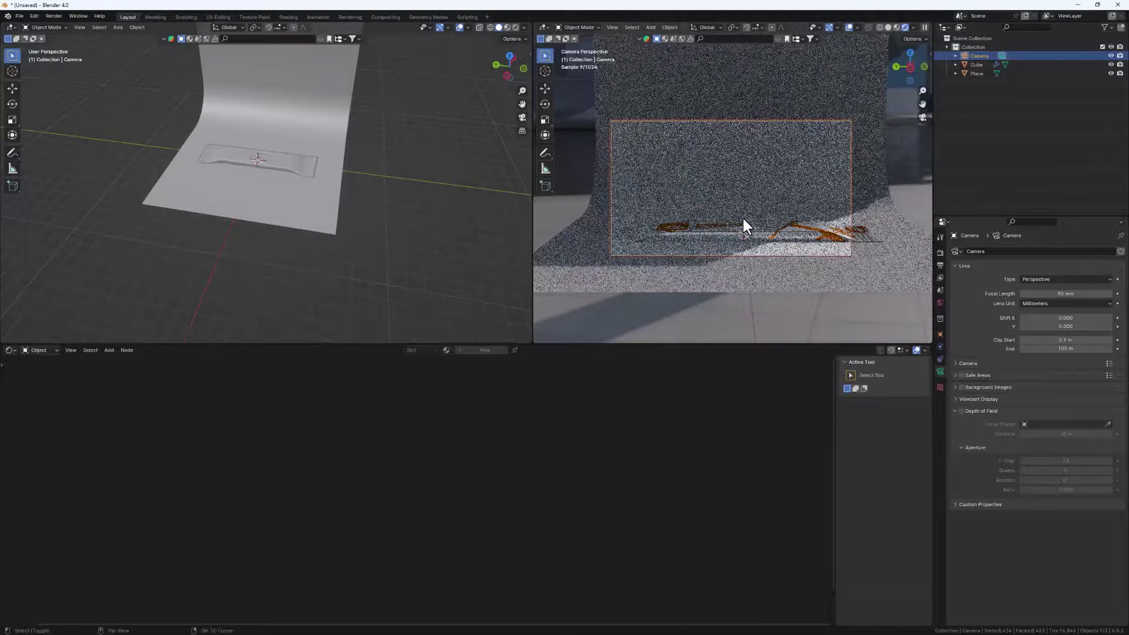
Replace the world's environment texture with the brown_photostudio_02_4k.hdr image.
click(39, 351)
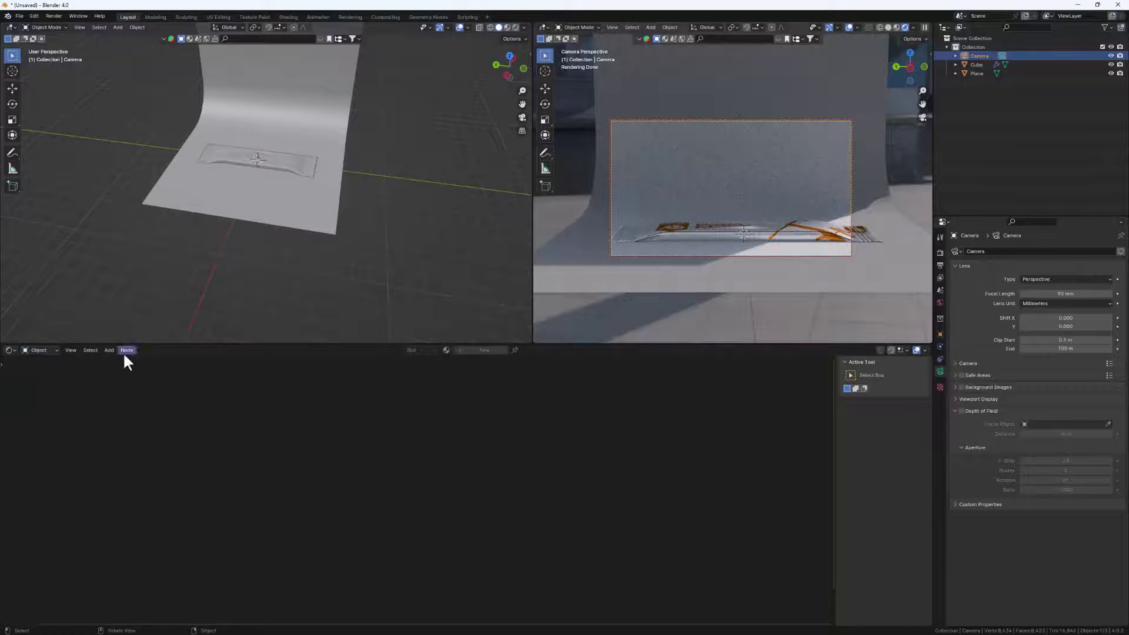
click(41, 381)
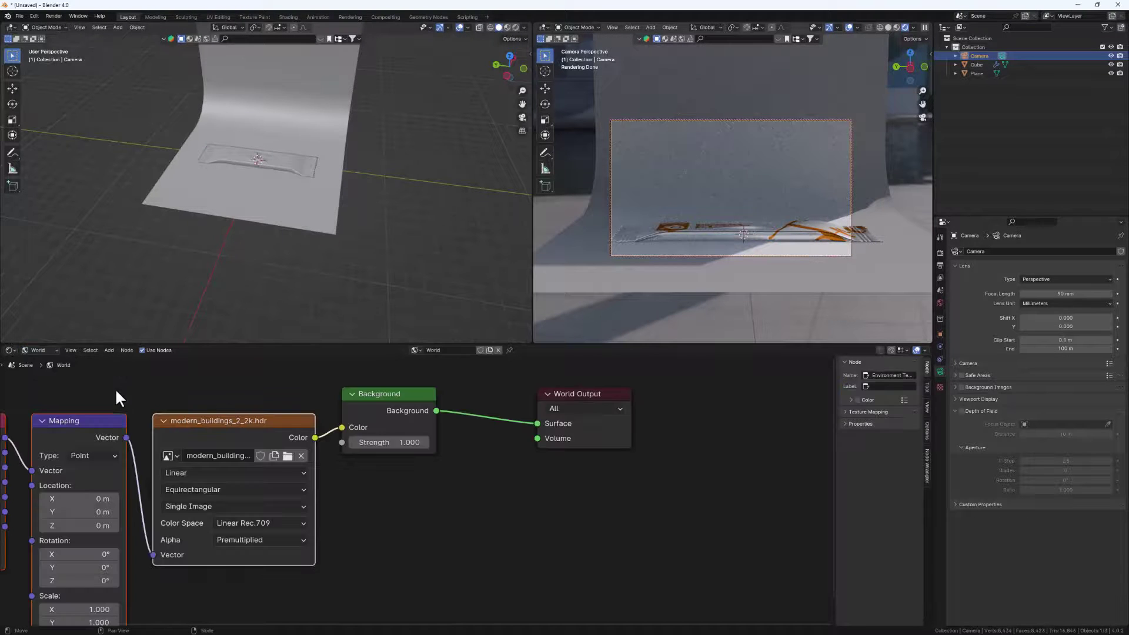
click(288, 457)
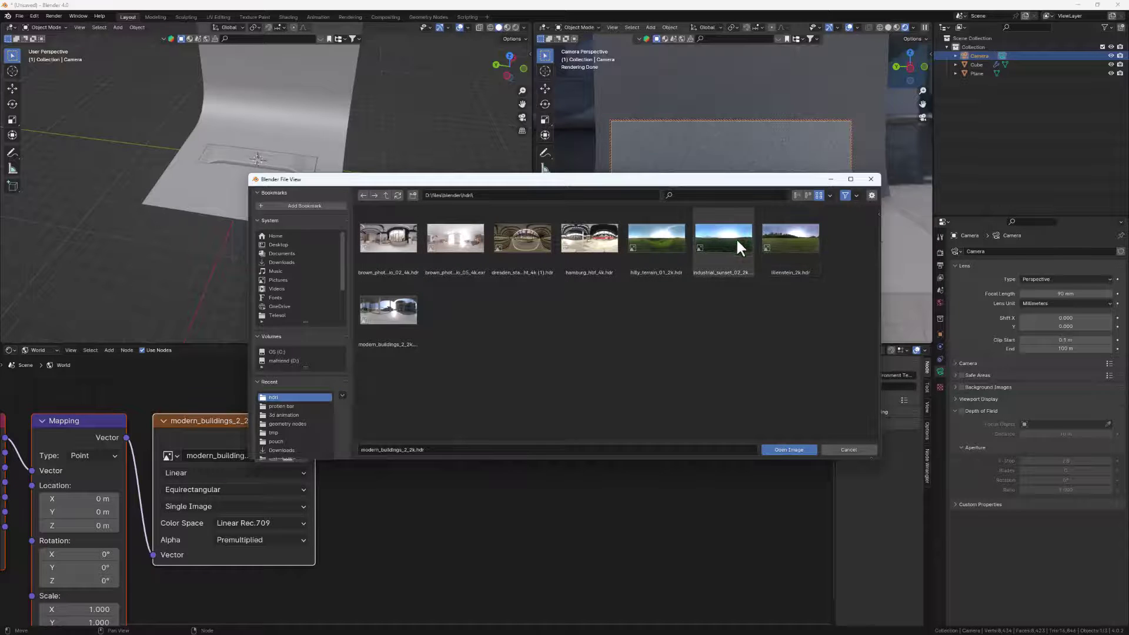
double_click(365, 243)
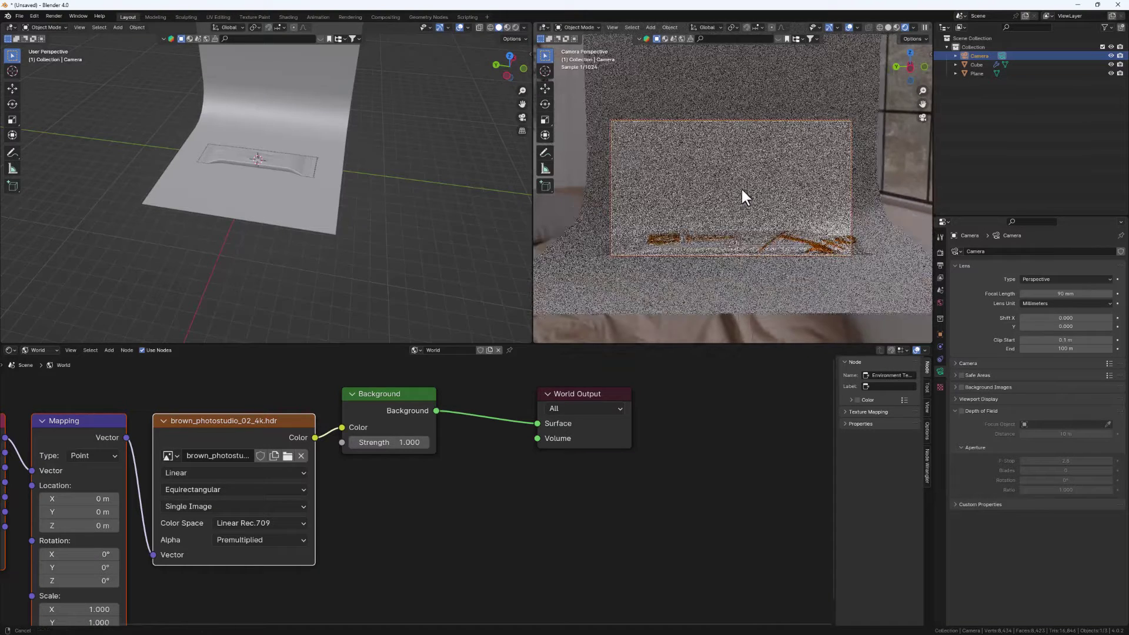
Lift the wrapper off the backdrop floor and scale it down to fit well inside the camera frame.
click(246, 165)
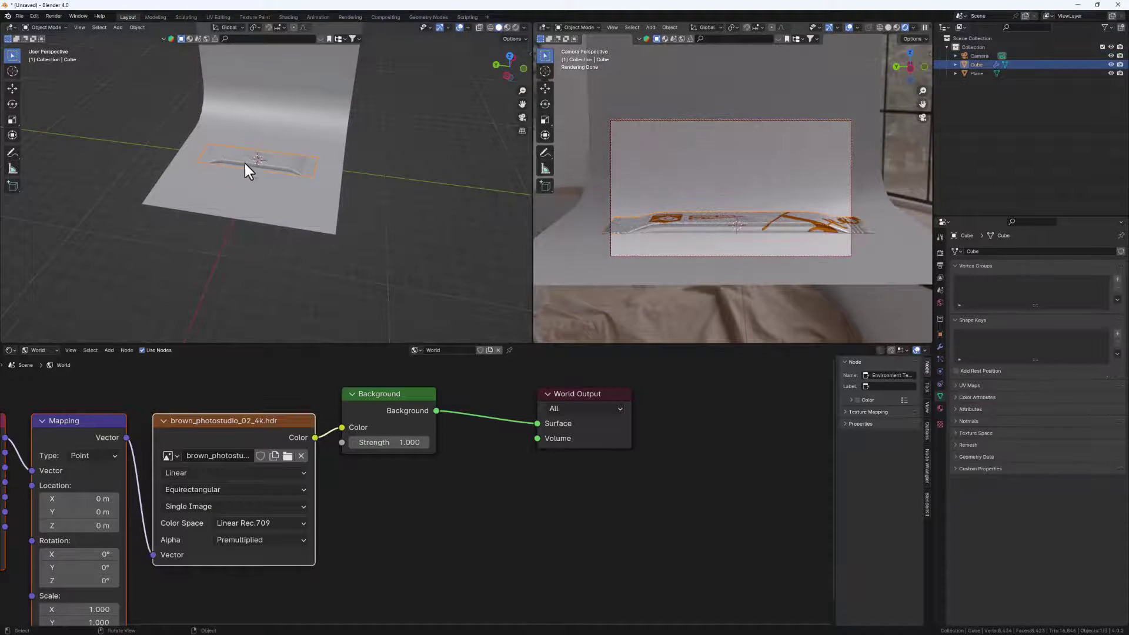
scroll(245, 156, up, 5)
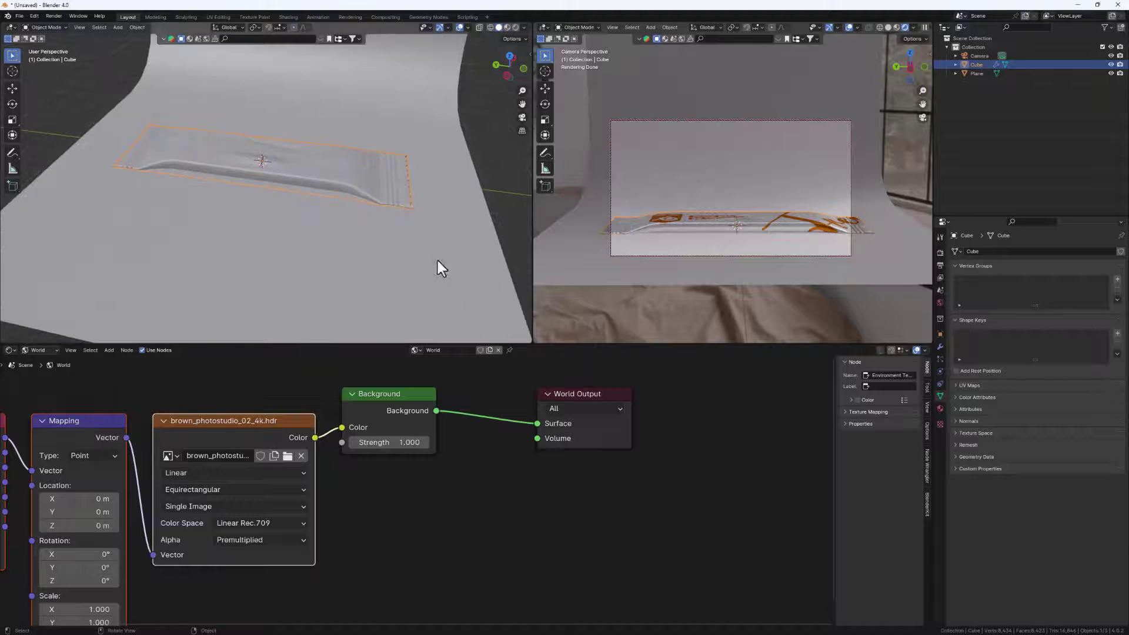
key(g)
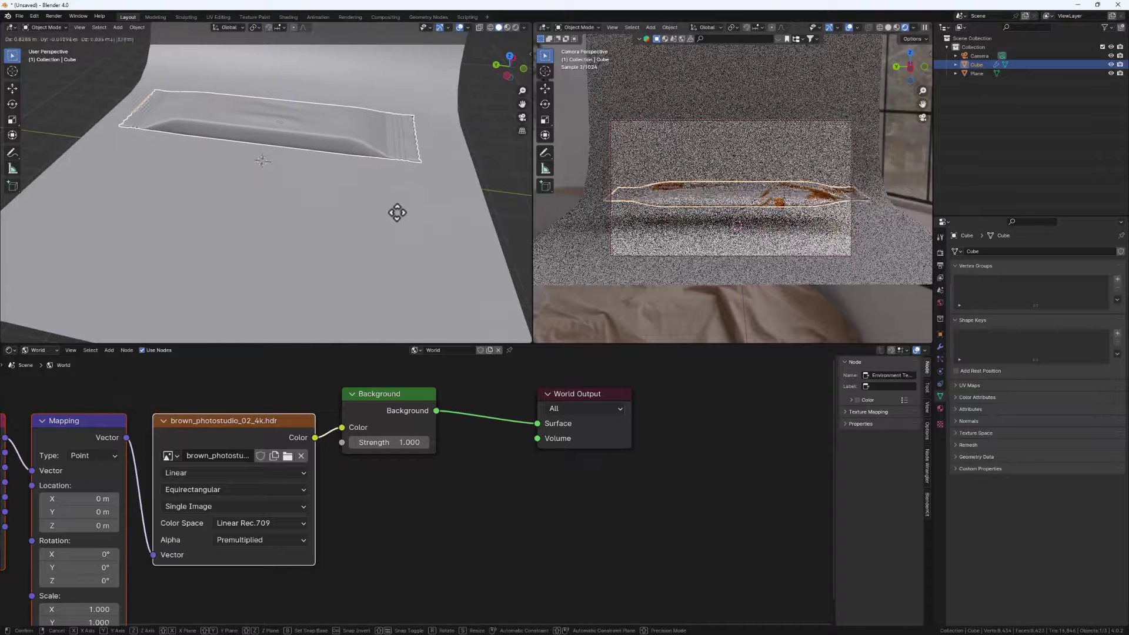
click(401, 228)
key(s)
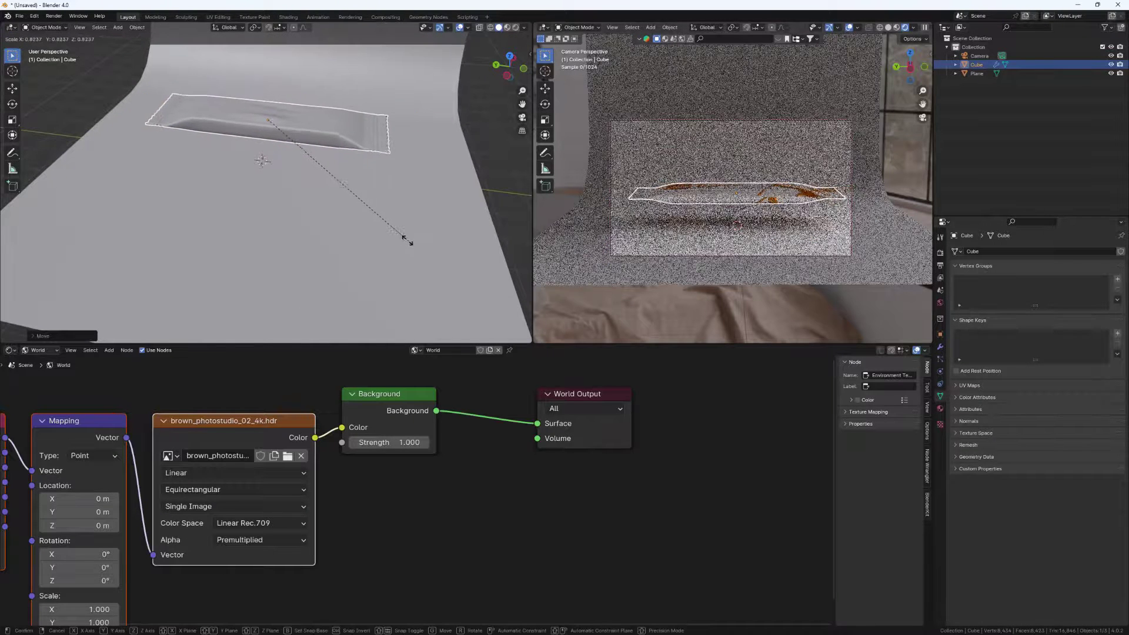
click(403, 215)
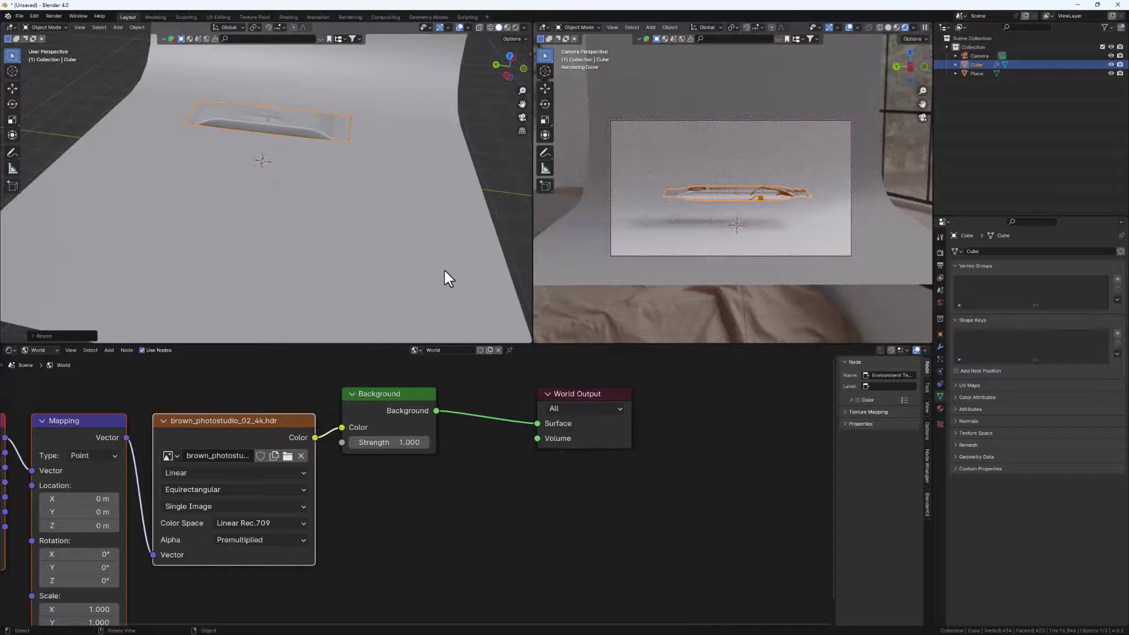
Rotate the wrapper freely so its printed front faces the camera at a slant, and reposition it floating above the floor.
key(r)
key(r)
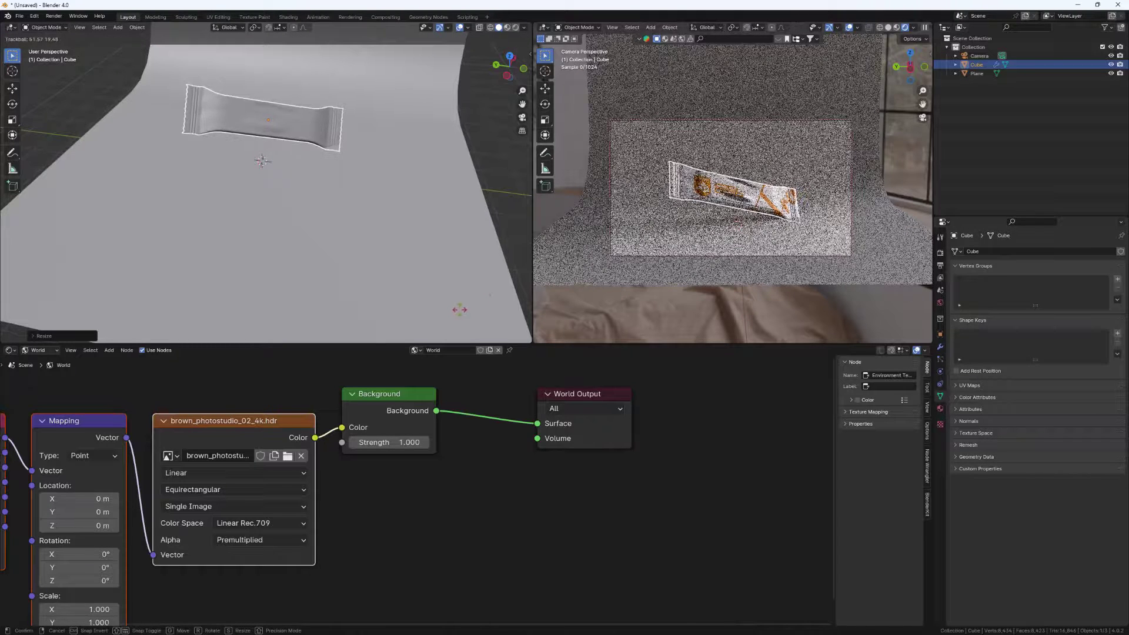
click(352, 198)
middle_drag(307, 139, 316, 176)
key(g)
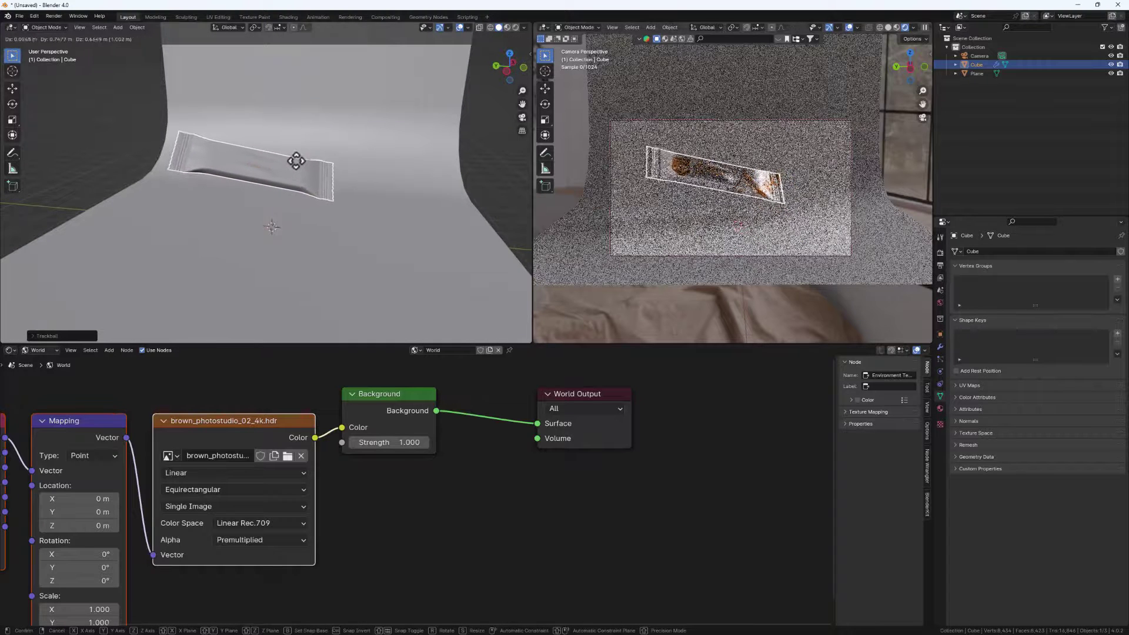
click(294, 174)
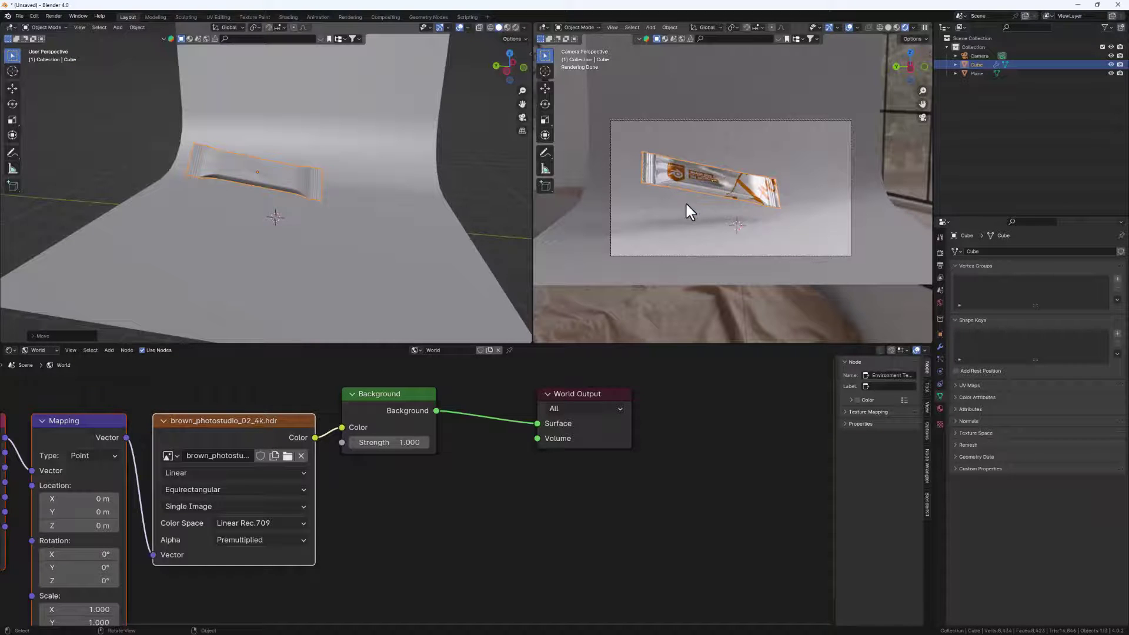
Give the backdrop a new material and darken its base color to a grey with a value of about 0.32.
click(264, 302)
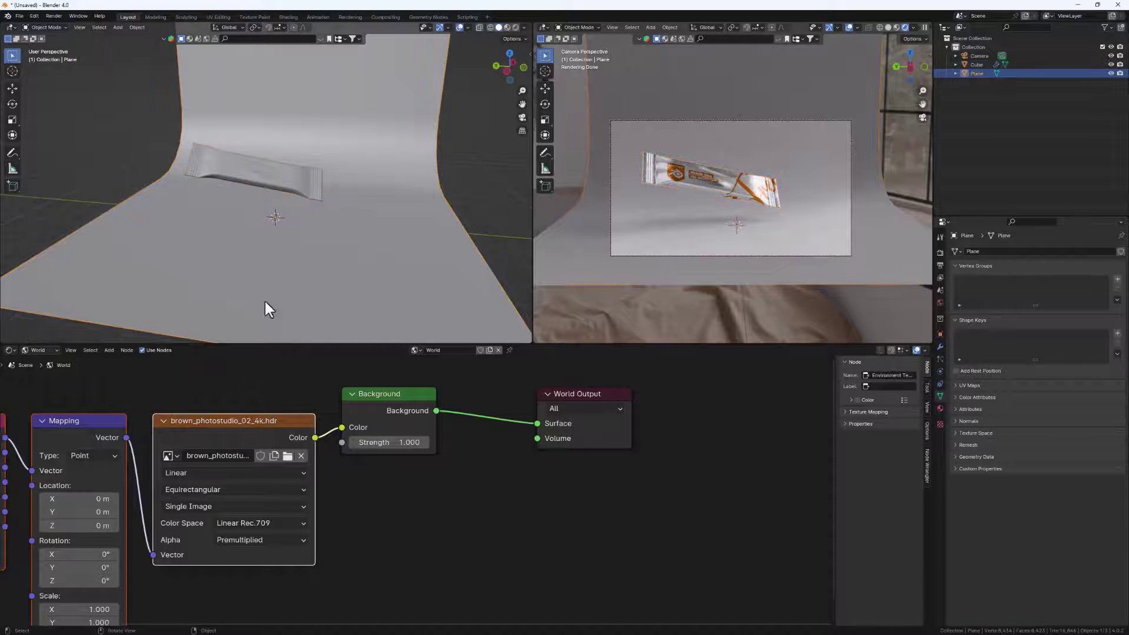
click(49, 352)
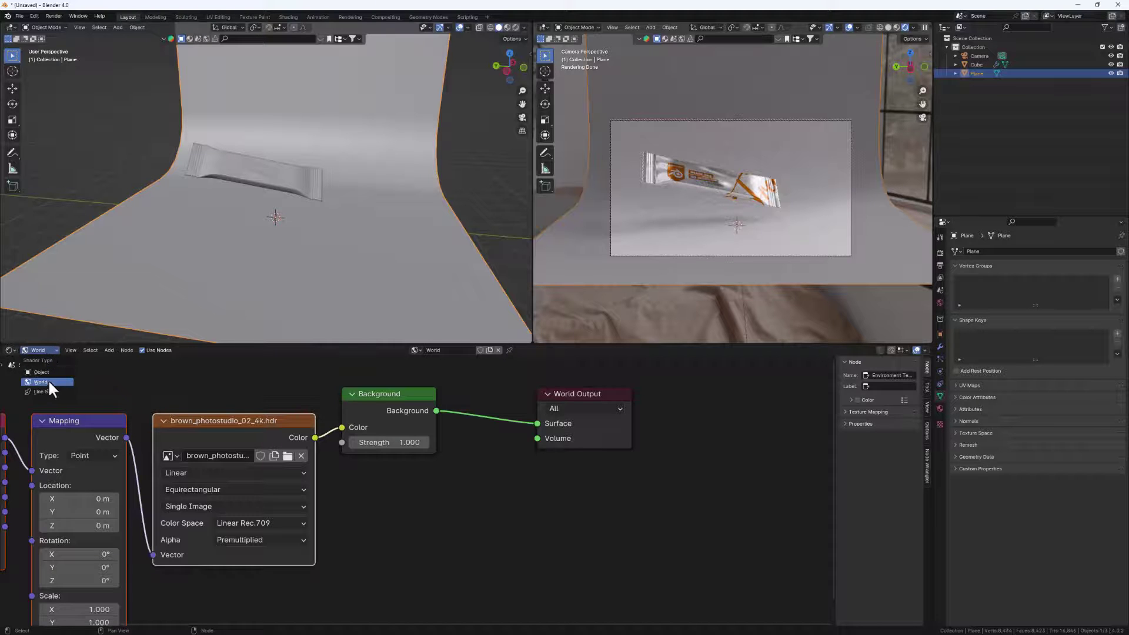
click(48, 373)
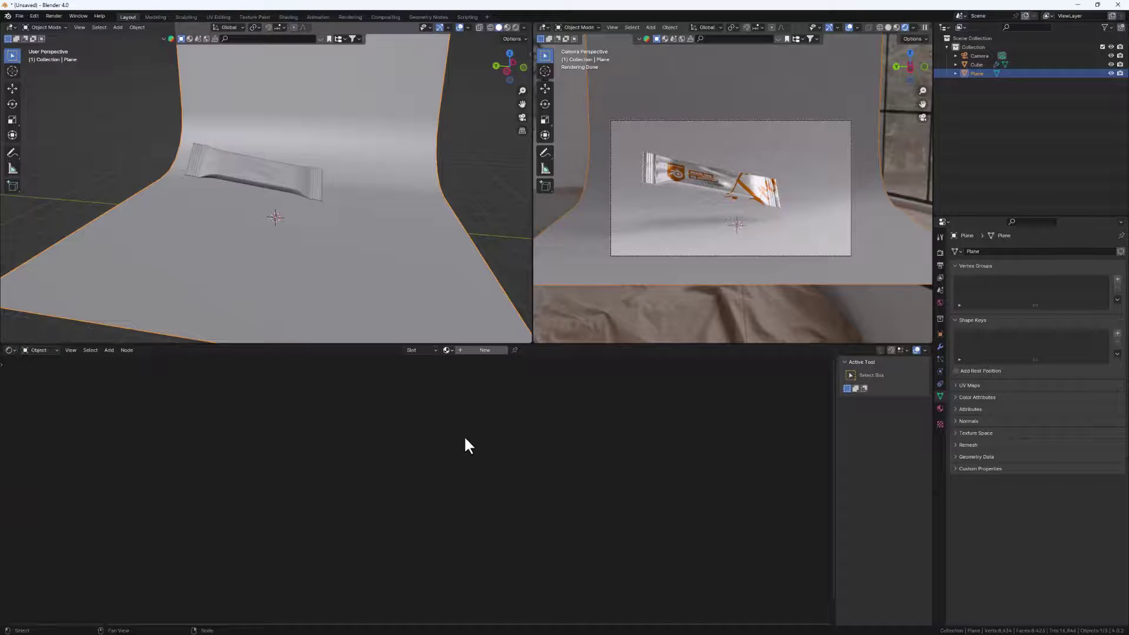
click(489, 350)
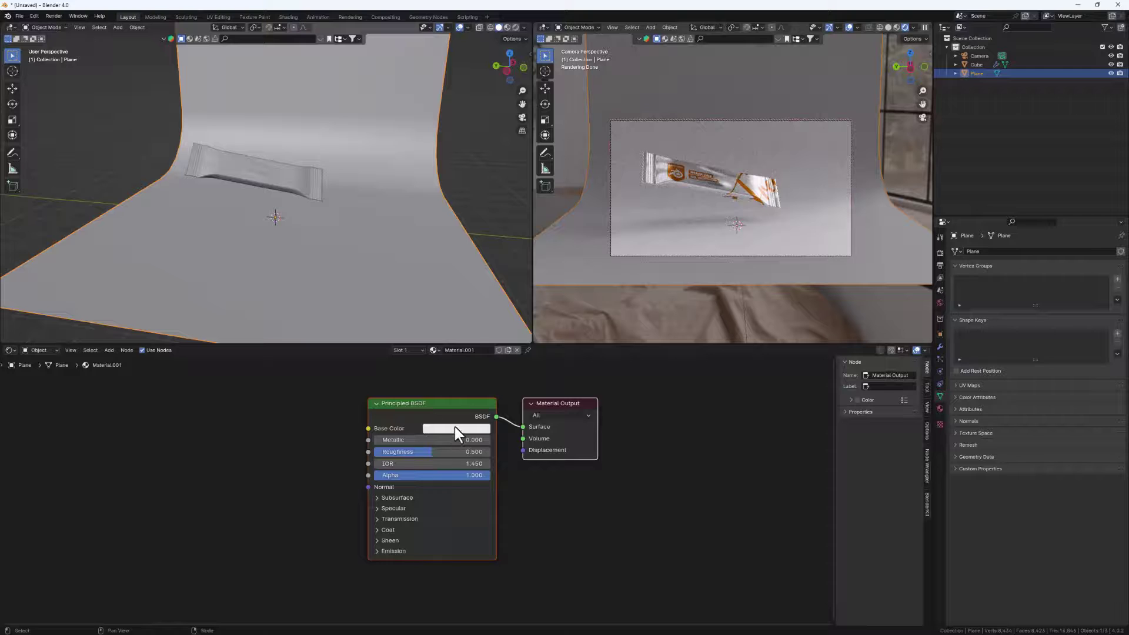
click(454, 427)
drag(528, 291, 531, 298)
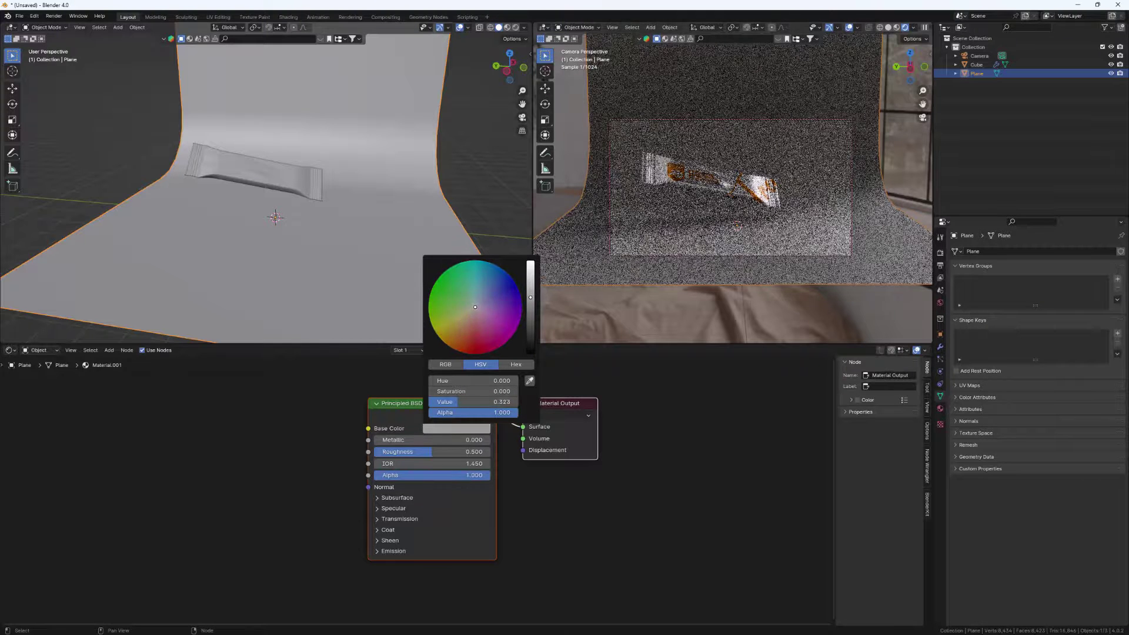
Duplicate the wrapper twice, placing one copy higher up behind the original and the other low behind it.
middle_drag(253, 199, 299, 200)
click(312, 176)
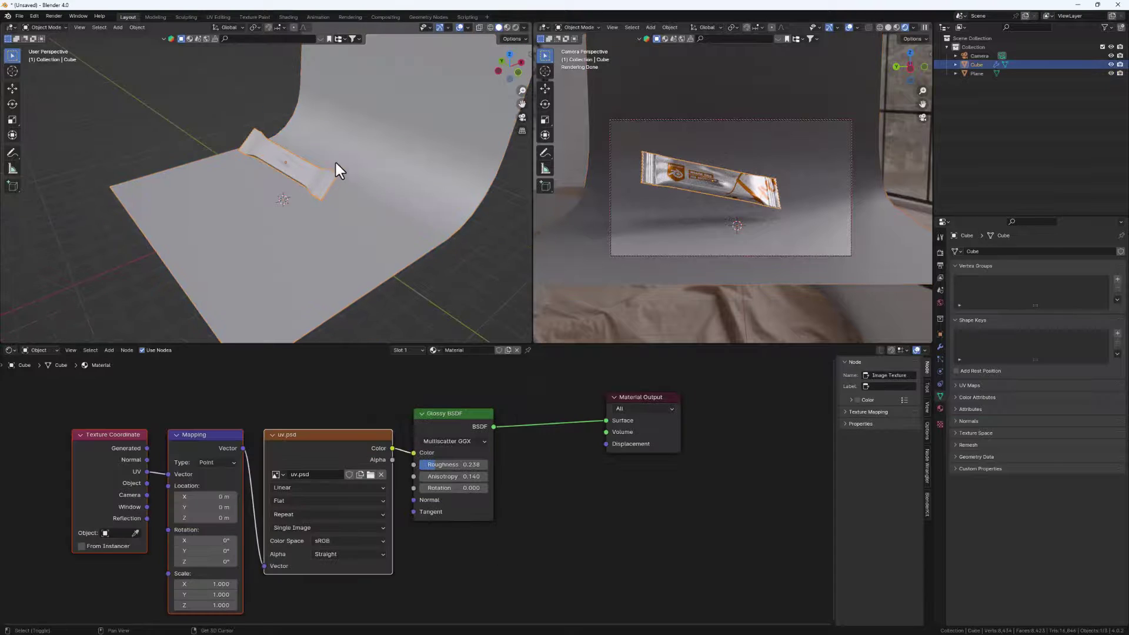
middle_drag(336, 163, 248, 228)
click(306, 227)
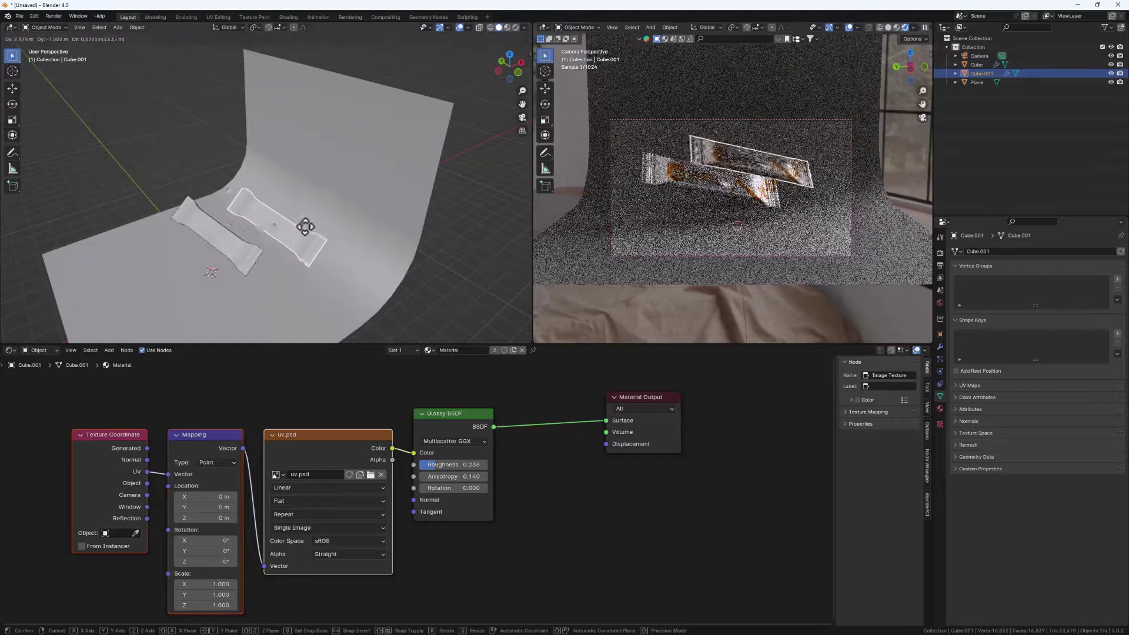
mouse_move(302, 229)
middle_down()
mouse_move(262, 240)
mouse_move(300, 231)
middle_up()
key(shift+d)
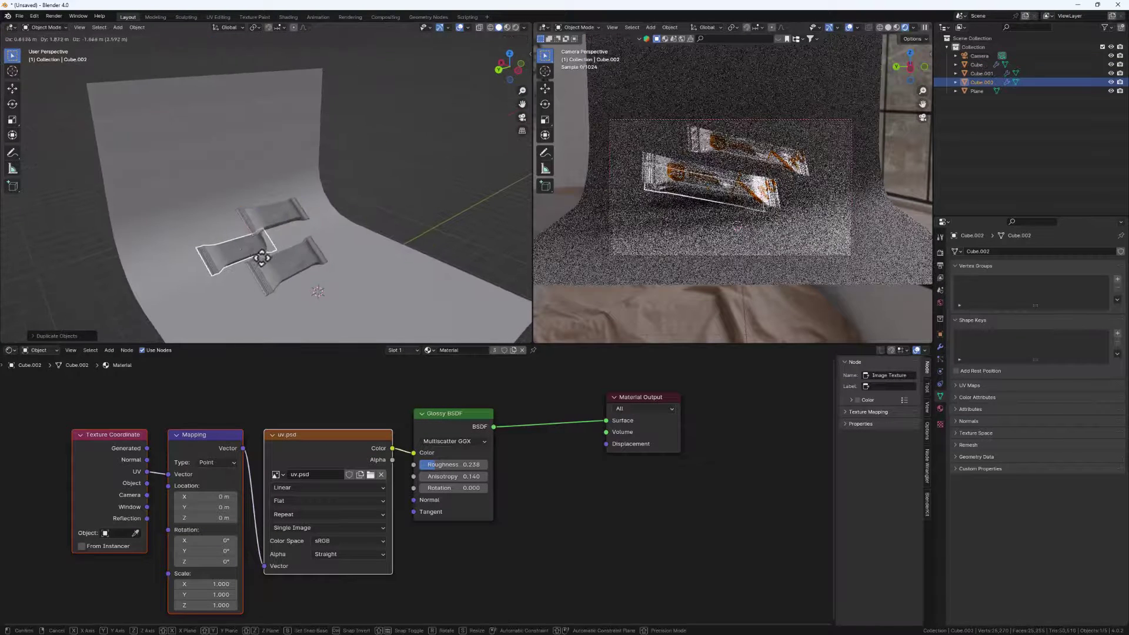
click(298, 280)
Lower the backdrop along the Z axis to leave more room beneath the floating wrappers.
middle_drag(268, 280, 331, 246)
click(356, 231)
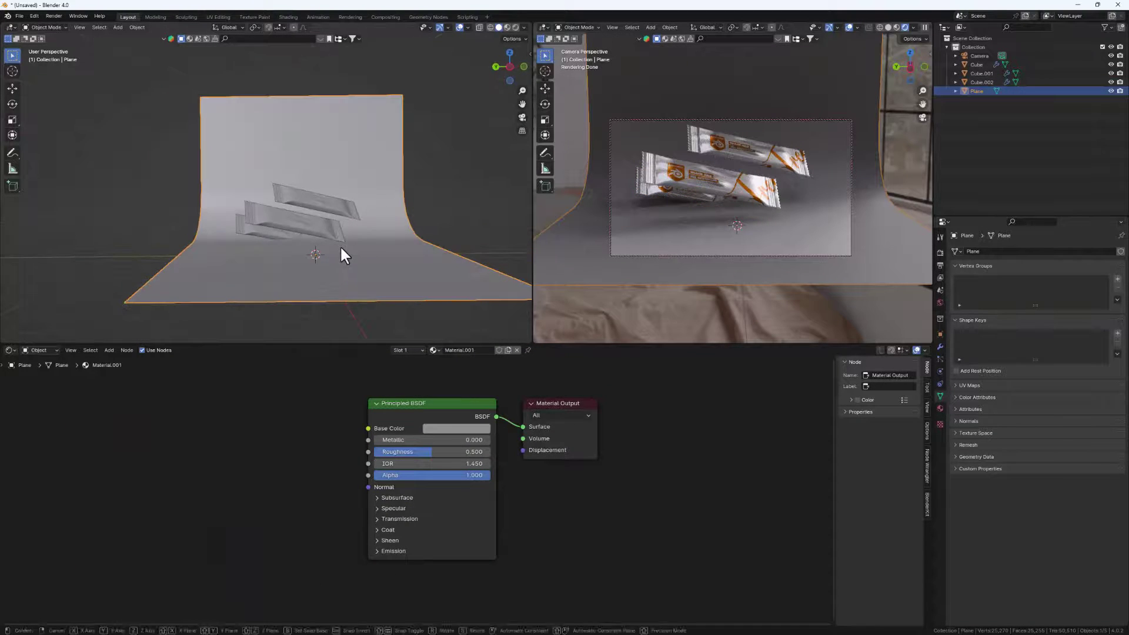
key(g)
key(z)
click(341, 268)
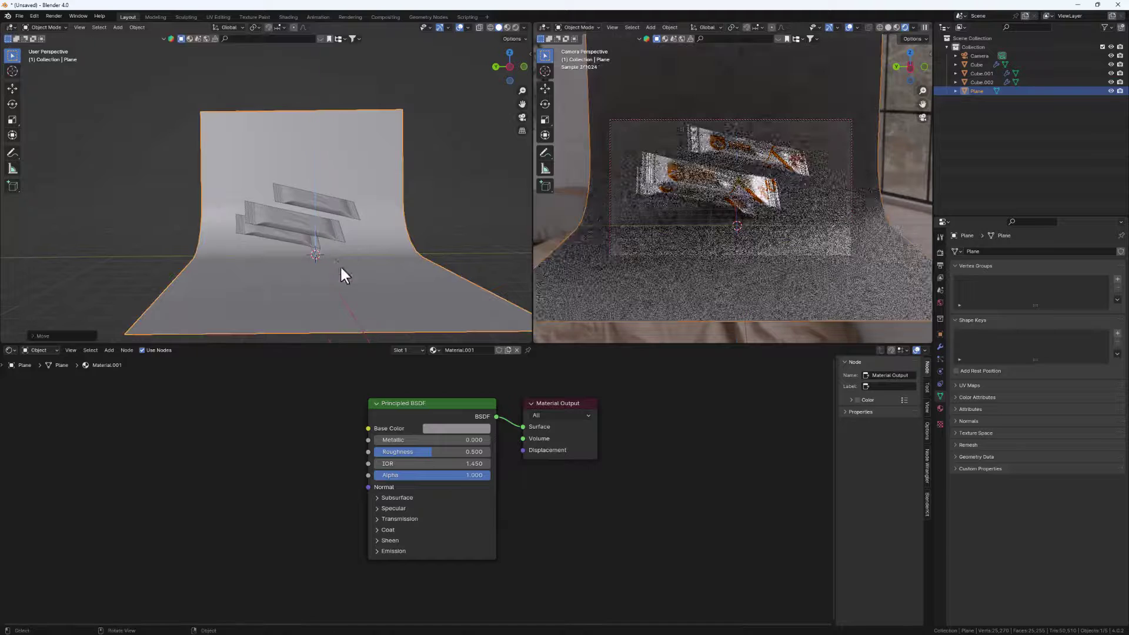
Rotate the lower wrapper copy freely so it slants the opposite way to the front wrapper.
middle_drag(286, 232, 360, 244)
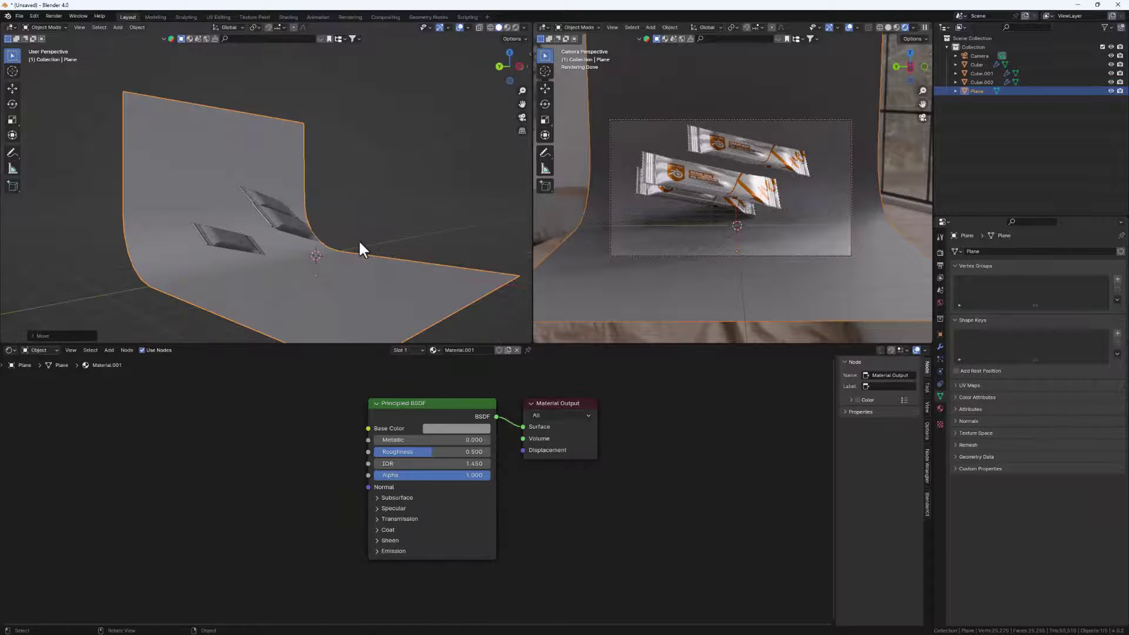
click(243, 250)
key(r)
key(r)
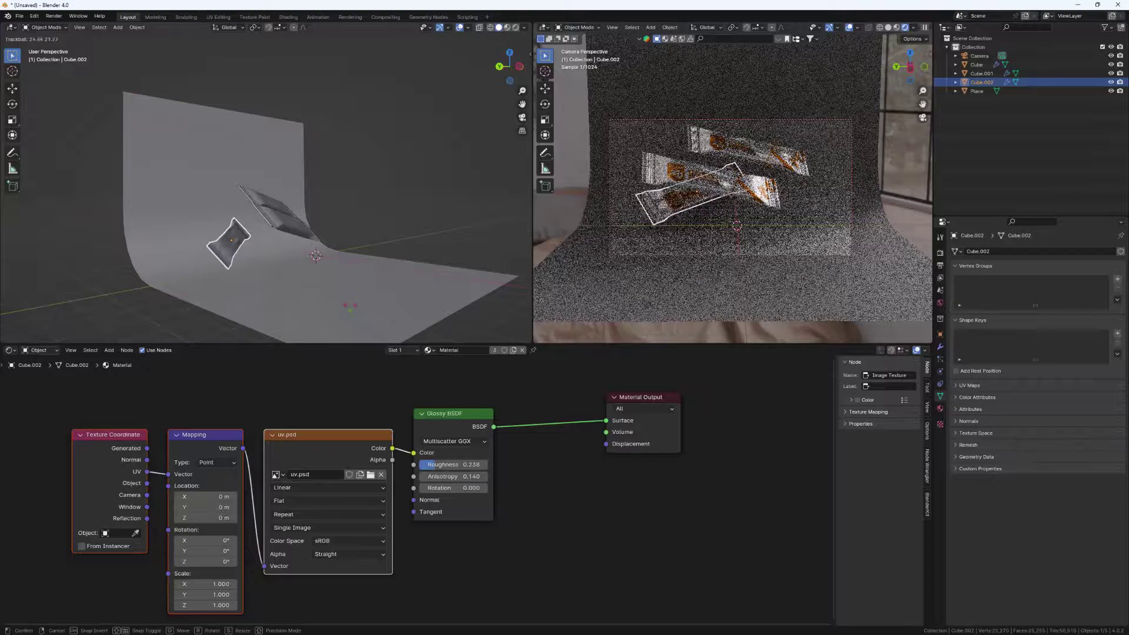
click(344, 303)
Rotate the upper wrapper copy freely so its front faces the camera and its right end tilts upward.
click(276, 204)
middle_drag(302, 222, 288, 194)
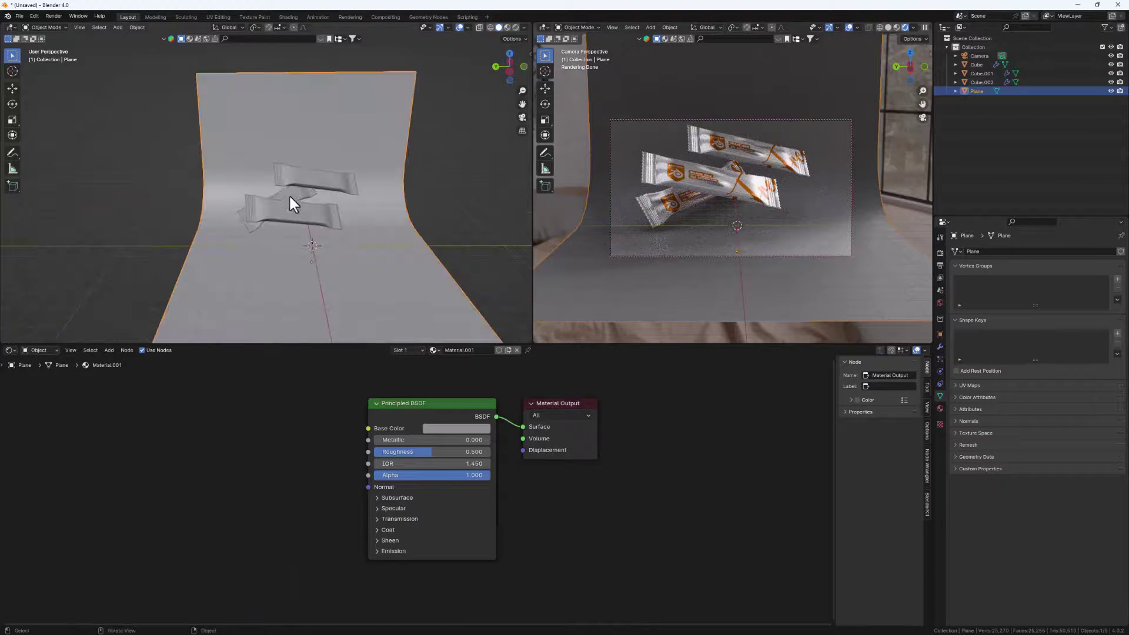
click(291, 197)
key(r)
key(r)
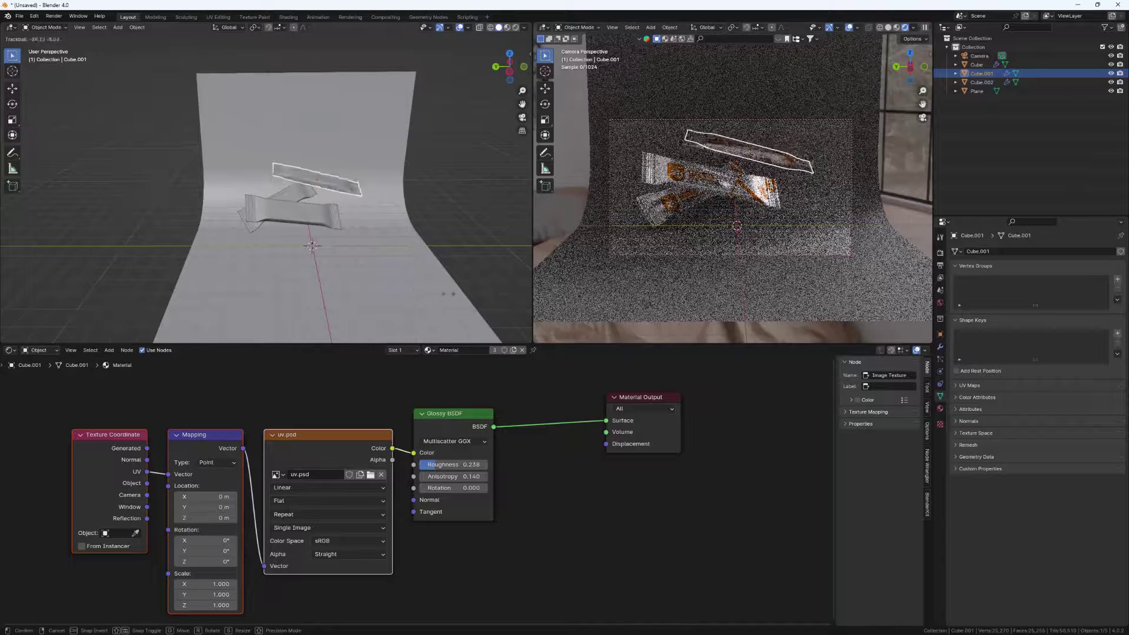
click(595, 323)
click(740, 192)
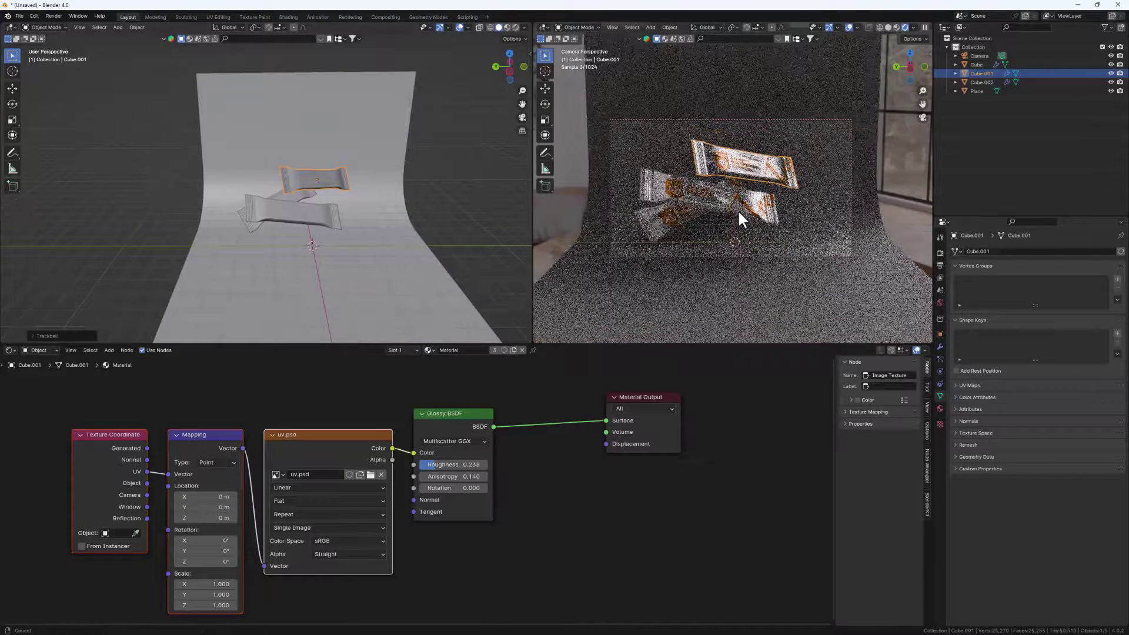
key(r)
key(r)
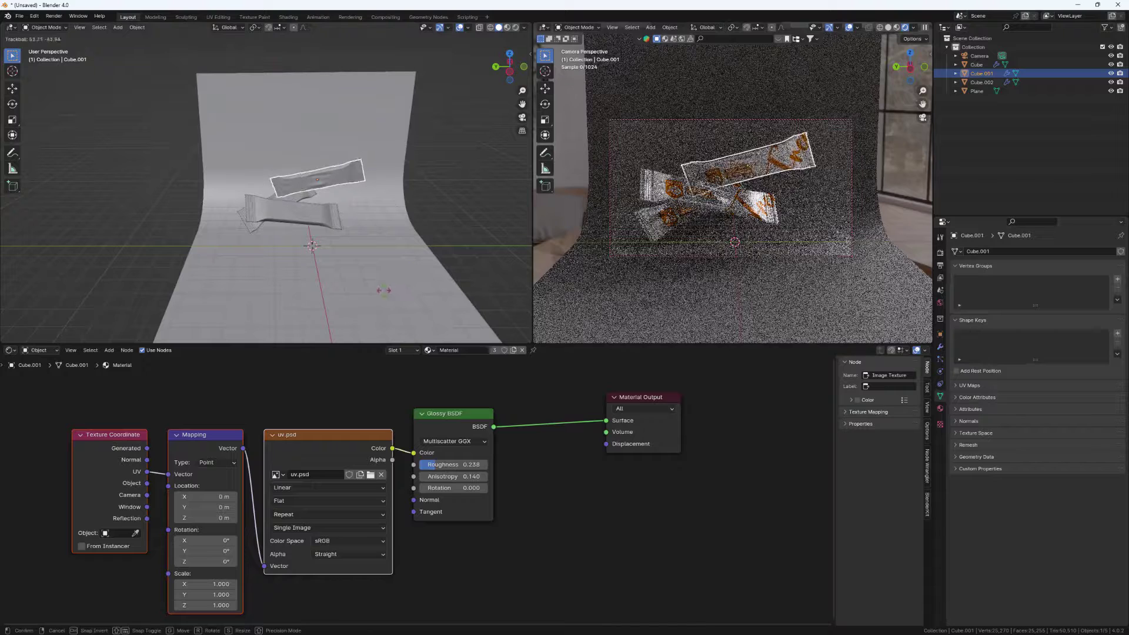
click(361, 283)
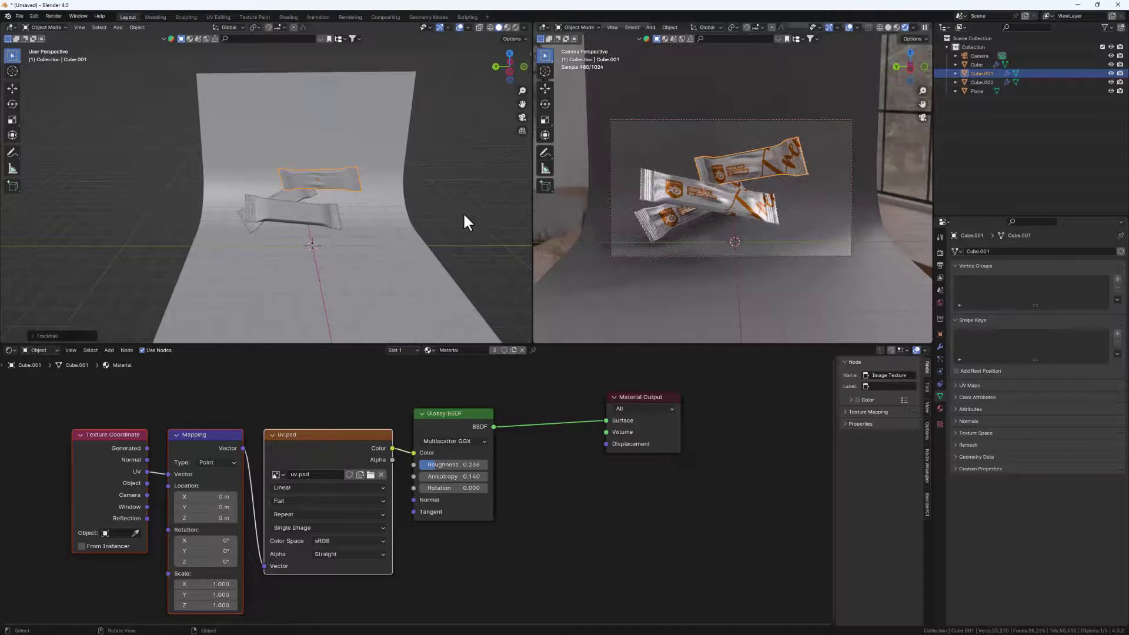
Move the front wrapper away from the two copies, closer to the camera.
click(300, 217)
middle_drag(300, 218, 366, 227)
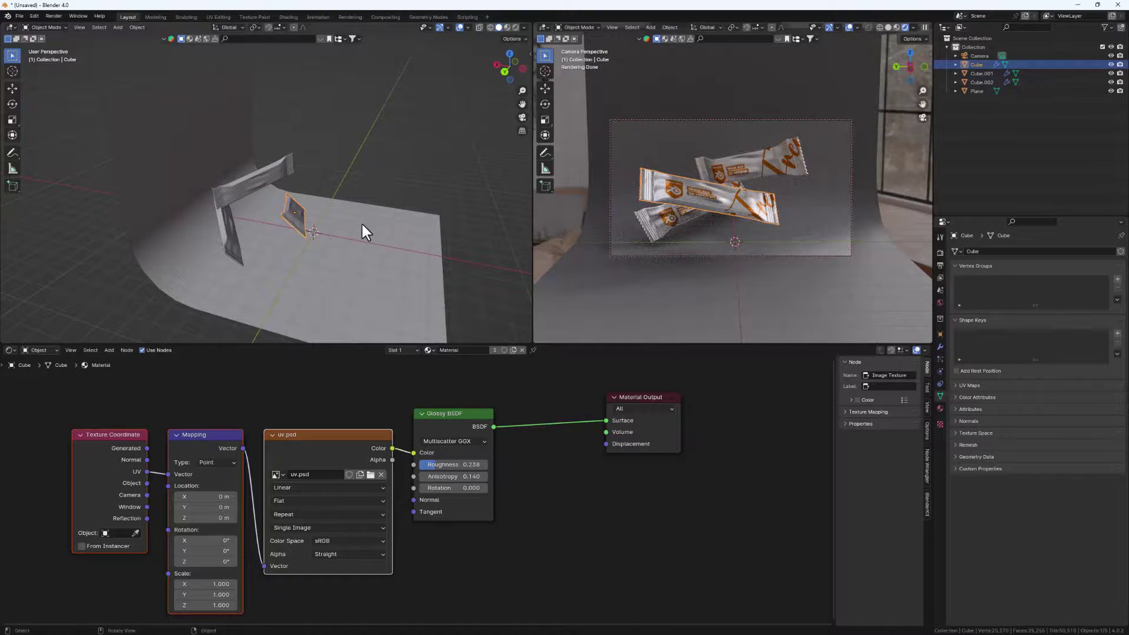
key(g)
click(553, 240)
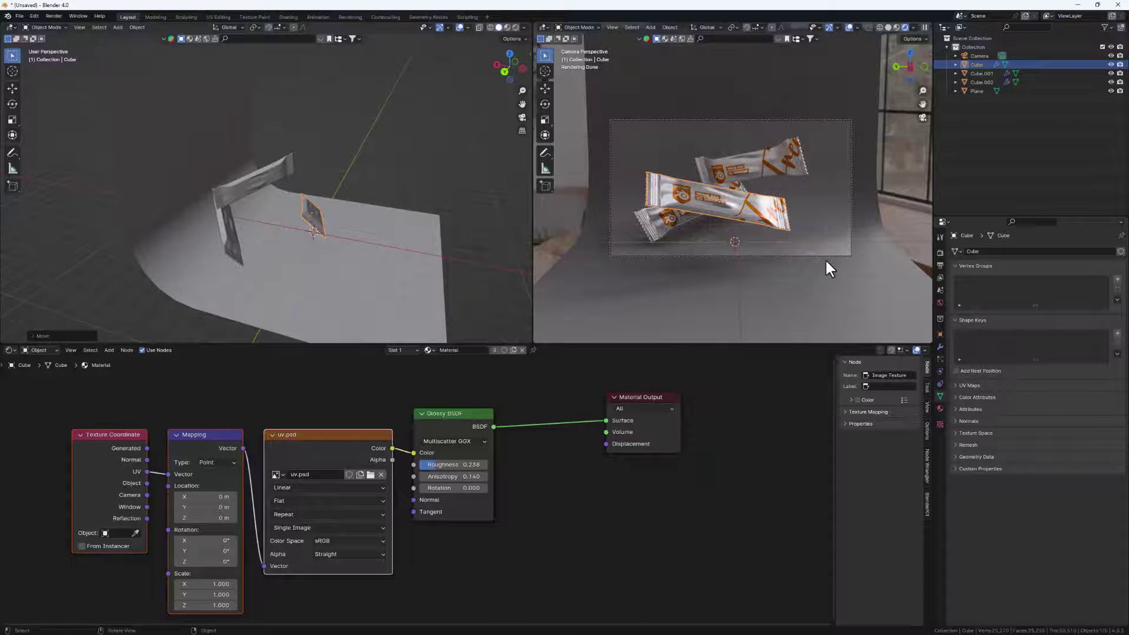
Add an area light and raise it along the Z axis above the wrappers.
mouse_move(306, 168)
middle_down()
mouse_move(250, 199)
mouse_move(294, 154)
middle_up()
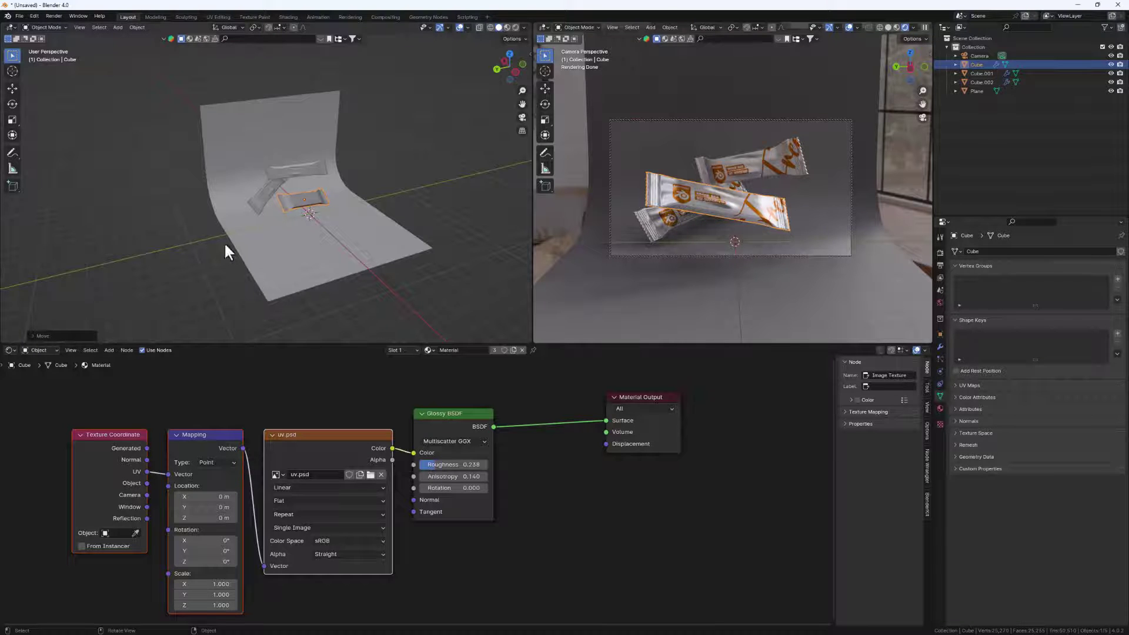
key(shift+a)
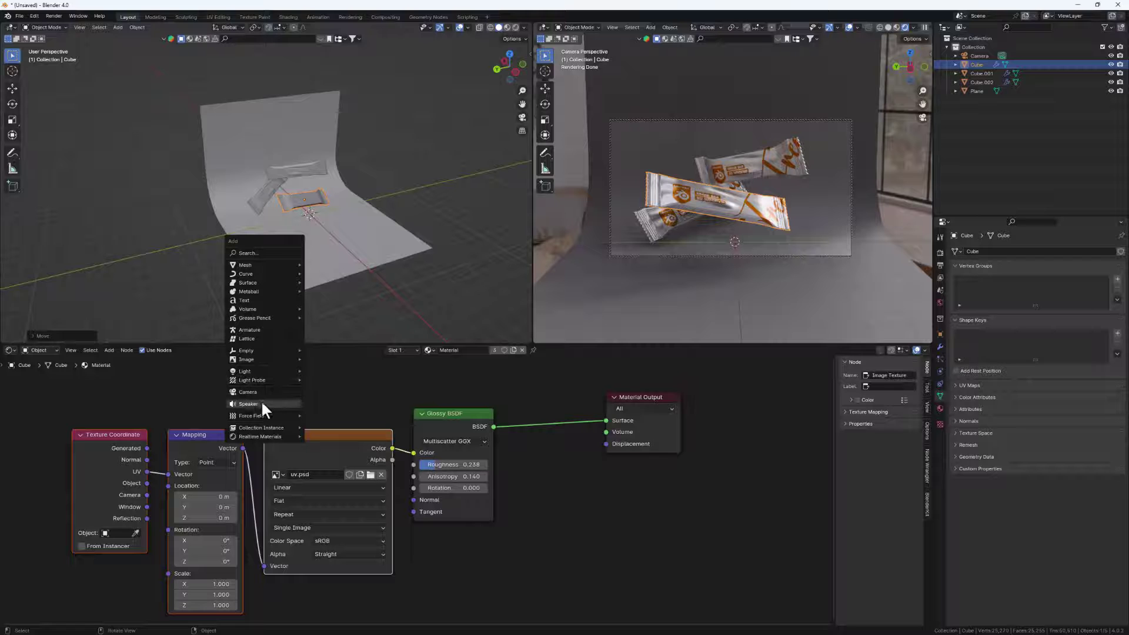
mouse_move(266, 371)
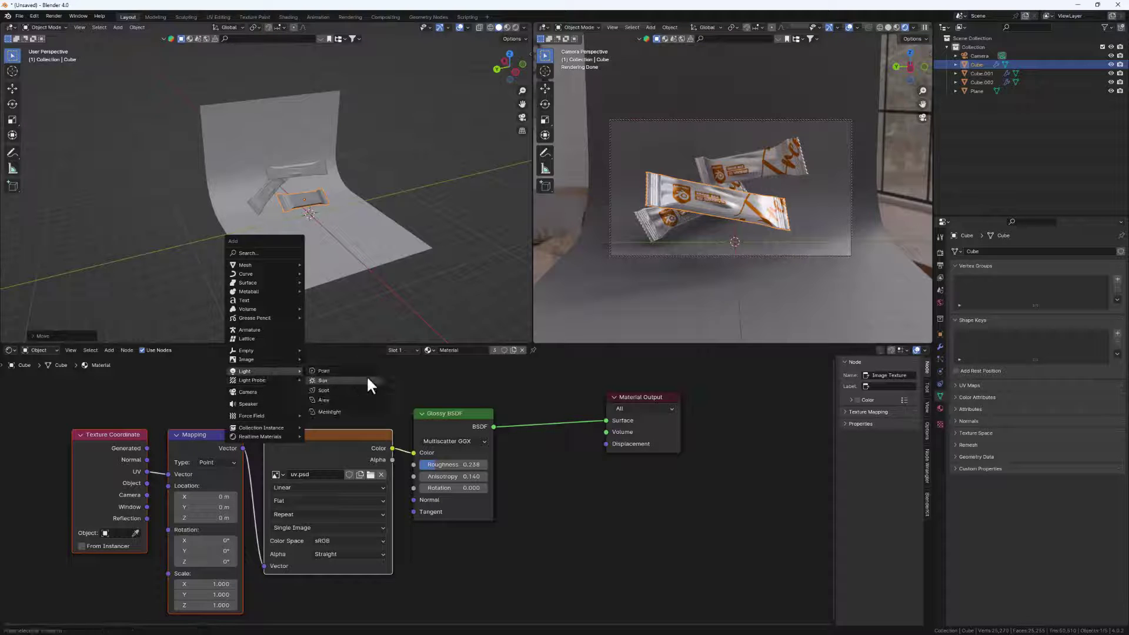
click(327, 401)
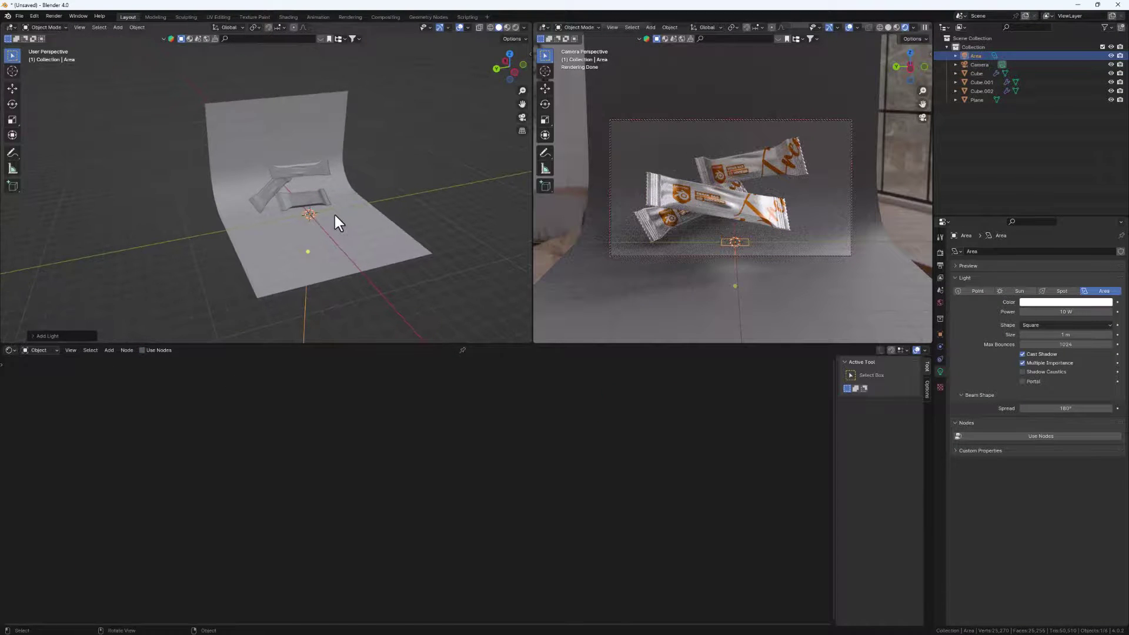
key(g)
key(z)
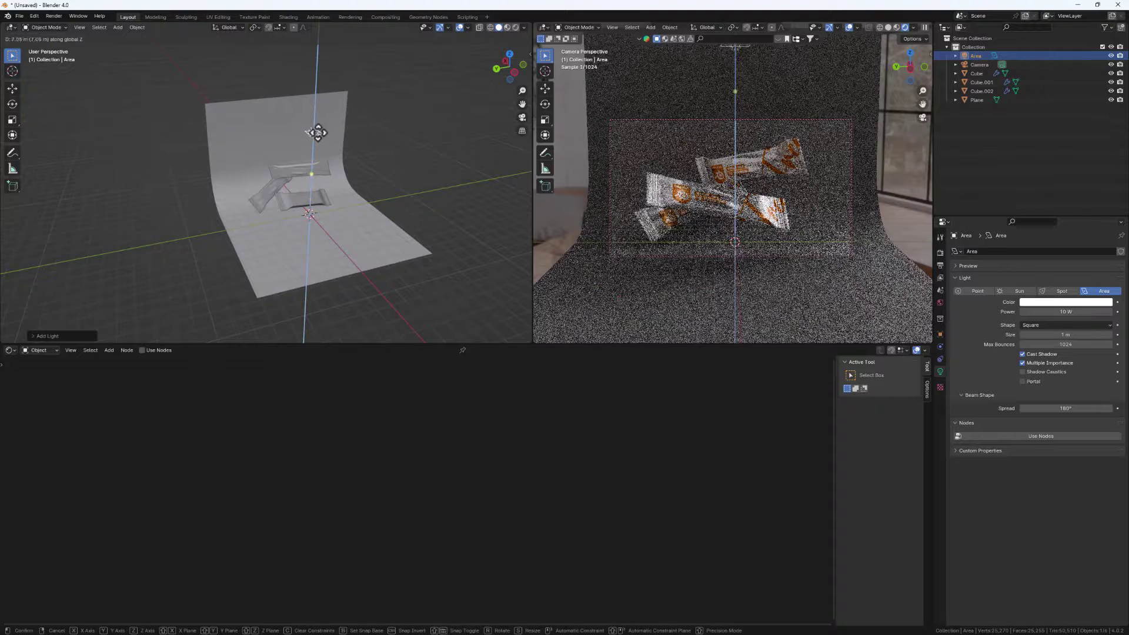
click(317, 133)
Scale the area light up to span the wrappers and set its power to 100 W.
key(s)
click(595, 266)
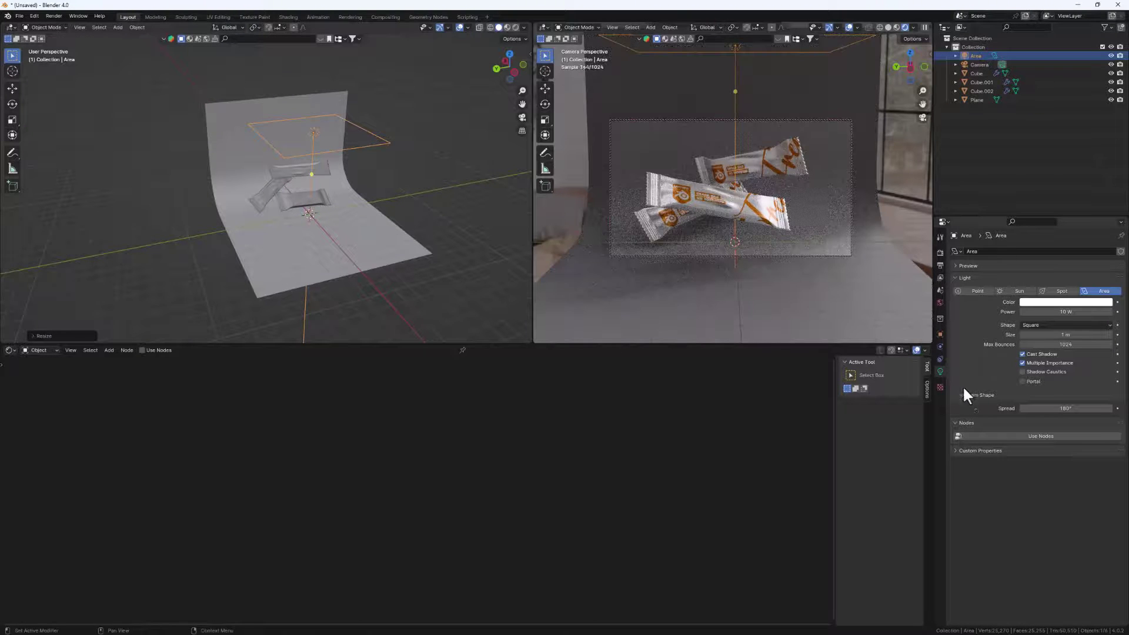
double_click(1066, 312)
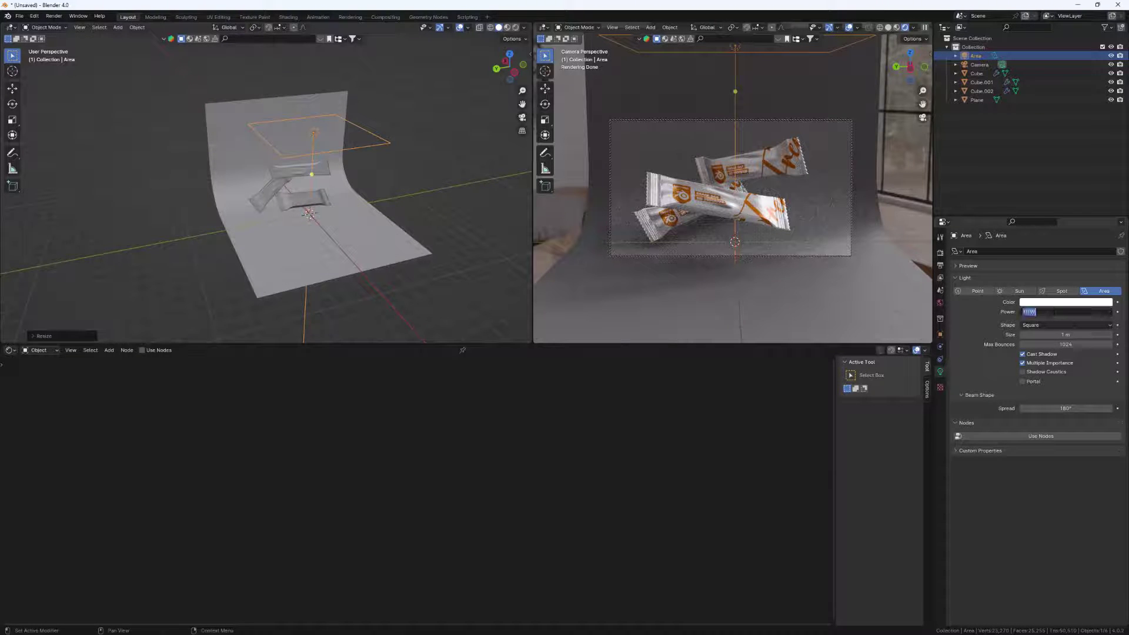
text(100)
key(Return)
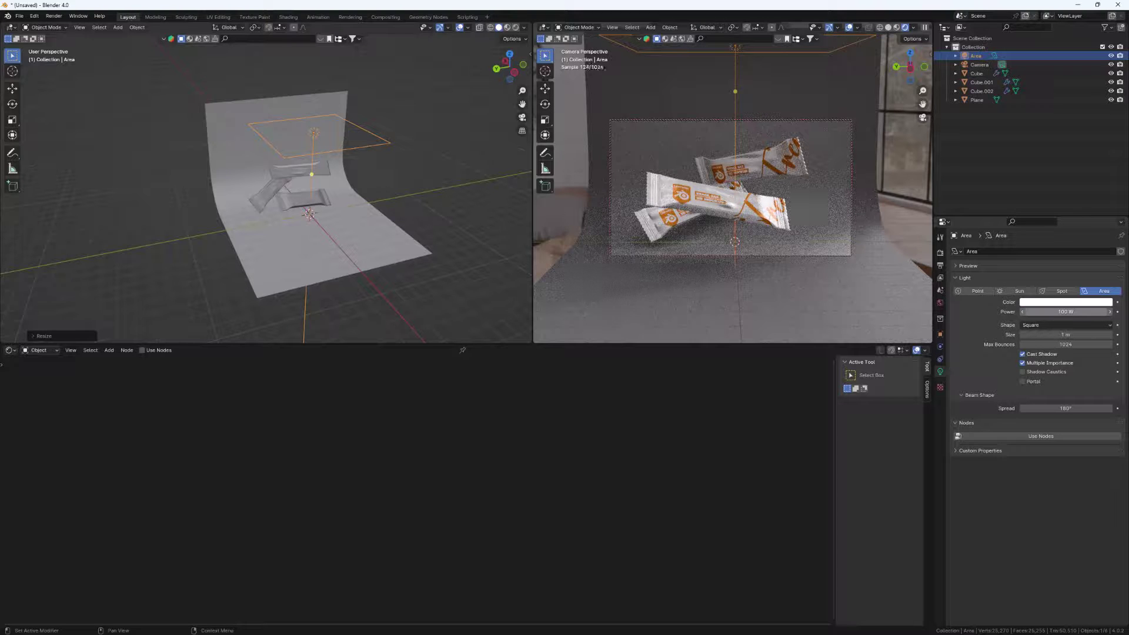
Enable depth of field on the camera, pick the front wrapper as the focus object, and set the F-Stop to 0.2.
middle_drag(350, 196, 285, 214)
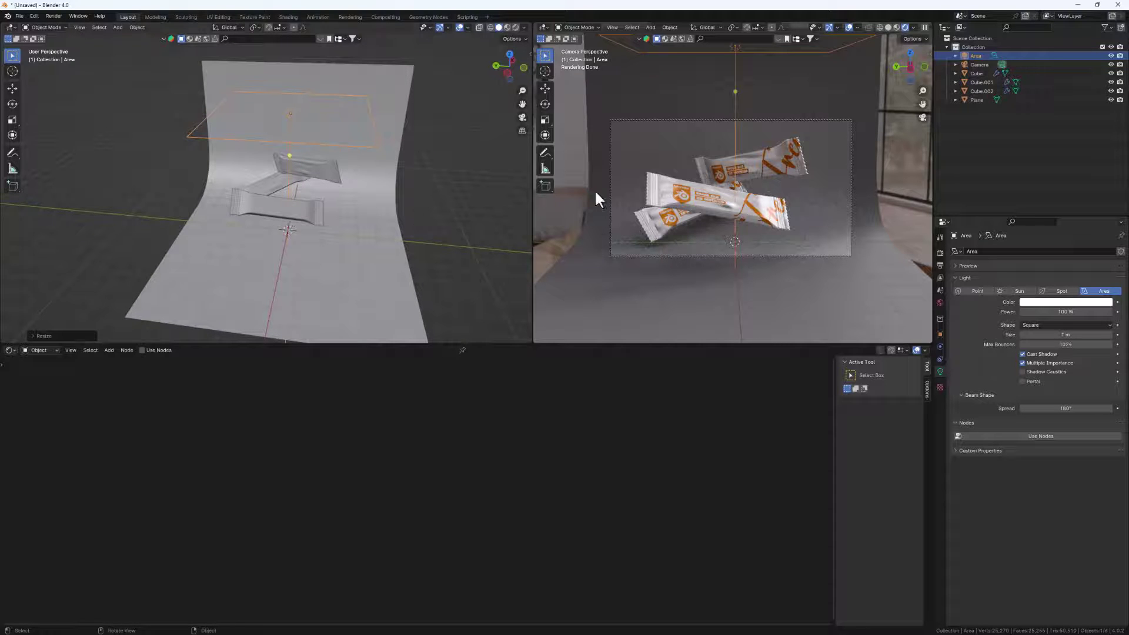
click(979, 65)
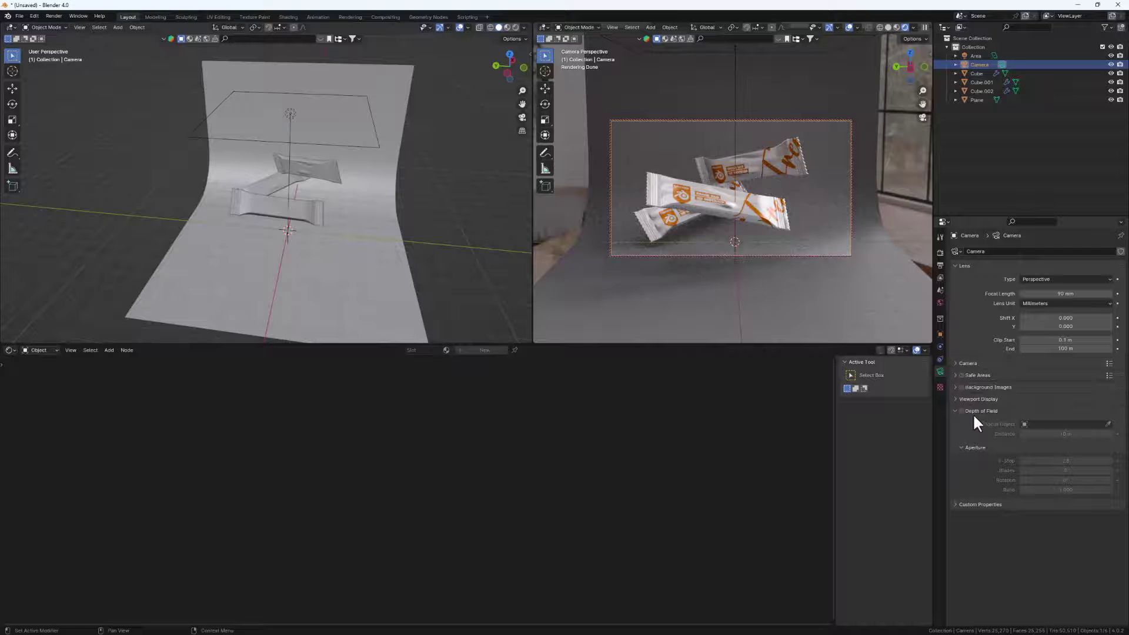
click(961, 411)
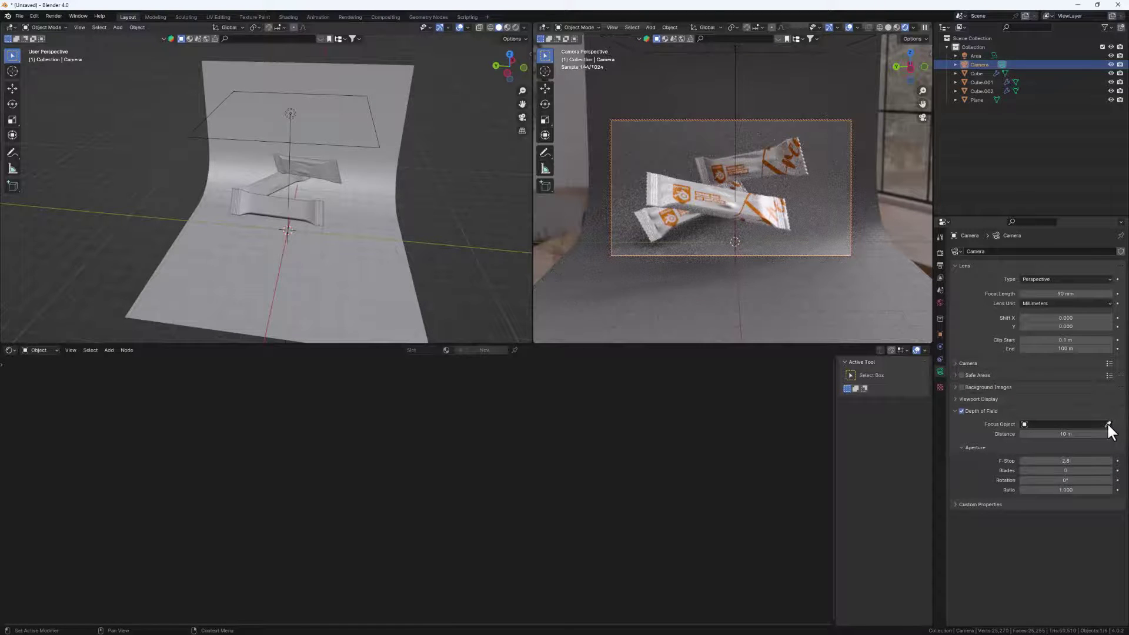
click(1108, 424)
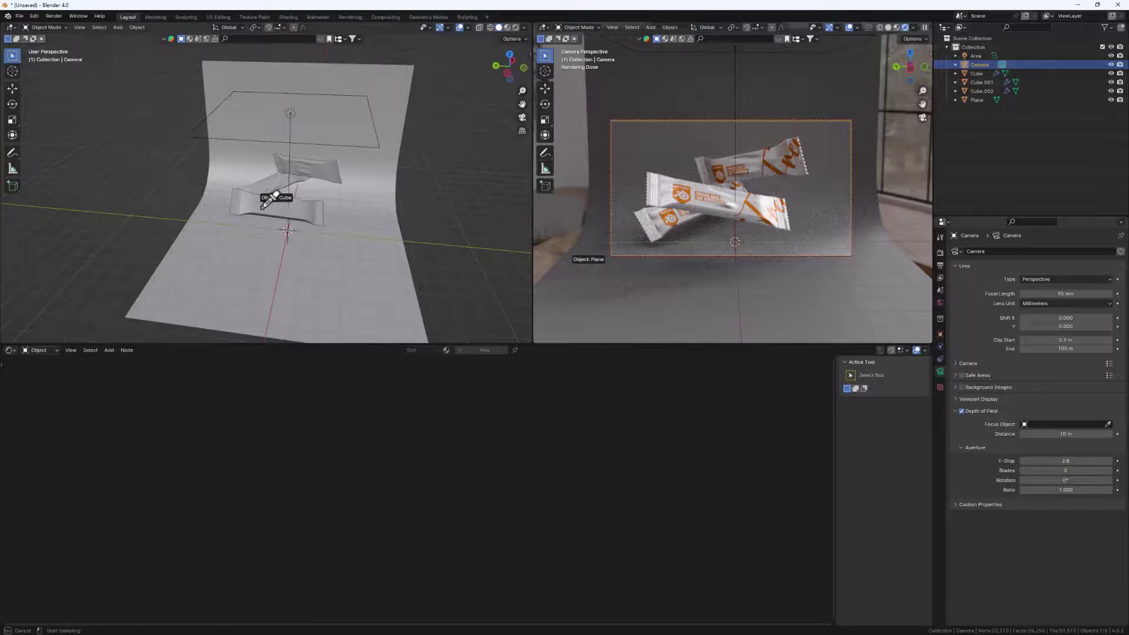
click(261, 207)
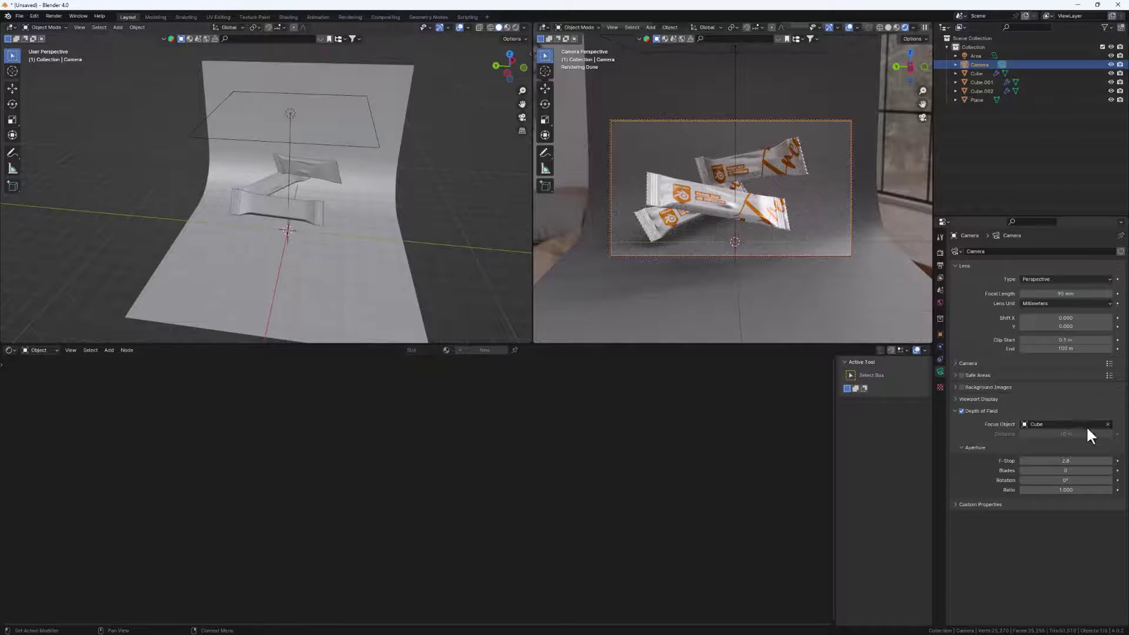
drag(1073, 463, 1024, 463)
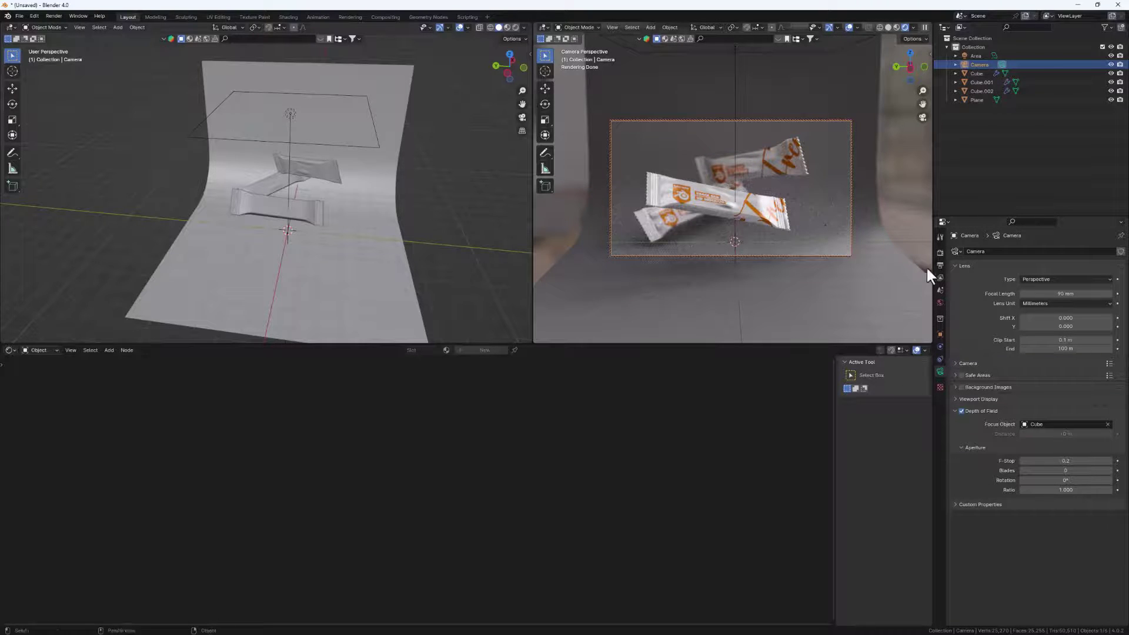
Set the maximum samples for the final Cycles render to 100.
click(940, 252)
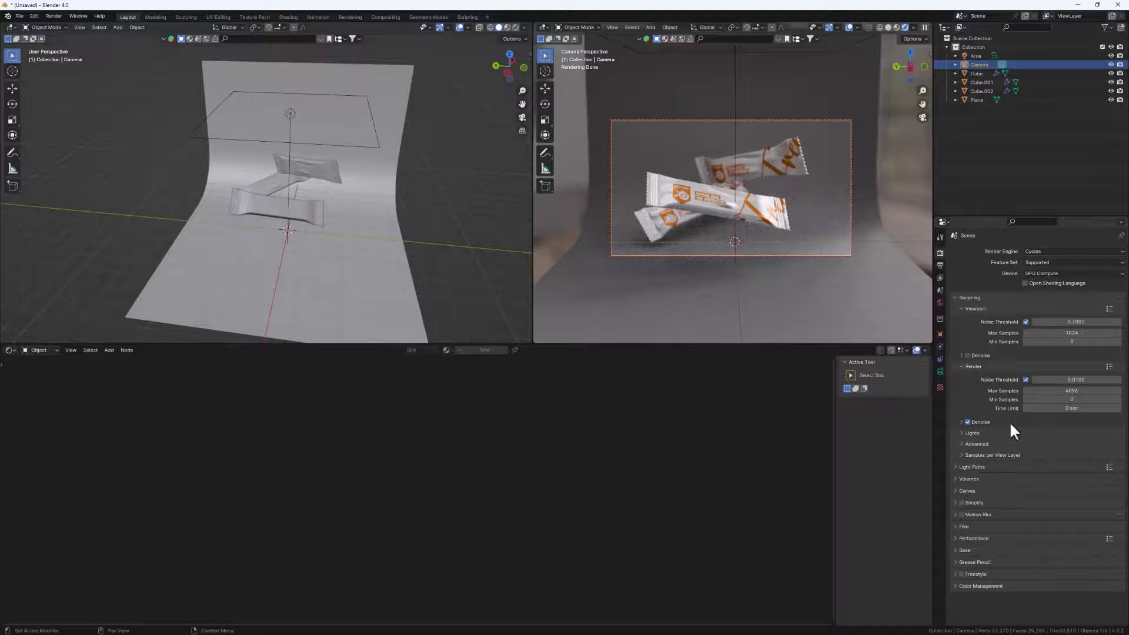
click(1076, 392)
text(1000)
key(BackSpace)
key(Return)
Set the Color Management look to High Contrast and render the scene as a still image.
click(954, 585)
scroll(1013, 517, down, 3)
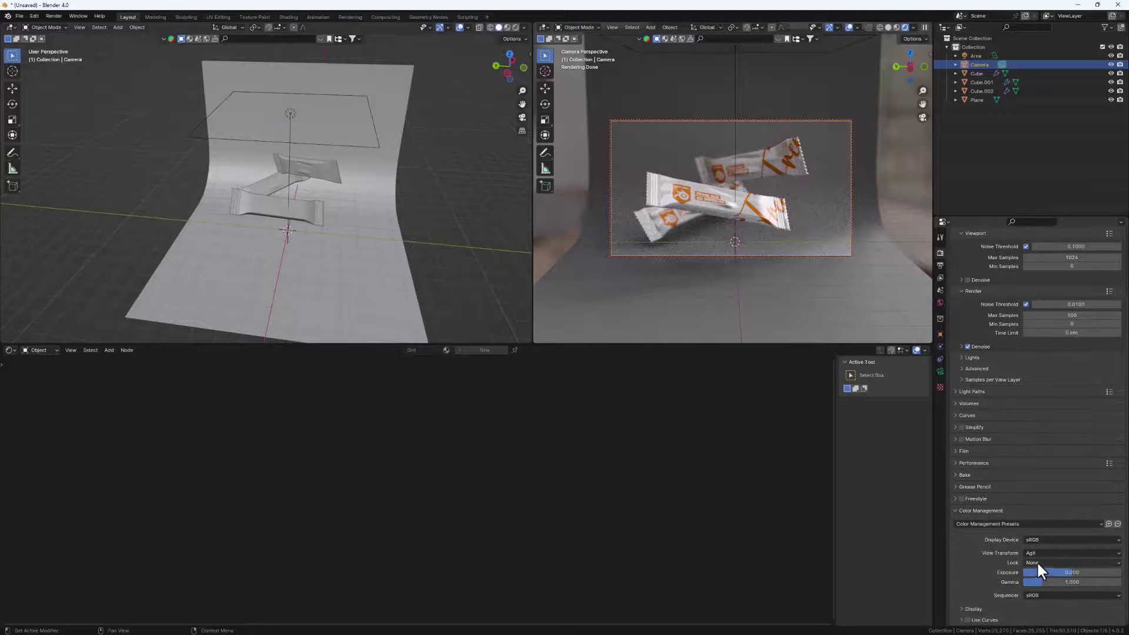
click(1036, 561)
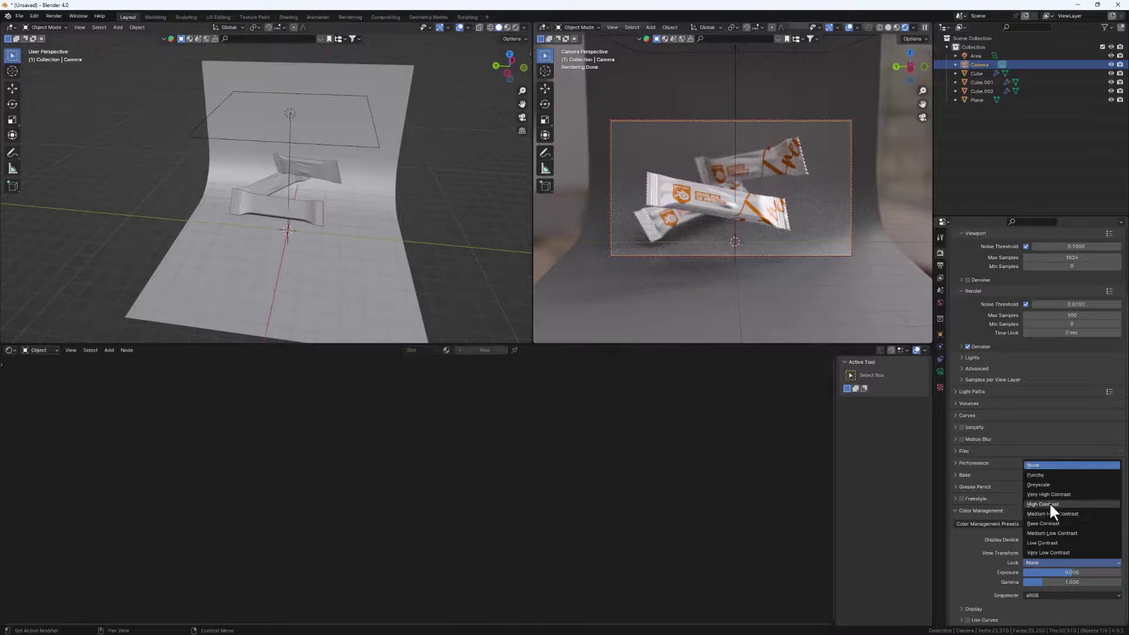
click(1049, 504)
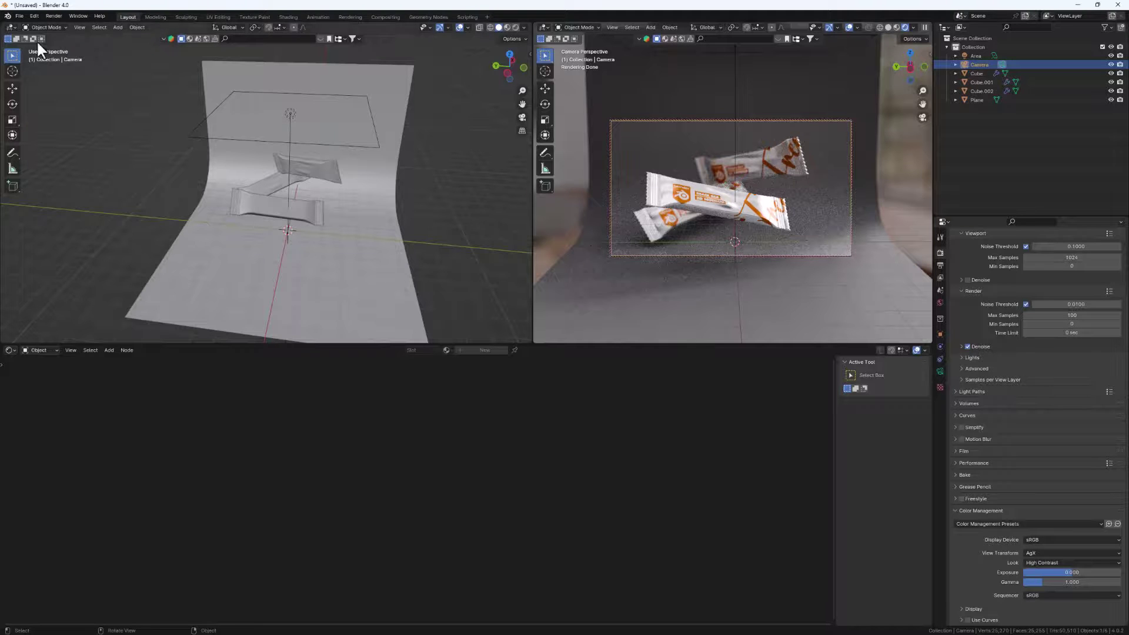
click(51, 15)
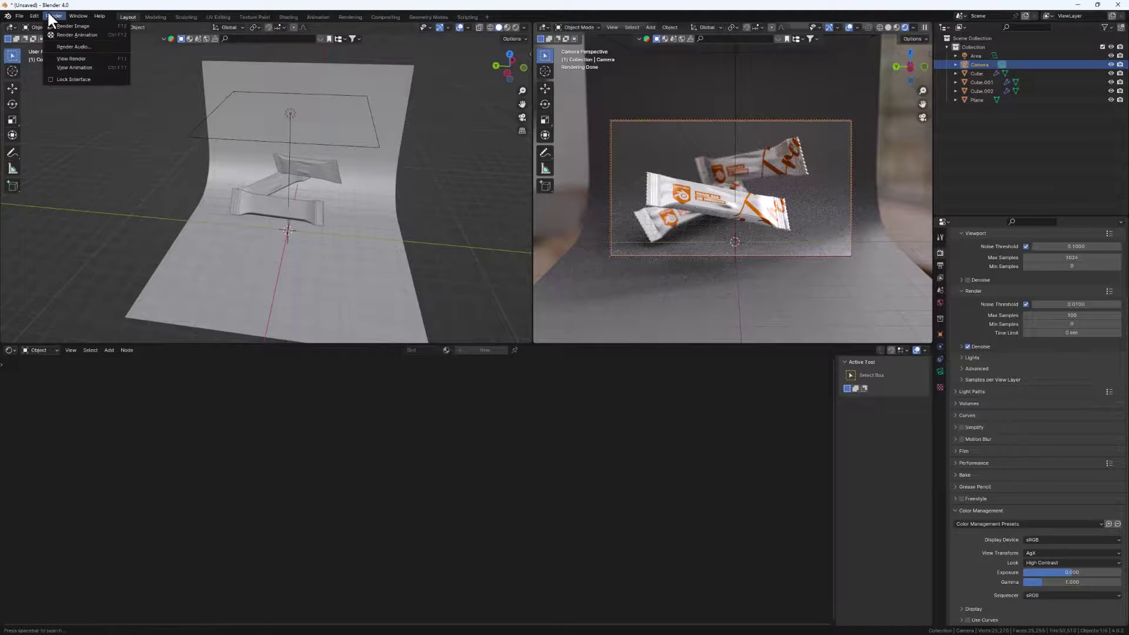
click(65, 26)
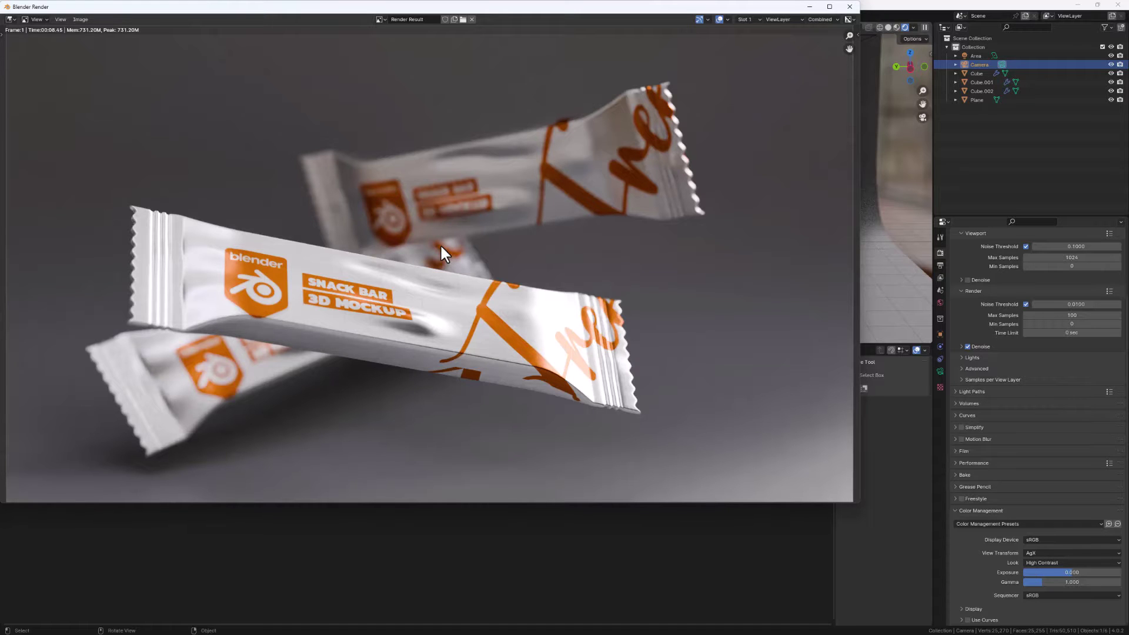
click(82, 19)
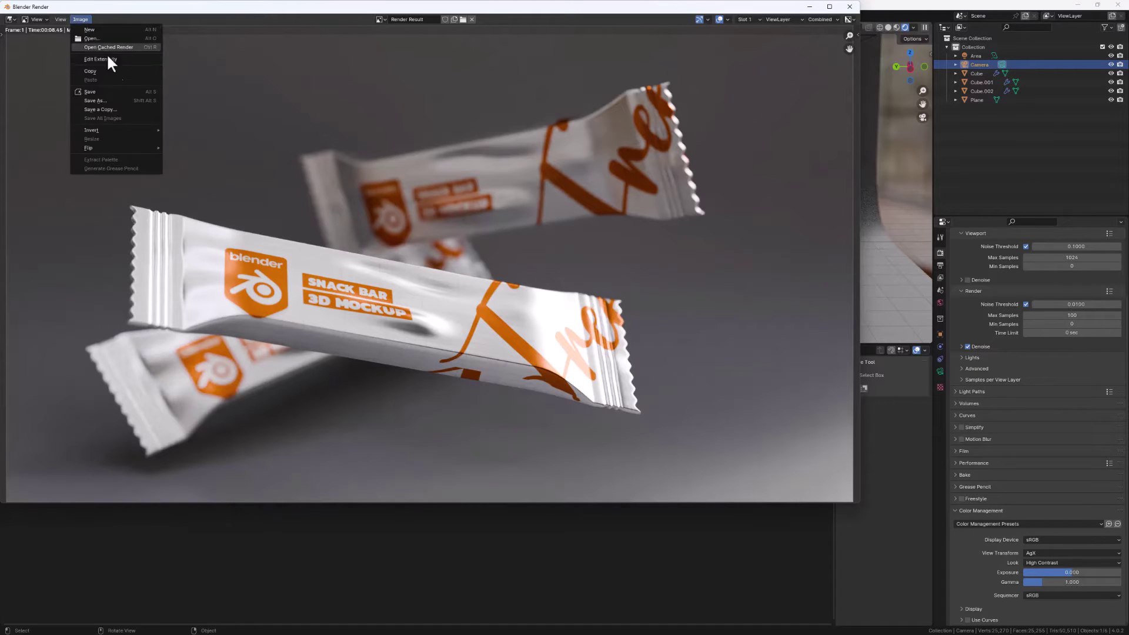
click(104, 110)
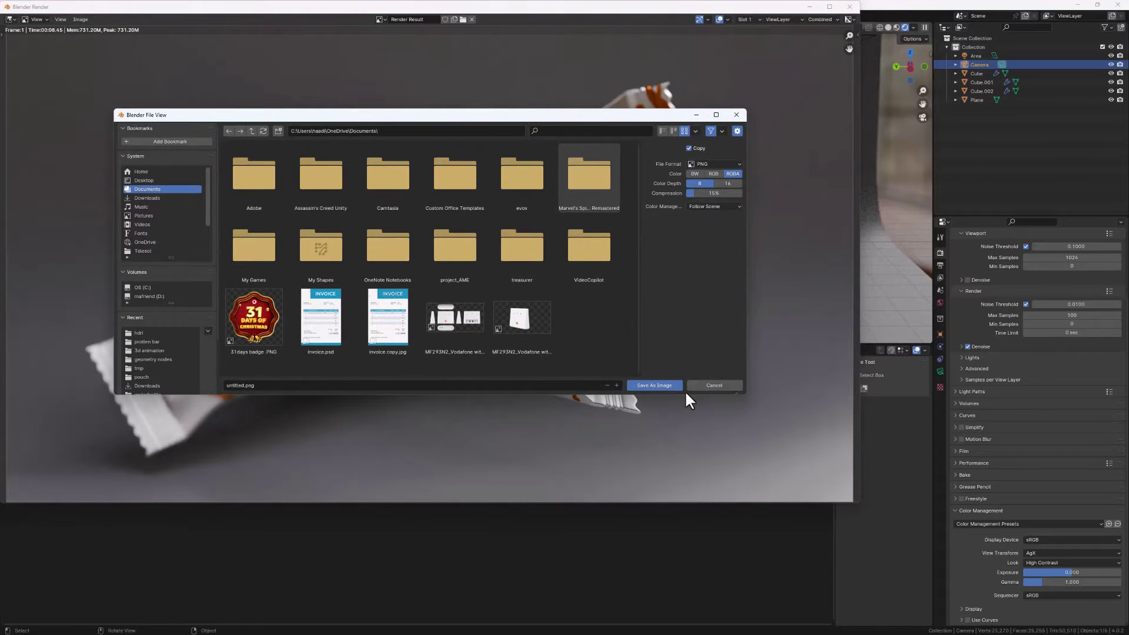
click(716, 387)
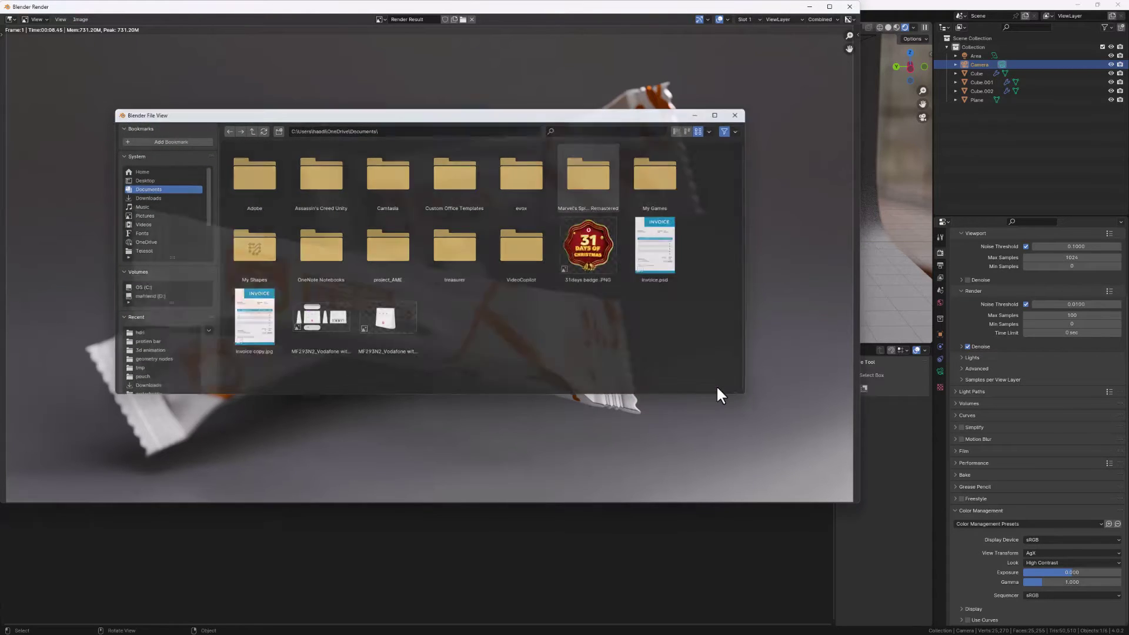